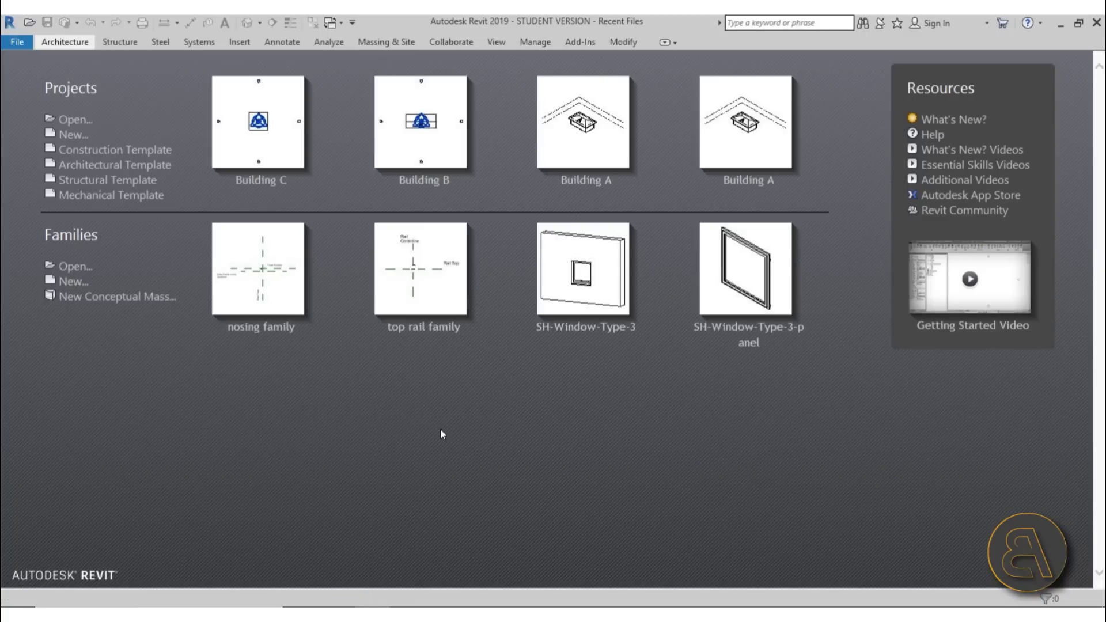
Start a new project from the Architectural Template
double_click(444, 18)
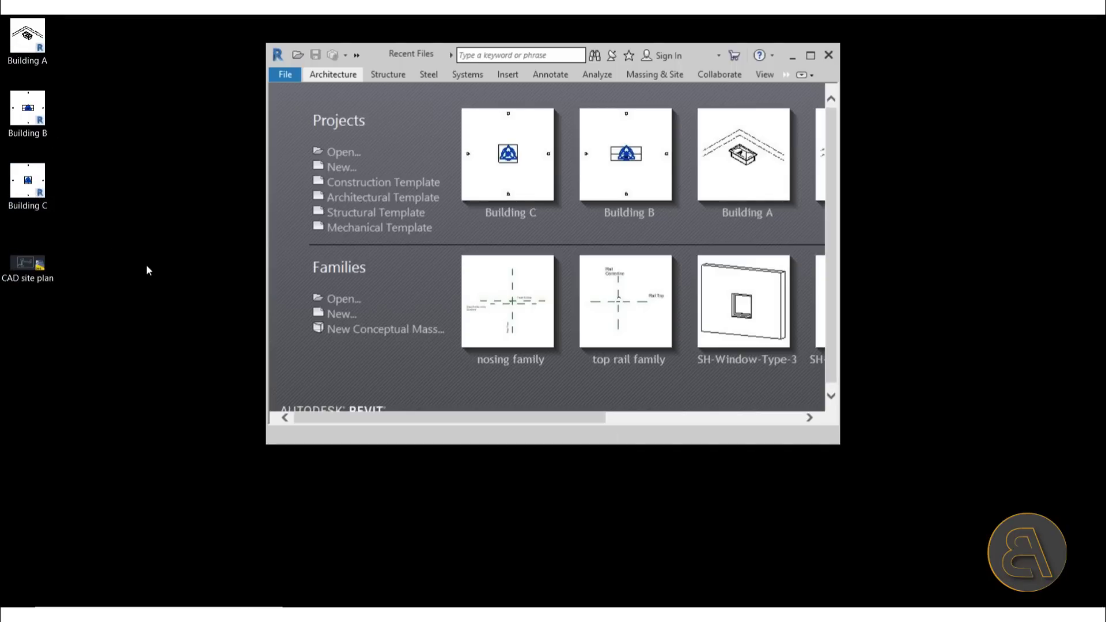
click(810, 55)
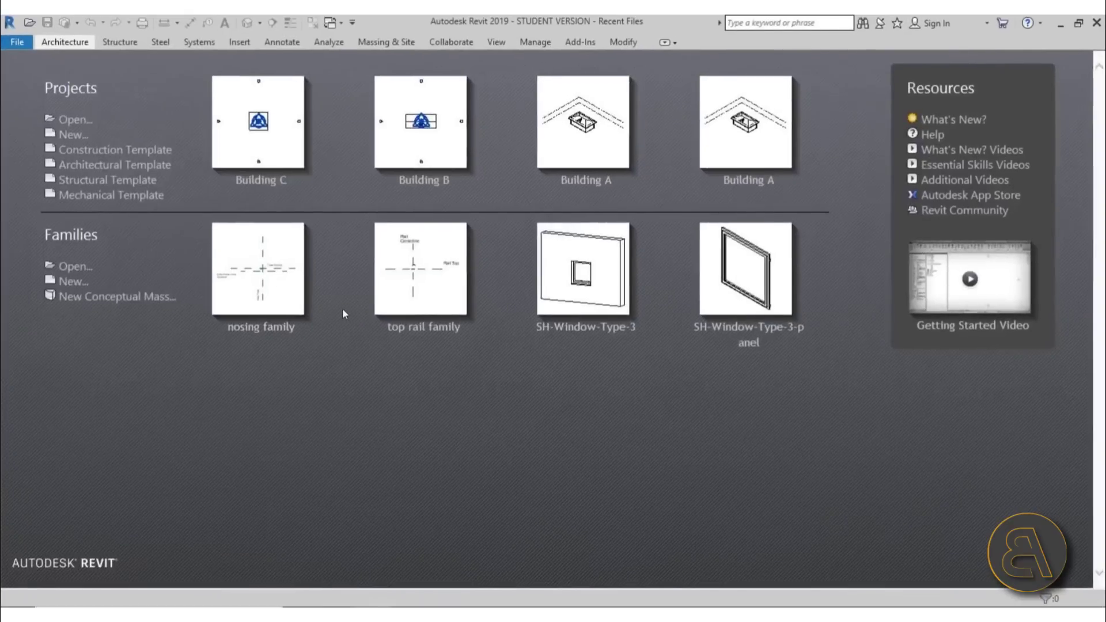
click(166, 169)
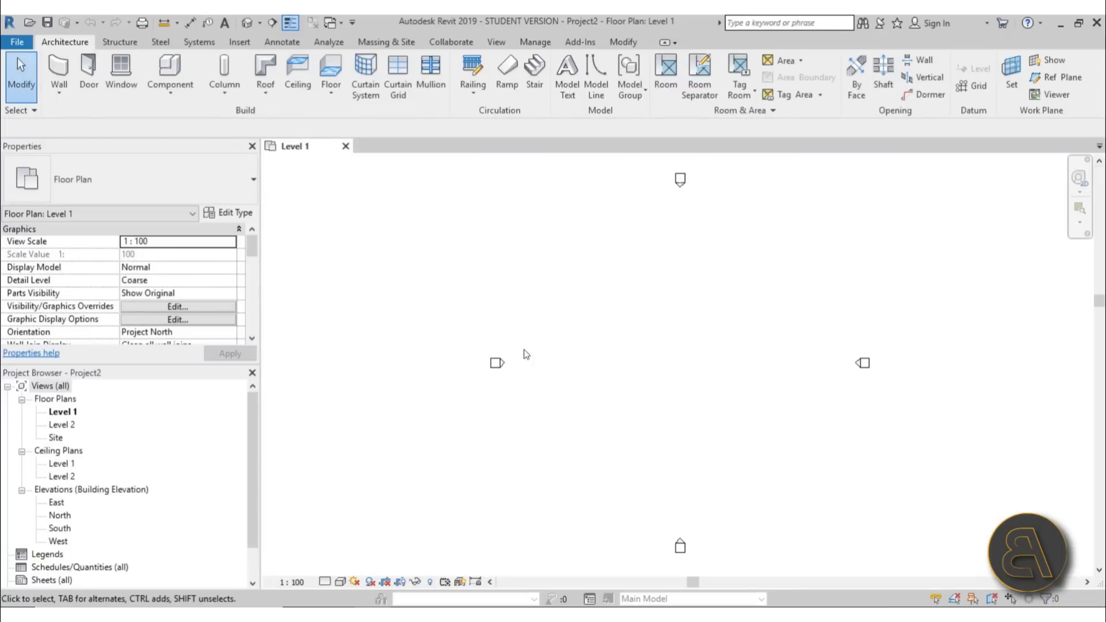
scroll(593, 321, down, 2)
middle_drag(629, 323, 558, 306)
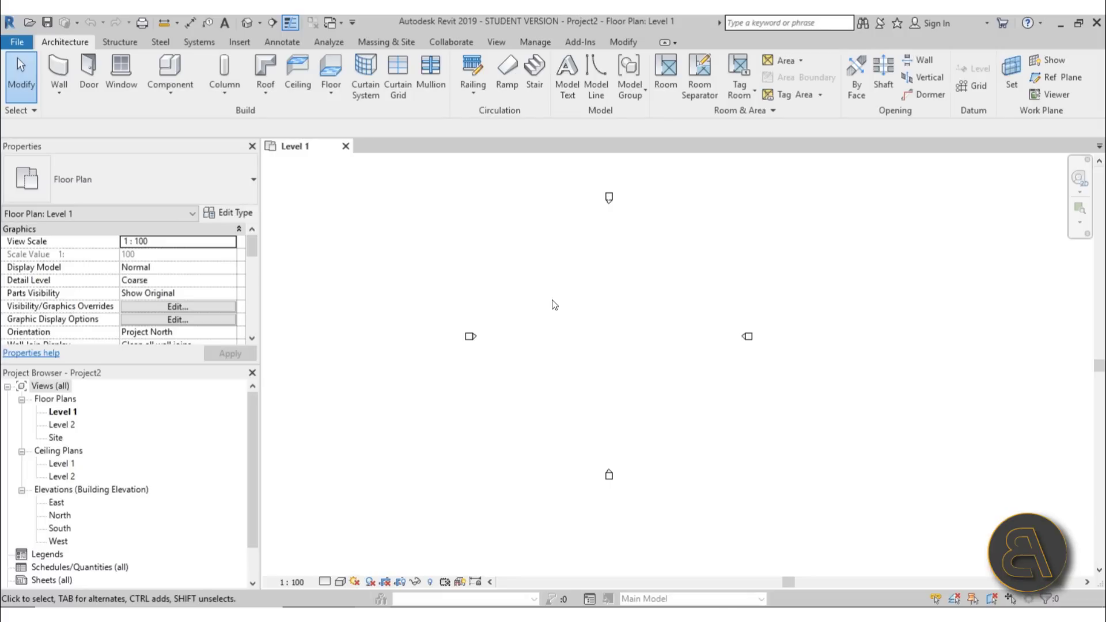
Import the "CAD site plan" DWG from the desktop into Level 1 with the import units set to meter
click(240, 45)
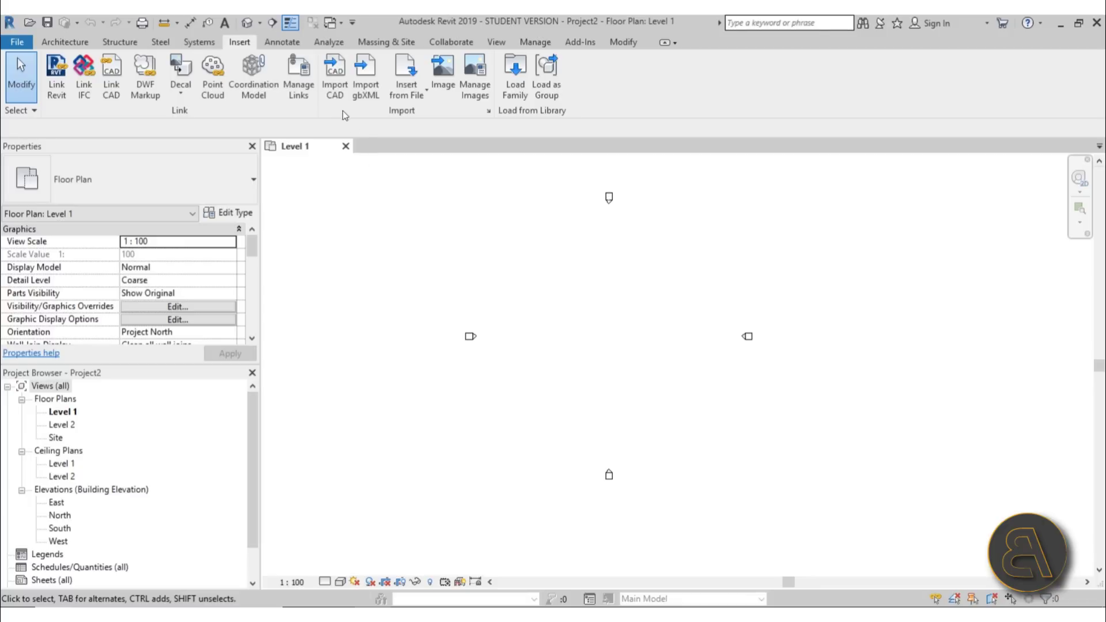
click(334, 72)
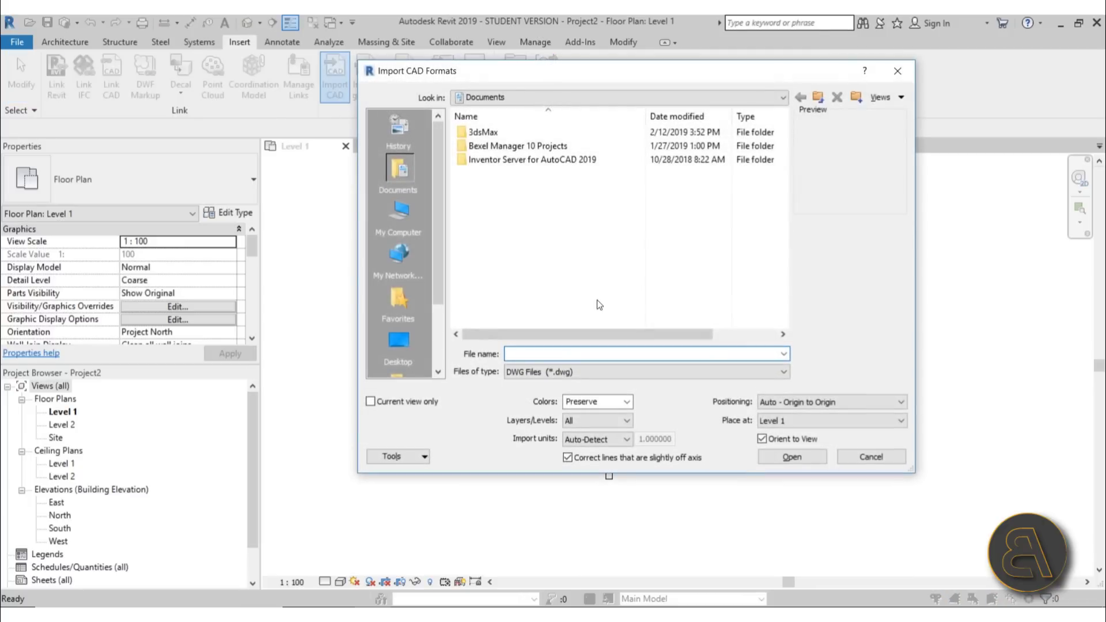
click(403, 349)
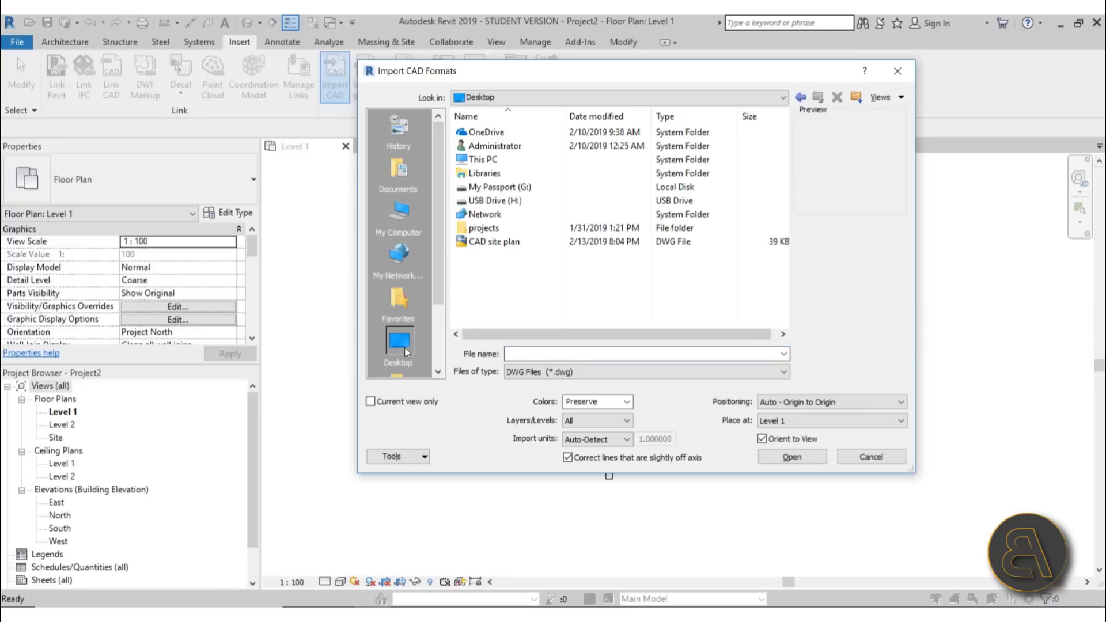
click(495, 241)
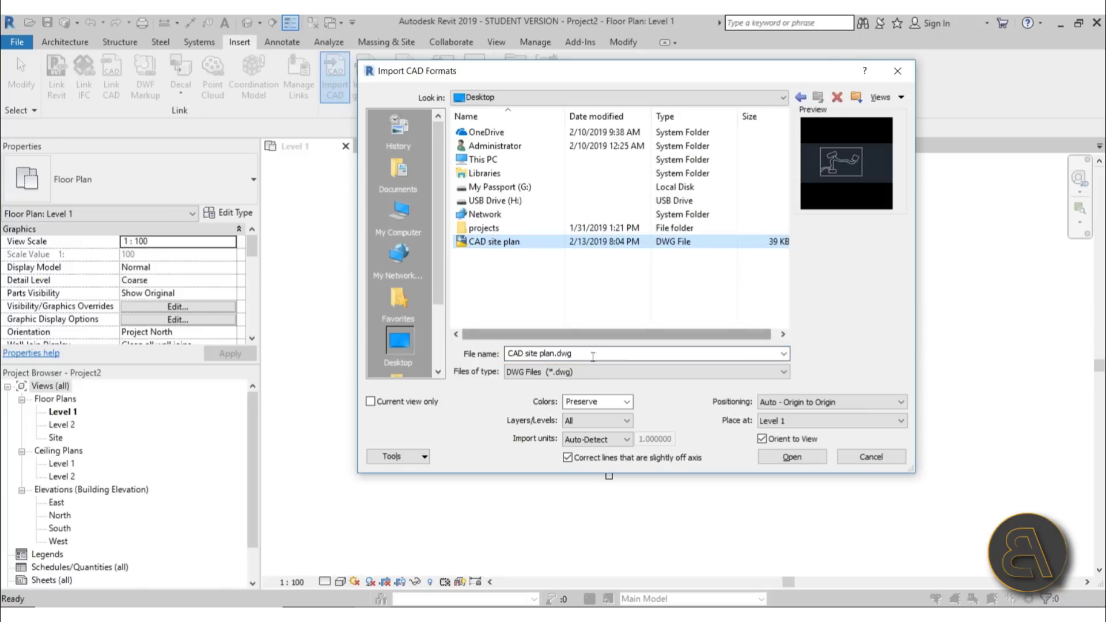
click(587, 445)
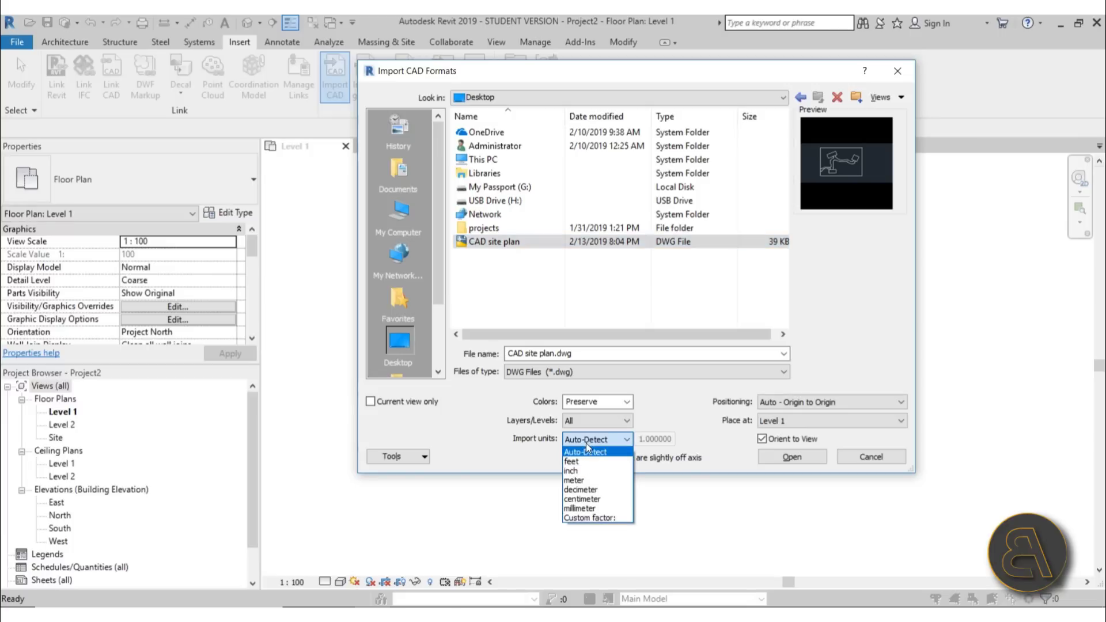
click(589, 483)
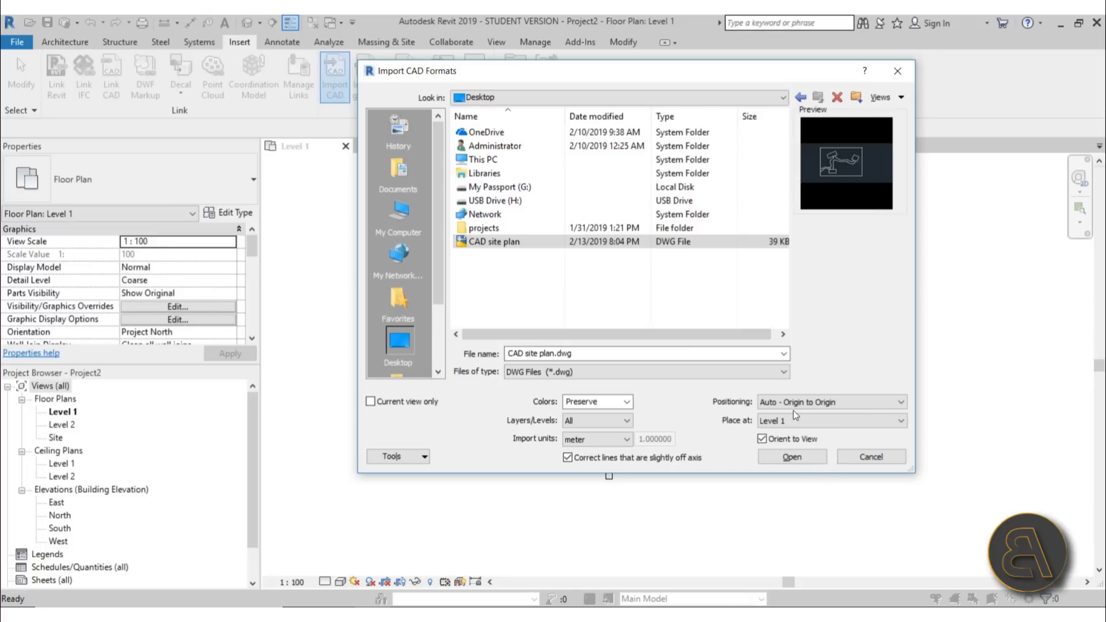
click(802, 464)
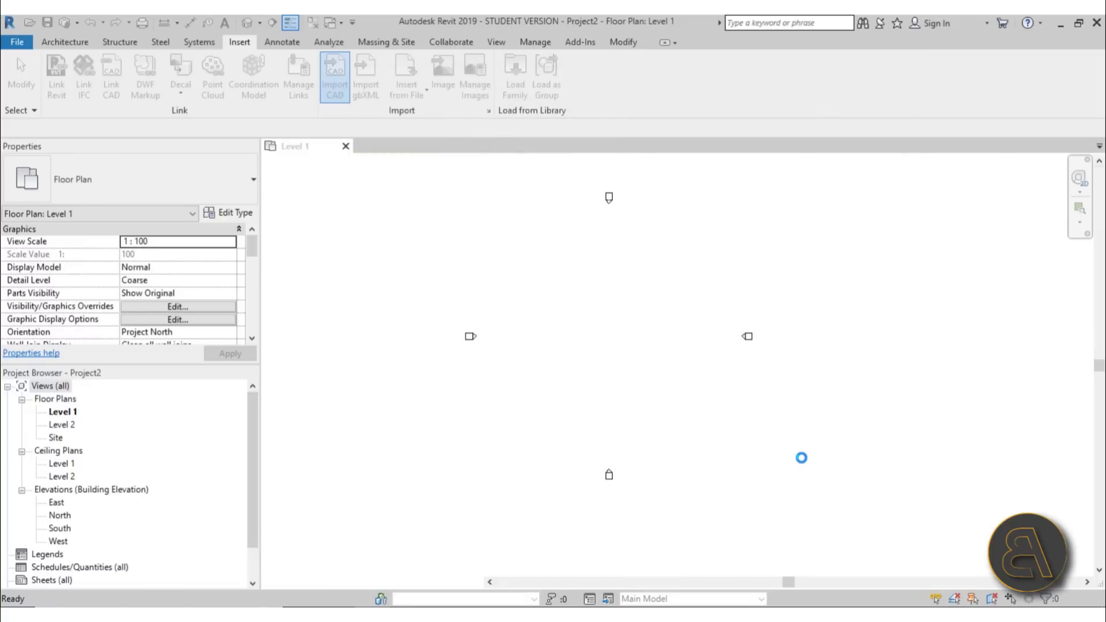
scroll(618, 369, down, 3)
scroll(592, 346, up, 1)
middle_drag(592, 345, 550, 401)
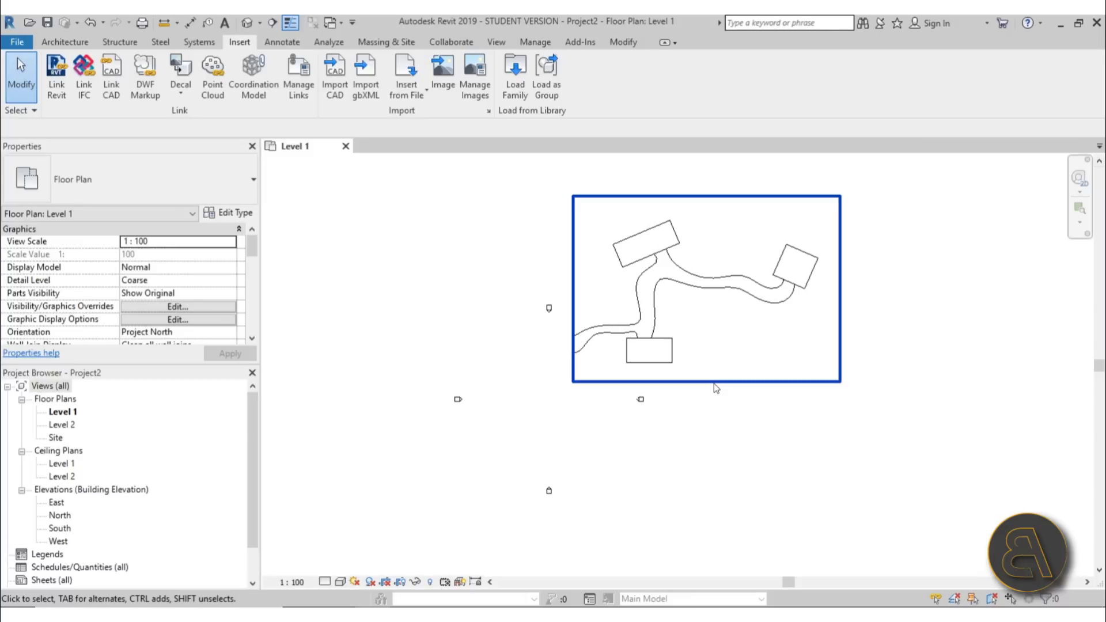
Unpin the imported CAD site plan and move it southwest so it overlaps the area between the elevation markers
click(694, 437)
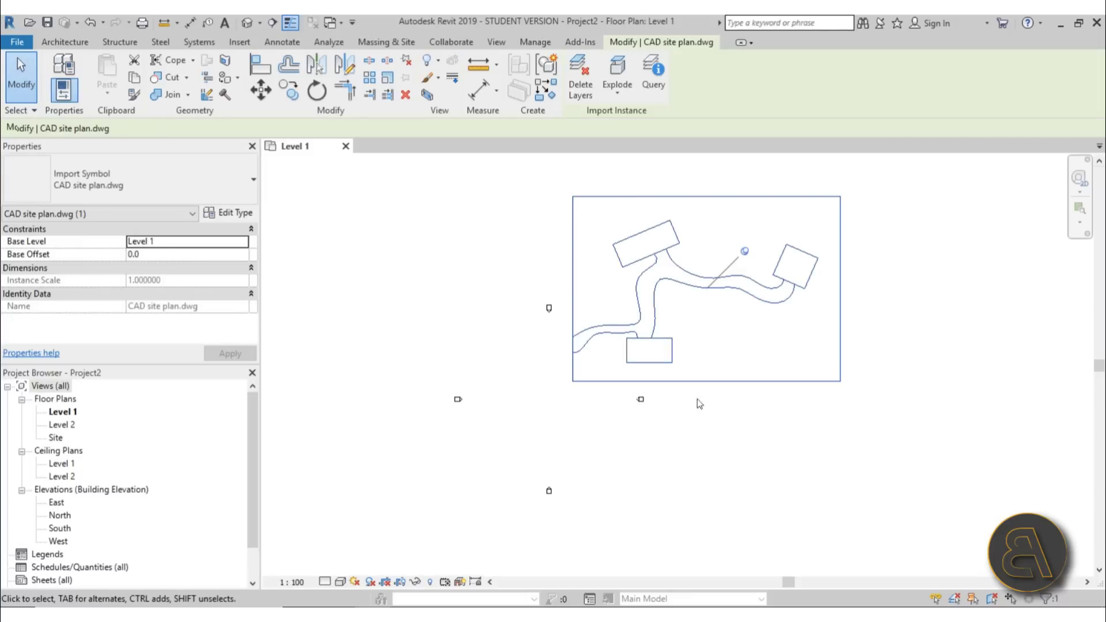
drag(708, 384, 628, 461)
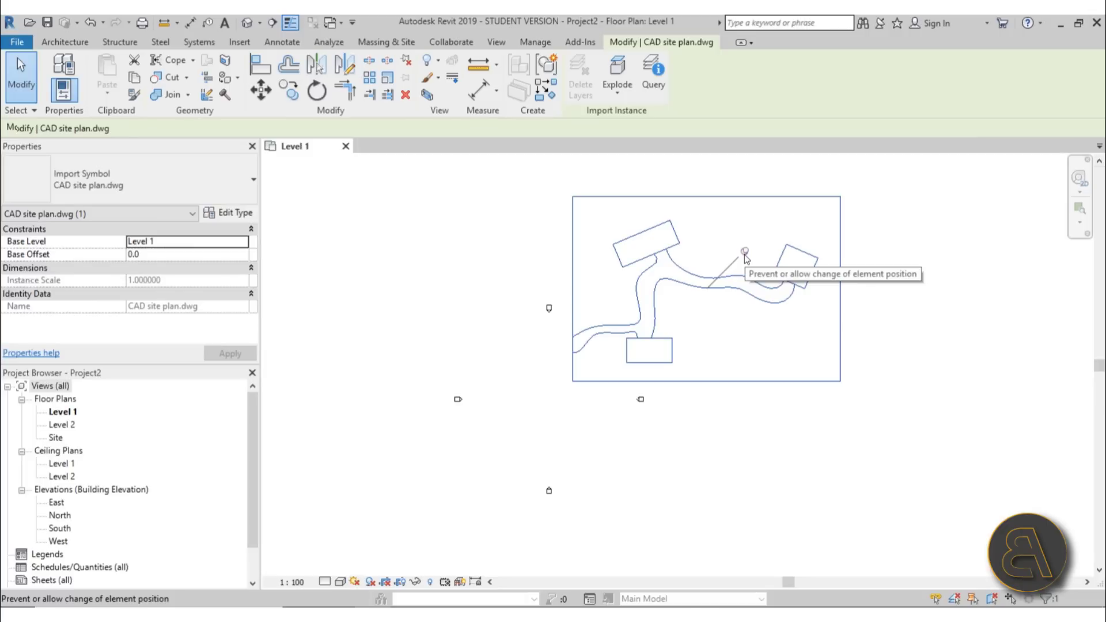
drag(750, 301, 626, 370)
Nudge the site plan further south and west until it is roughly centred on the elevation markers, and deselect it
key(Down)
key(Down)
key(Down)
key(Down)
key(Down)
key(Down)
key(Down)
key(Down)
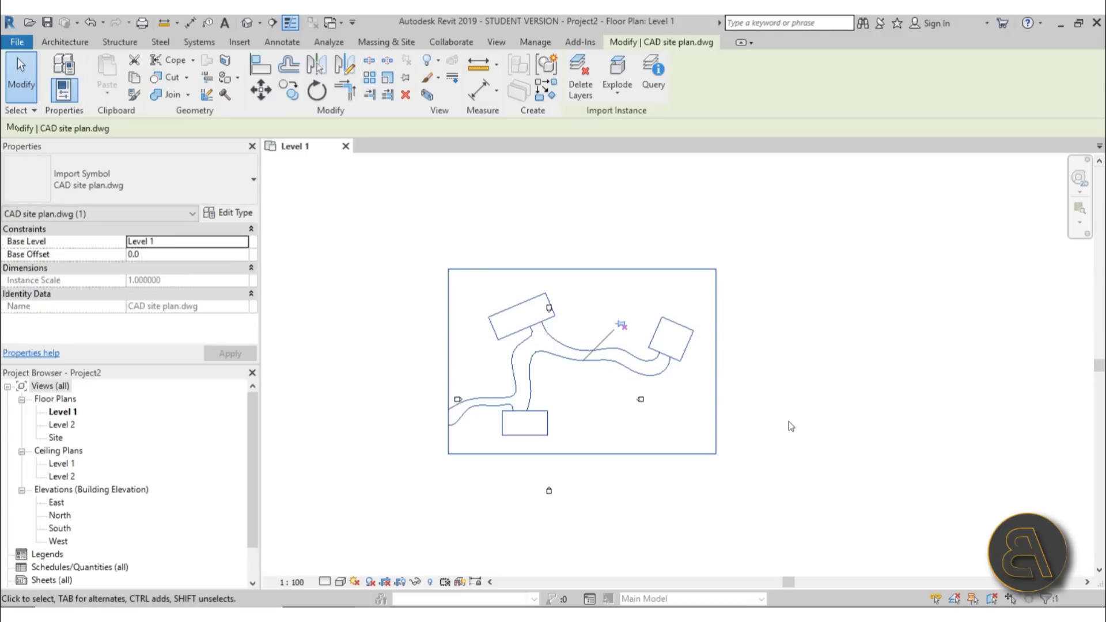
key(Down)
key(Down)
key(Down)
key(Down)
key(Down)
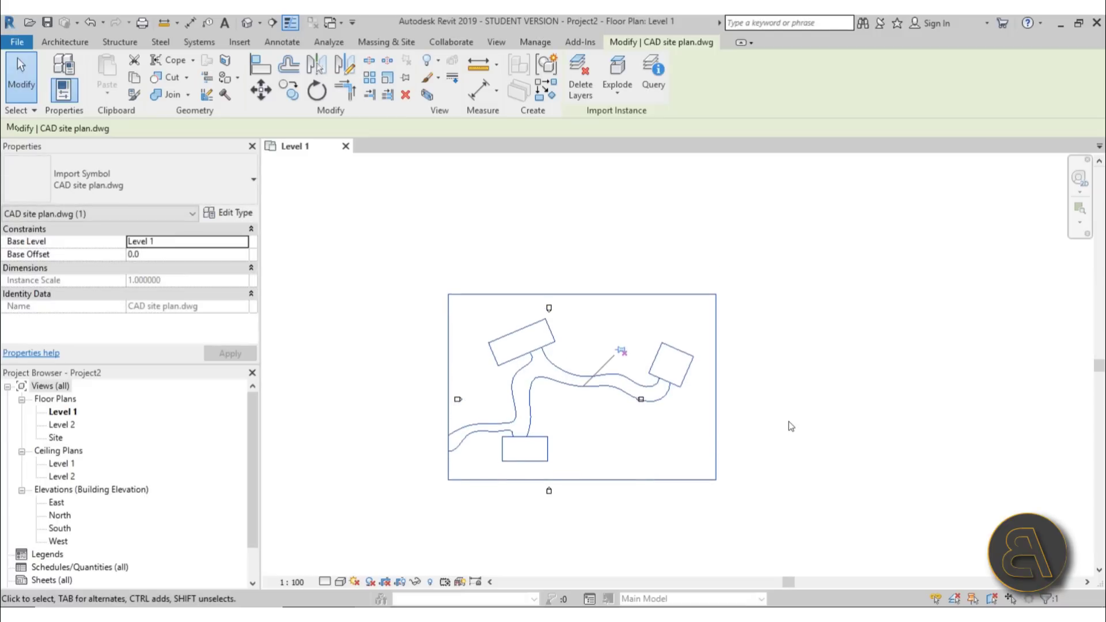
key(Left)
key(Left)
key(Left)
key(Left)
key(Left)
key(Left)
key(Left)
key(Left)
key(Left)
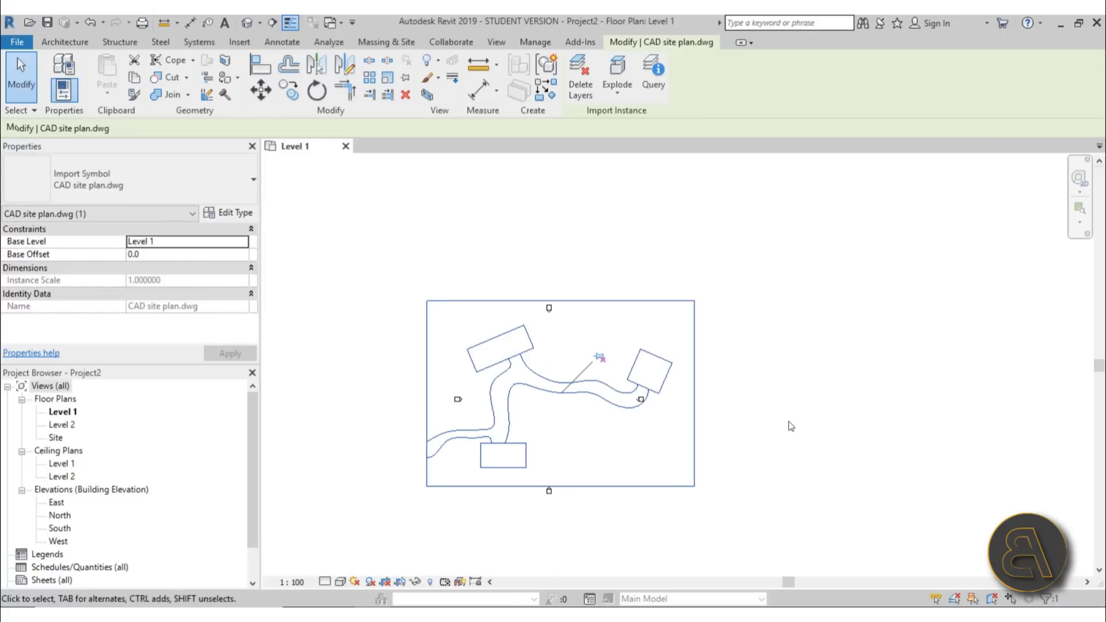
key(Down)
key(Down)
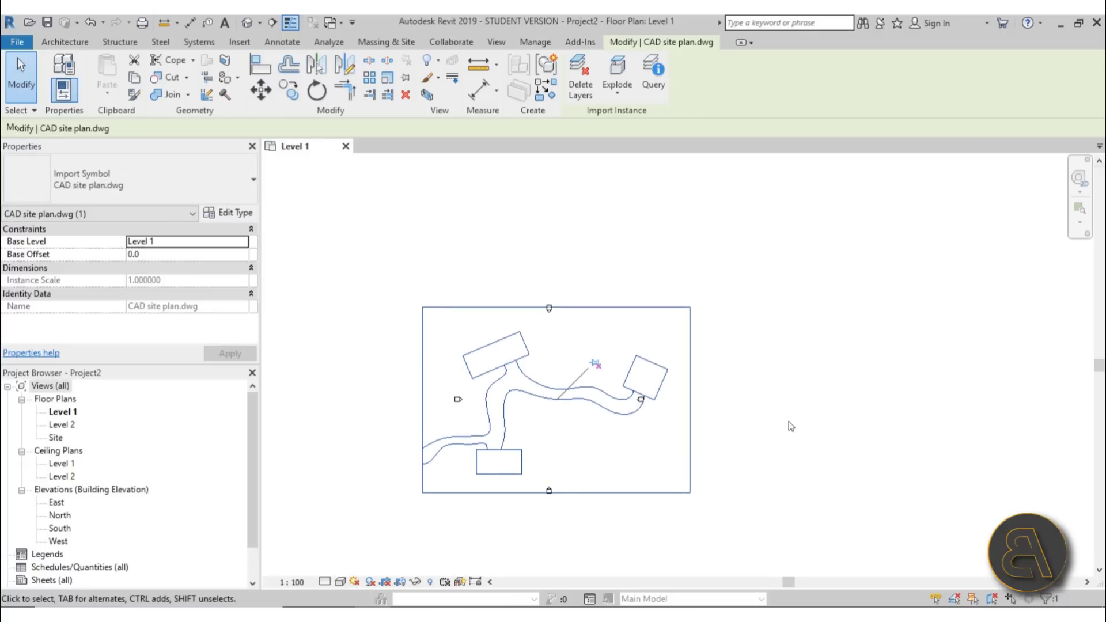
key(Left)
key(Left)
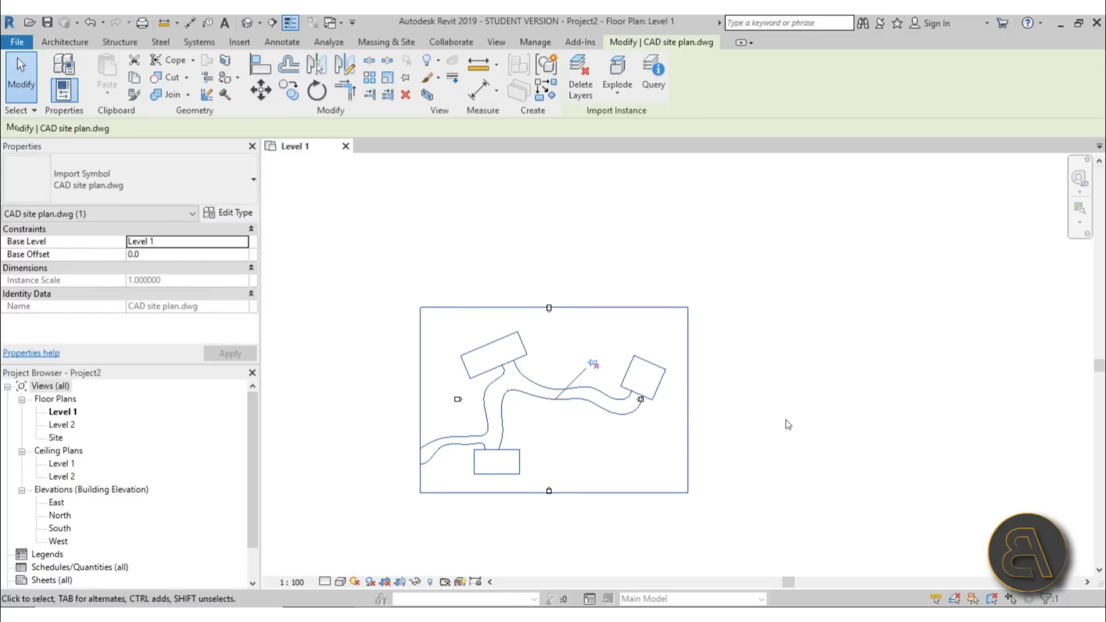
key(Escape)
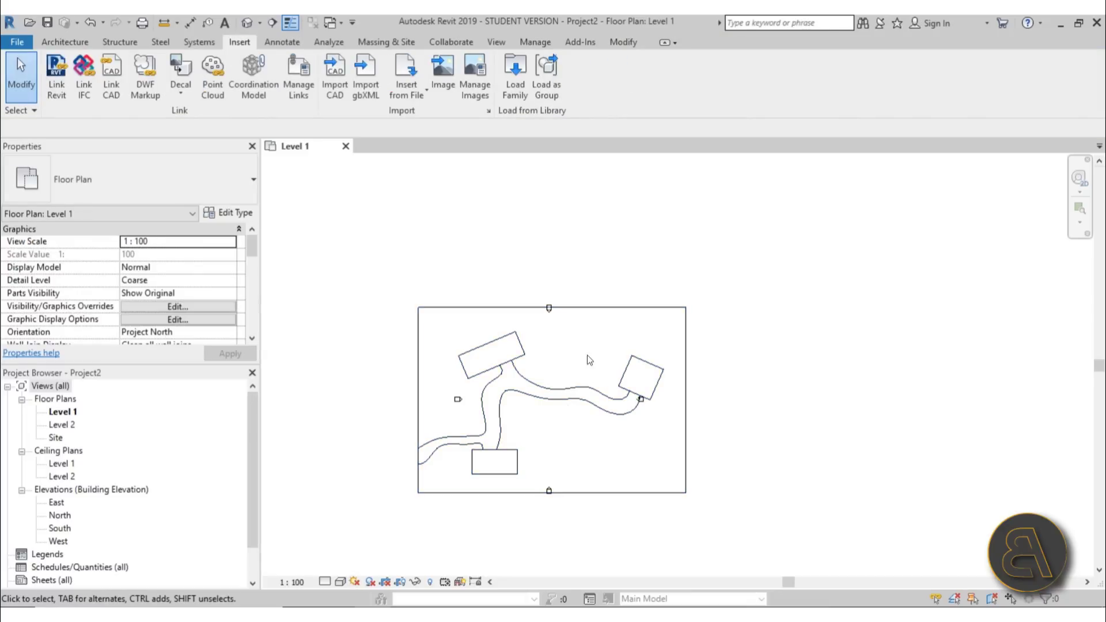
Move the east, west, north and south elevation markers just outside the site plan's rectangular boundary
drag(596, 343, 675, 462)
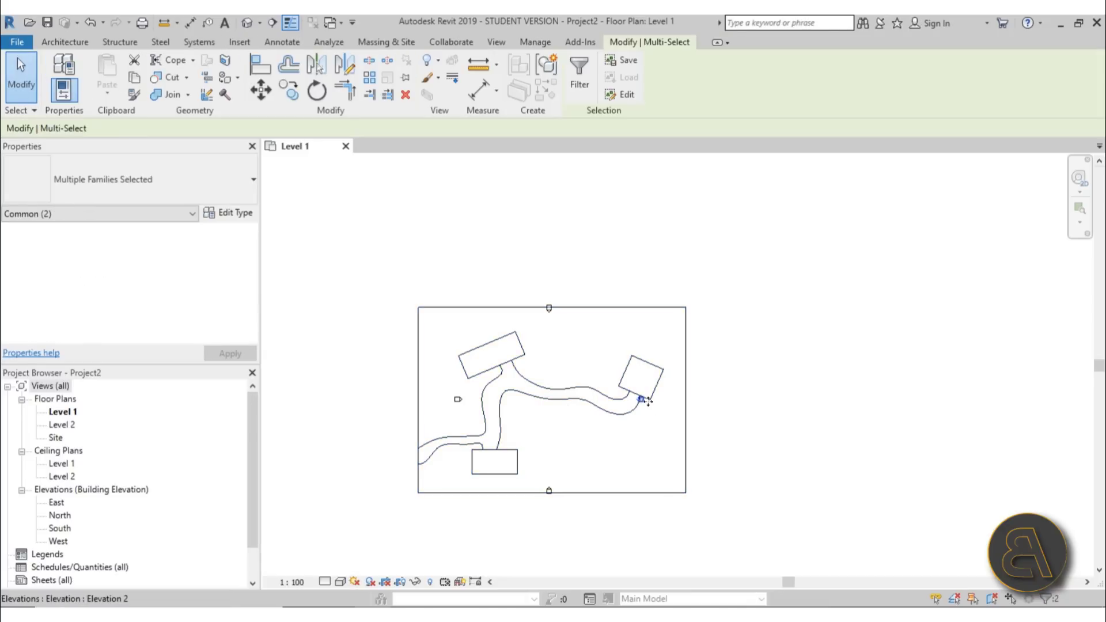
drag(599, 343, 670, 450)
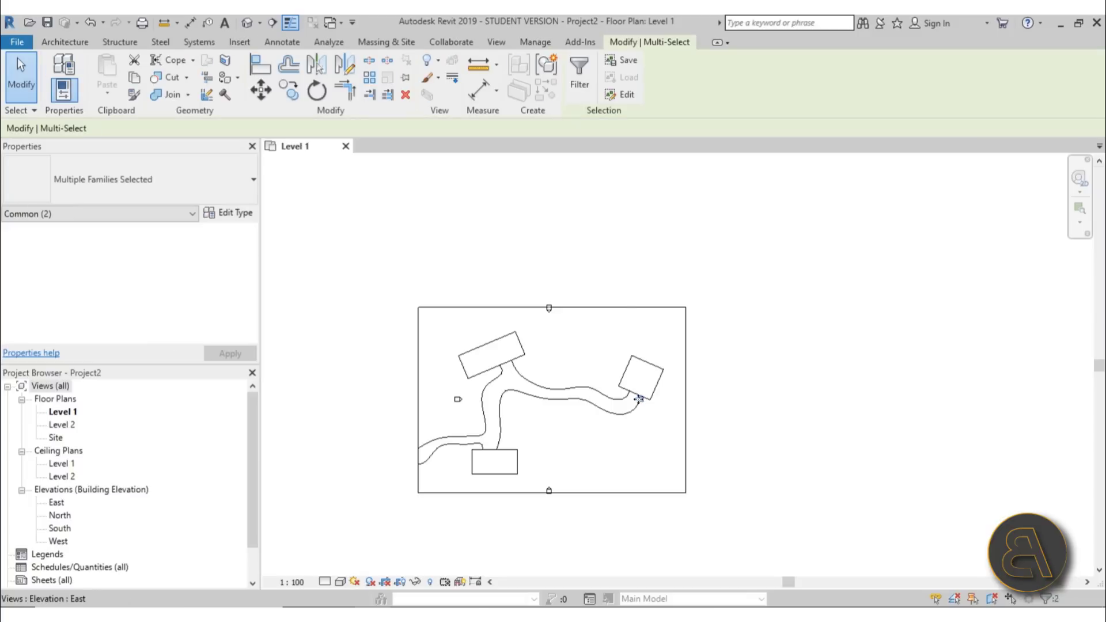
drag(680, 402, 707, 400)
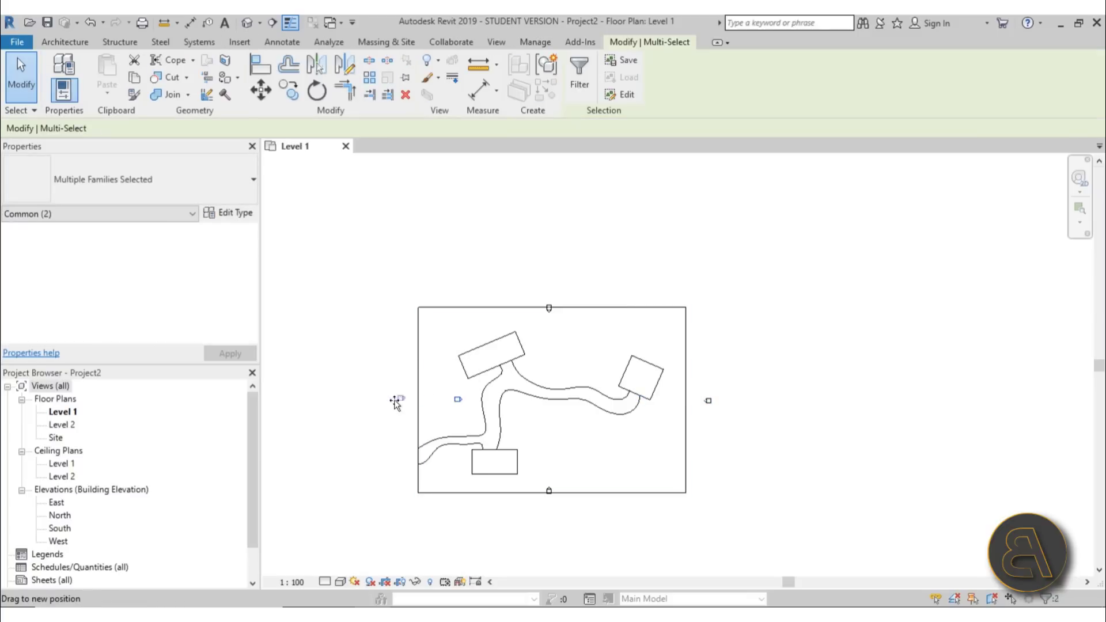
drag(396, 403, 392, 399)
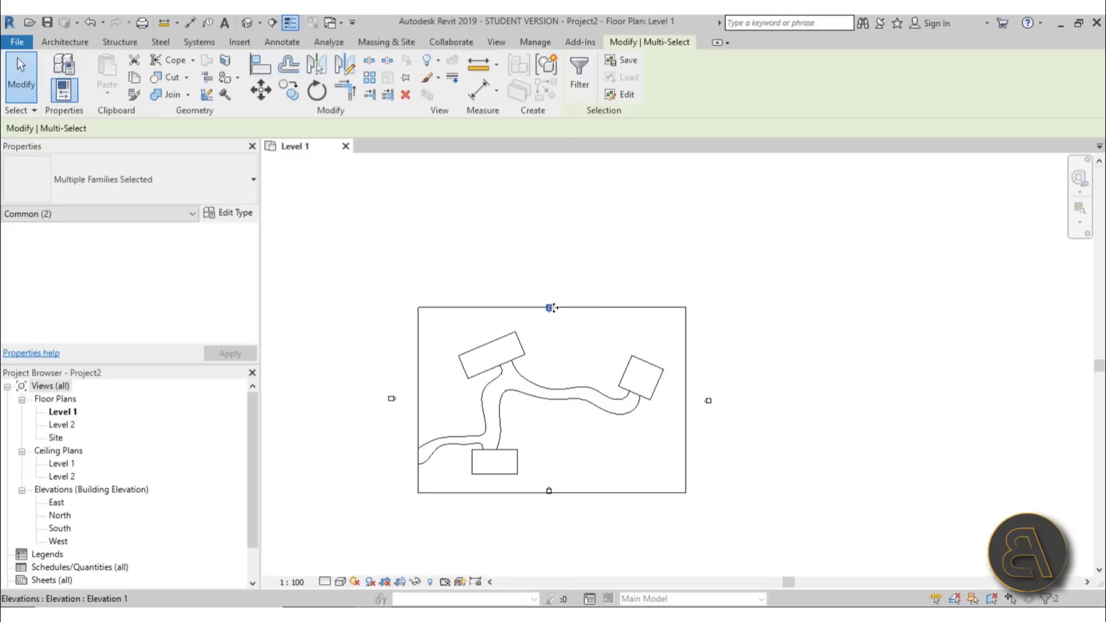
drag(549, 308, 549, 287)
click(539, 439)
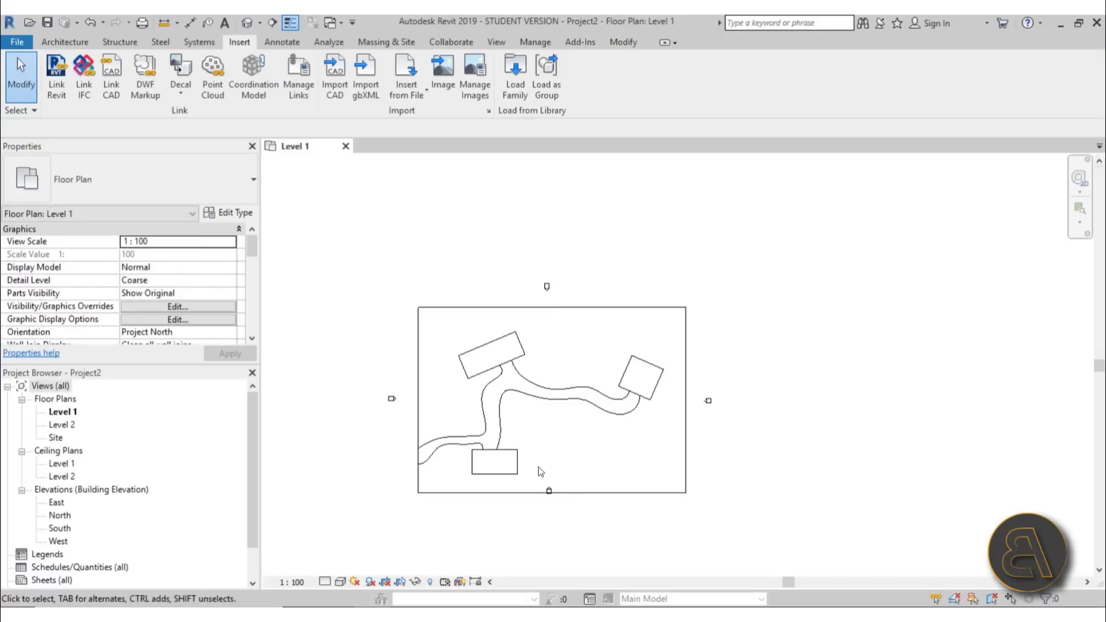
drag(534, 467, 574, 539)
drag(549, 491, 549, 517)
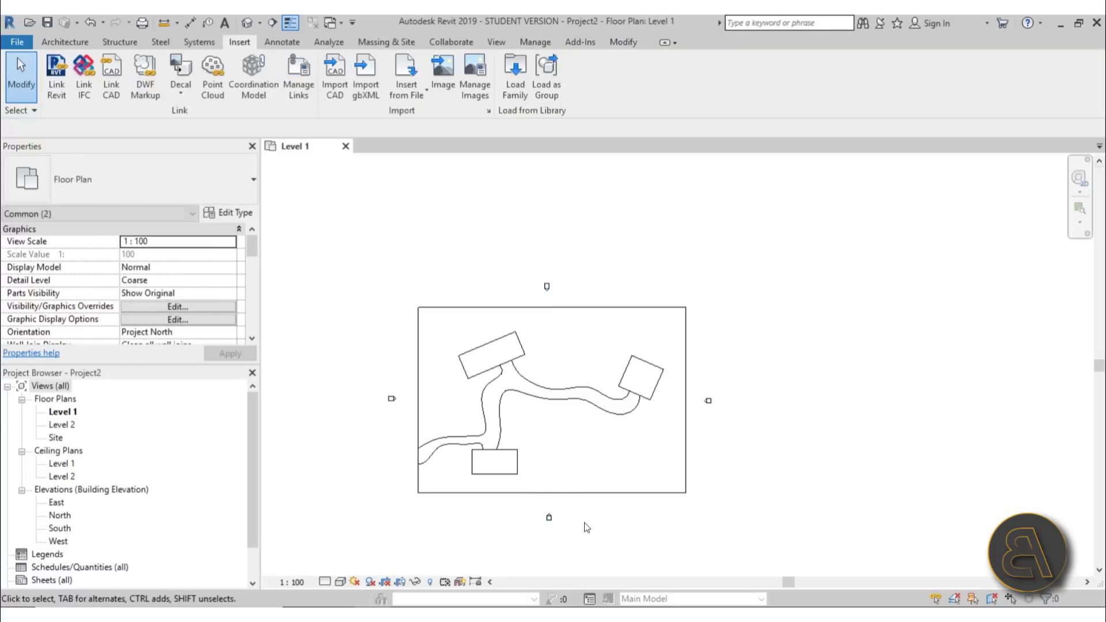
scroll(651, 420, up, 1)
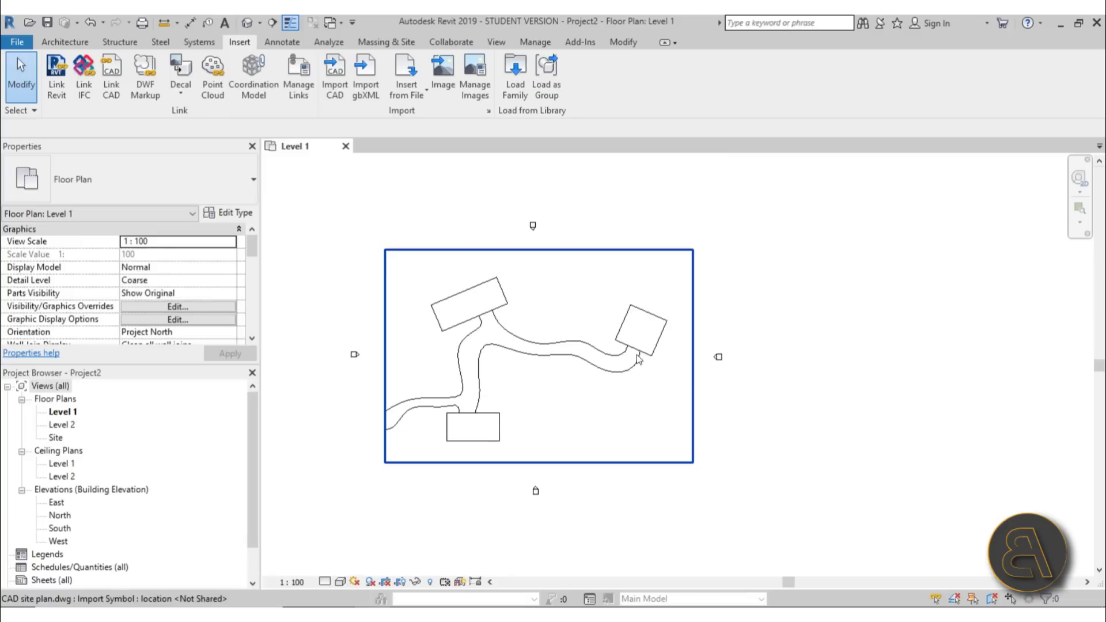
middle_drag(557, 436, 567, 423)
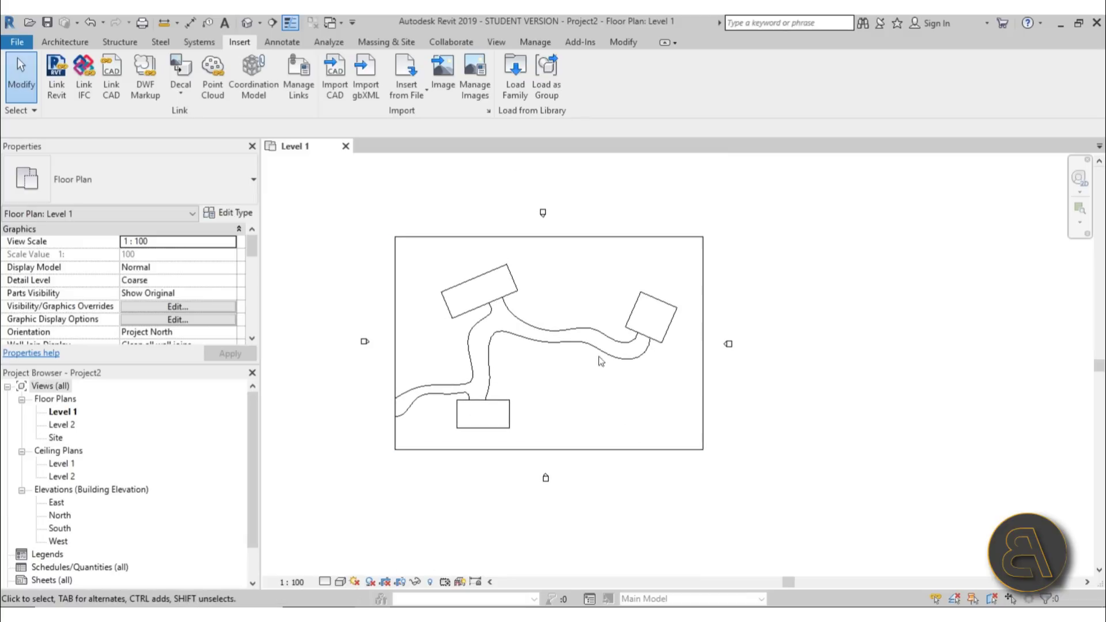
click(594, 341)
key(Escape)
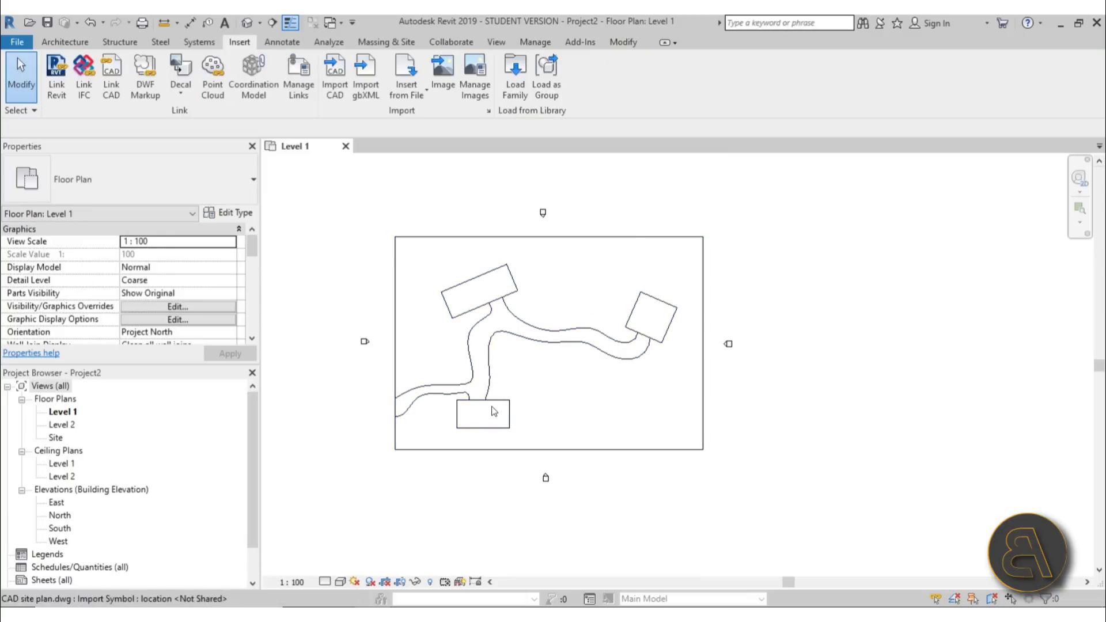
Set the project's length units to centimeters
scroll(569, 392, up, 1)
click(75, 40)
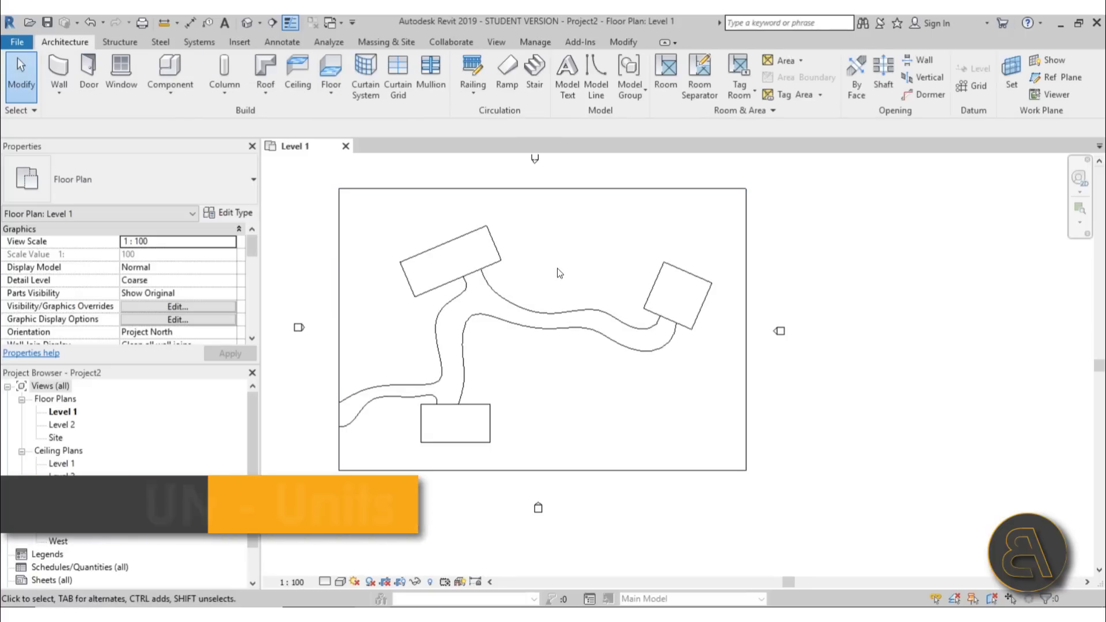
key(u)
key(n)
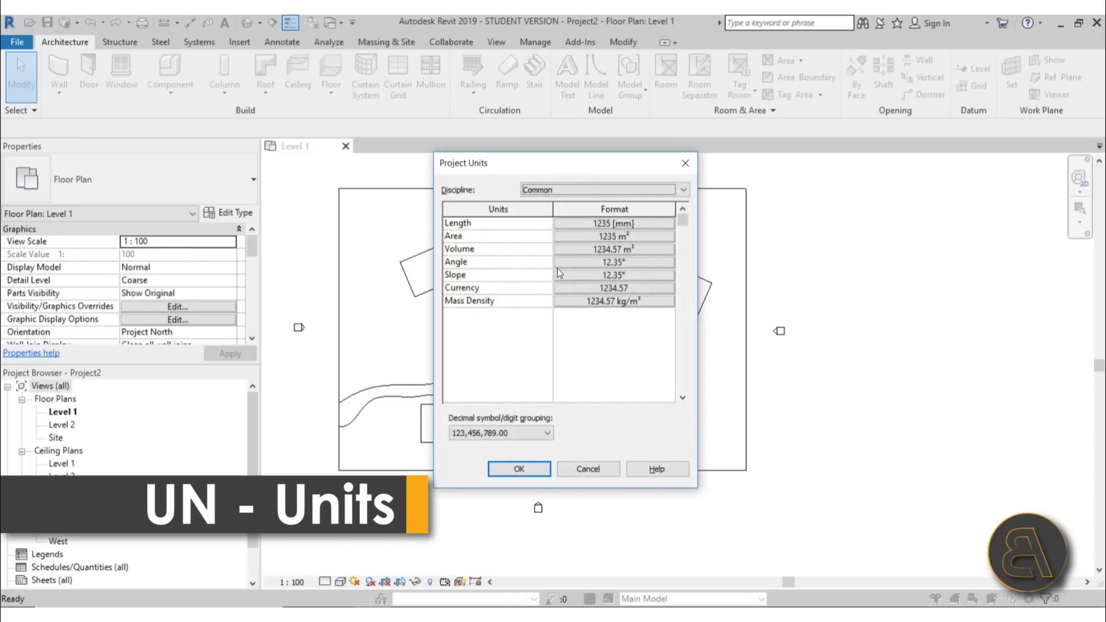
click(578, 230)
click(534, 250)
click(465, 317)
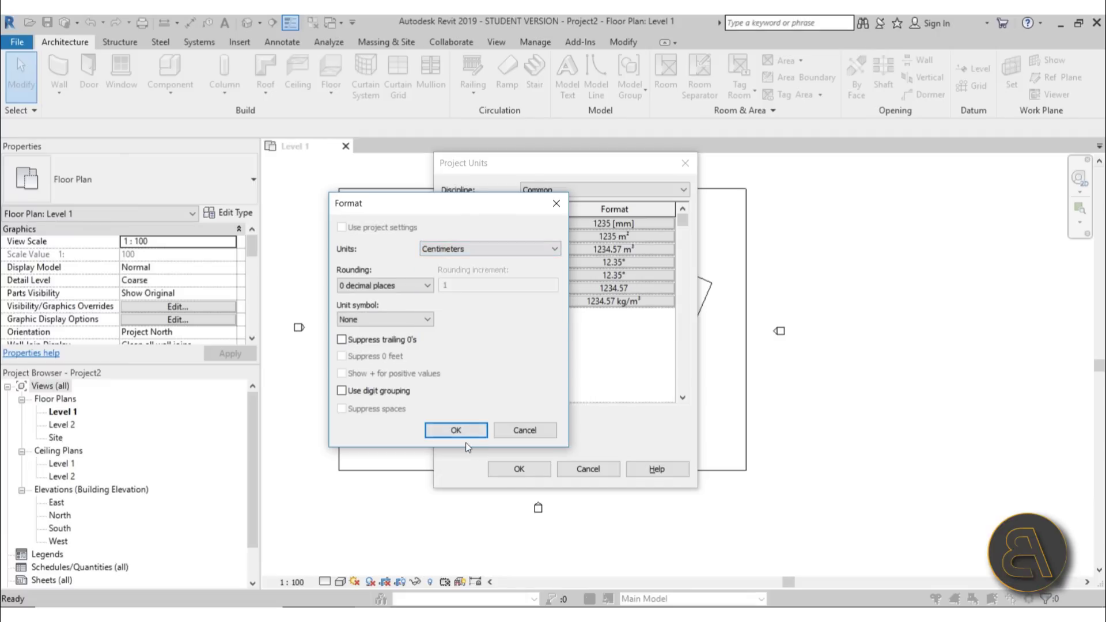
click(457, 429)
click(579, 476)
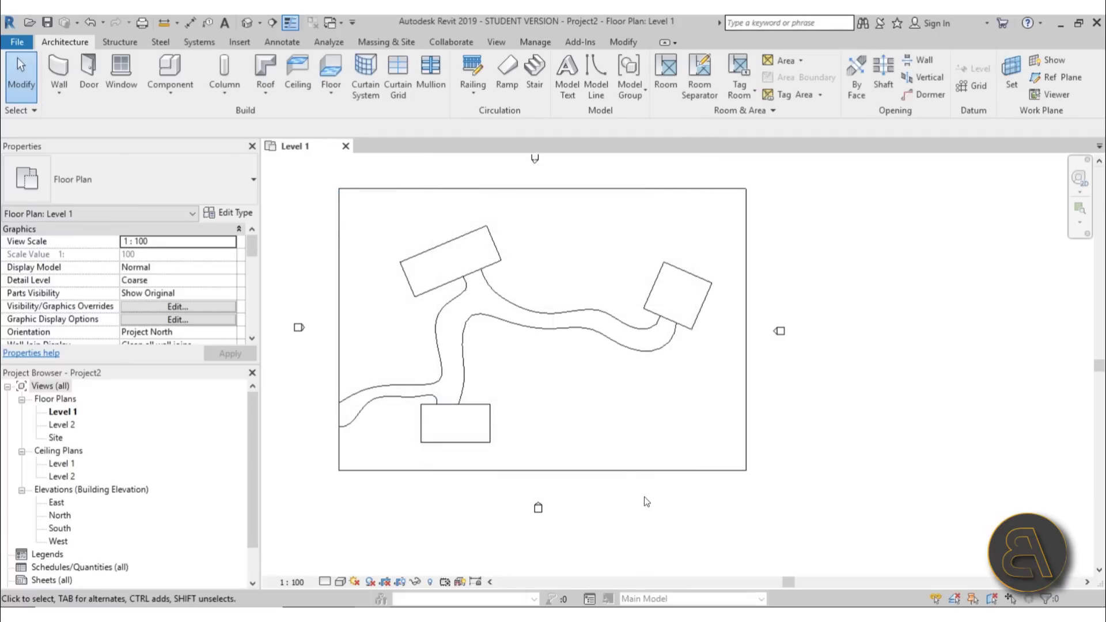
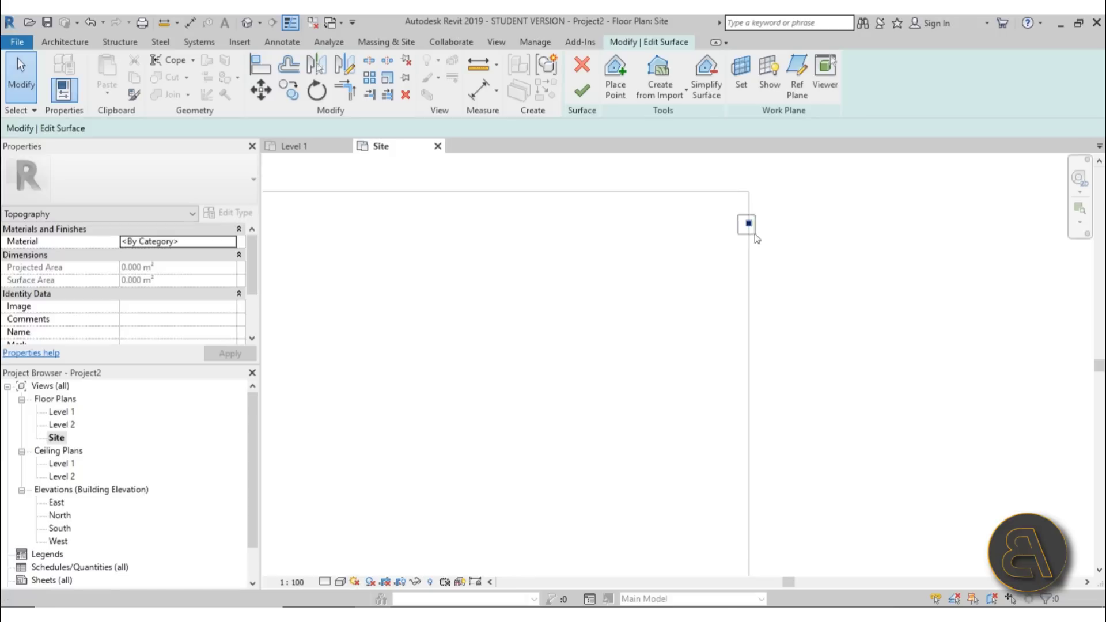
Move the topography point on the site's east edge onto the northeast corner of the boundary
click(748, 224)
drag(748, 224, 748, 192)
click(802, 221)
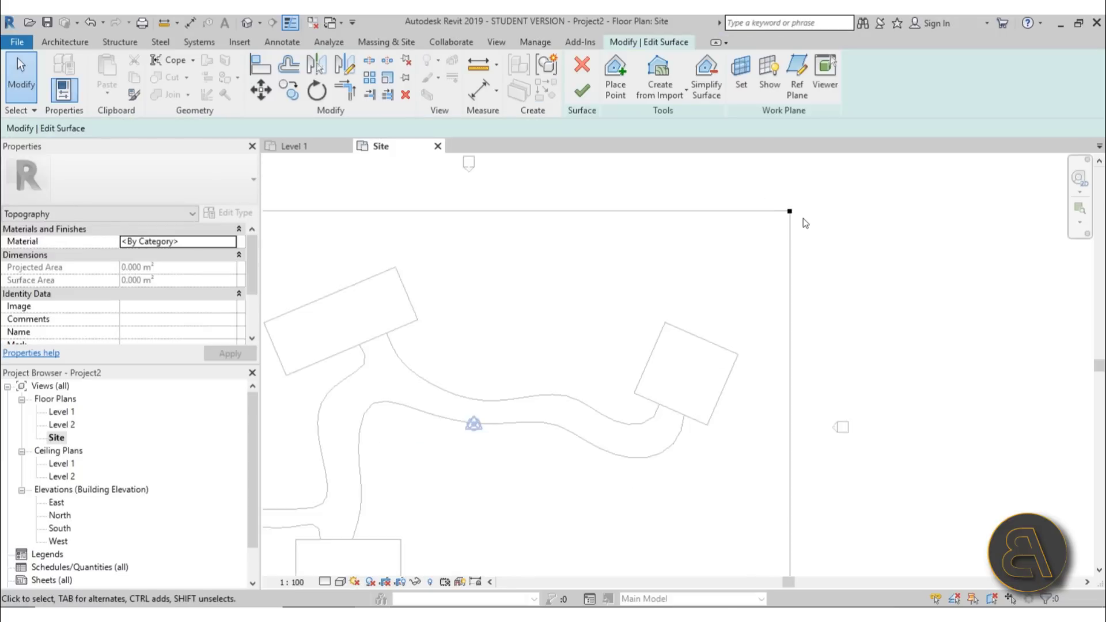
Place topography points at the boundary's northwest corner at 100, southwest corner at 200 and southeast corner at 300, and finish the surface
scroll(802, 223, down, 5)
click(615, 75)
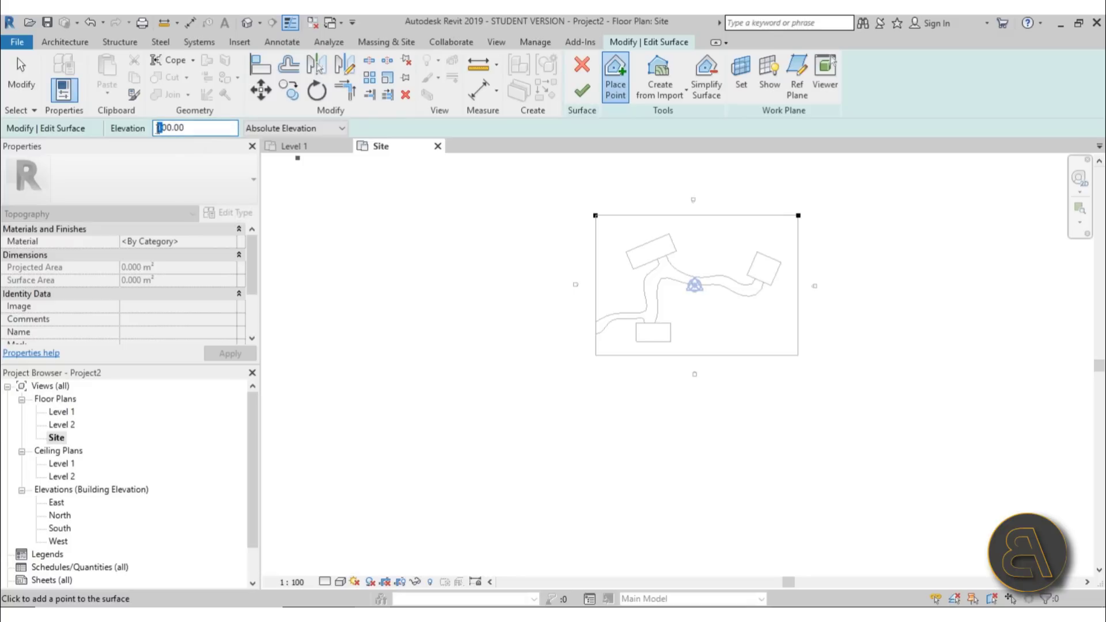
click(596, 356)
drag(234, 128, 100, 132)
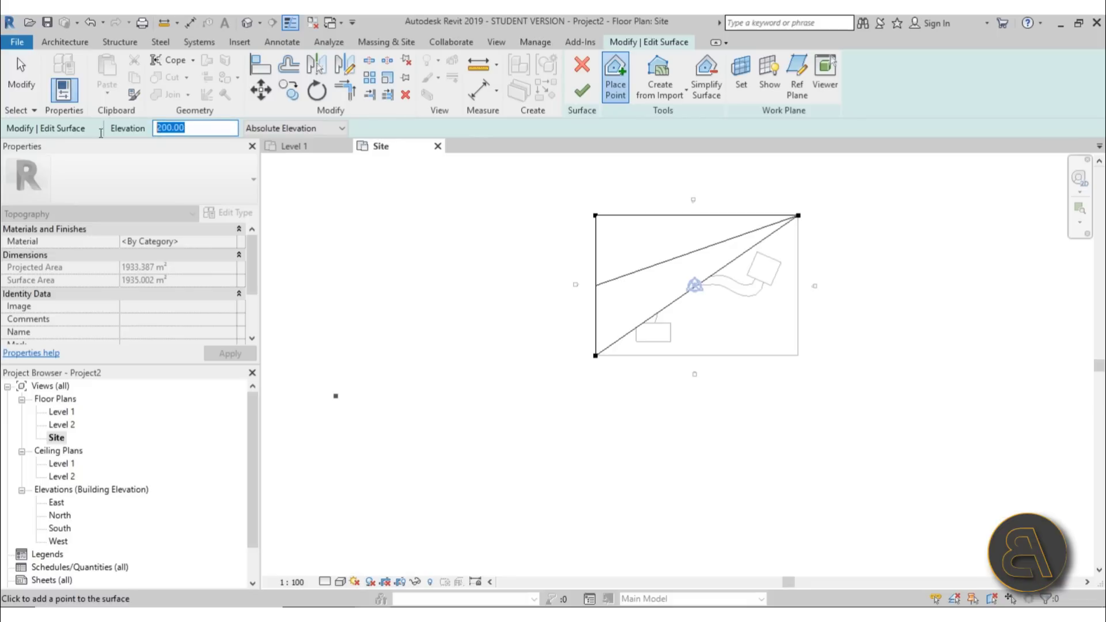
text(3)
click(798, 356)
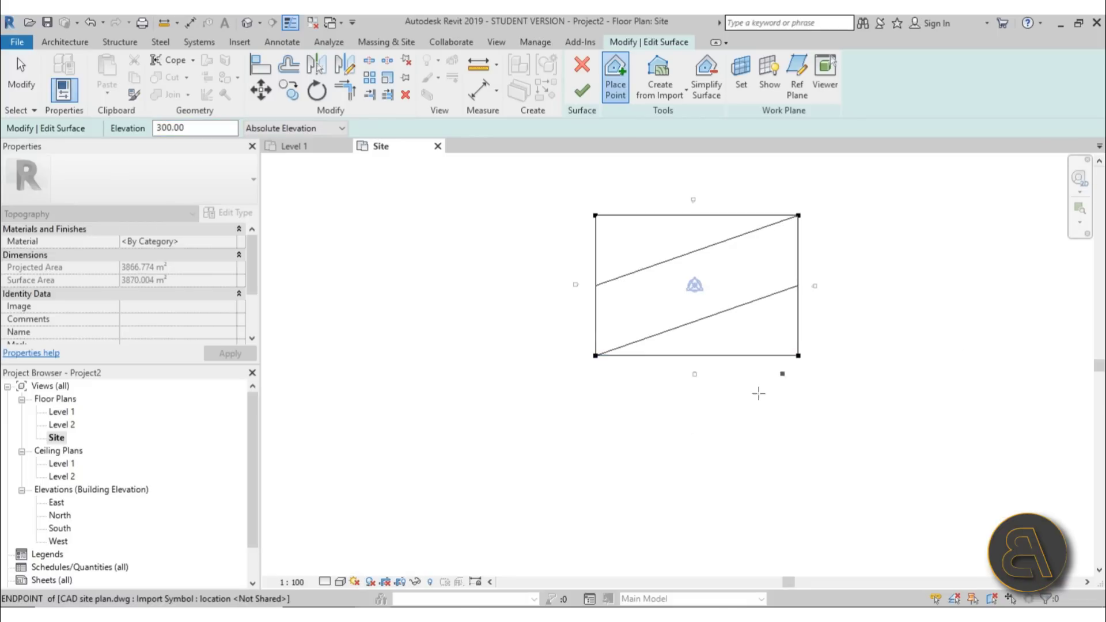
click(583, 91)
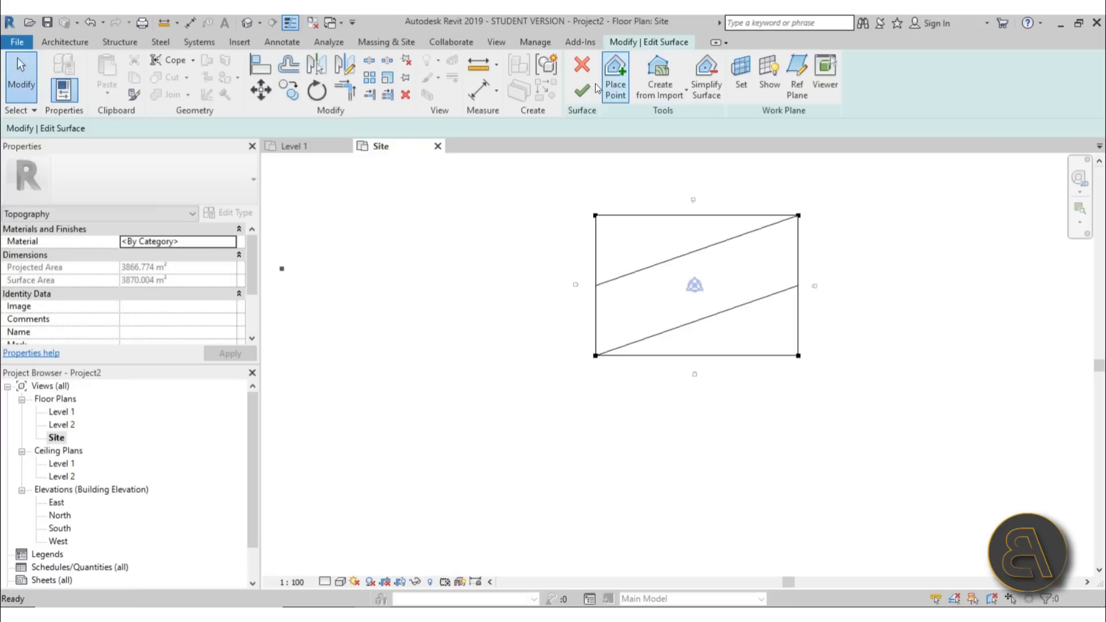
Examine the slope of the finished toposurface in the default 3D view from several angles
click(247, 22)
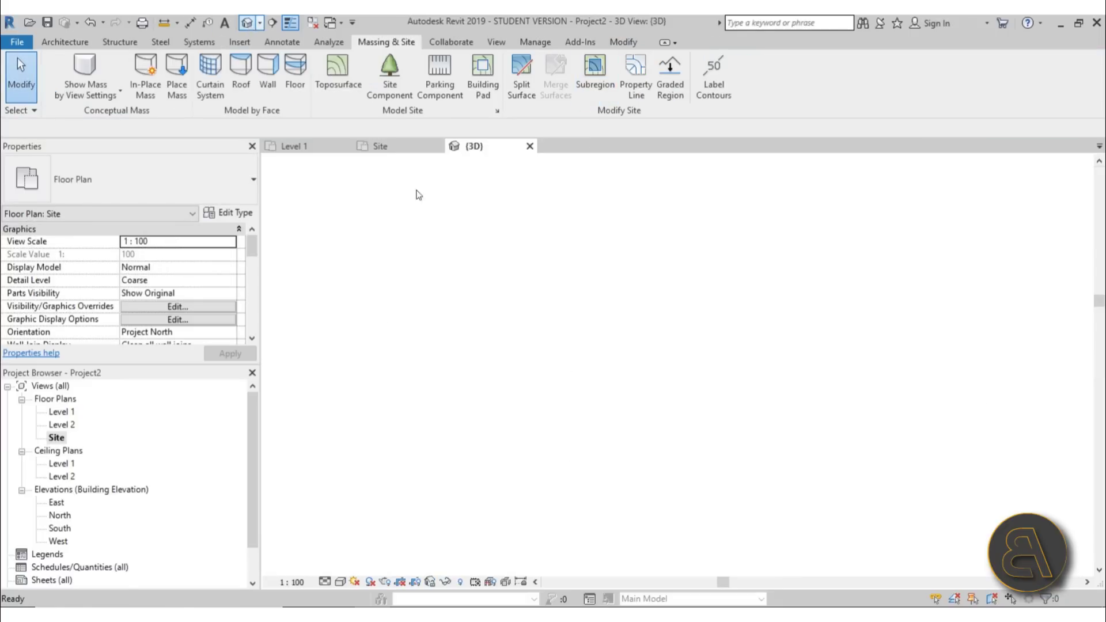
shift+middle_drag(878, 508, 530, 475)
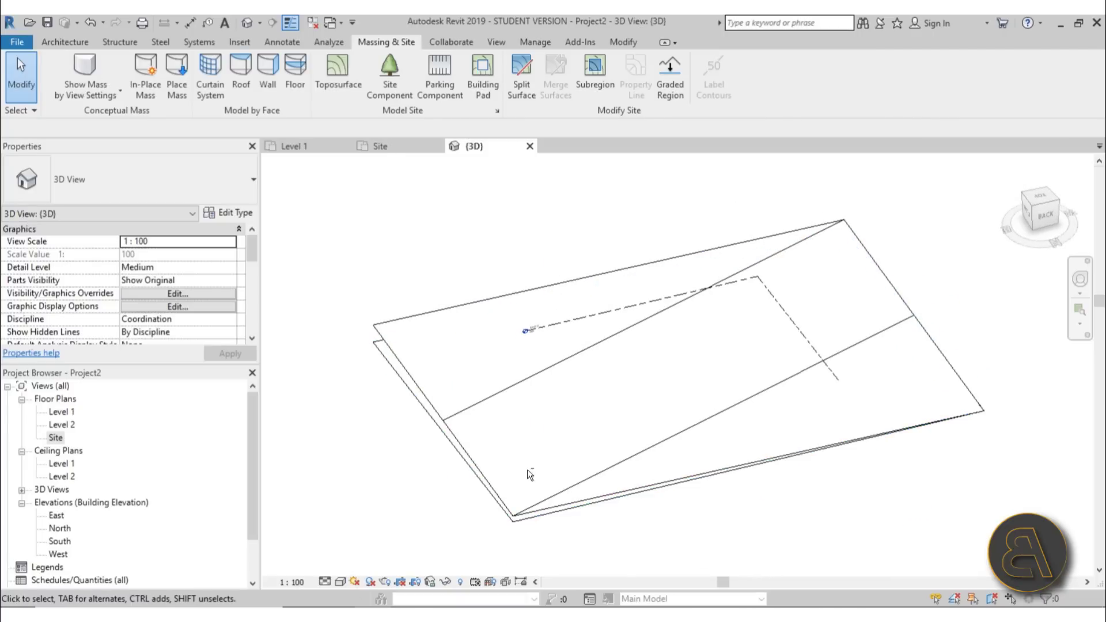
shift+middle_drag(699, 460, 625, 443)
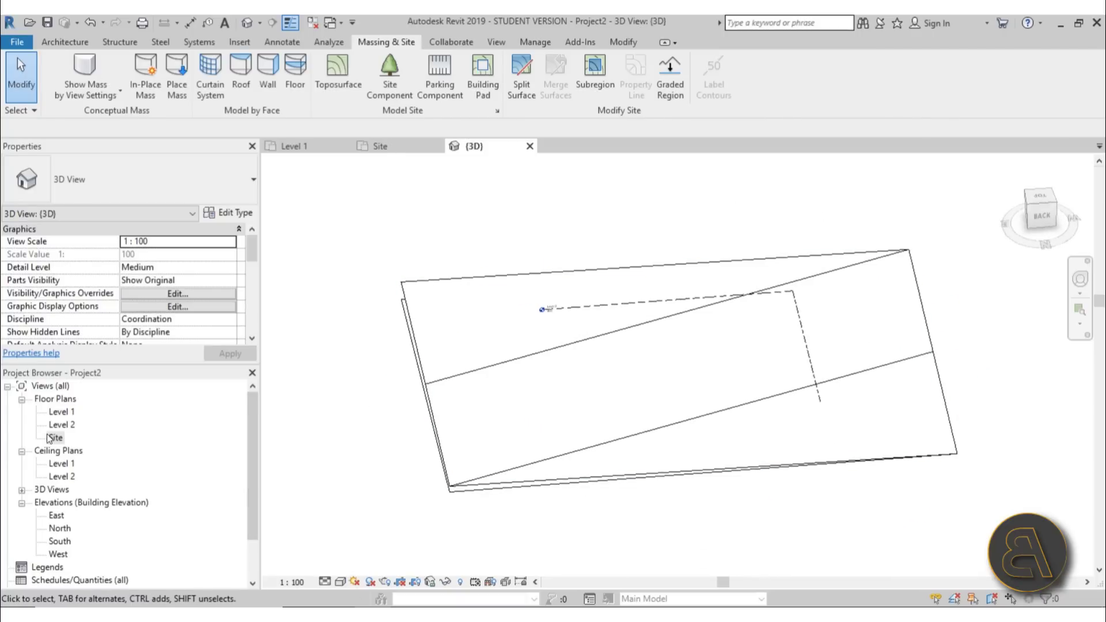
Return to the Site floor plan and set its visual style to Wireframe
double_click(59, 413)
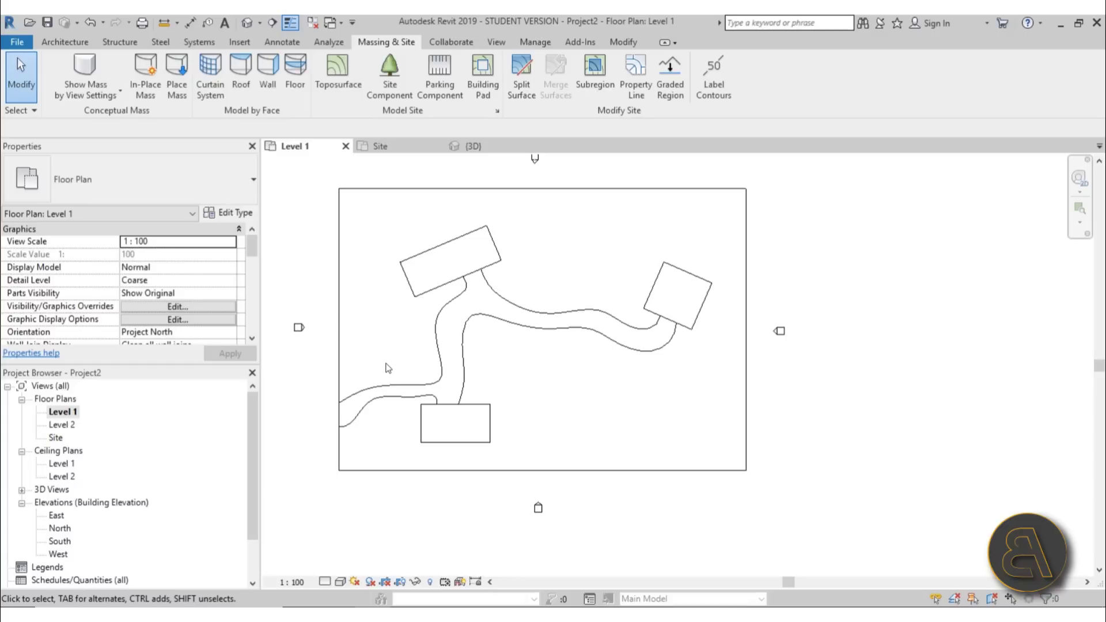
double_click(56, 438)
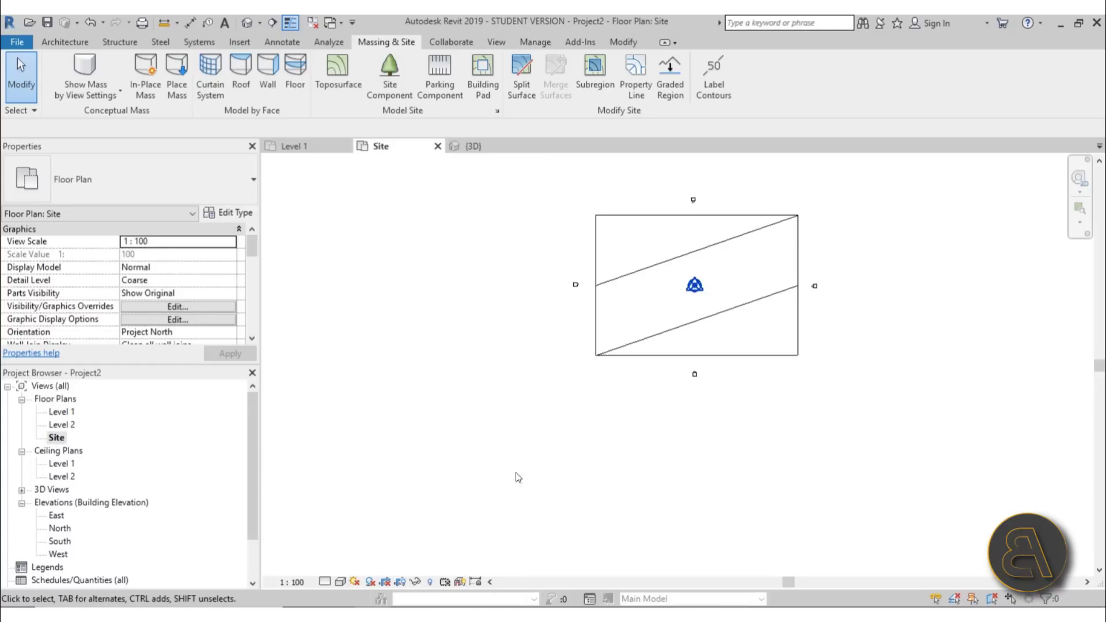
click(340, 582)
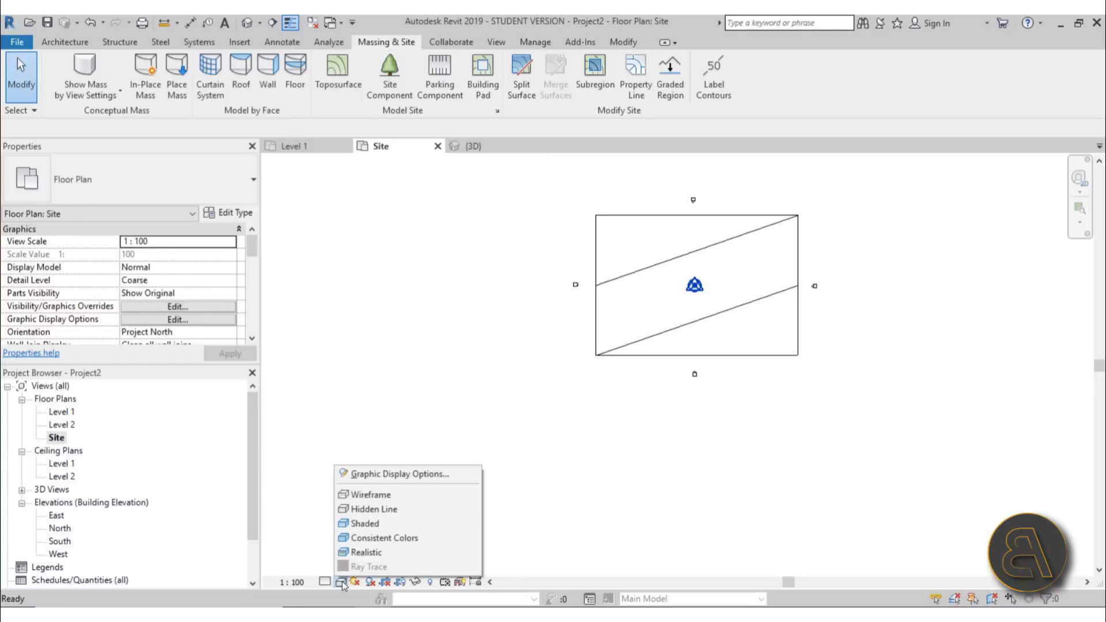
click(361, 497)
scroll(654, 361, up, 3)
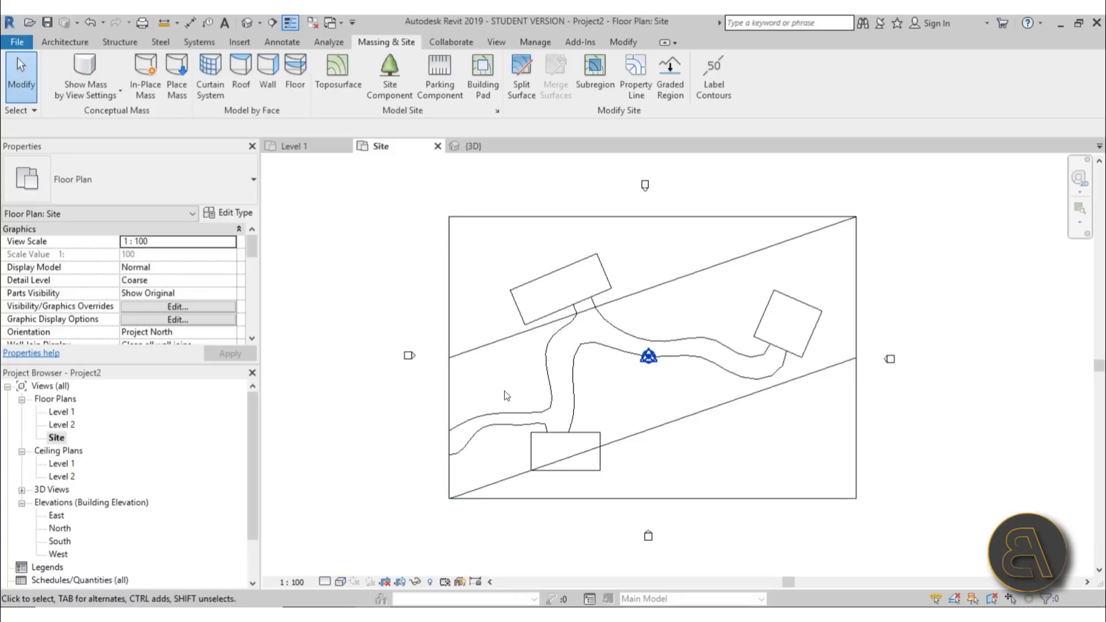
Begin splitting the toposurface and trace the road's northern edge with a spline from the west boundary to the northwest building
click(520, 99)
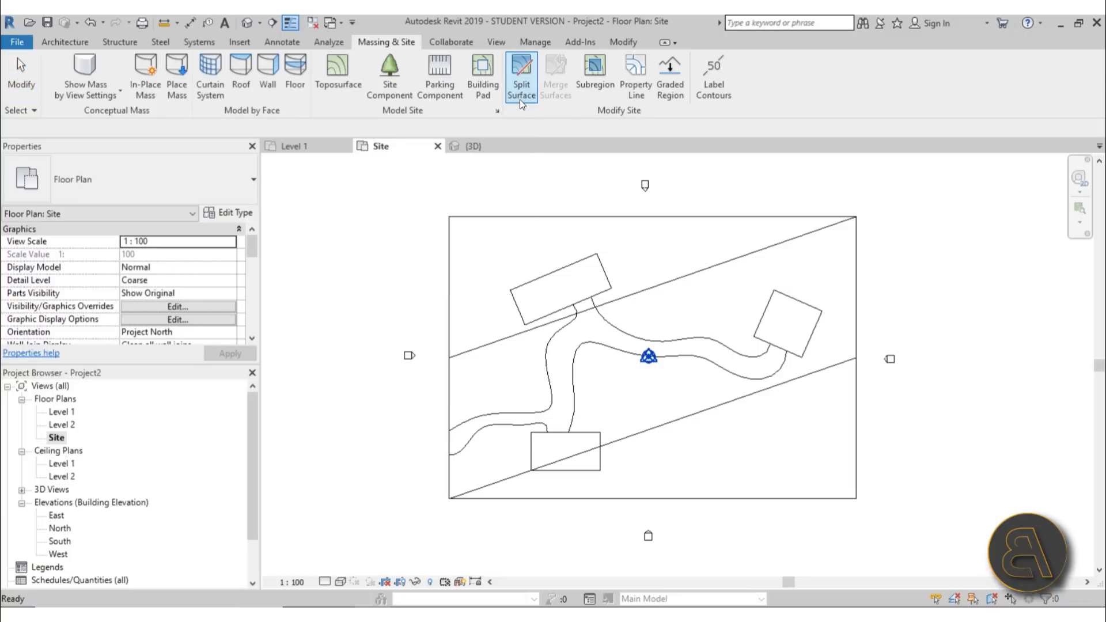
click(554, 219)
click(638, 93)
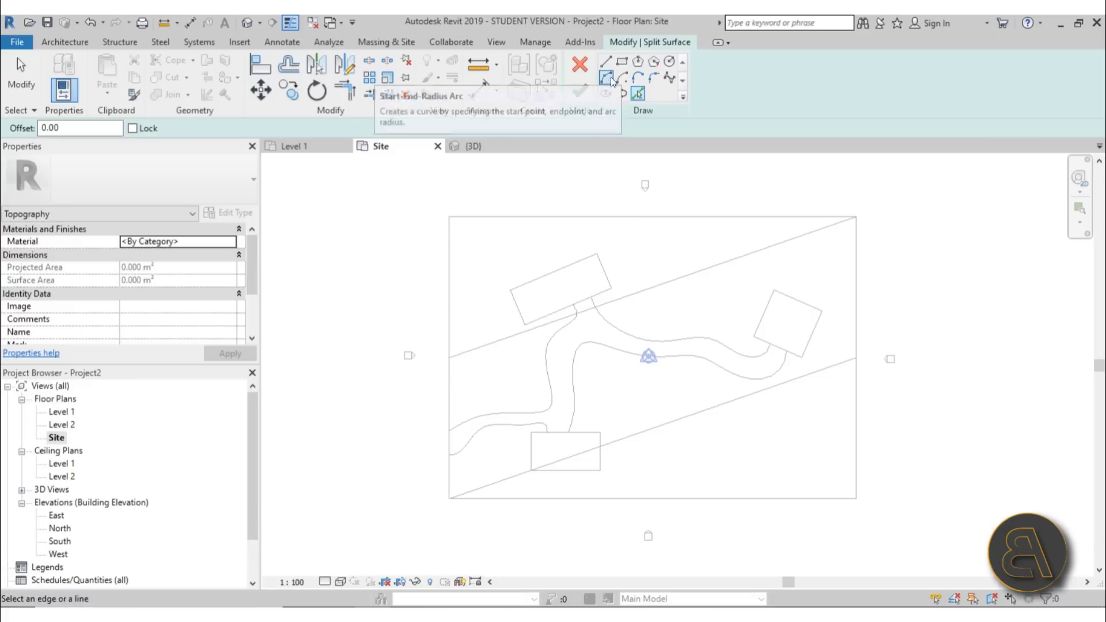
click(670, 77)
scroll(450, 435, up, 3)
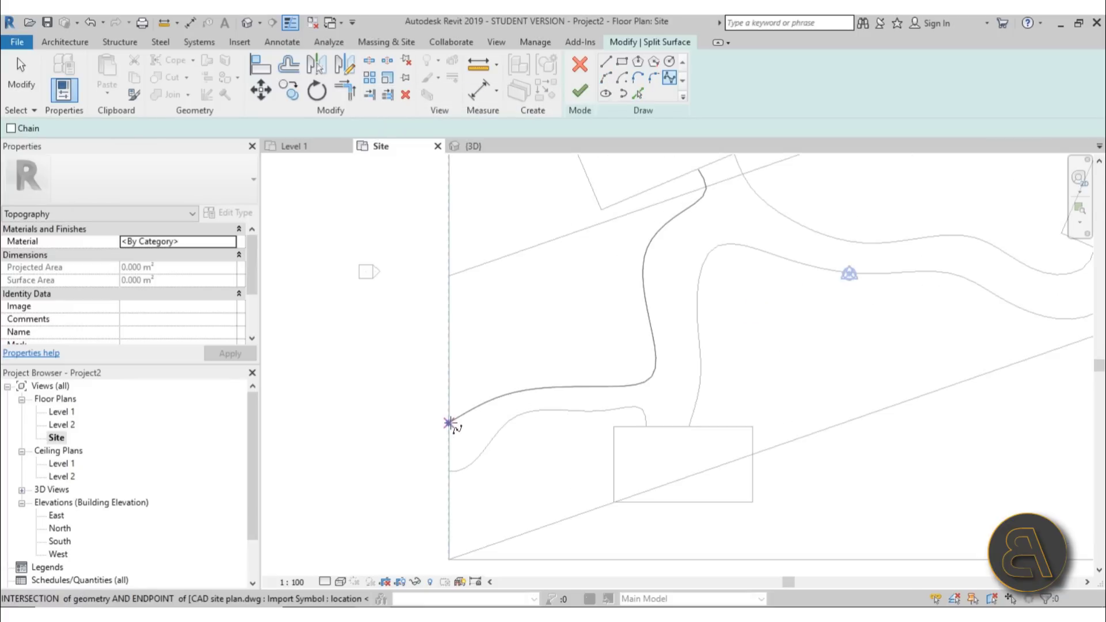
click(450, 424)
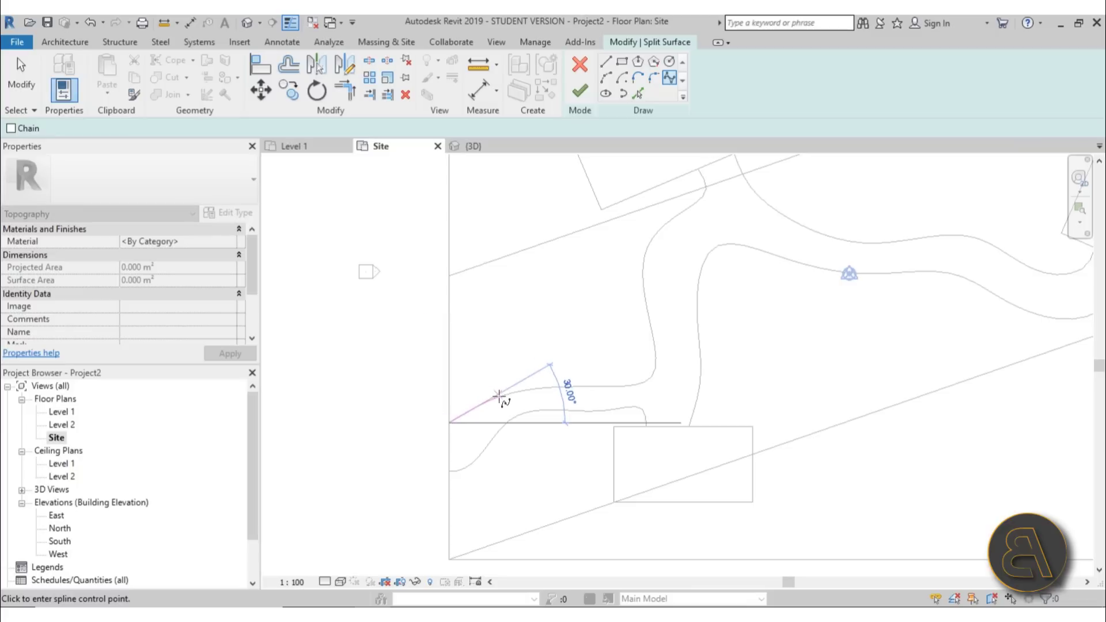
scroll(605, 373, up, 3)
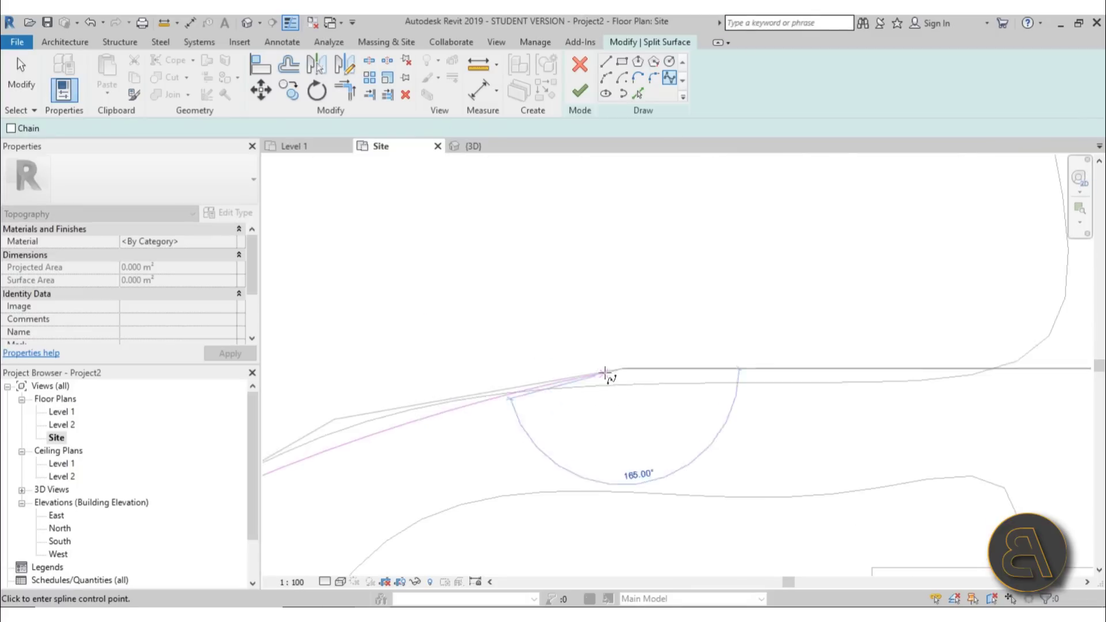
scroll(605, 373, up, 3)
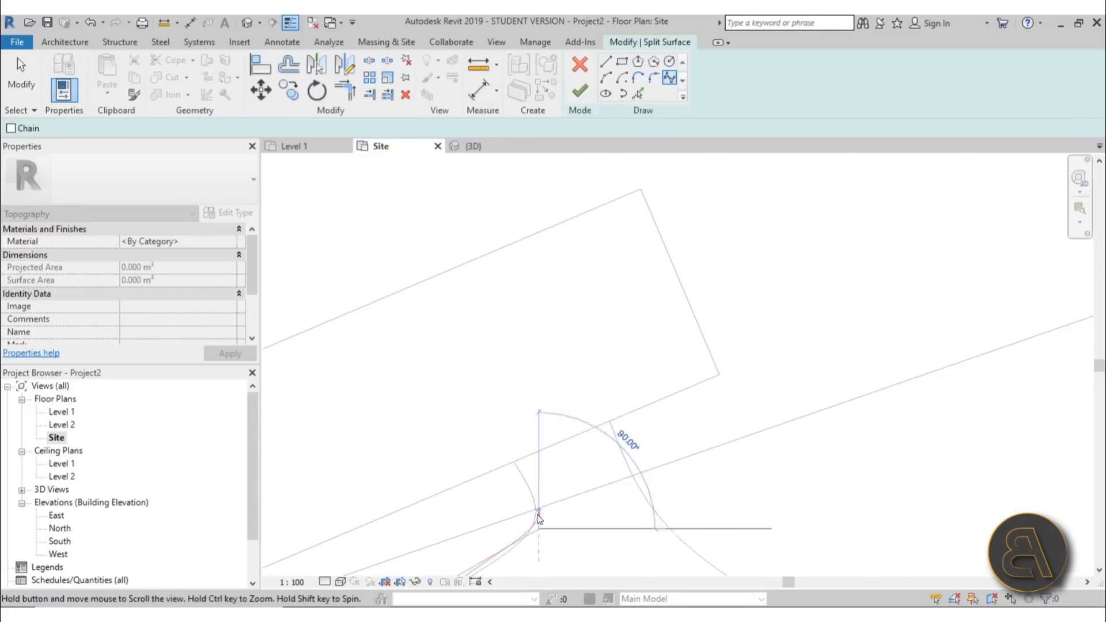
click(513, 461)
Sketch a split line about 362 cm long across the road end at the northwest building
key(l)
key(i)
click(512, 461)
click(623, 414)
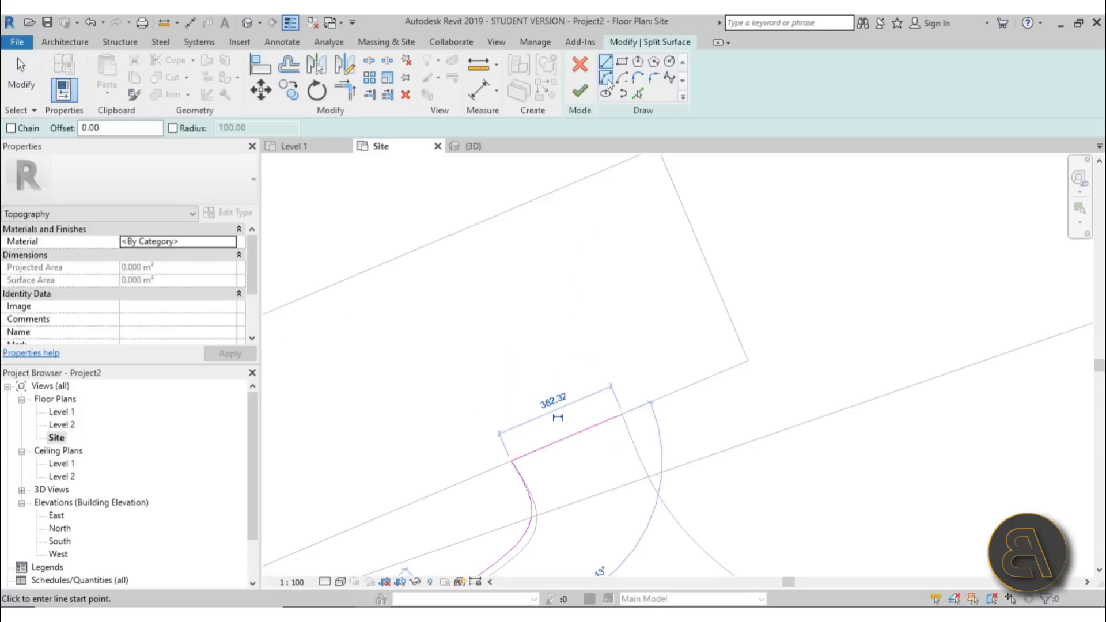
Trace the road edge with a spline to the east building and close that road end with a line about 346 cm long
click(670, 77)
scroll(638, 463, down, 3)
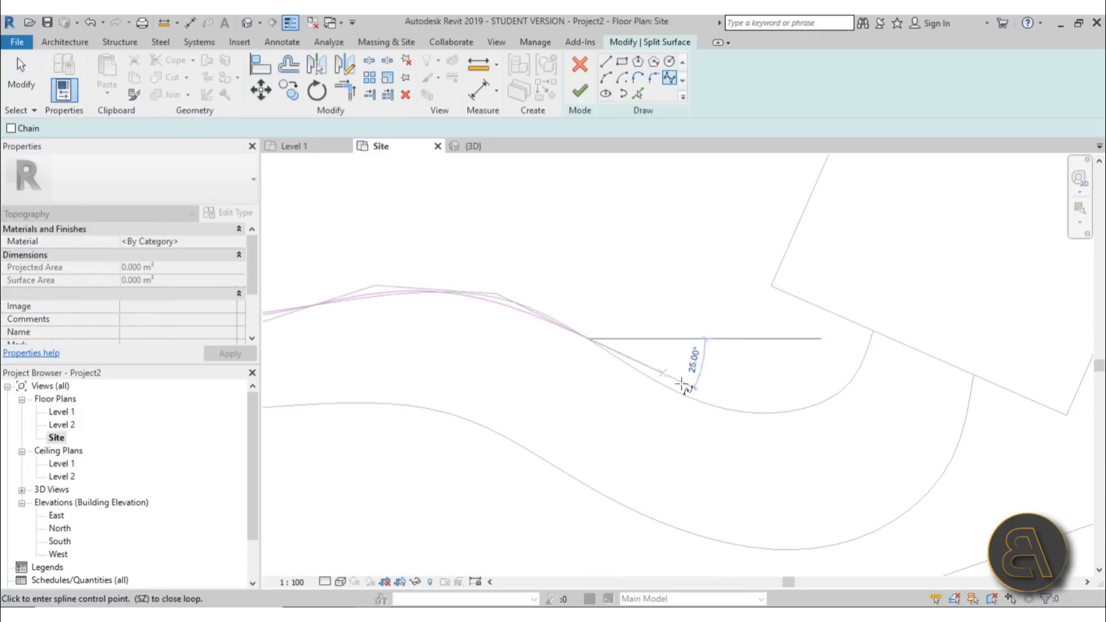
scroll(683, 385, up, 3)
click(644, 309)
key(l)
key(i)
click(643, 308)
click(801, 374)
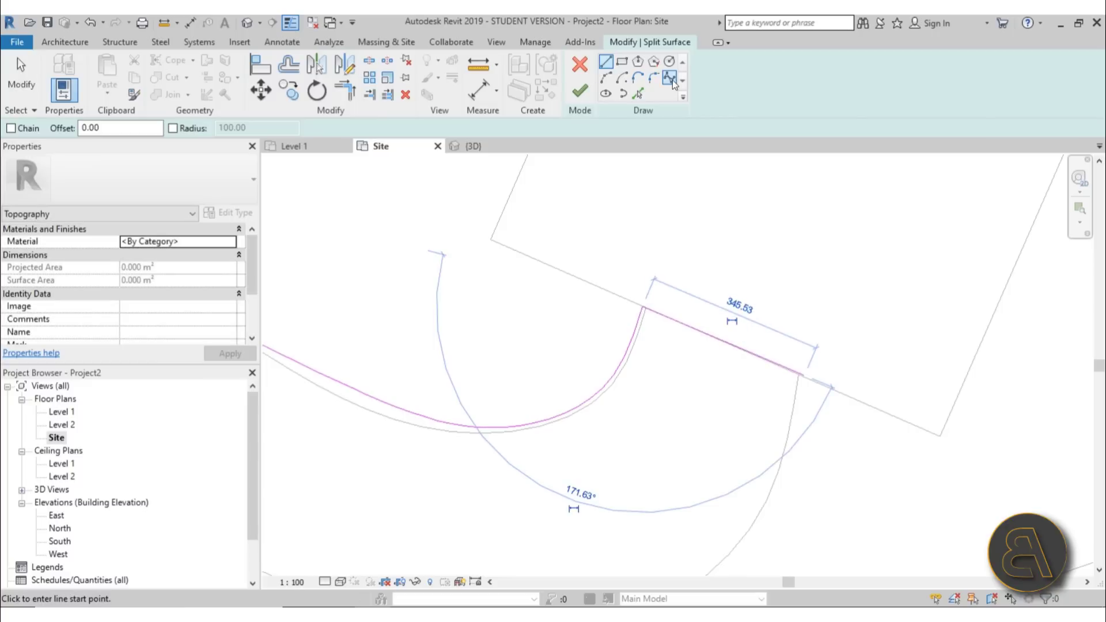
Trace the road's inner edge with a spline from the east building to the south building and draw a line across that road end
click(669, 78)
scroll(722, 366, up, 5)
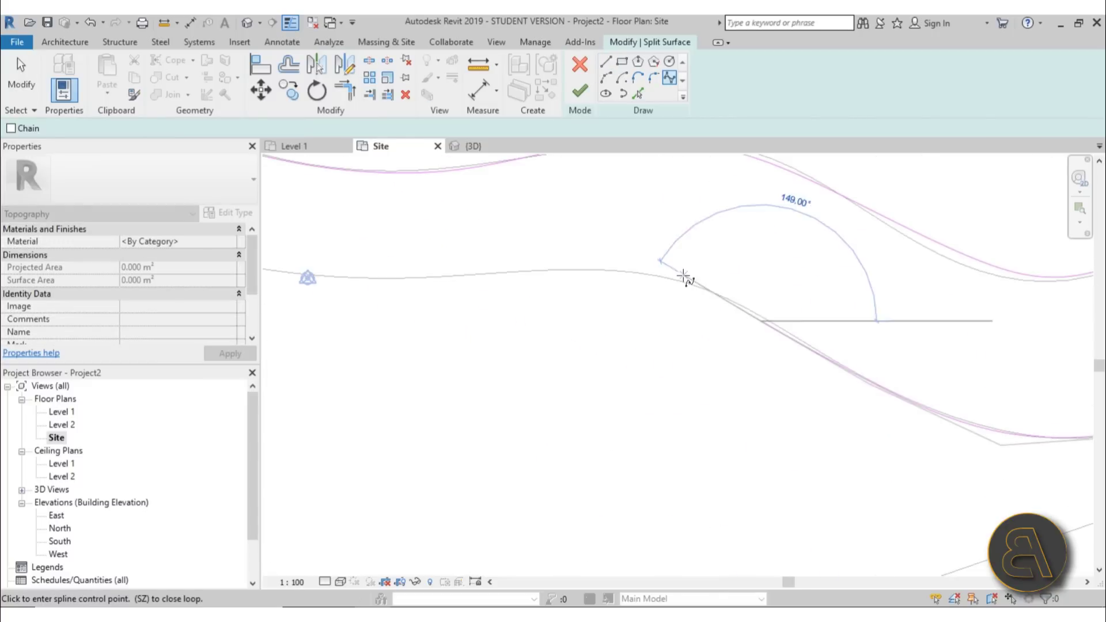
click(733, 309)
scroll(608, 240, up, 3)
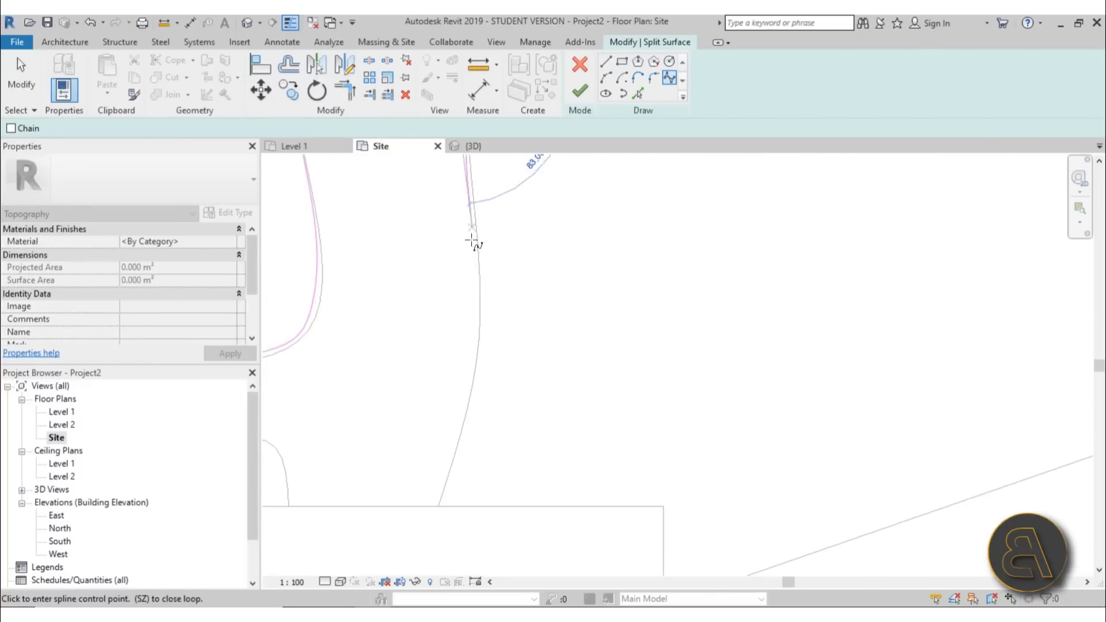
click(439, 506)
scroll(699, 277, up, 2)
key(l)
key(i)
click(778, 385)
click(622, 386)
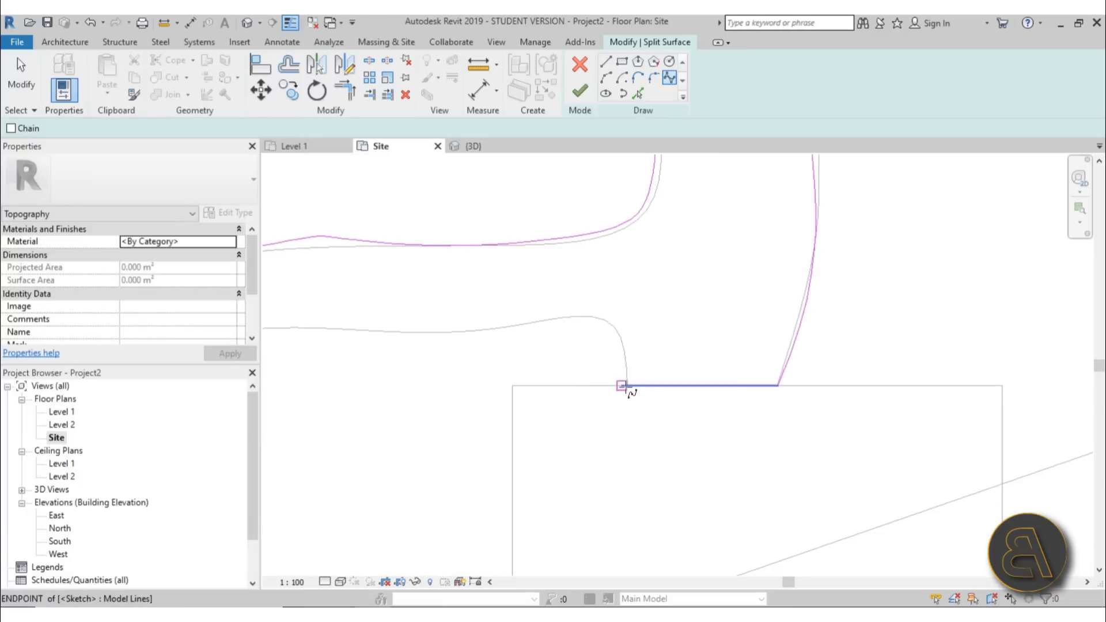
Trace the remaining road edge with a spline from the south building past the west boundary, and finish the surface split
click(622, 386)
scroll(631, 393, up, 3)
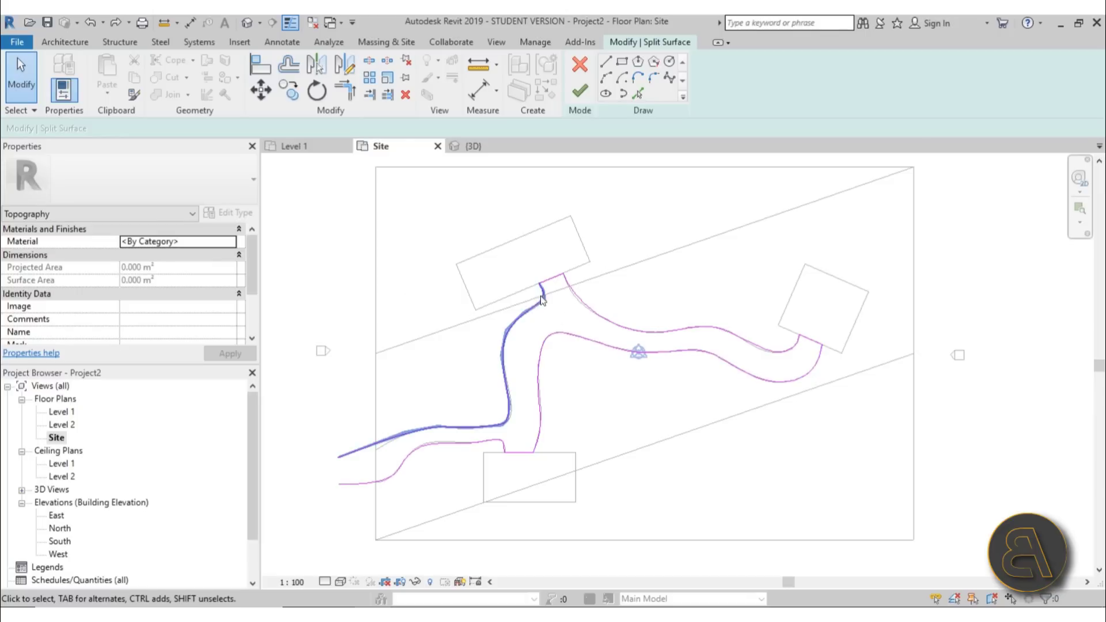
click(575, 95)
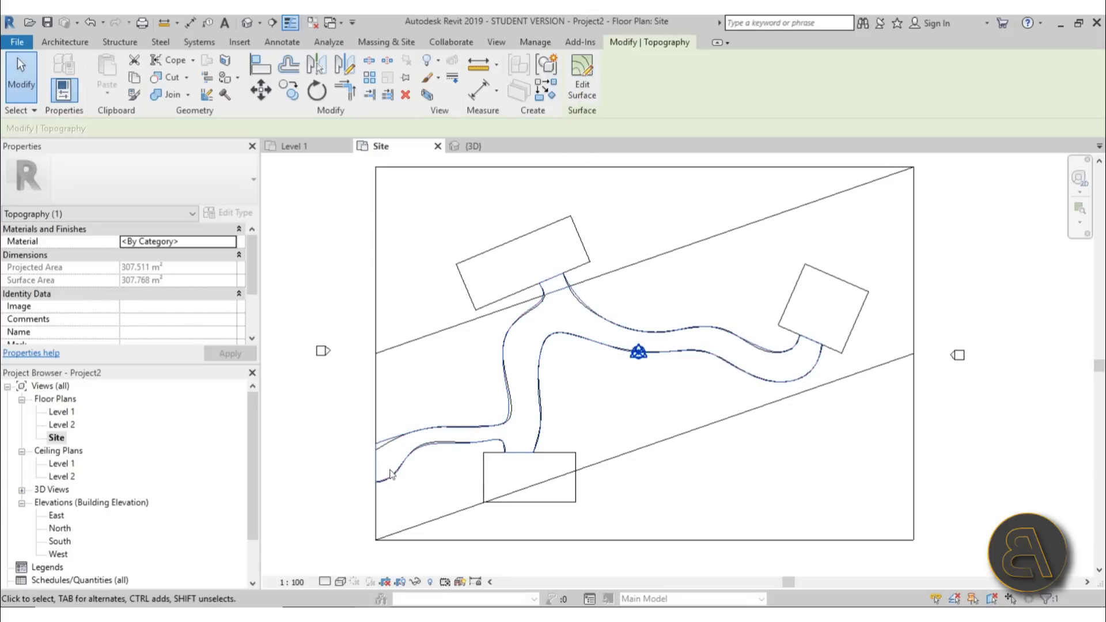
Set the view's visual style to Realistic and assign the Concrete, Cast-in-Place gray material to the road surface
click(340, 582)
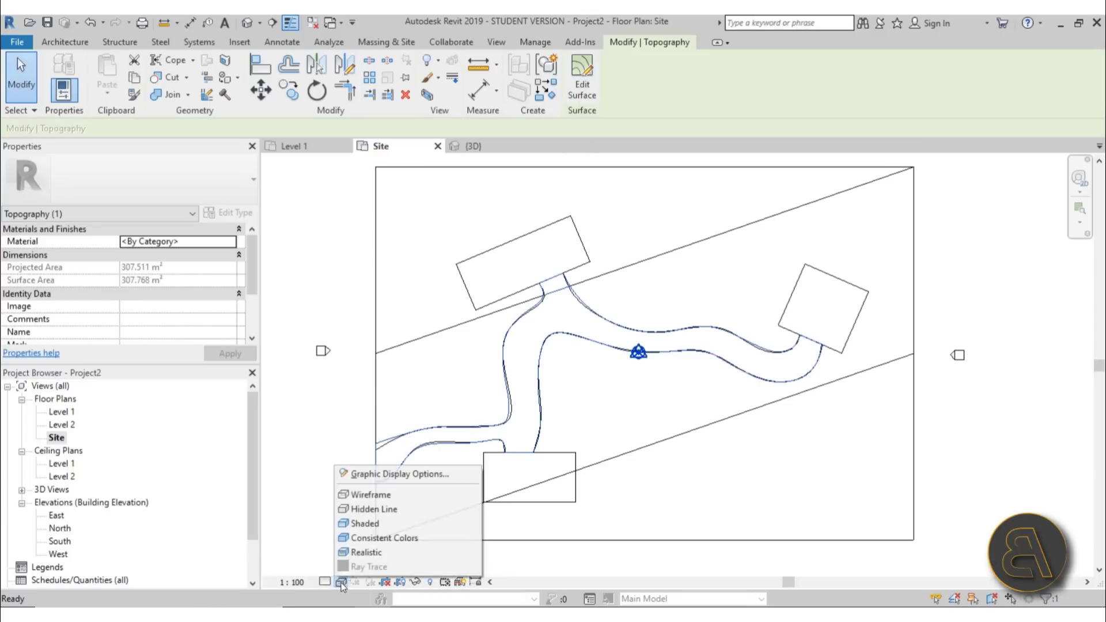
click(356, 555)
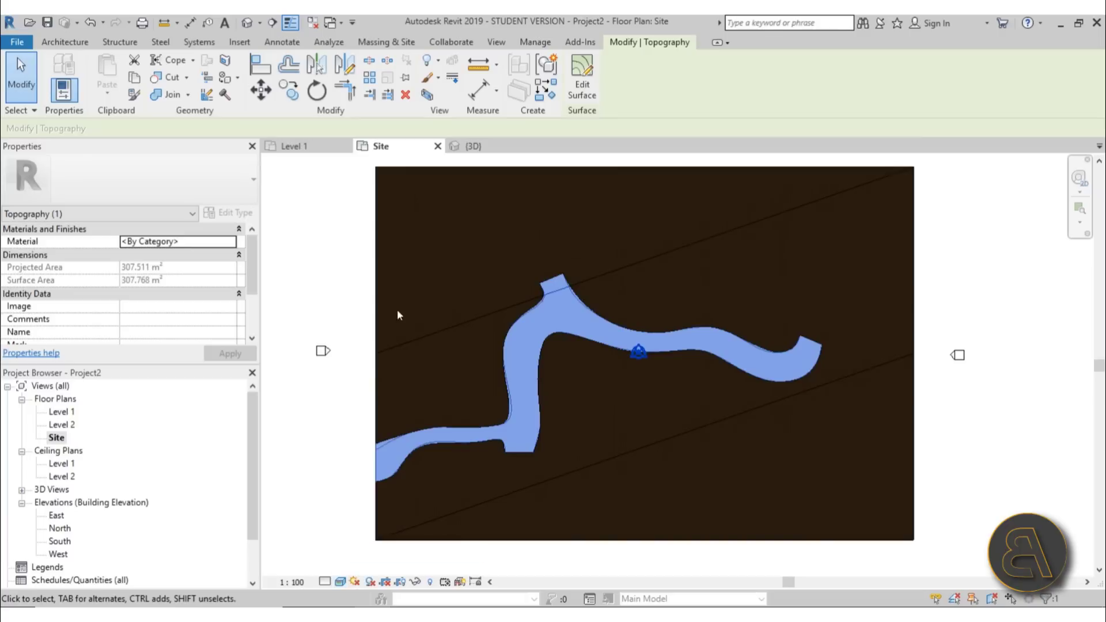
click(223, 242)
click(231, 241)
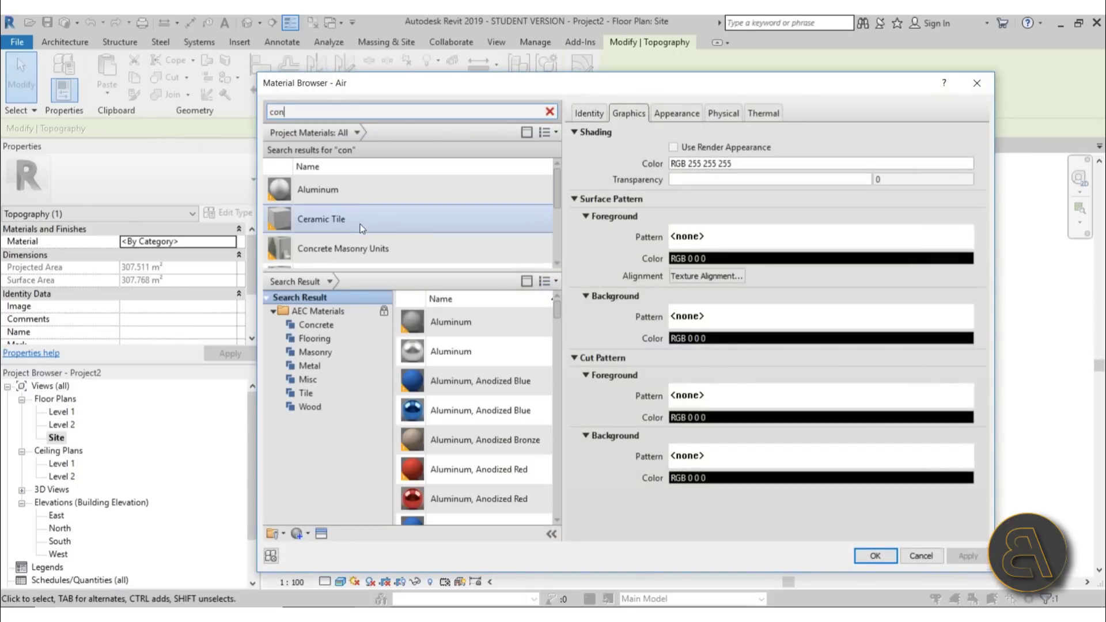
scroll(361, 229, down, 2)
scroll(417, 228, down, 2)
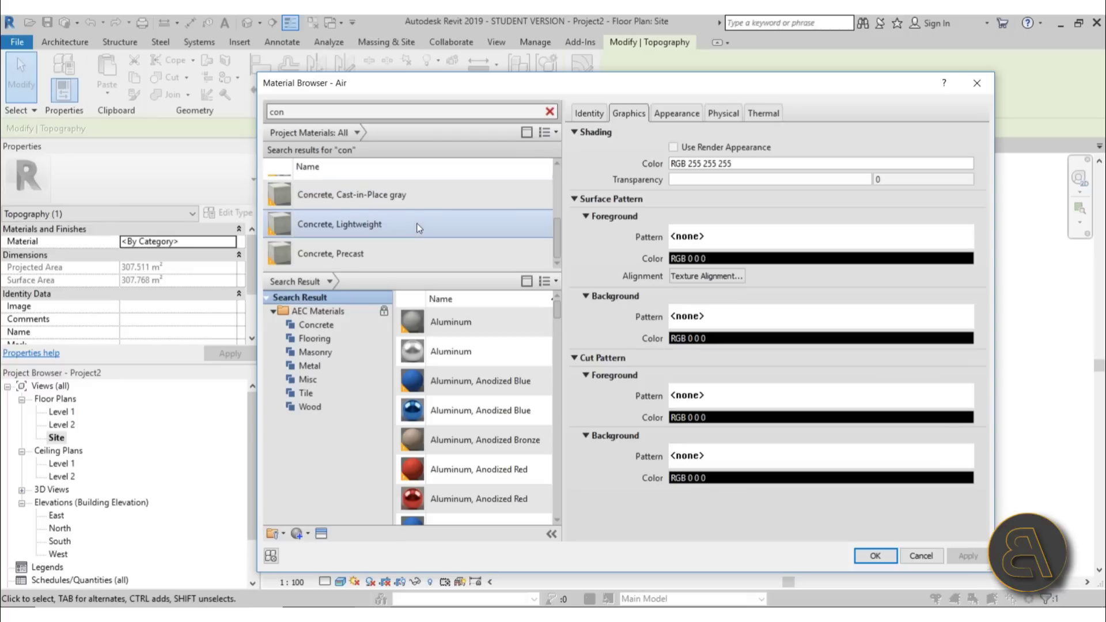
click(388, 226)
double_click(348, 197)
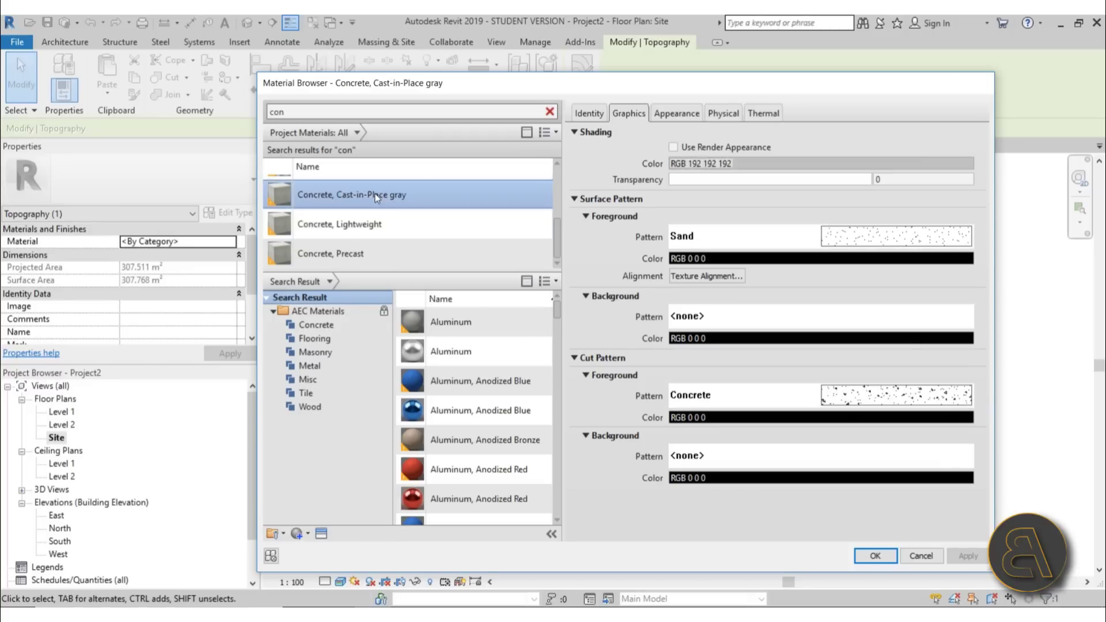
key(Escape)
Search the materials for "grass" for the terrain surrounding the road and accept the selected Concrete, Cast-in-Place gray material
click(380, 279)
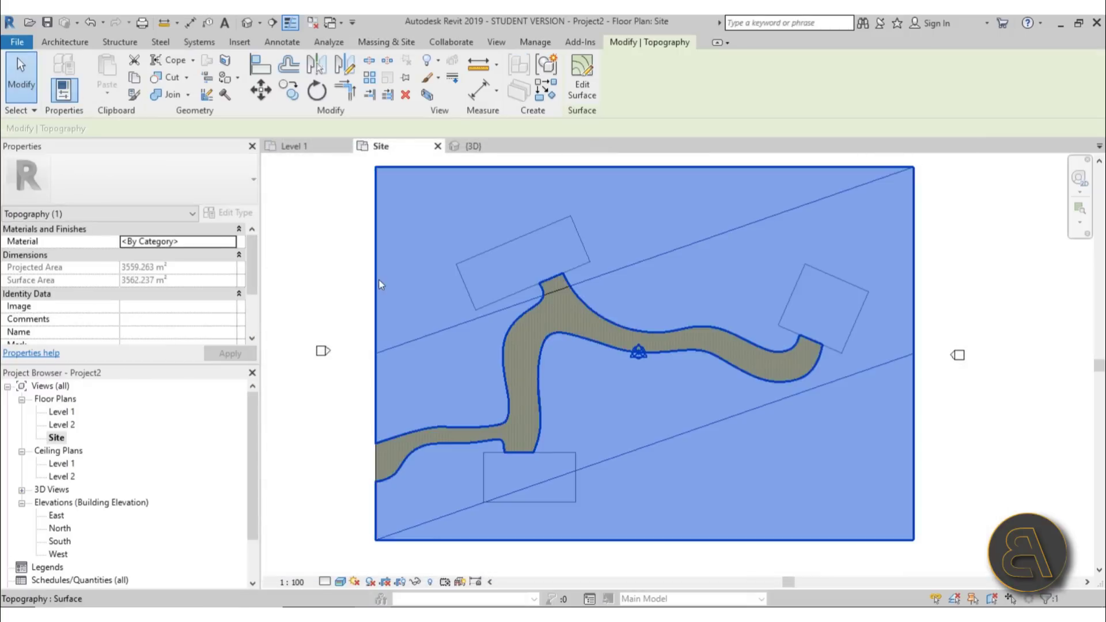
click(228, 242)
click(232, 242)
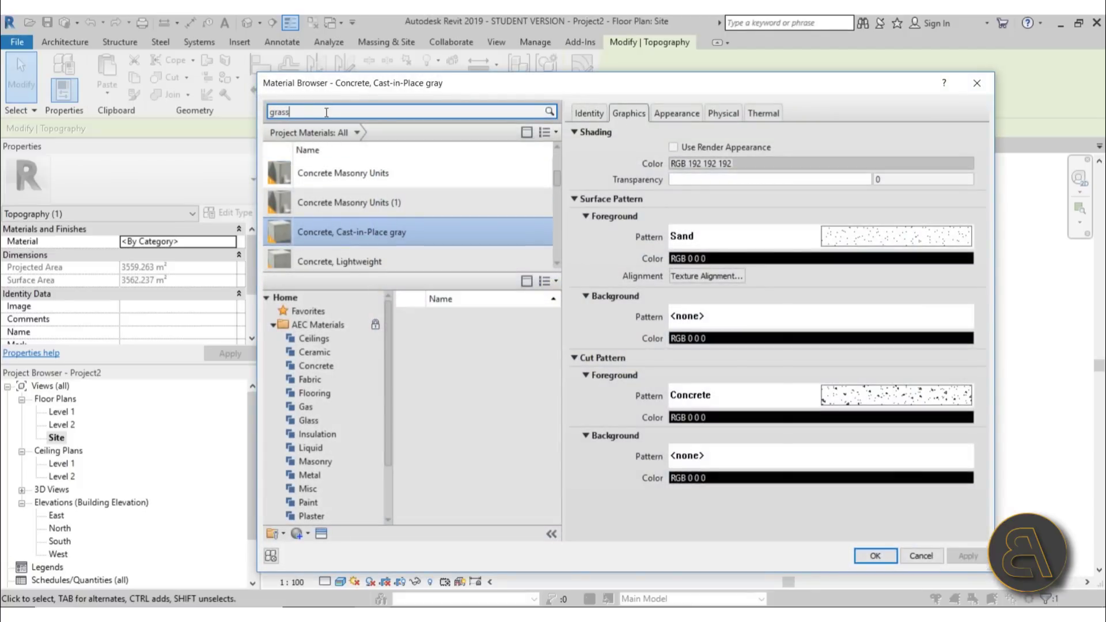
click(326, 112)
text(grass)
click(876, 556)
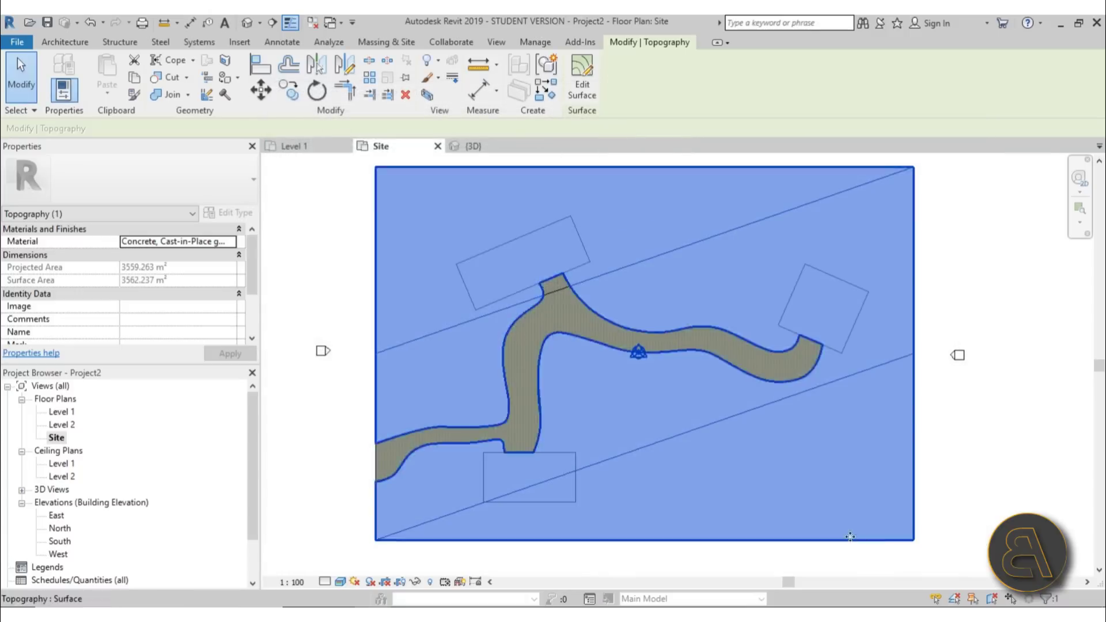
Assign the Grass material to the terrain surface surrounding the road
click(694, 556)
click(696, 541)
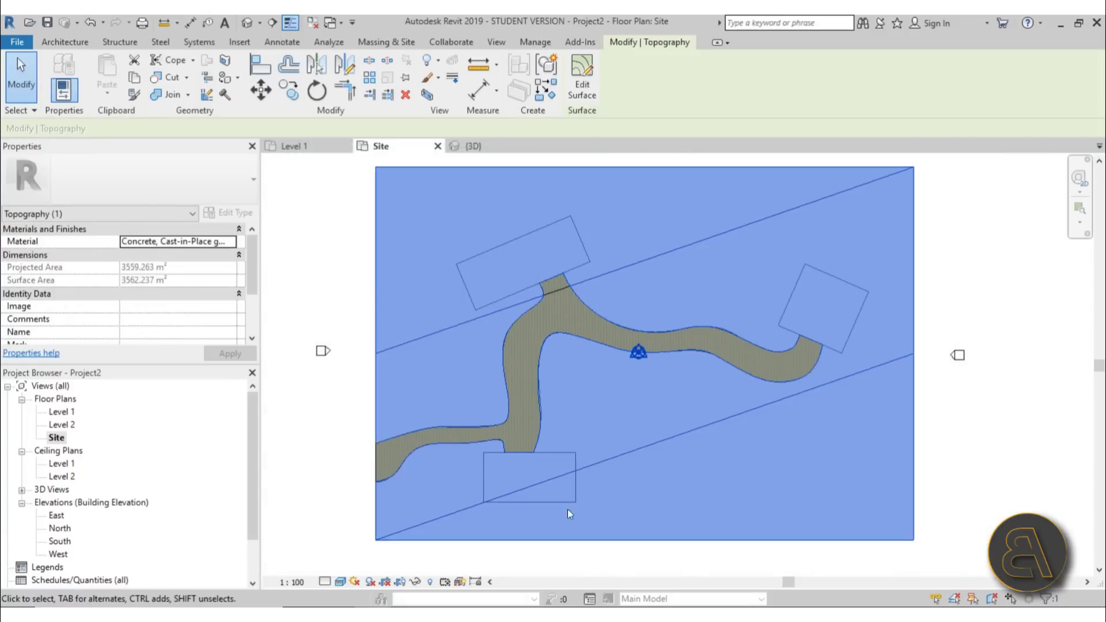
click(232, 242)
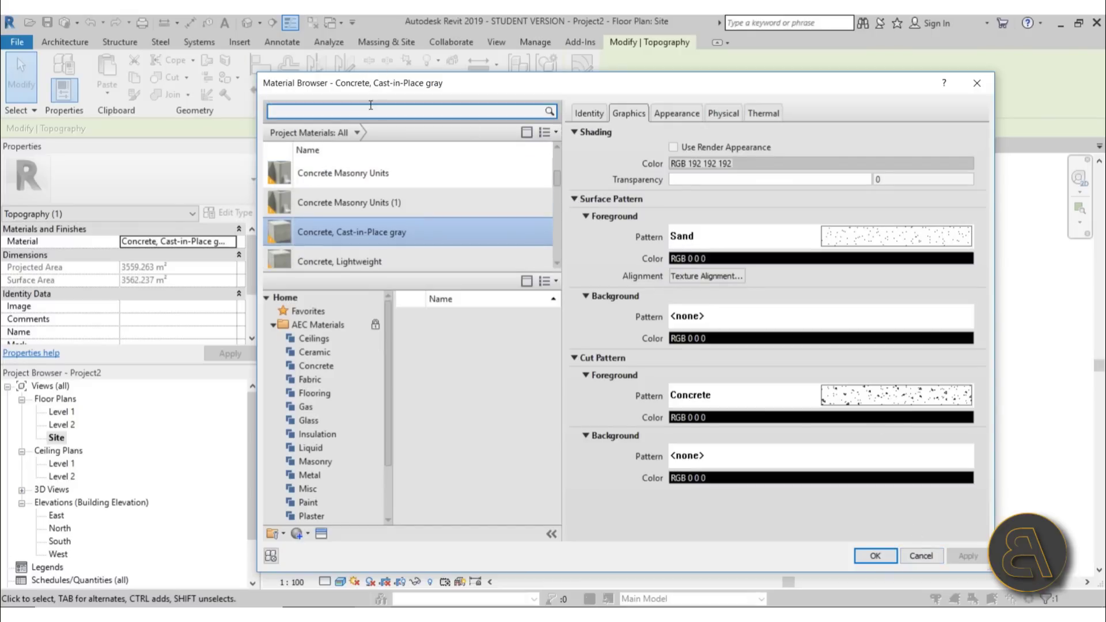
key(Return)
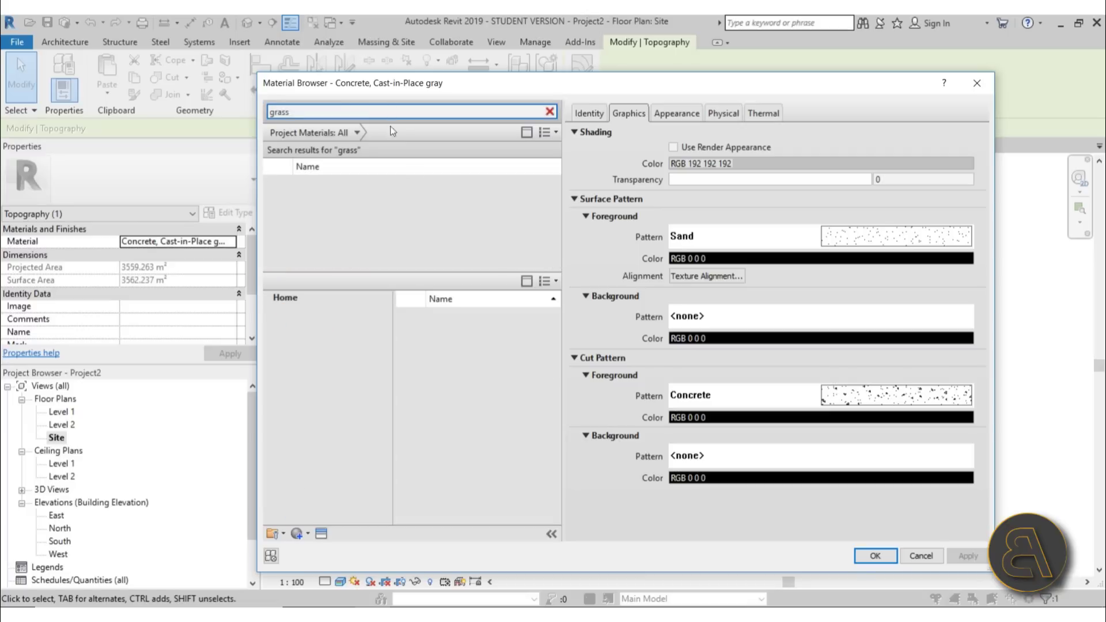
click(537, 321)
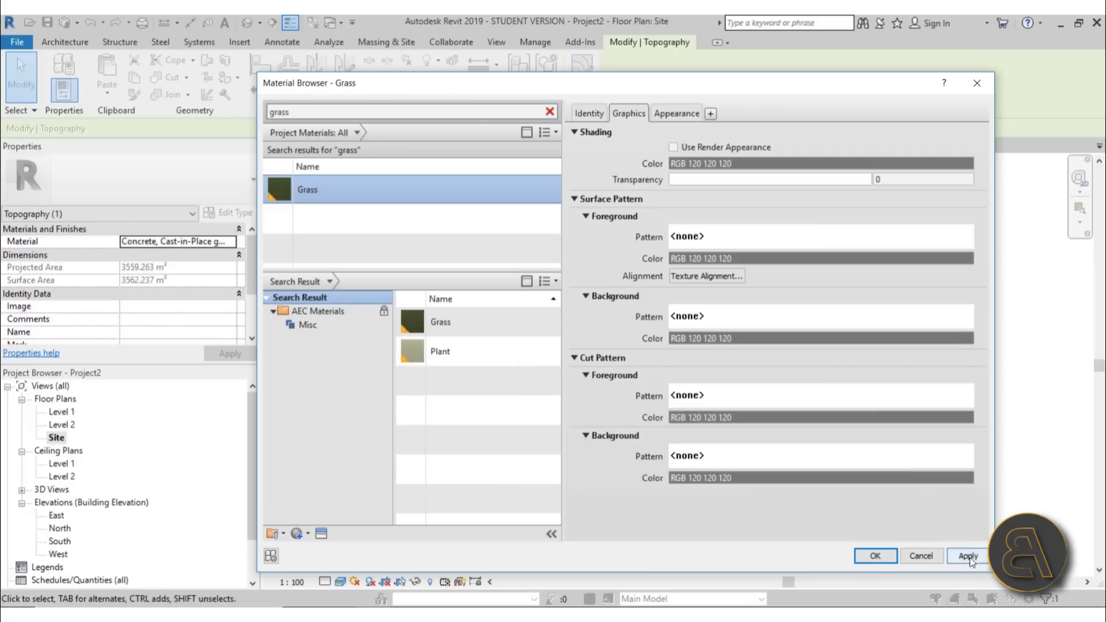
click(867, 558)
click(343, 385)
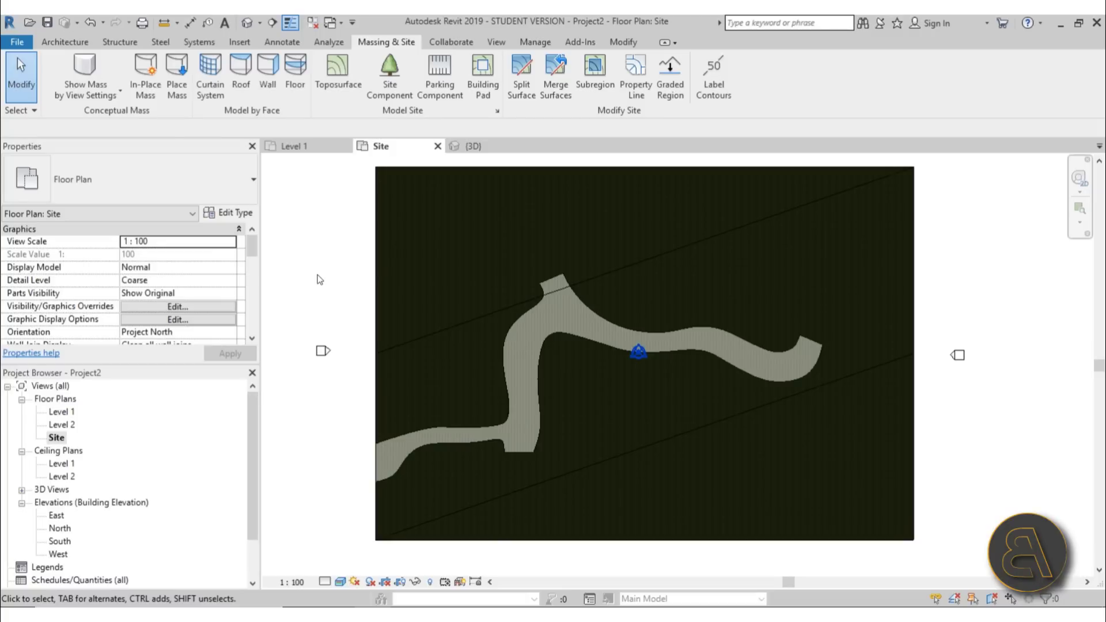
Check the building files on the desktop, and set the Site view's visual style to Wireframe
double_click(485, 19)
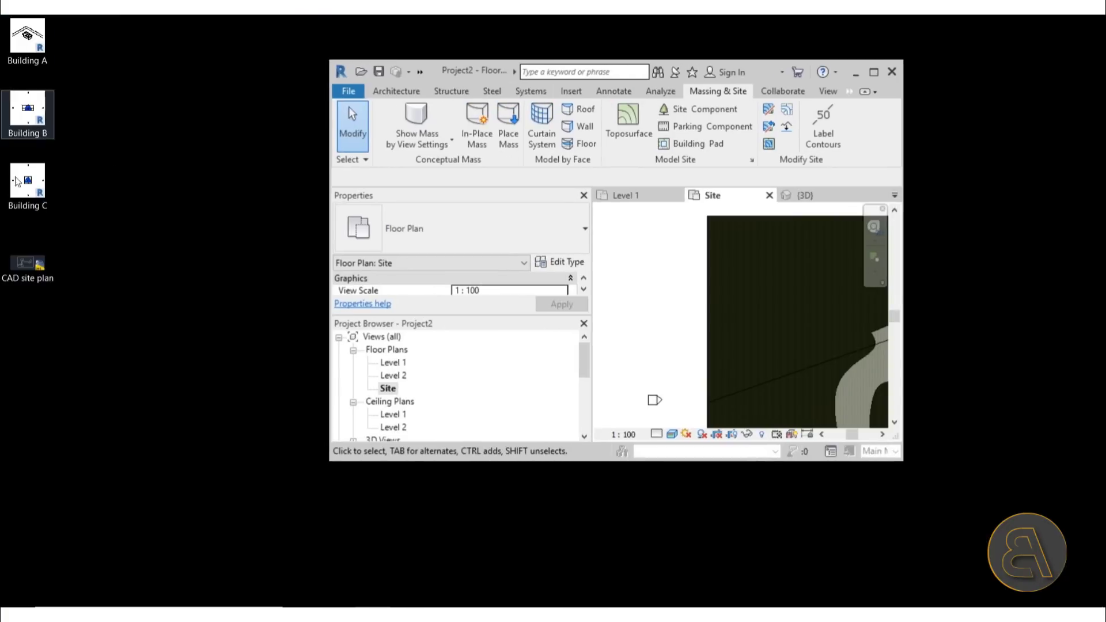
click(874, 72)
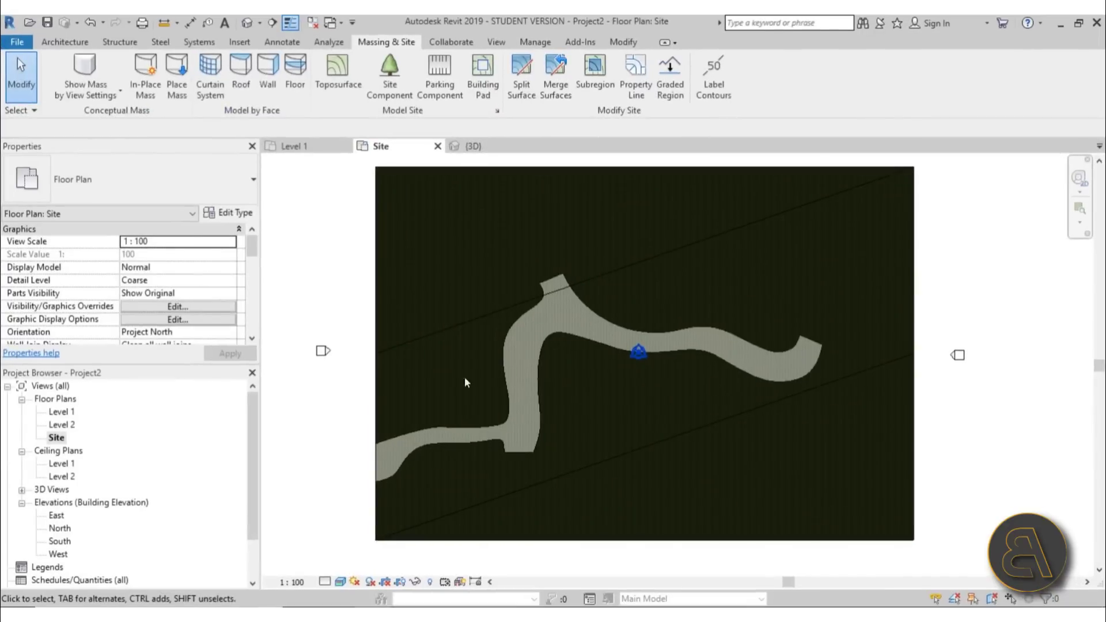
scroll(638, 358, up, 4)
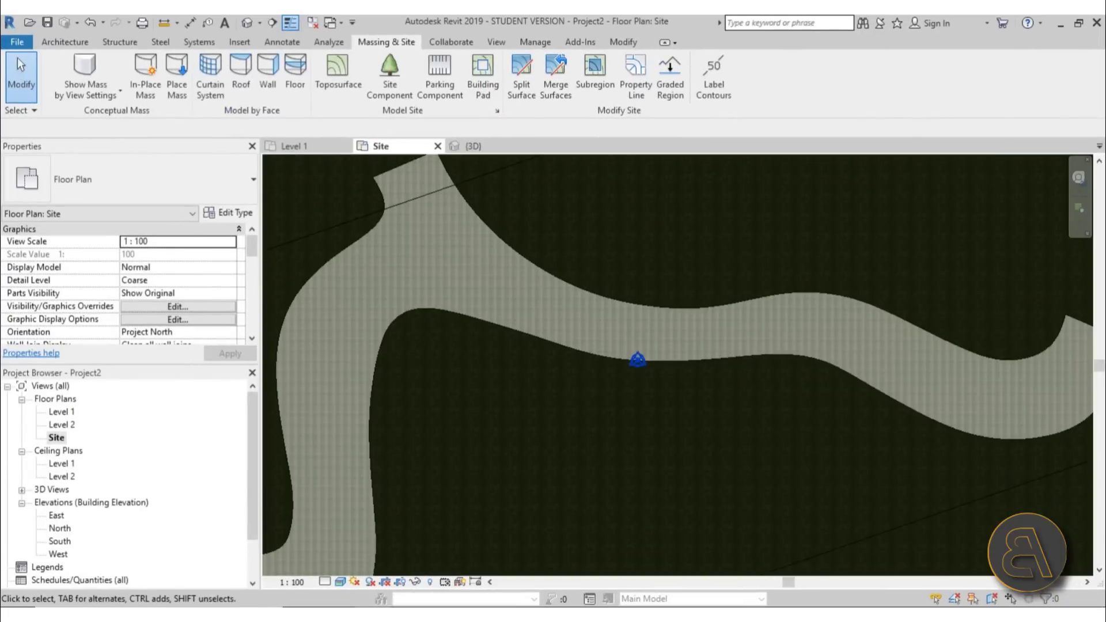
click(337, 578)
click(380, 504)
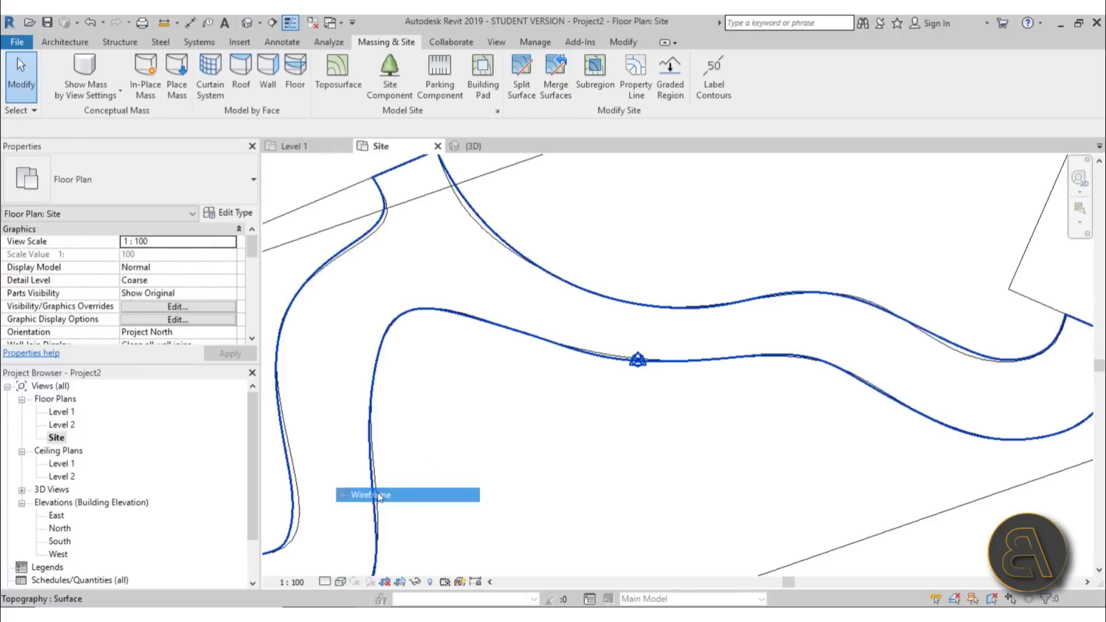
scroll(570, 338, down, 4)
scroll(569, 338, down, 2)
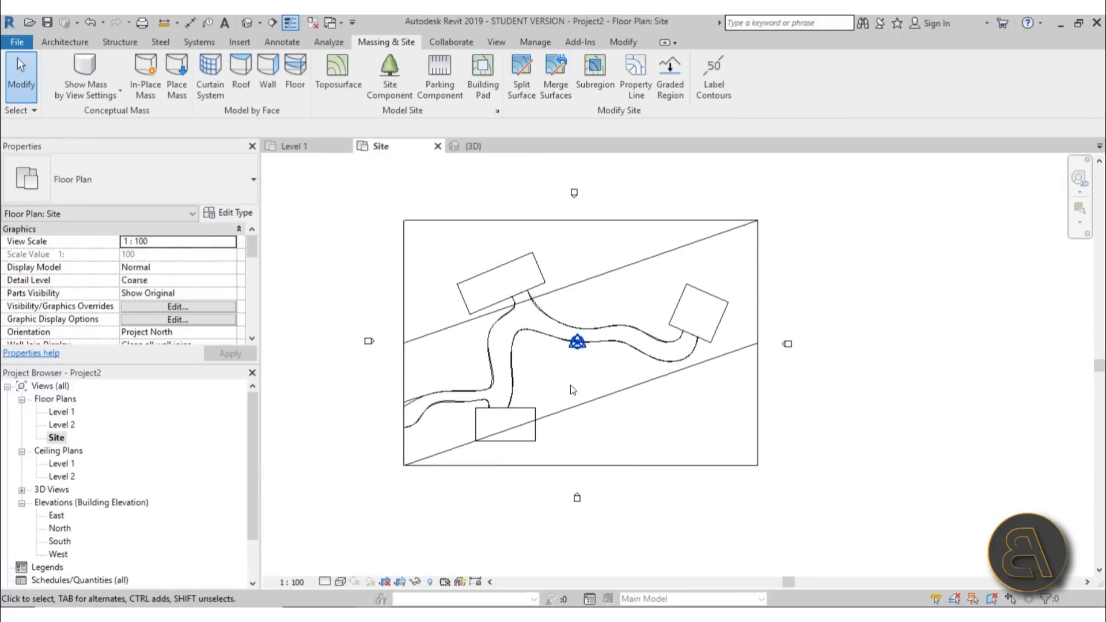
Review the Site subcategories, including Project Base Point and Survey Point, in the view's Visibility/Graphic Overrides without changing them
scroll(581, 354, up, 6)
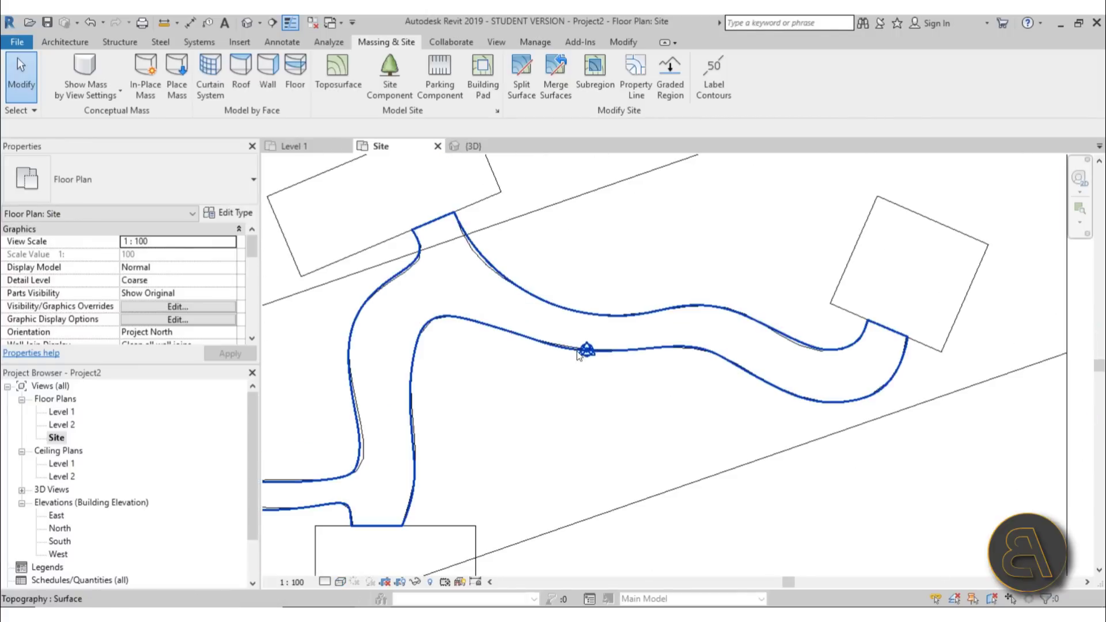
scroll(586, 356, up, 5)
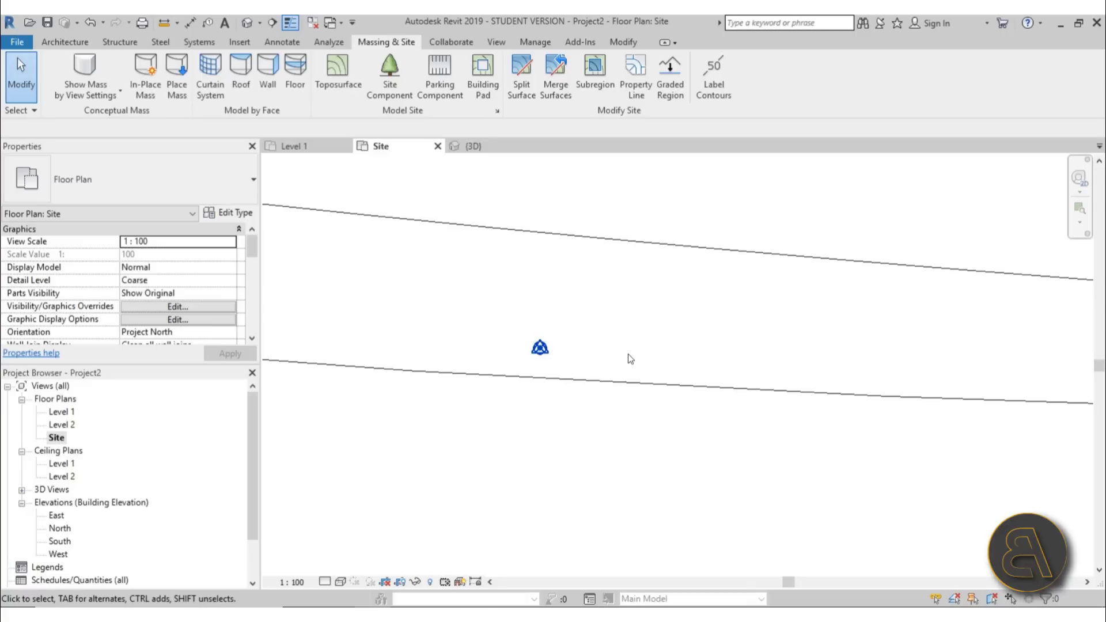
key(v)
key(g)
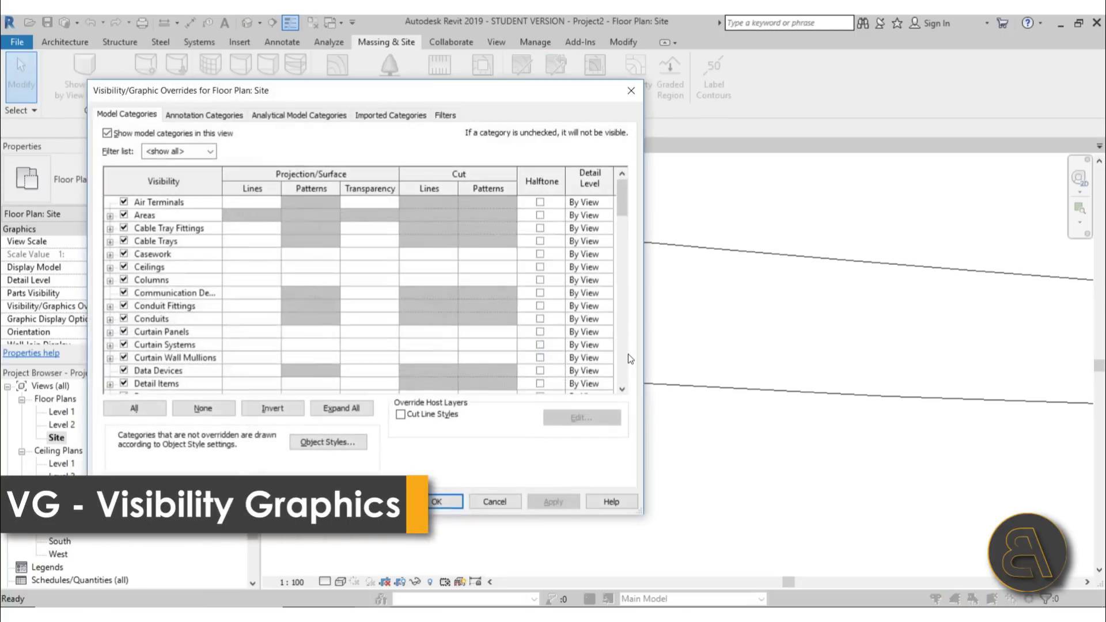
drag(626, 195, 610, 326)
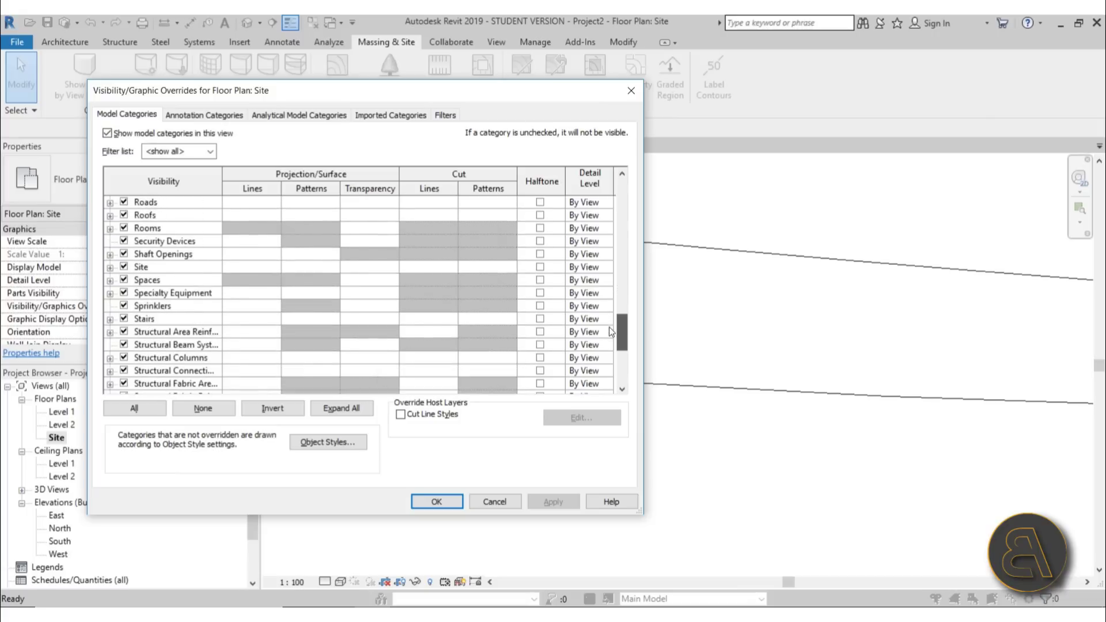
click(109, 268)
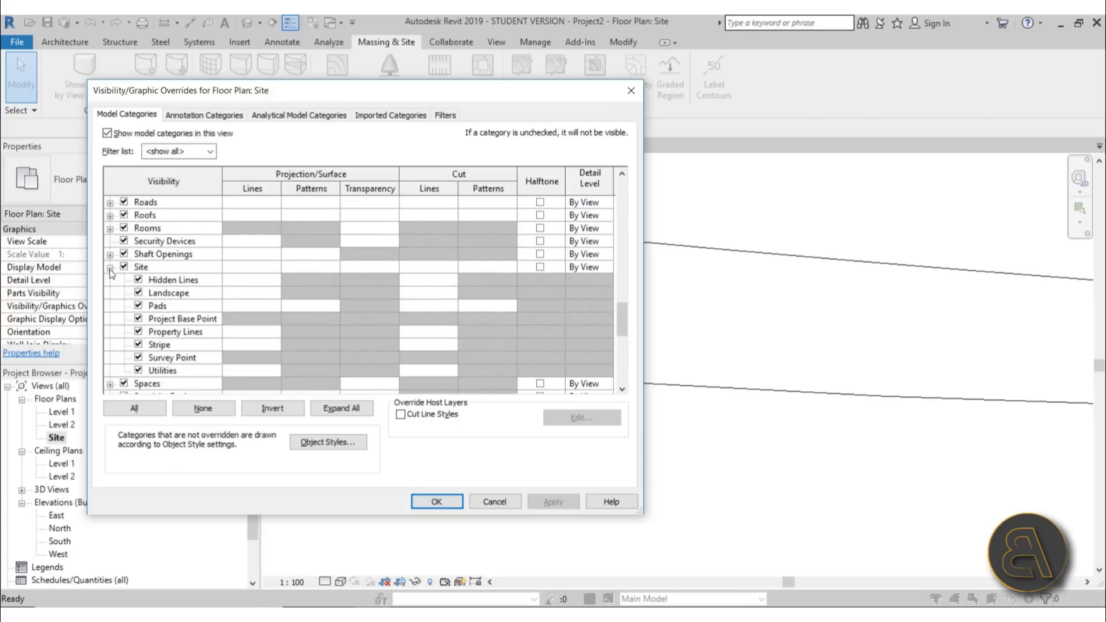
scroll(212, 306, down, 1)
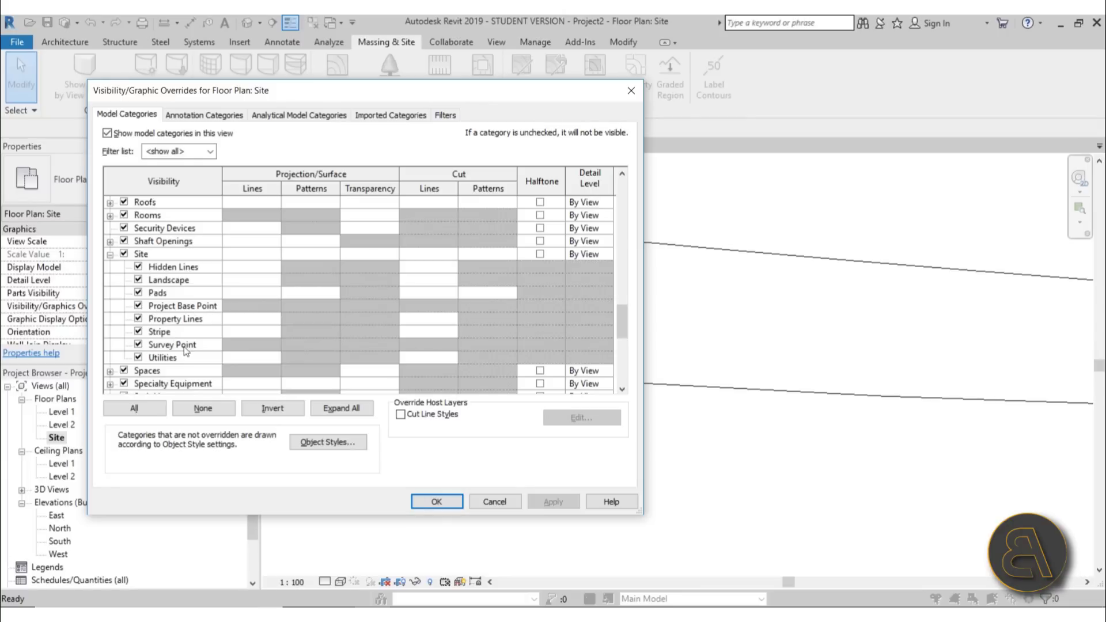
click(513, 502)
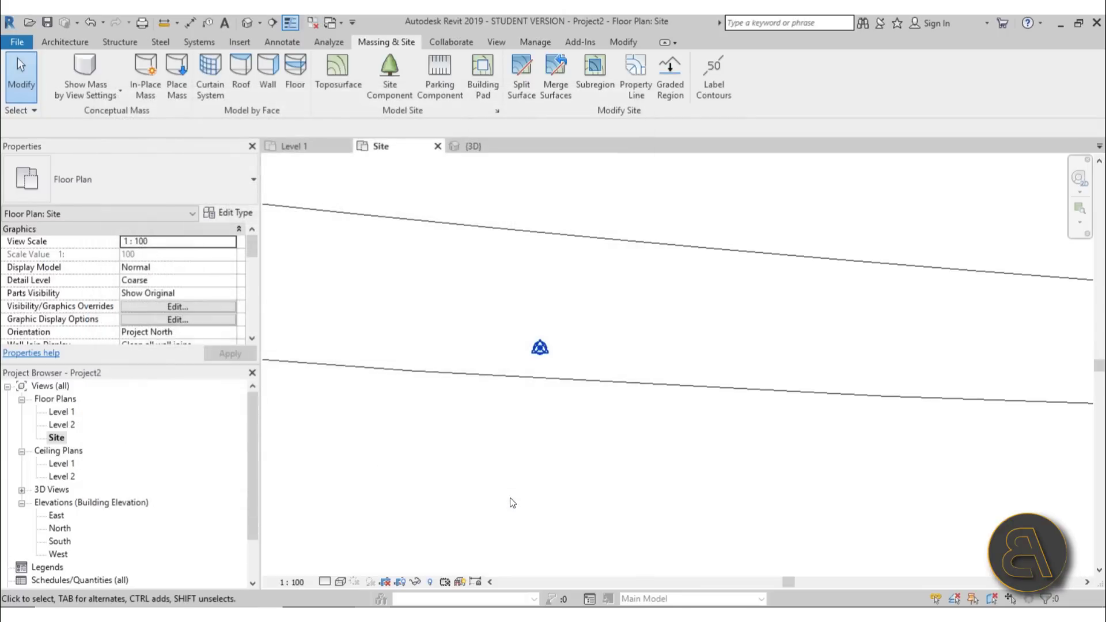
Inspect the overlapping project base point and survey point near the road by selecting each in turn
click(540, 350)
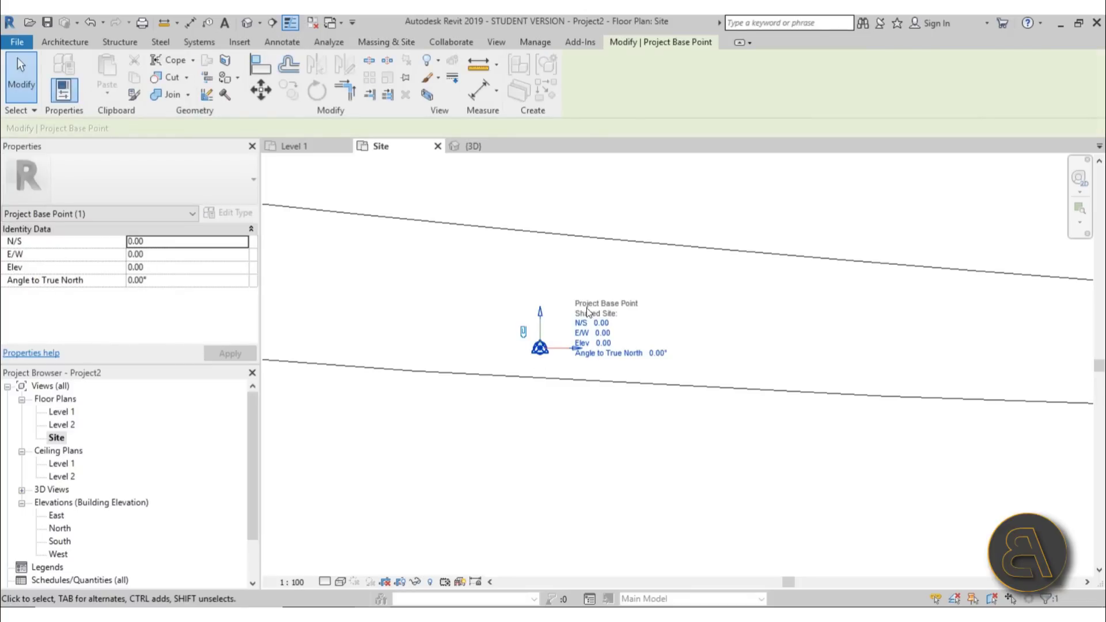
click(557, 417)
key(Tab)
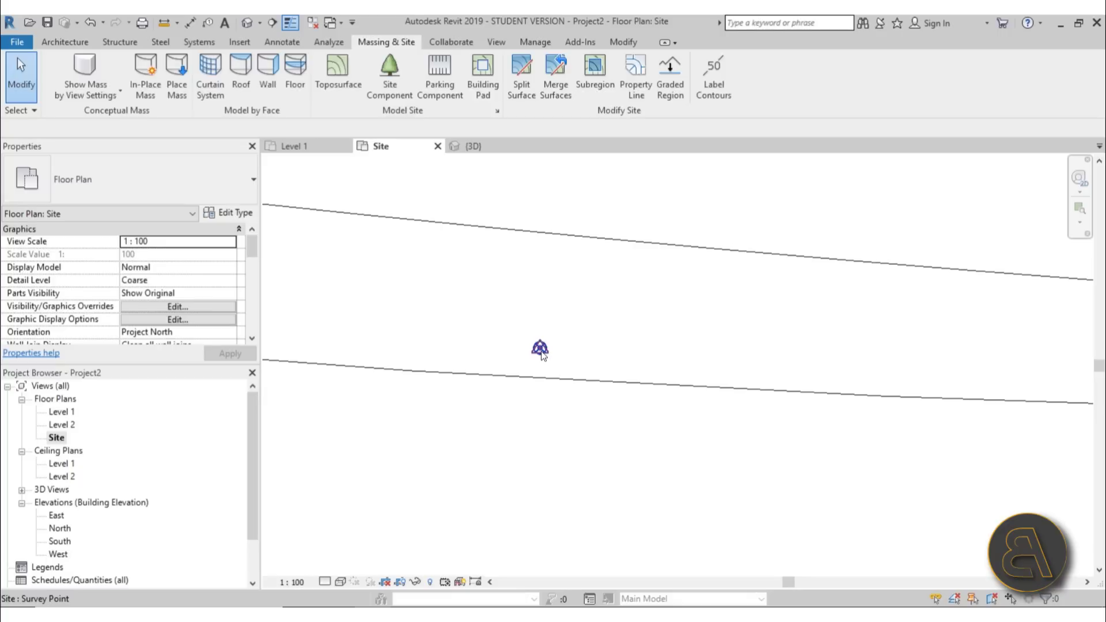
click(540, 364)
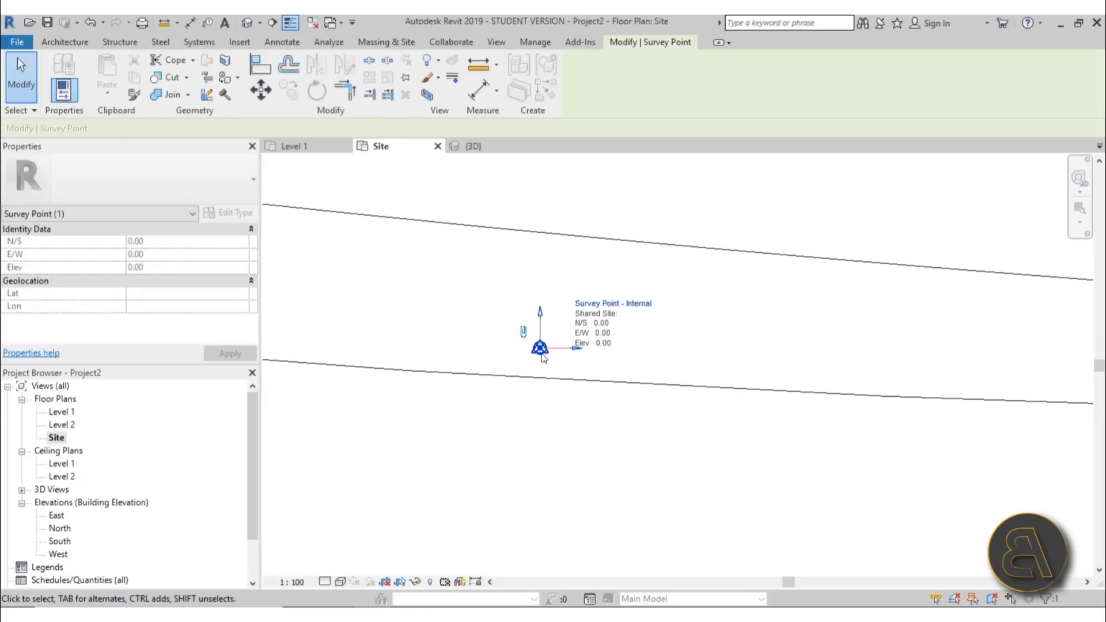
click(658, 340)
scroll(707, 288, down, 5)
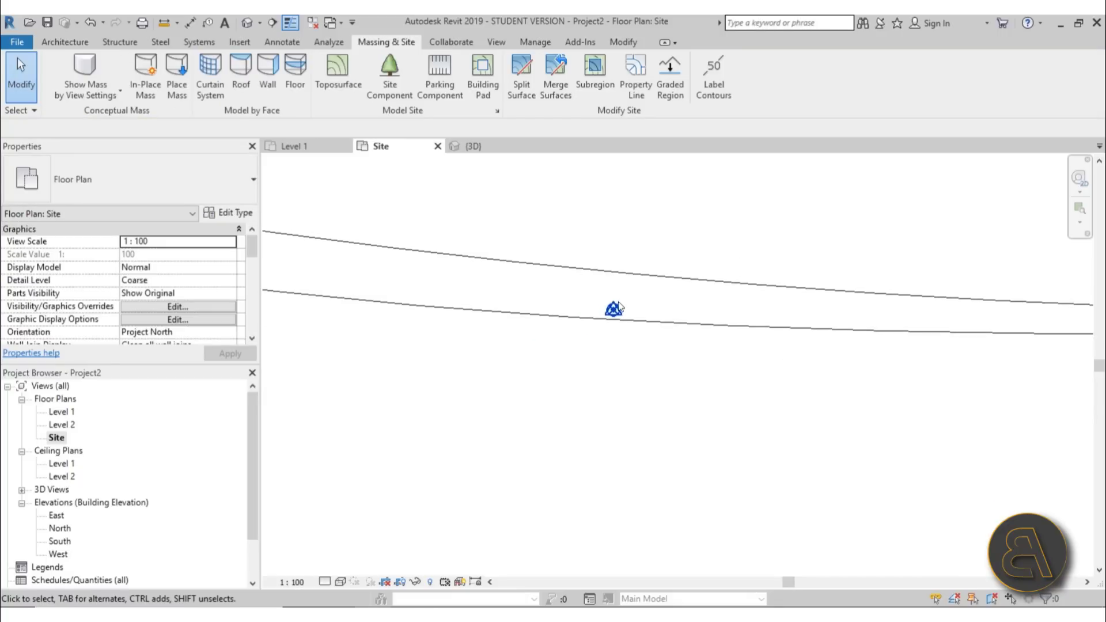
scroll(708, 288, down, 4)
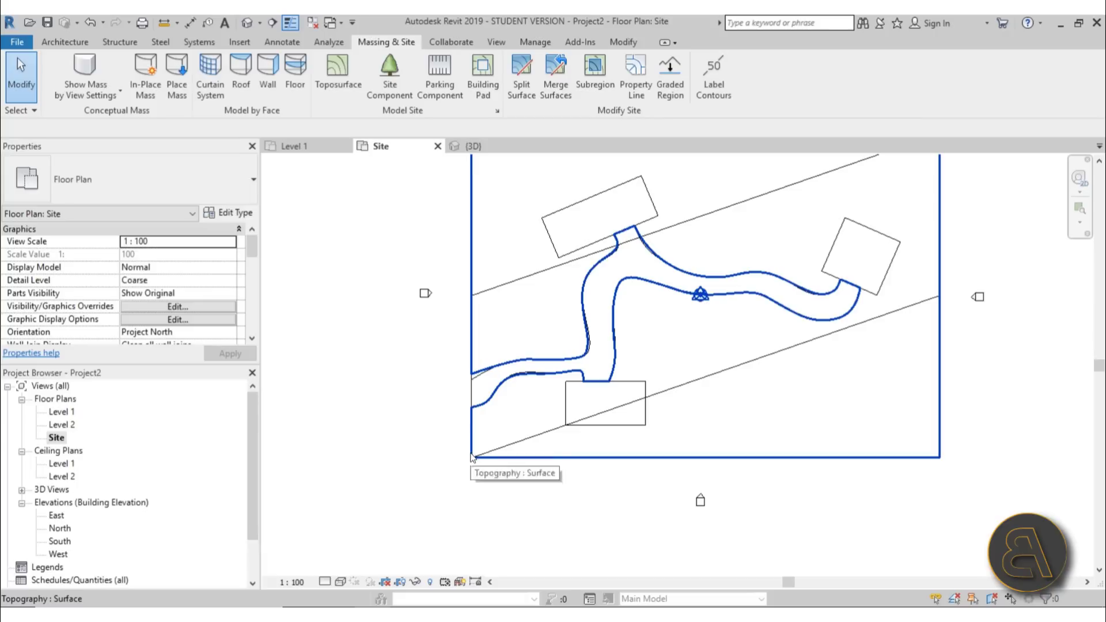
Move the project base point to the southwest corner of the site boundary
scroll(716, 289, up, 5)
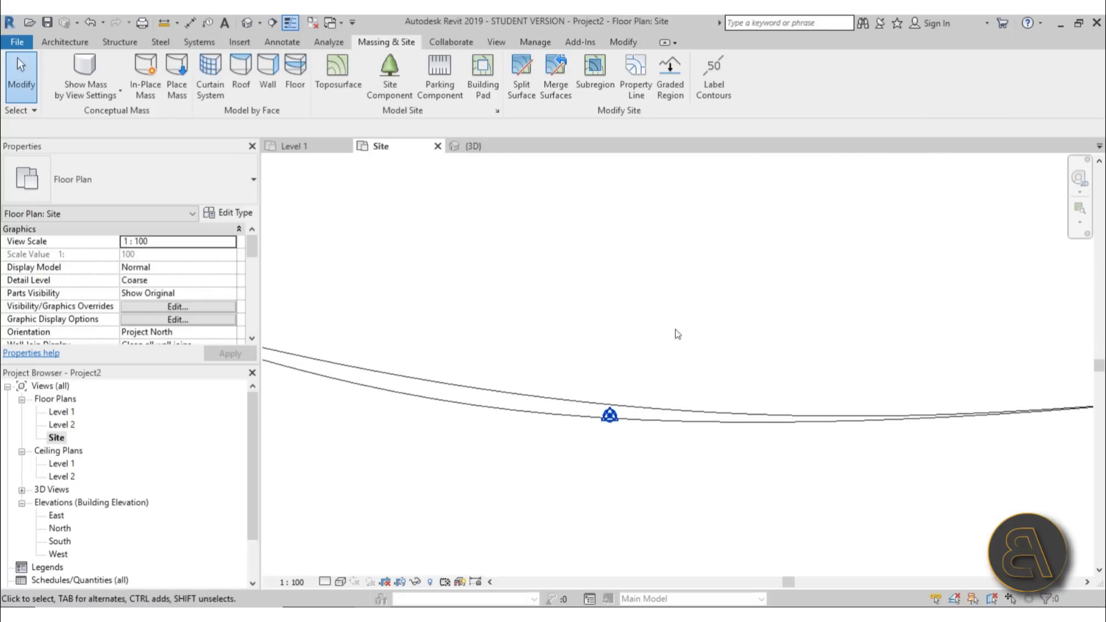
click(612, 418)
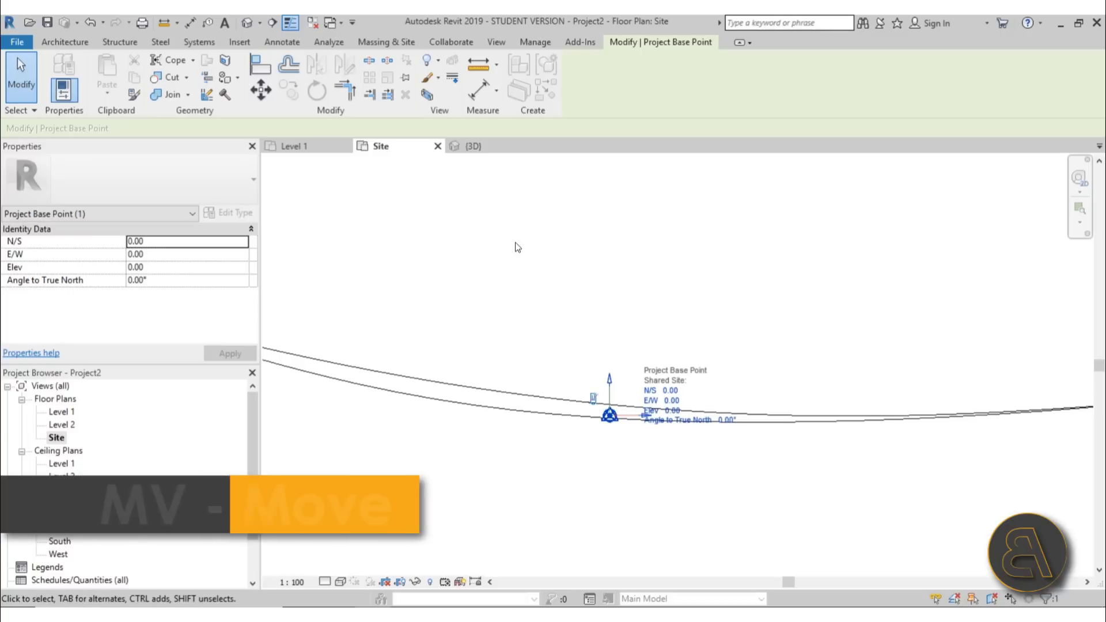
key(m)
key(v)
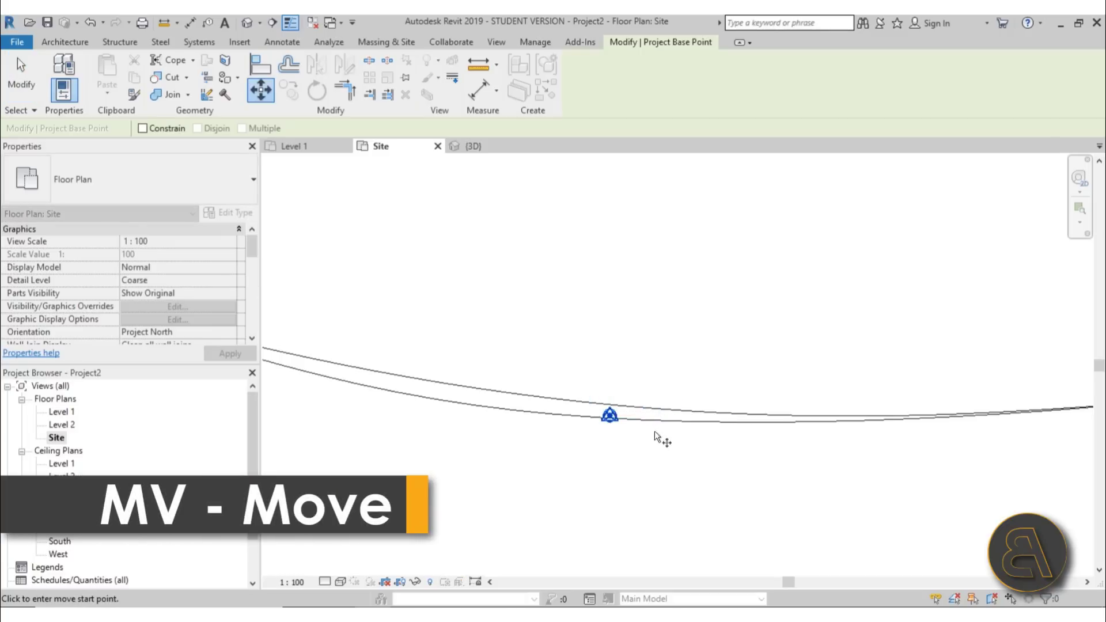
click(610, 417)
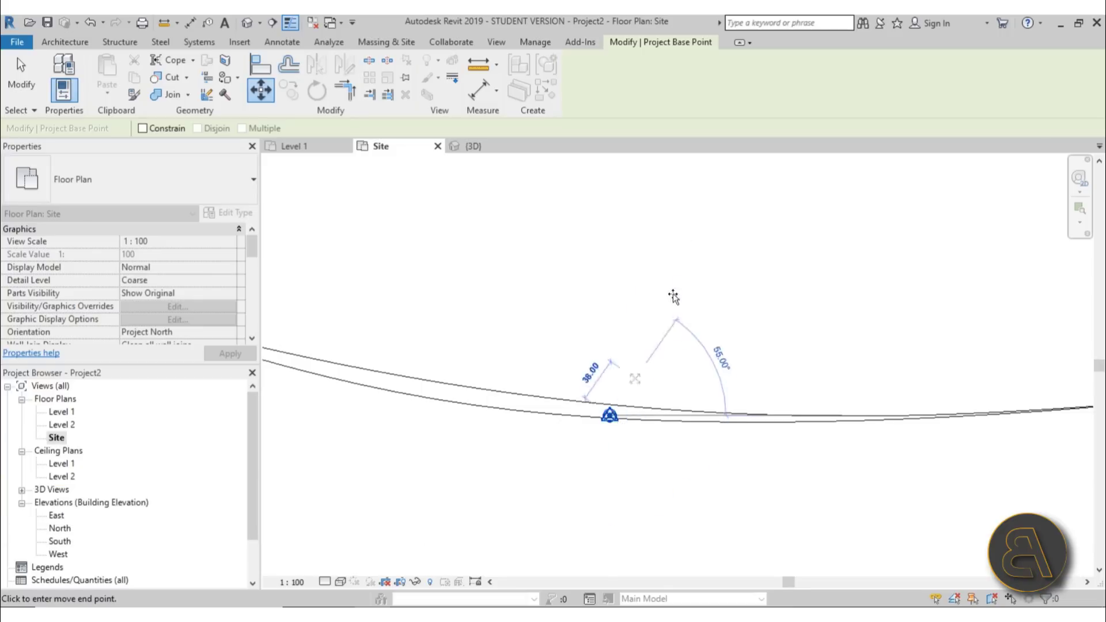
scroll(678, 212, down, 2)
scroll(678, 212, down, 5)
scroll(329, 486, up, 2)
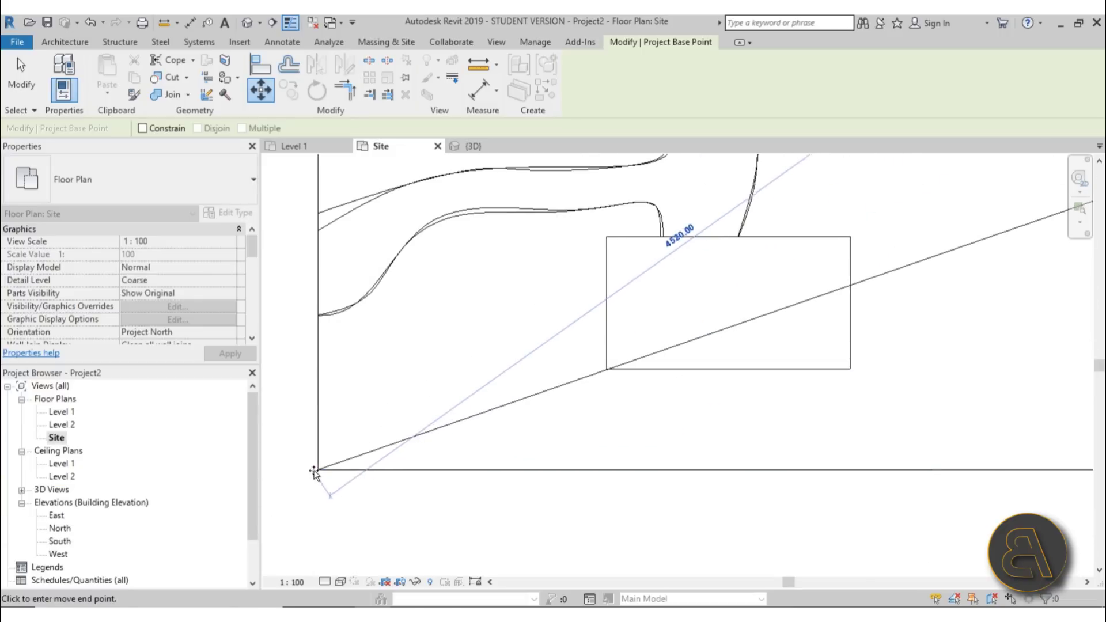
click(319, 469)
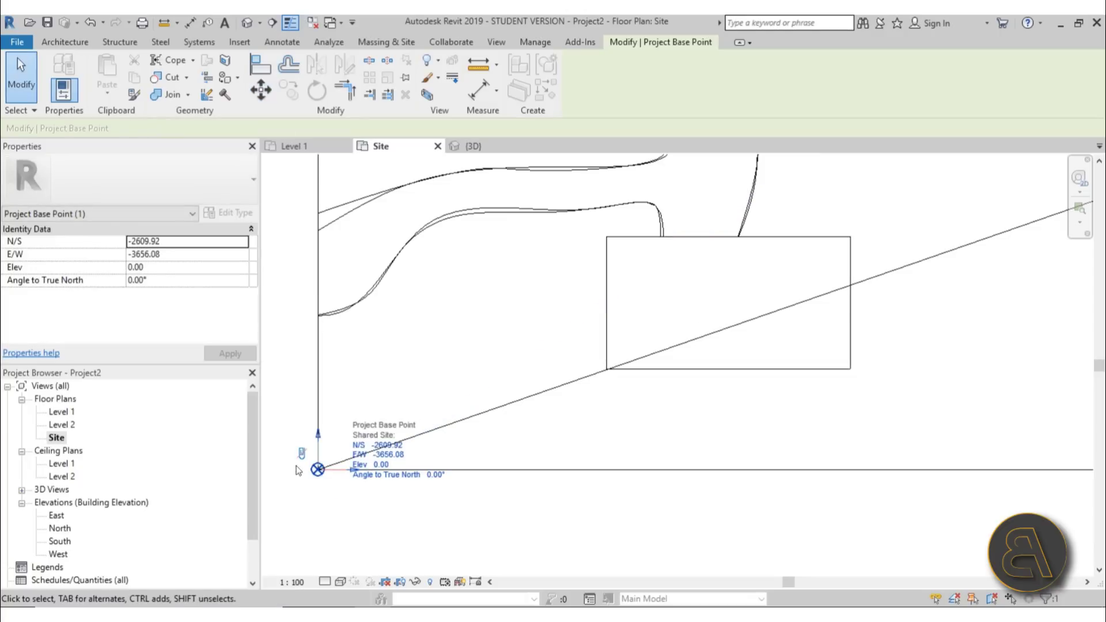
click(330, 511)
Move the survey point from the road onto the project base point at the site's southwest corner
scroll(331, 511, down, 5)
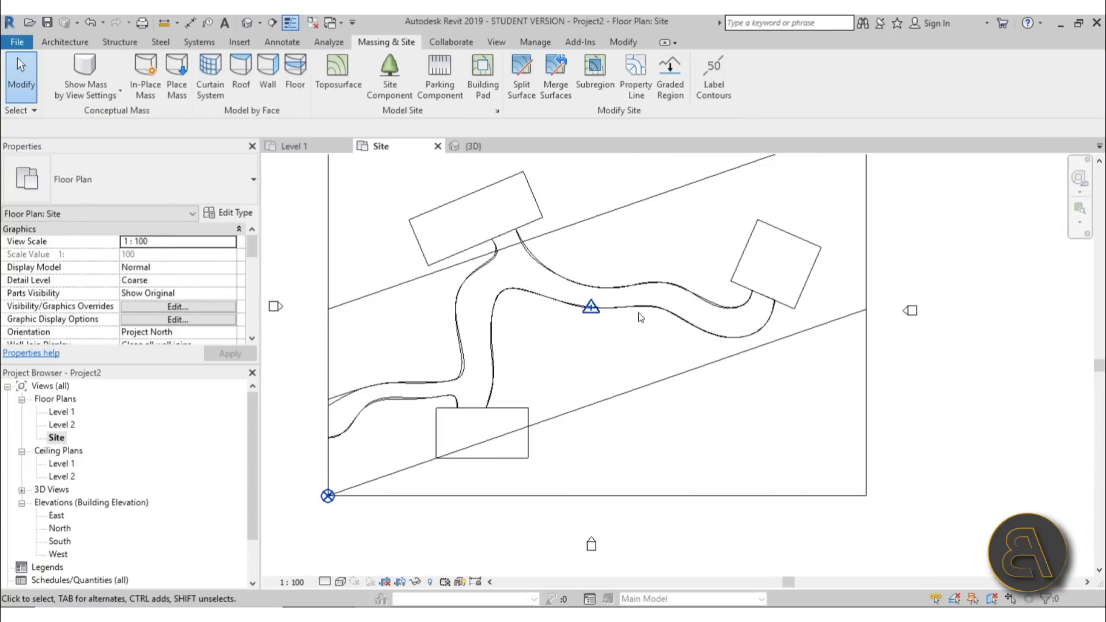
scroll(522, 299, up, 10)
click(533, 300)
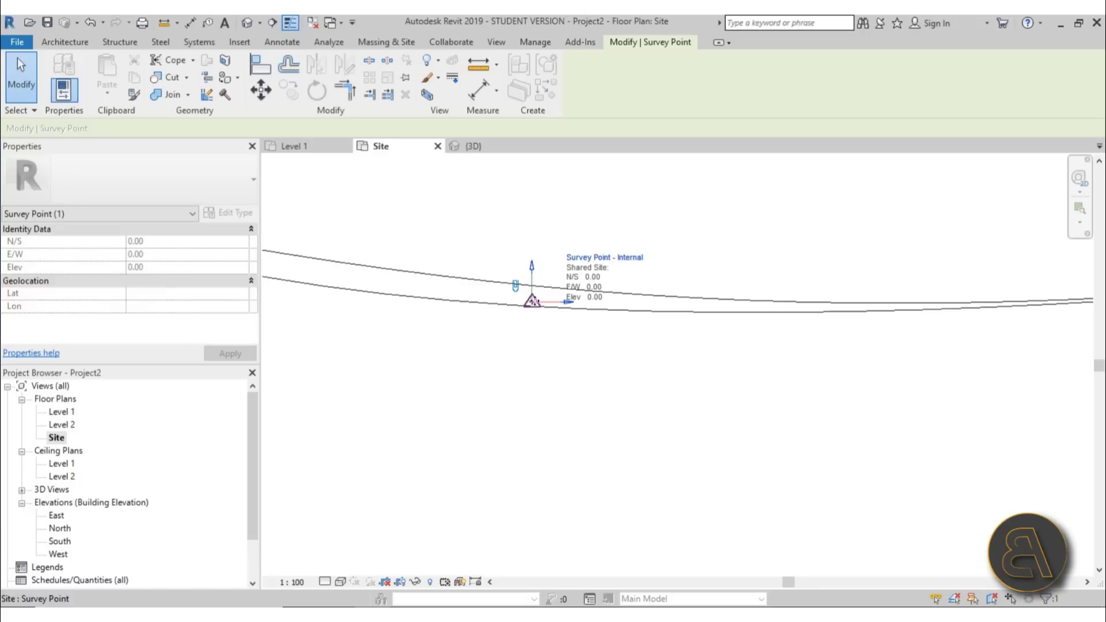
key(m)
key(v)
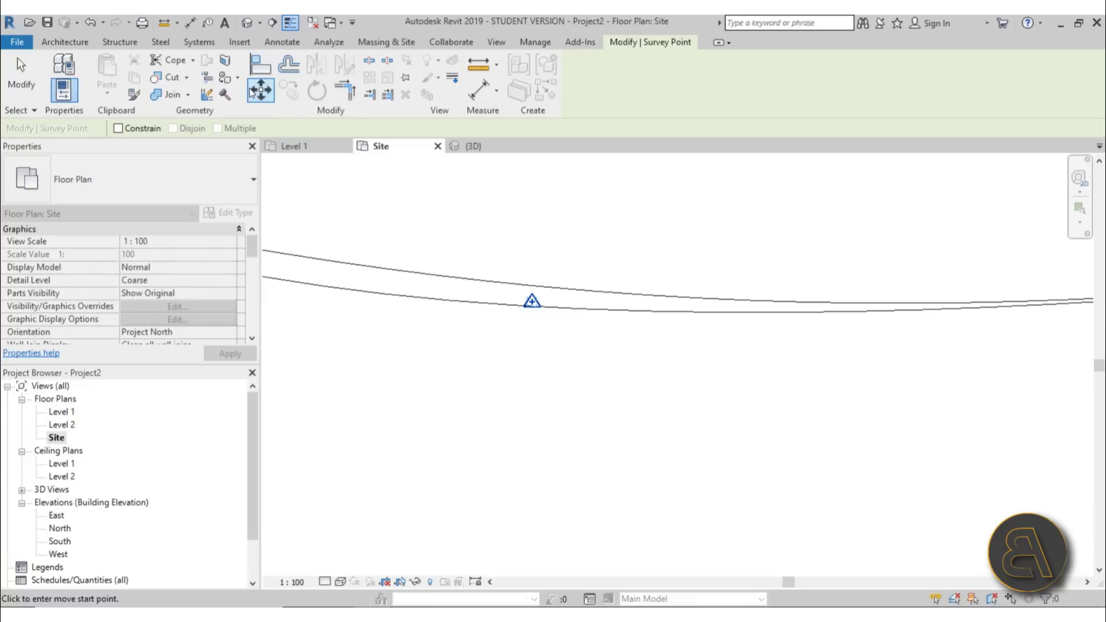
click(535, 299)
scroll(731, 266, down, 4)
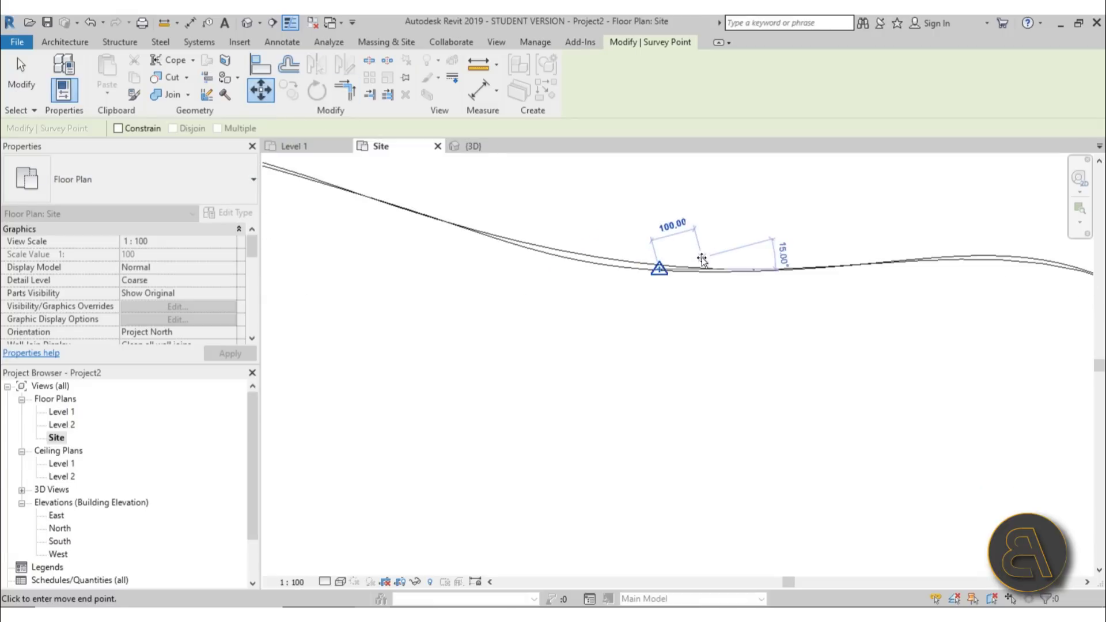
scroll(470, 428, up, 3)
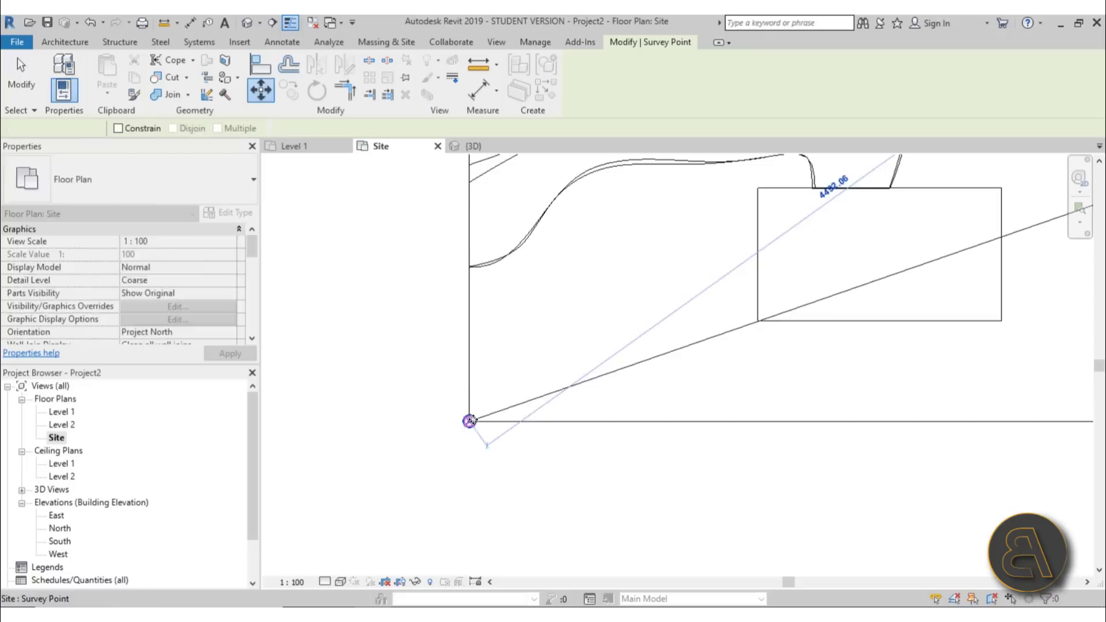
click(471, 421)
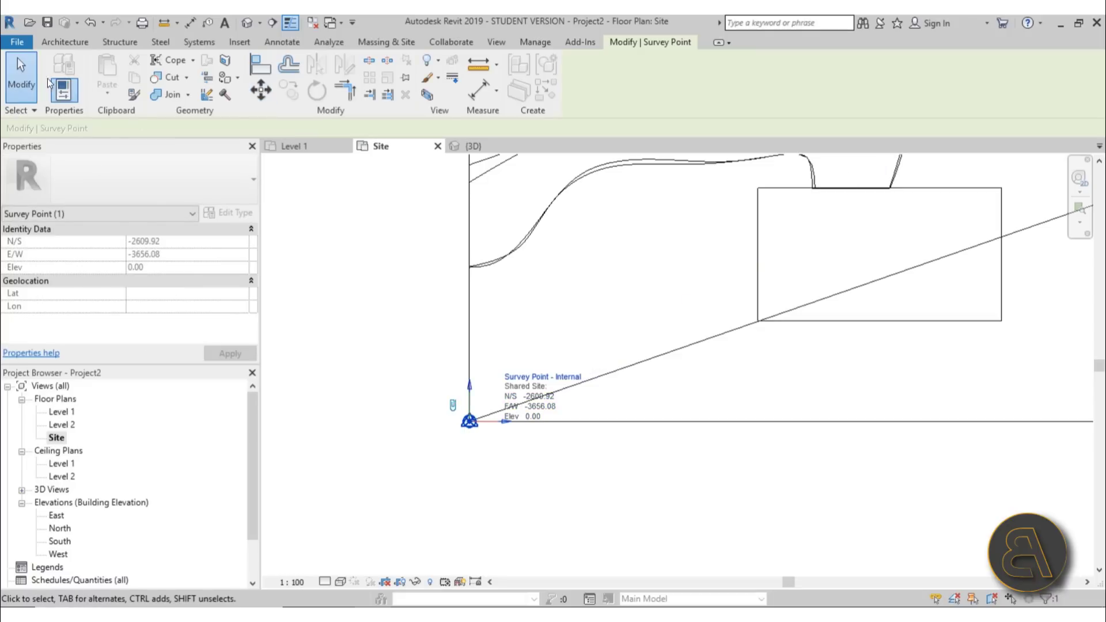
click(21, 78)
scroll(547, 381, down, 3)
middle_drag(549, 239, 509, 342)
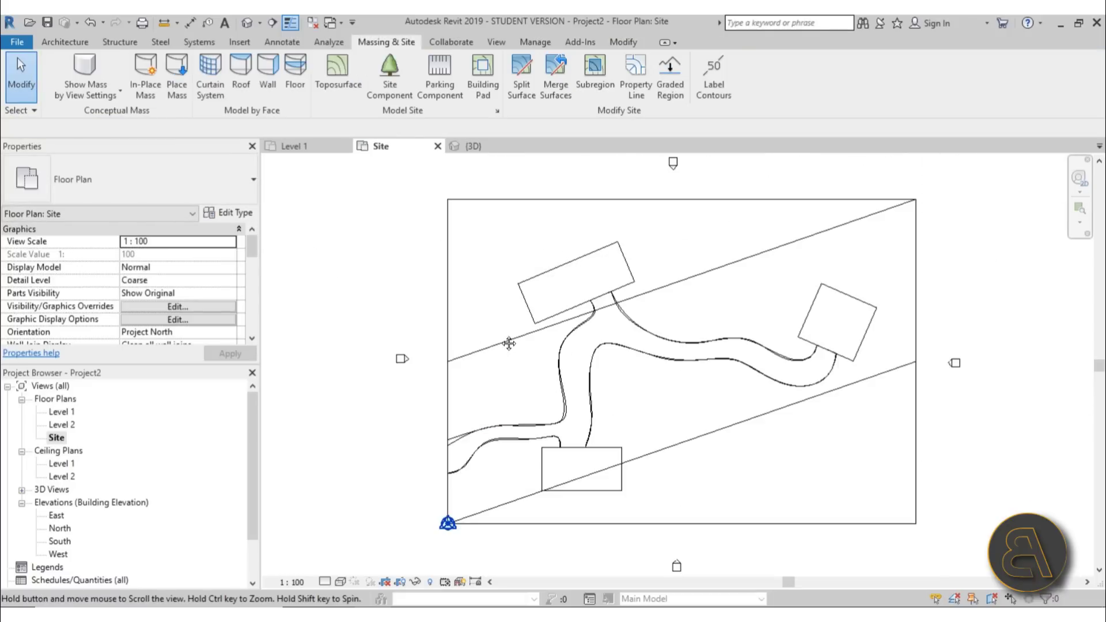
Save the site project to the Desktop as Final project and close its Level 1 and 3D views
scroll(524, 404, up, 1)
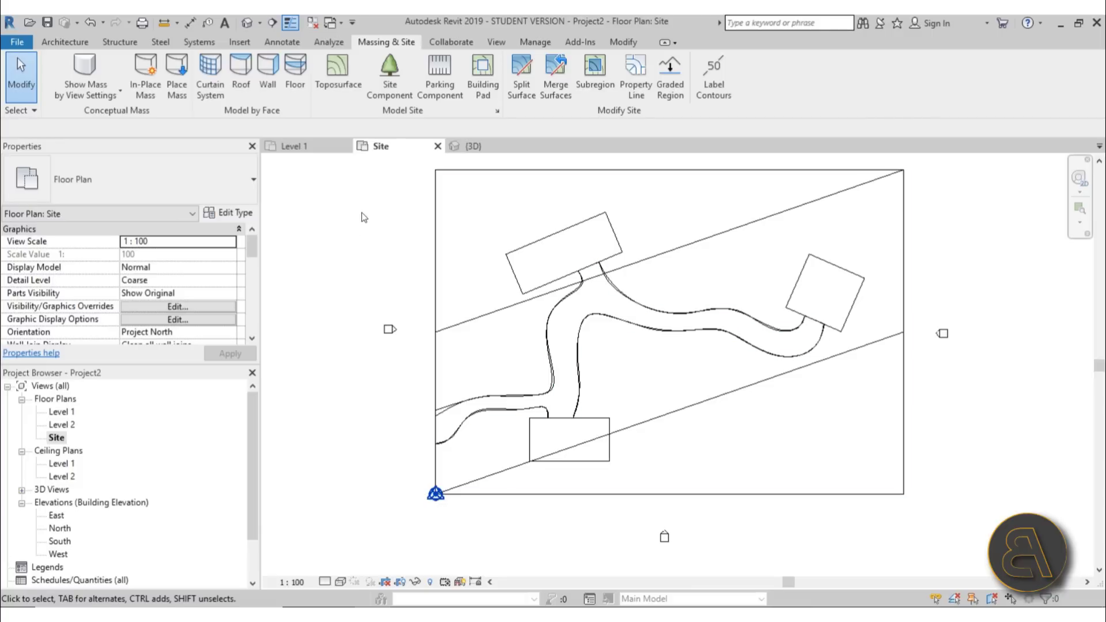
click(46, 23)
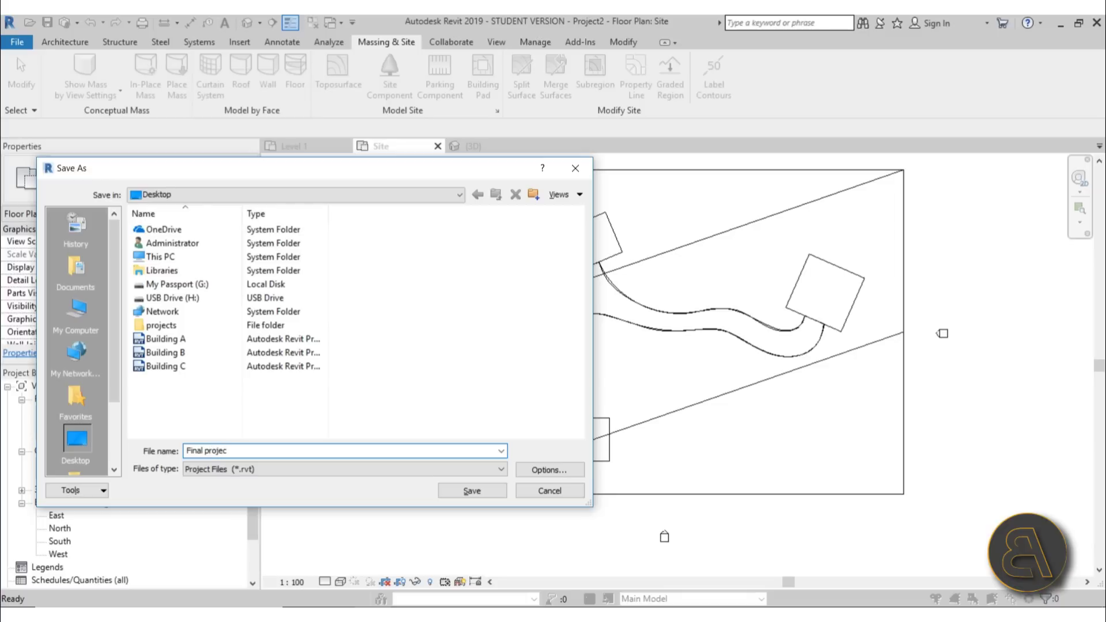
key(Return)
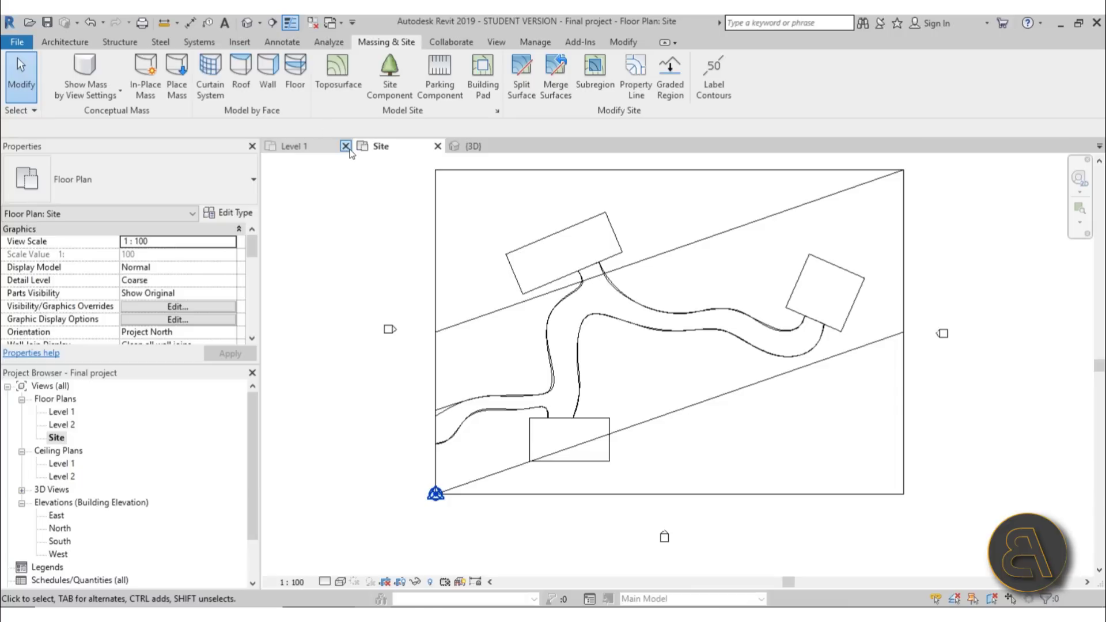
click(346, 147)
click(438, 146)
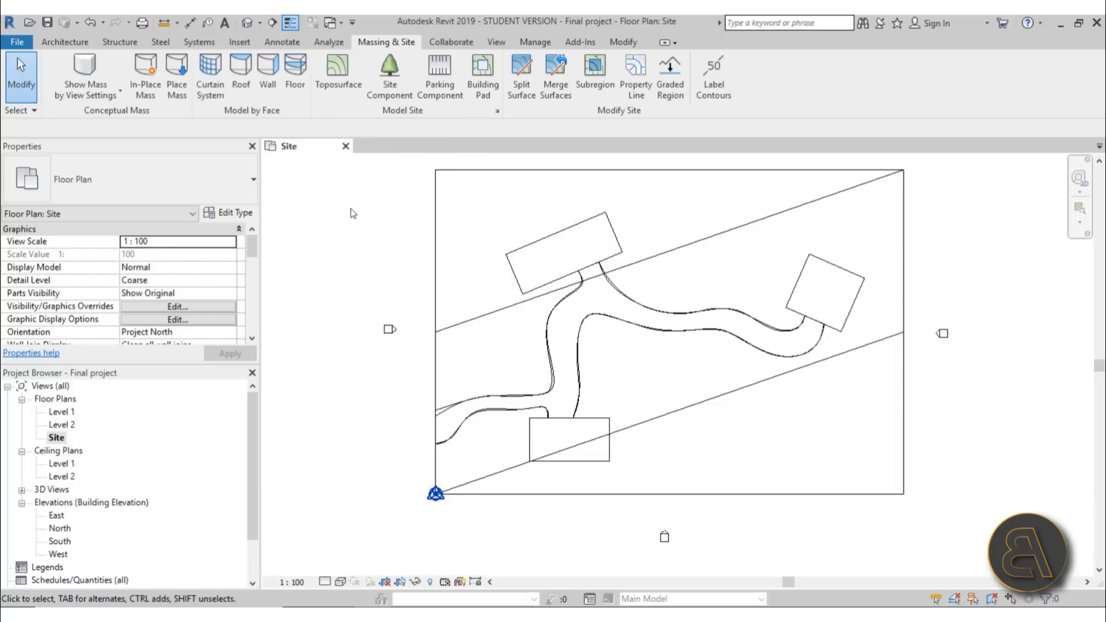
Open the Building A project and bring up its Site floor plan with the whole building in view
double_click(413, 30)
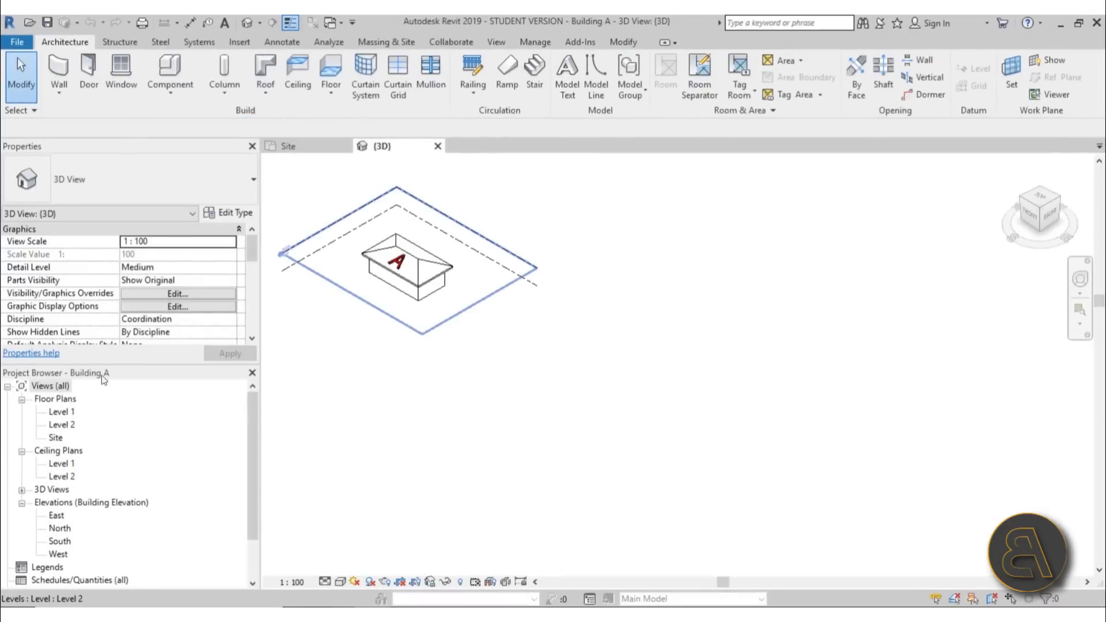
double_click(60, 412)
scroll(434, 363, down, 3)
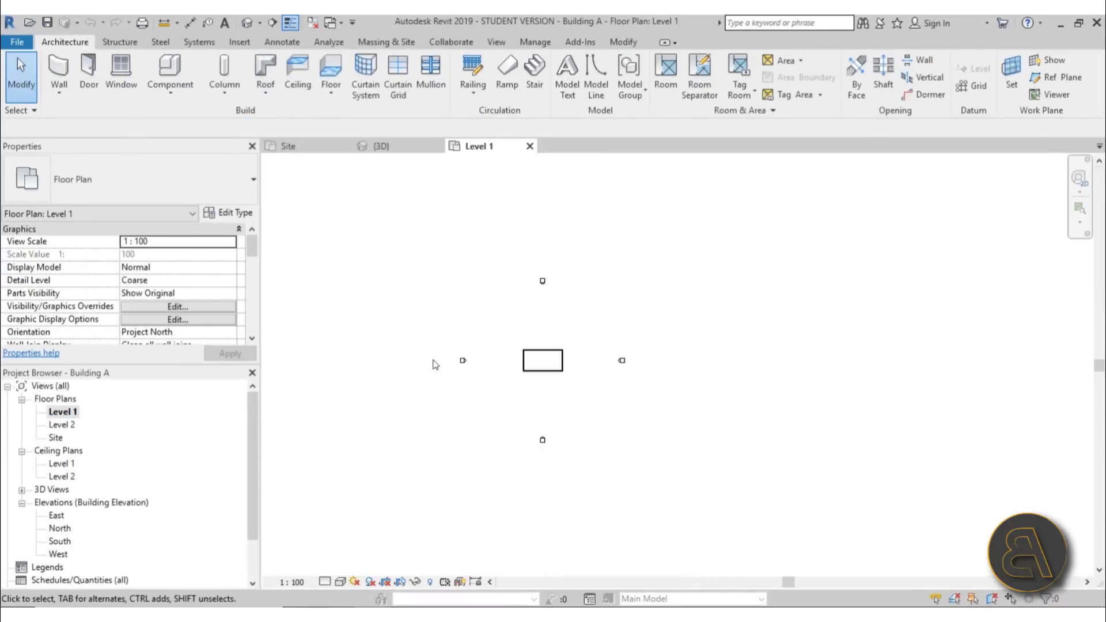
scroll(351, 395, up, 2)
double_click(58, 438)
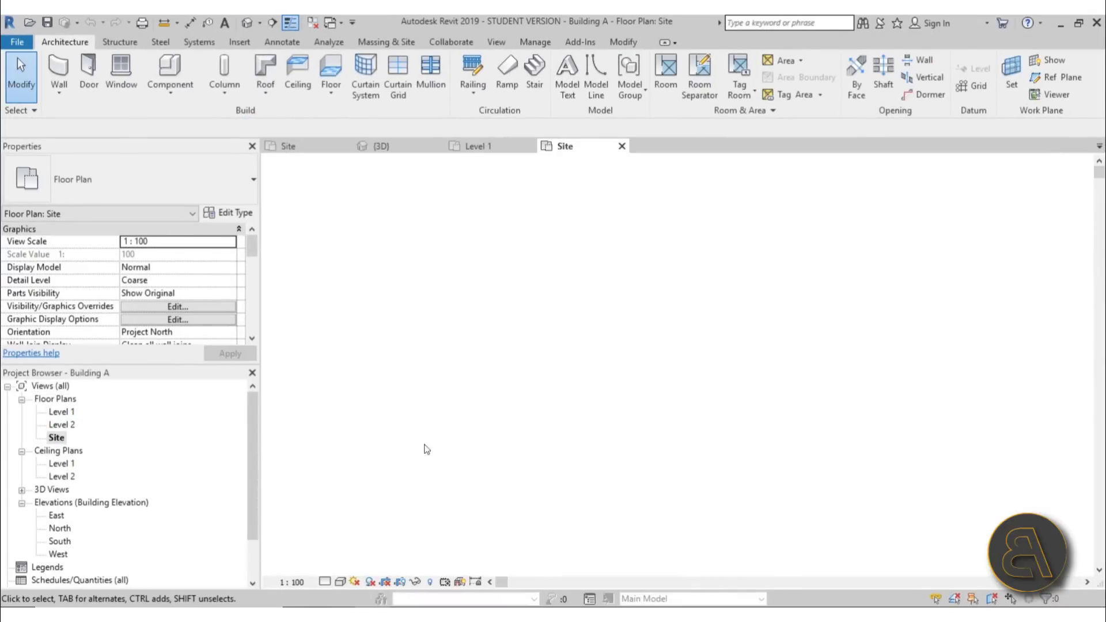
scroll(528, 398, up, 3)
scroll(531, 362, up, 3)
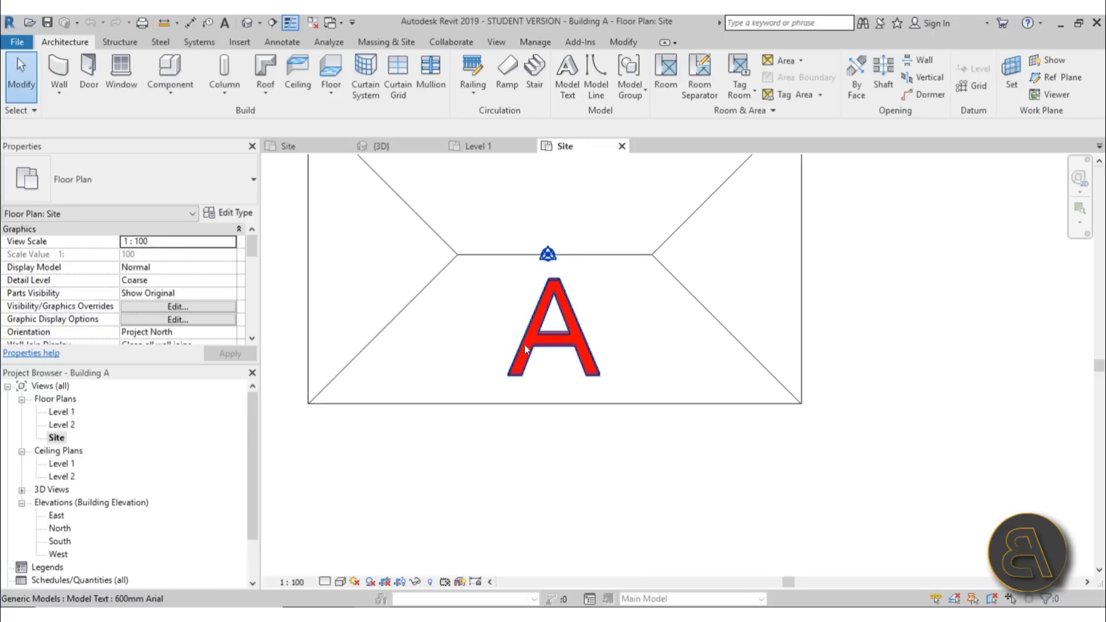
scroll(524, 345, down, 6)
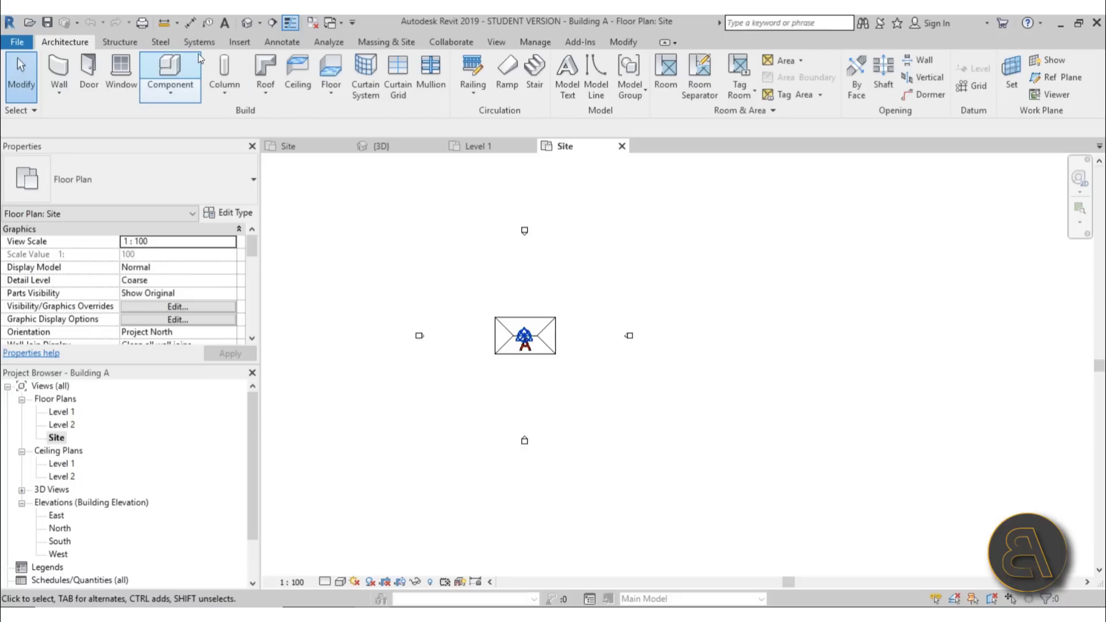
Import the CAD site plan DWG in meters with origin-to-origin positioning and shift it roughly over Building A
click(240, 45)
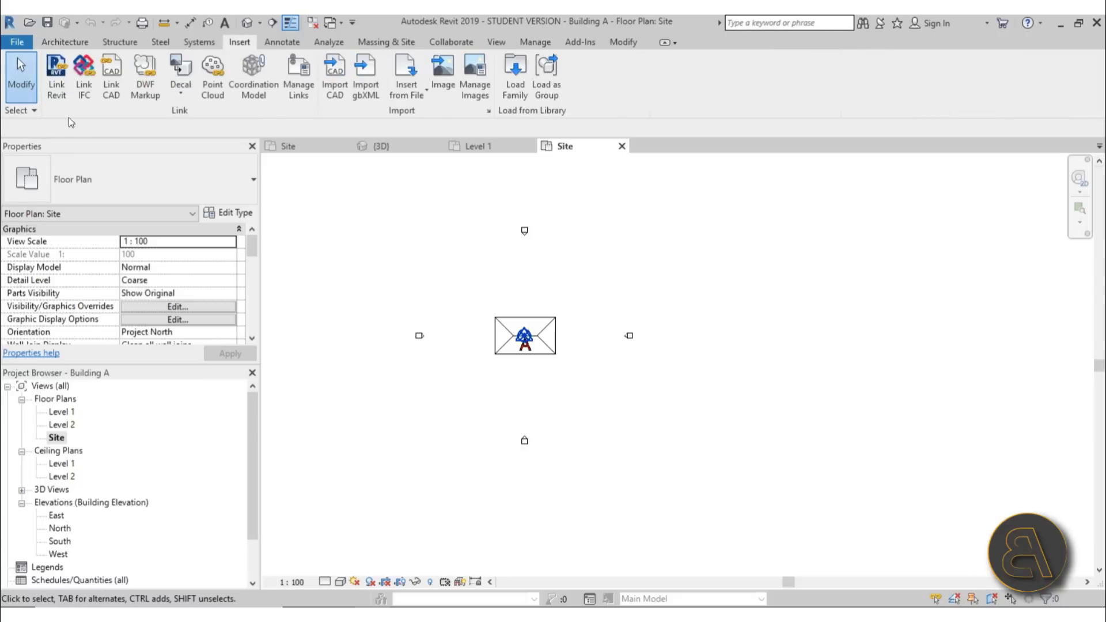
click(335, 95)
click(485, 243)
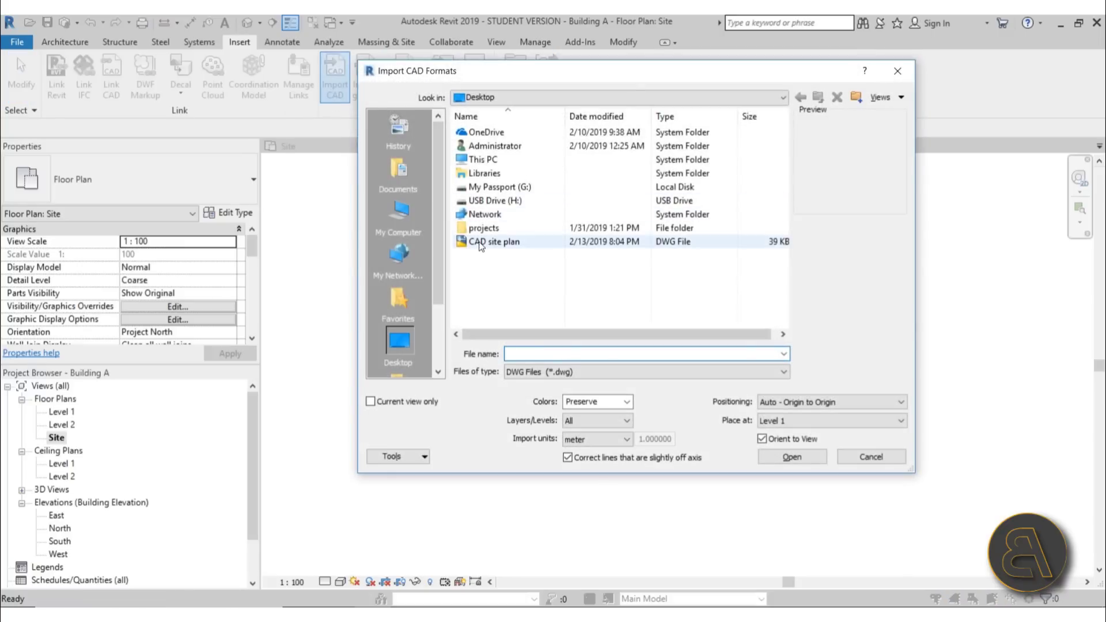
click(779, 459)
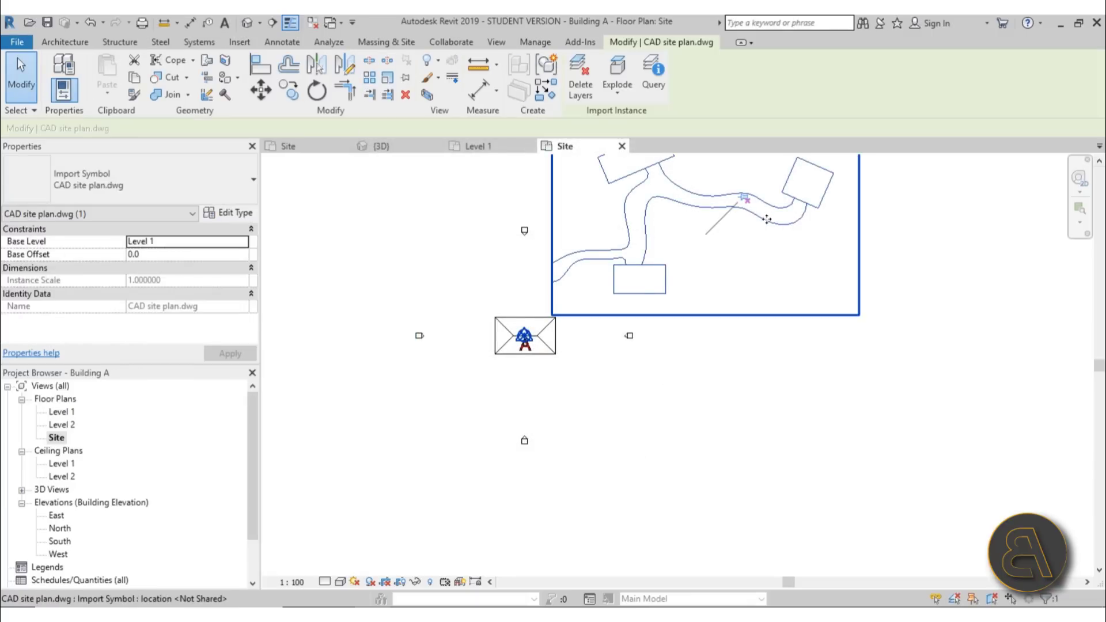
drag(767, 219, 561, 288)
Set the Site plan's visual style to Wireframe so the walls under the roof show
scroll(562, 281, up, 4)
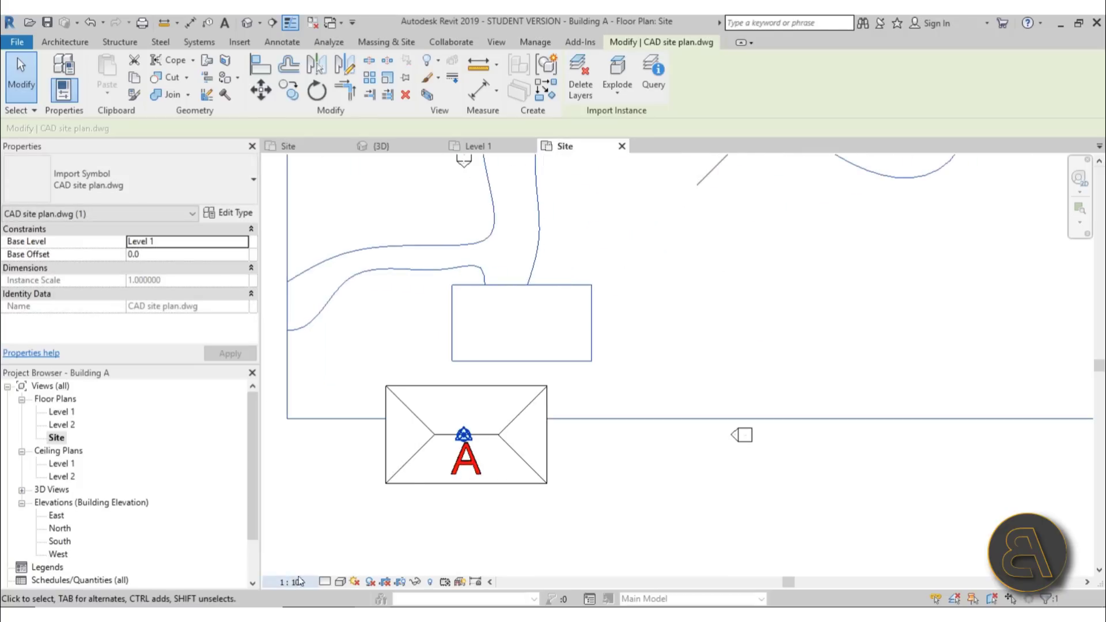
click(340, 582)
click(369, 494)
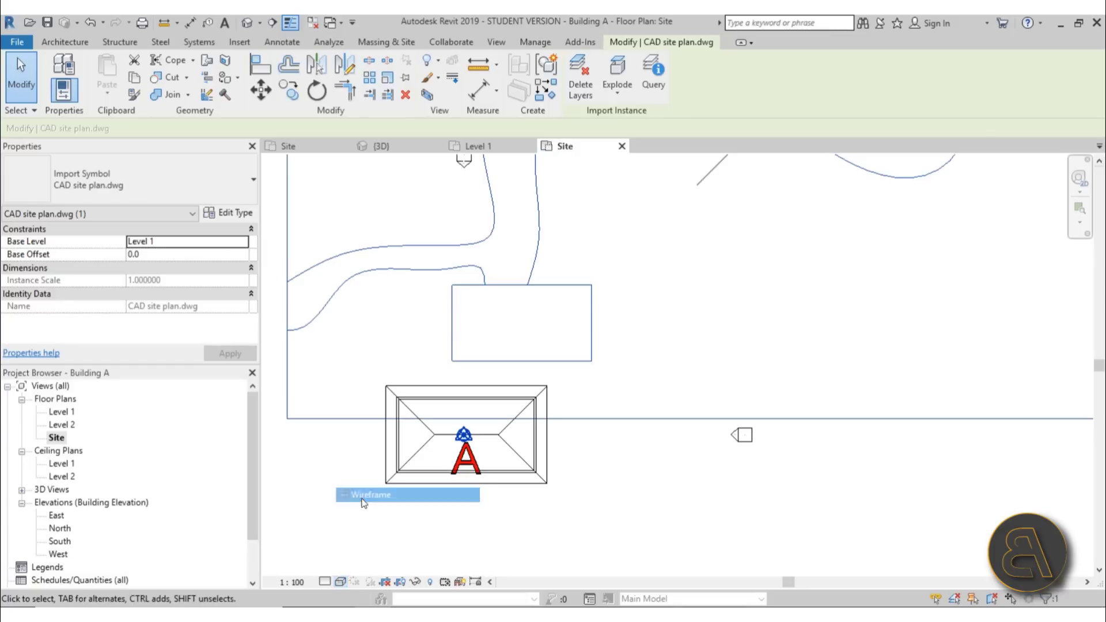
Move the CAD site plan so the southern building outline's northeast corner snaps to the outer northeast wall corner of Building A
scroll(548, 306, up, 2)
scroll(550, 311, up, 1)
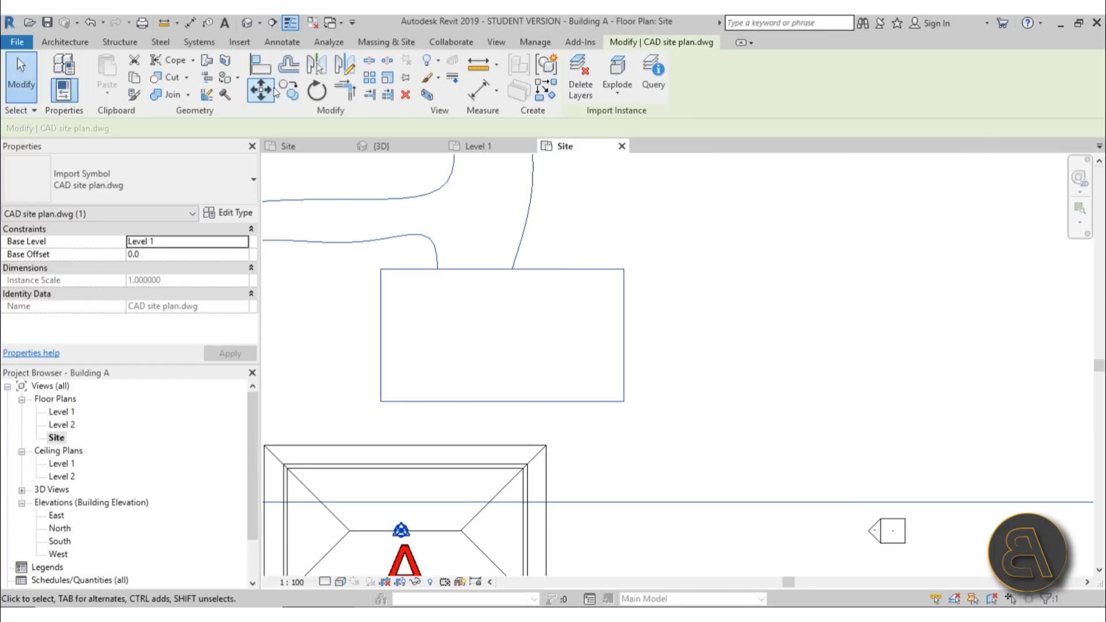
scroll(633, 343, down, 1)
middle_drag(578, 380, 582, 365)
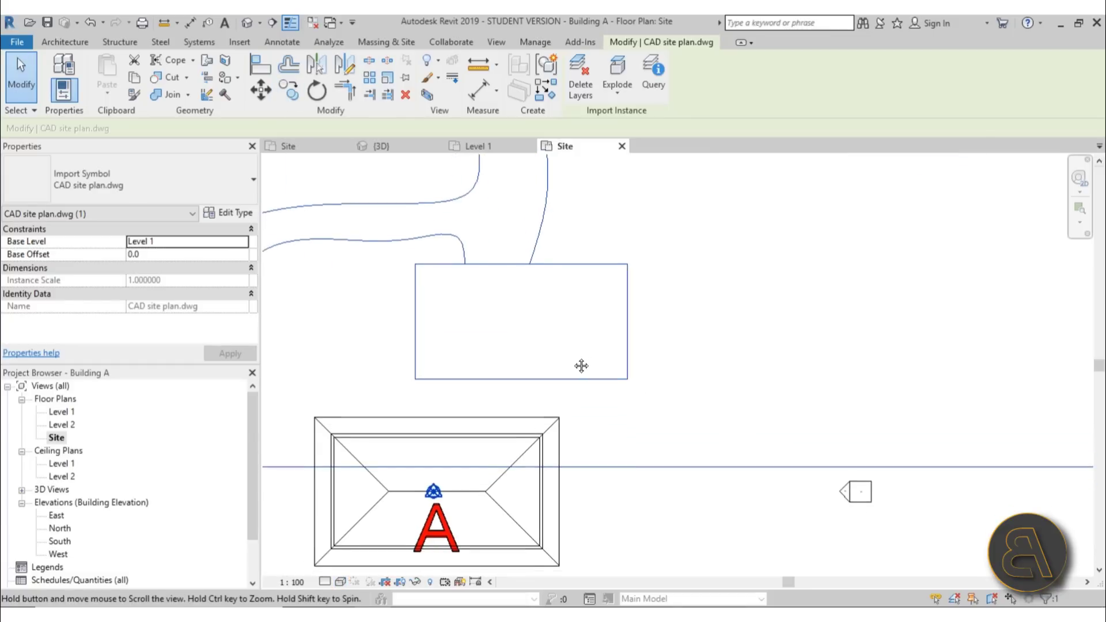
click(259, 92)
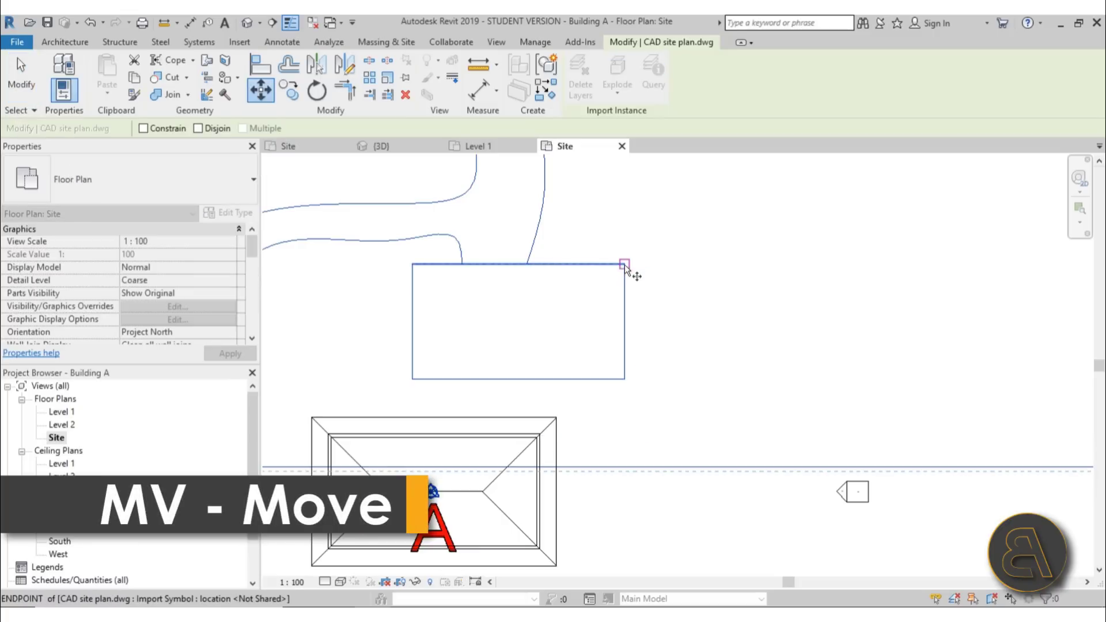
click(624, 265)
scroll(555, 368, up, 5)
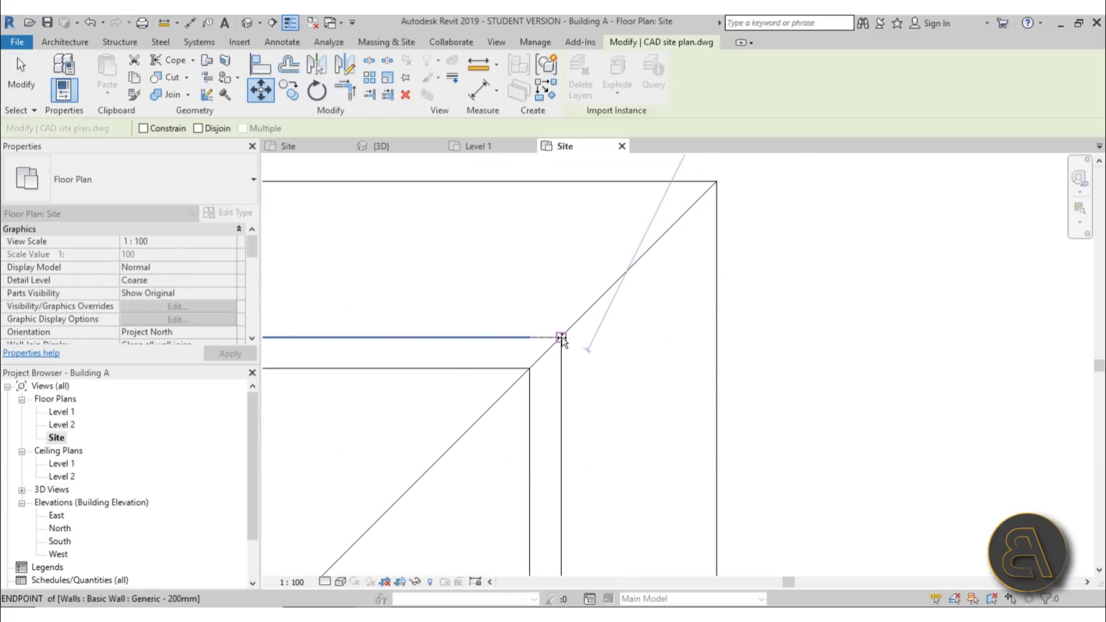
click(562, 339)
scroll(672, 286, down, 4)
scroll(617, 402, down, 2)
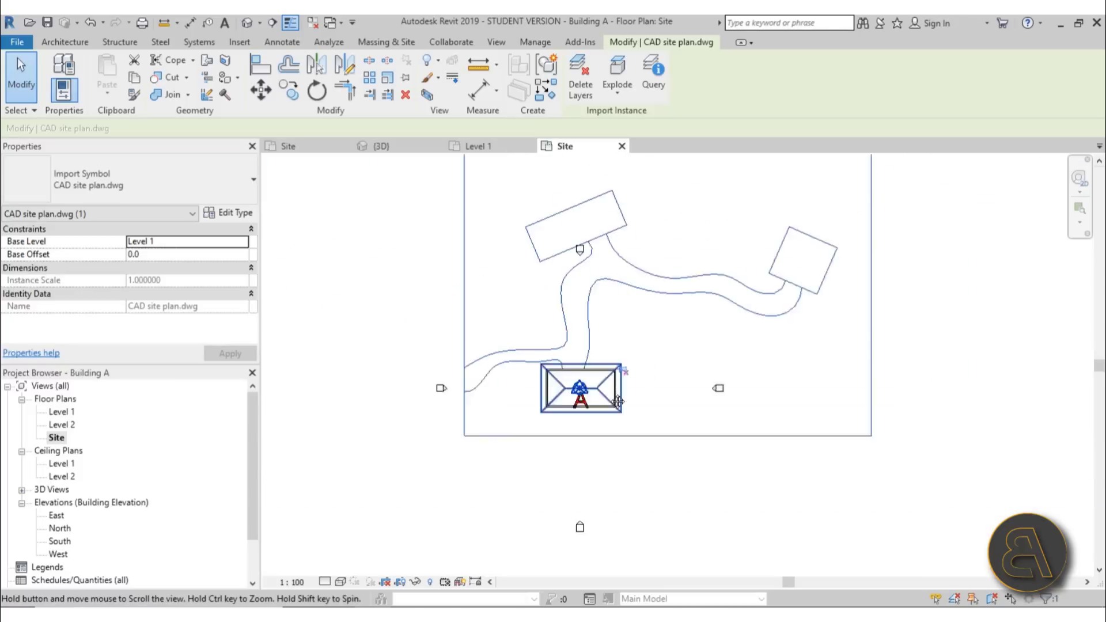
scroll(660, 403, up, 2)
click(651, 423)
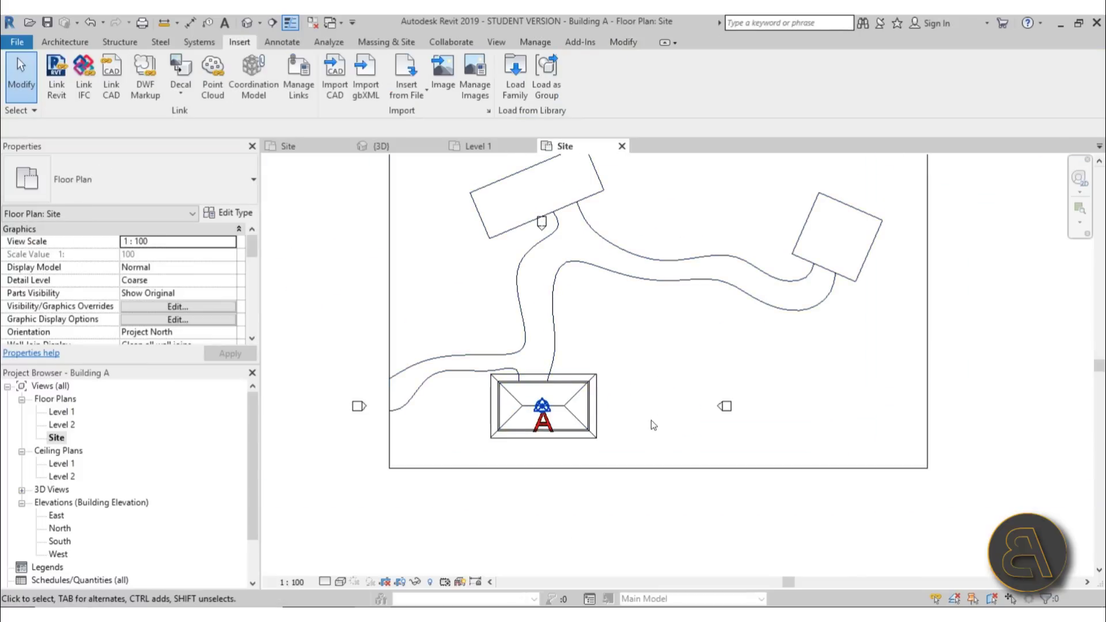
Move the project base point from the middle of Building A to the site boundary's south edge, close to its southwest corner
scroll(545, 426, up, 4)
scroll(531, 394, down, 4)
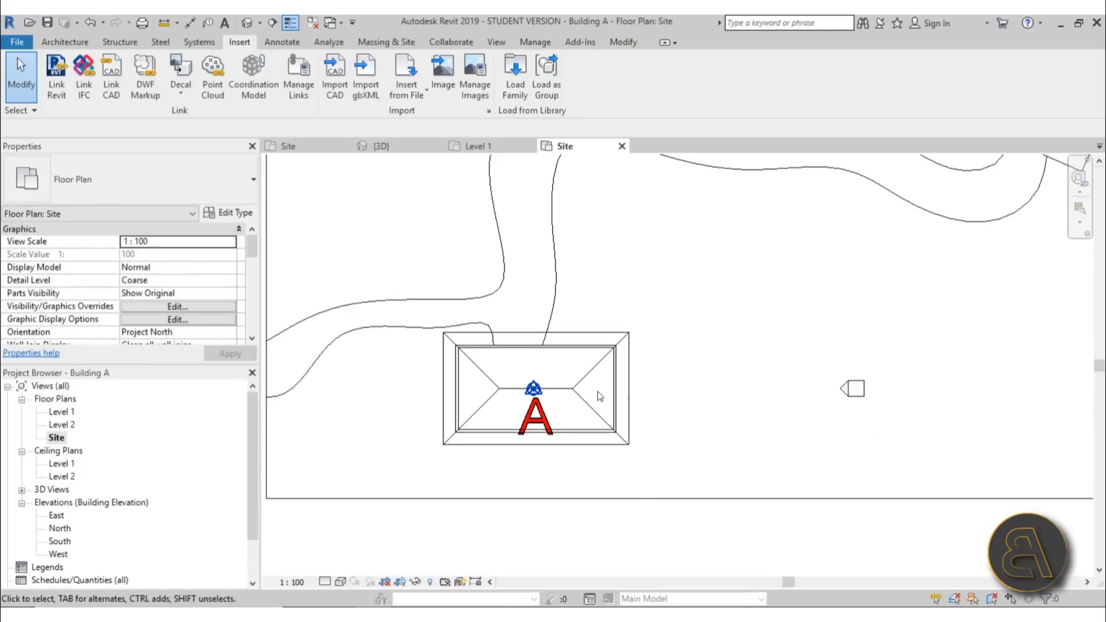
scroll(587, 345, up, 4)
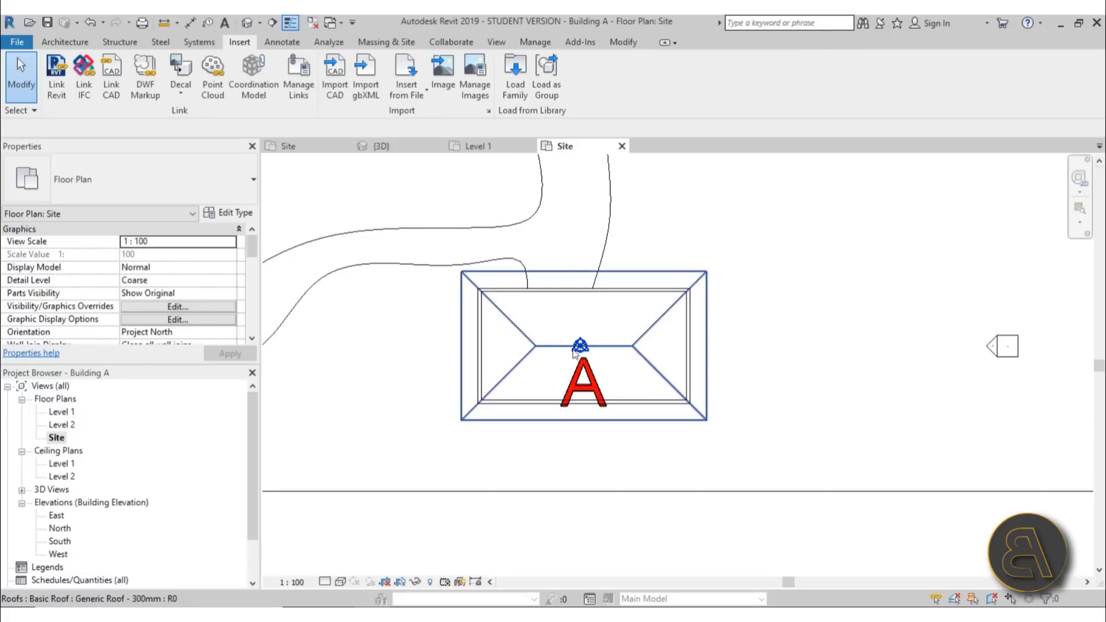
scroll(587, 344, up, 5)
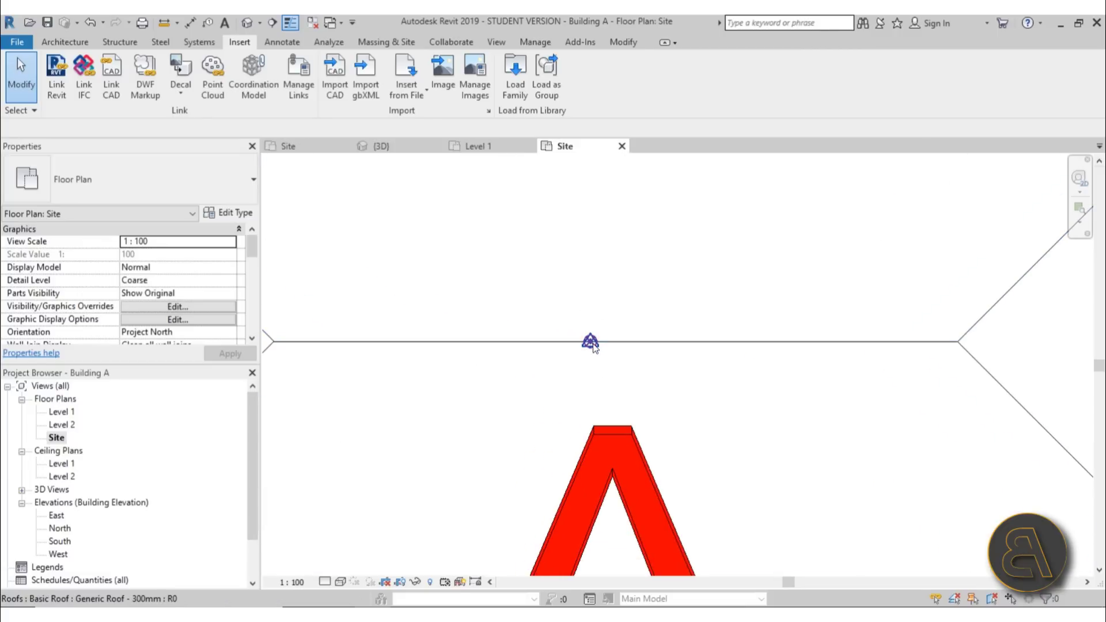
click(591, 343)
scroll(591, 343, down, 5)
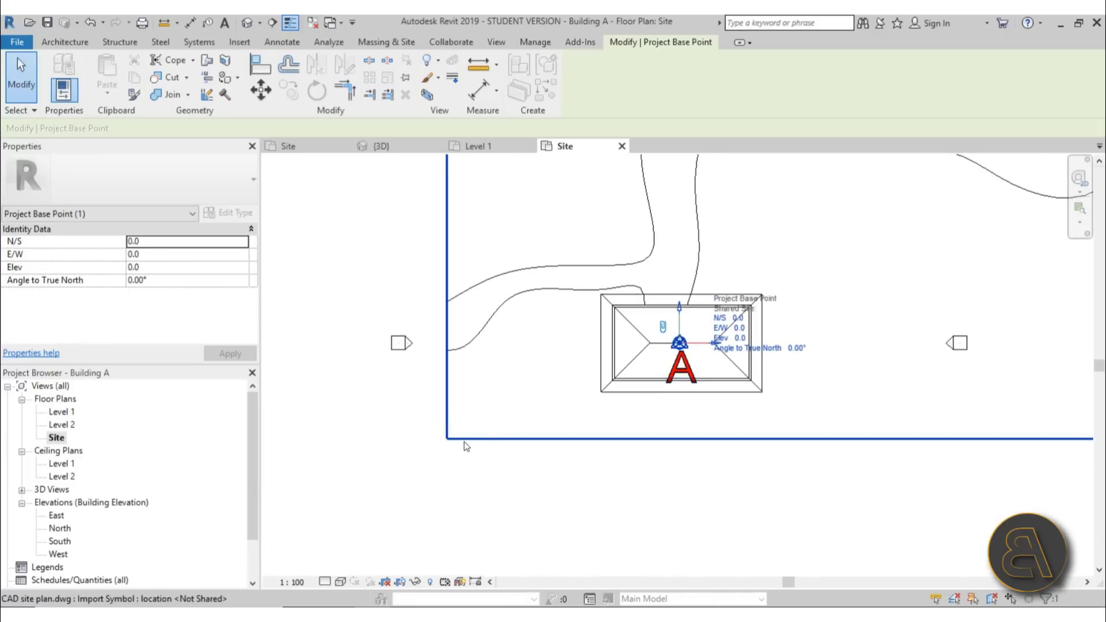
scroll(694, 355, up, 2)
scroll(641, 393, down, 4)
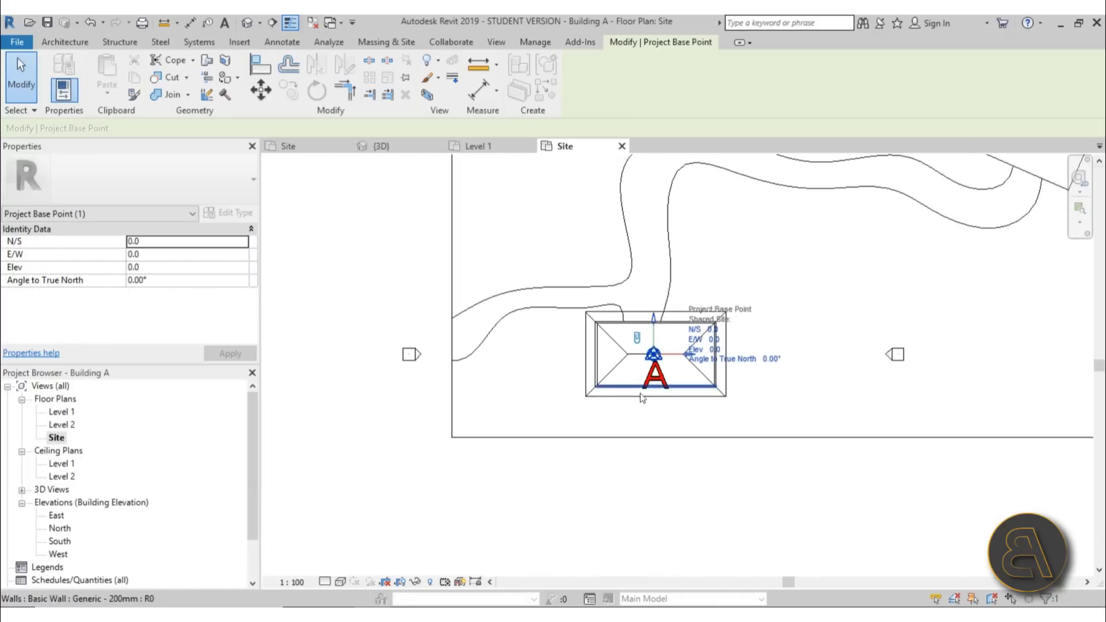
scroll(585, 389, up, 5)
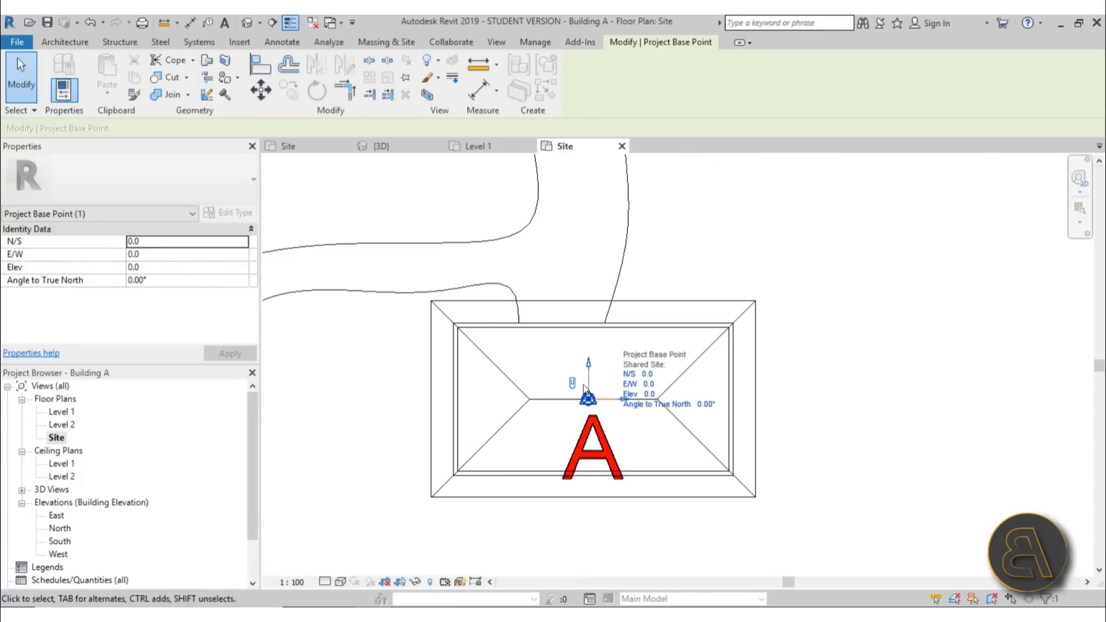
key(m)
key(v)
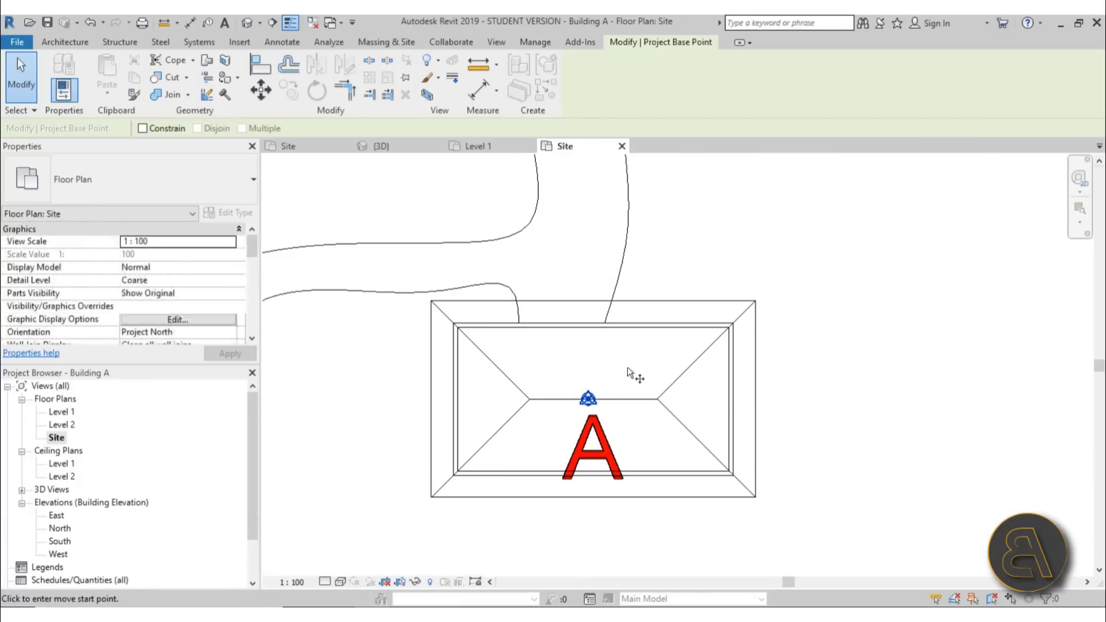
scroll(588, 399, up, 8)
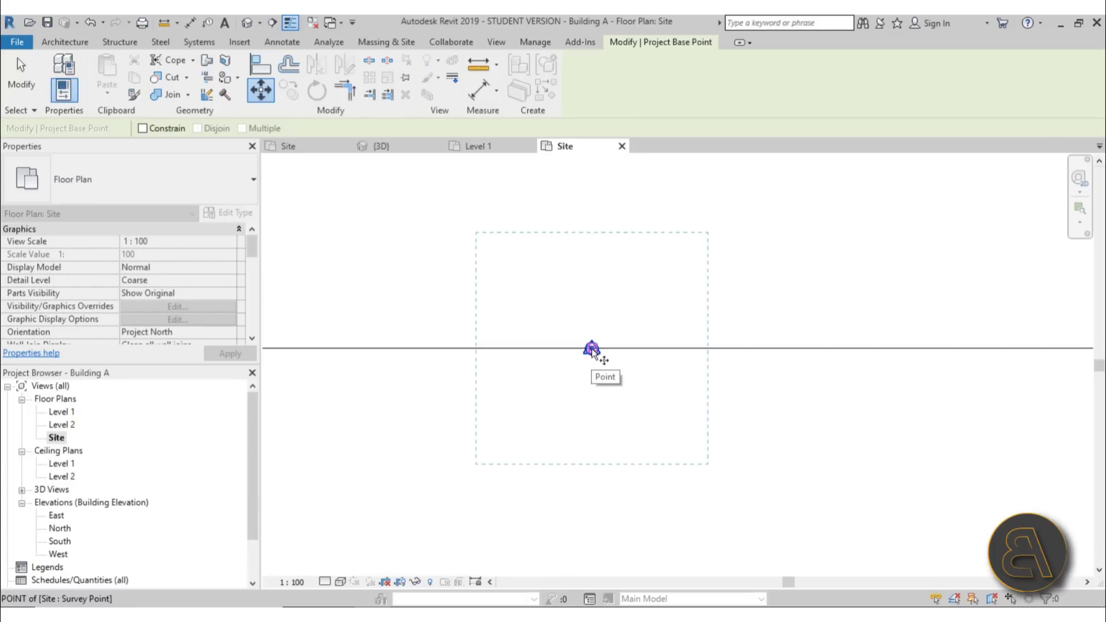
click(593, 348)
scroll(662, 374, down, 5)
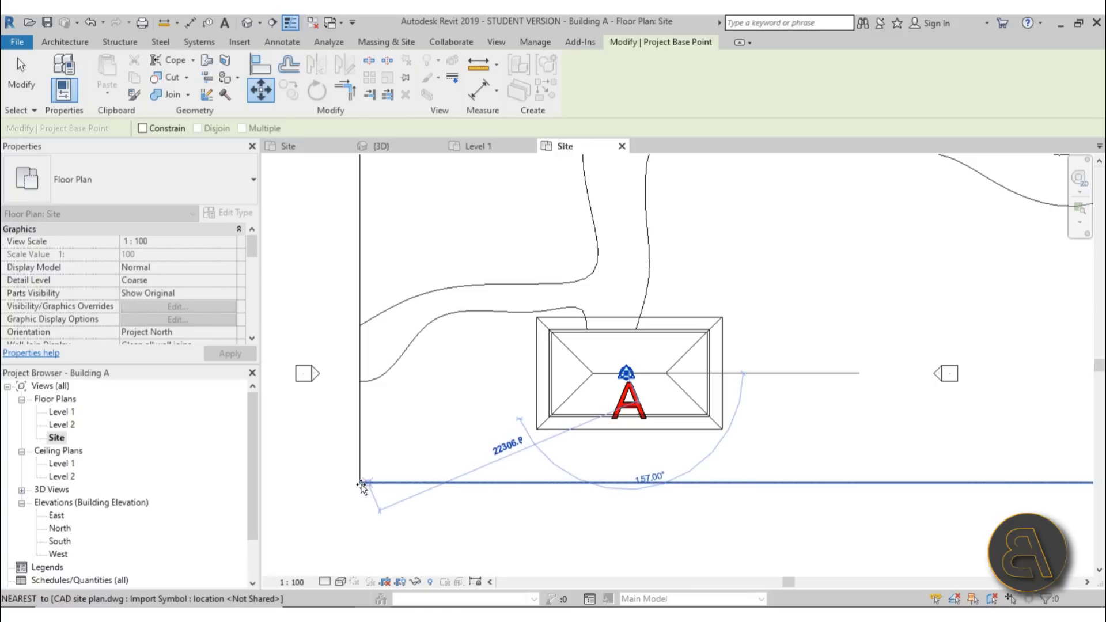
click(360, 484)
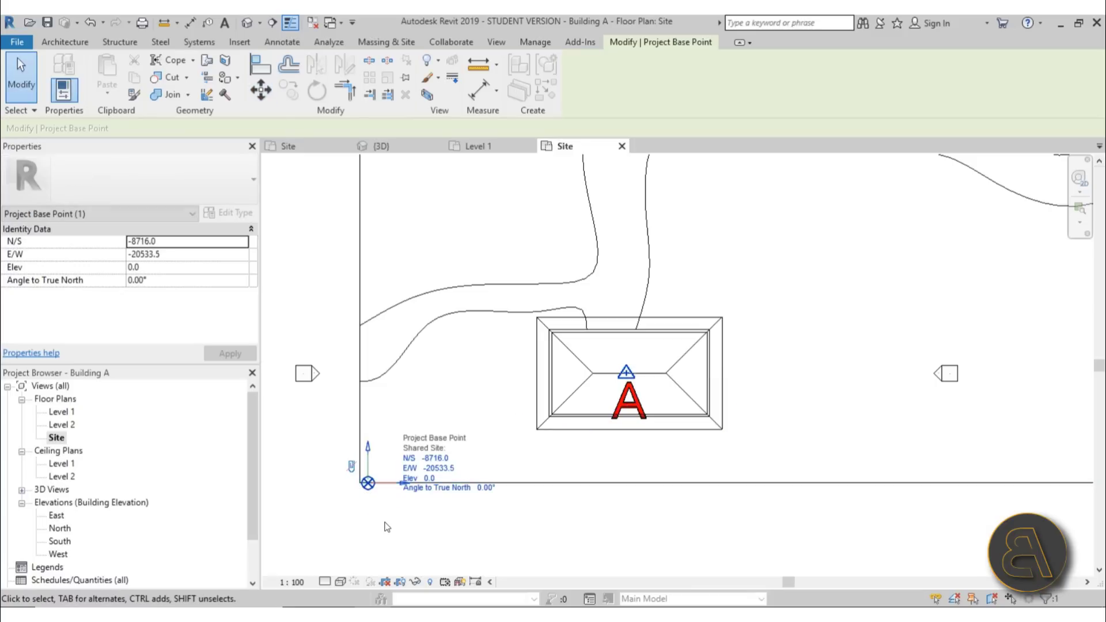
Move the project base point horizontally by 648.9 onto the exact southwest corner endpoint of the site boundary
scroll(357, 484, up, 4)
middle_drag(357, 484, 471, 452)
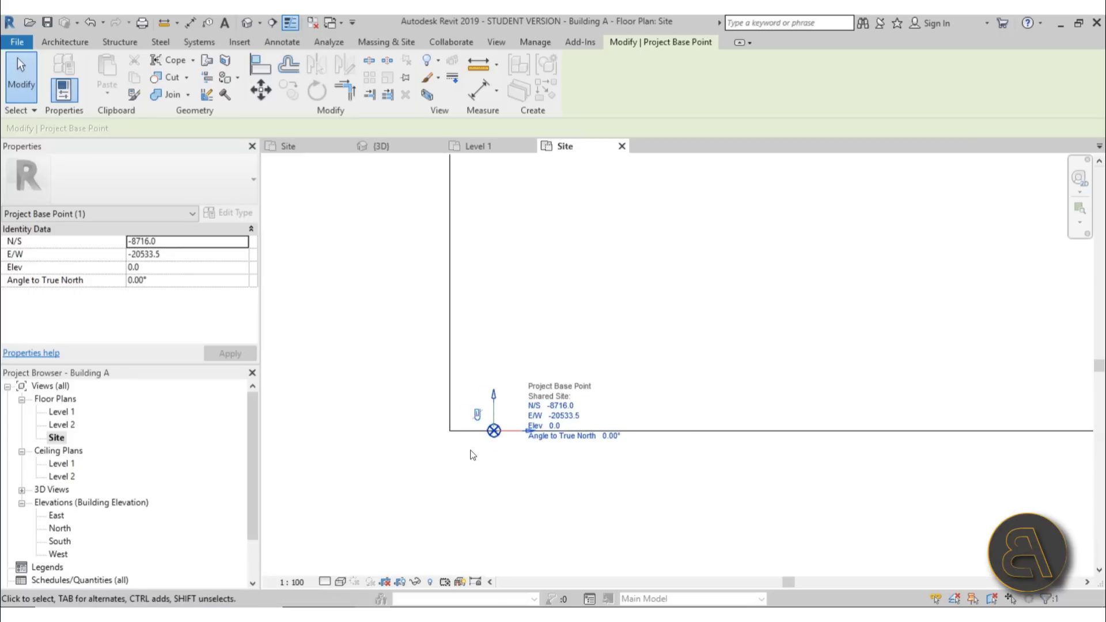
key(m)
key(v)
click(495, 430)
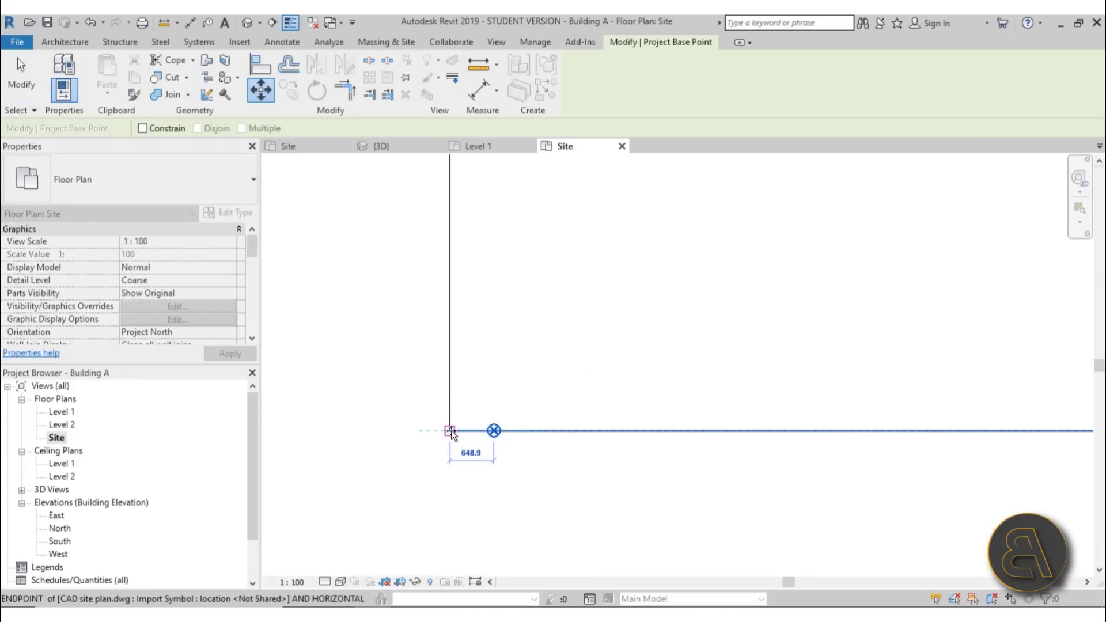
click(450, 430)
key(Escape)
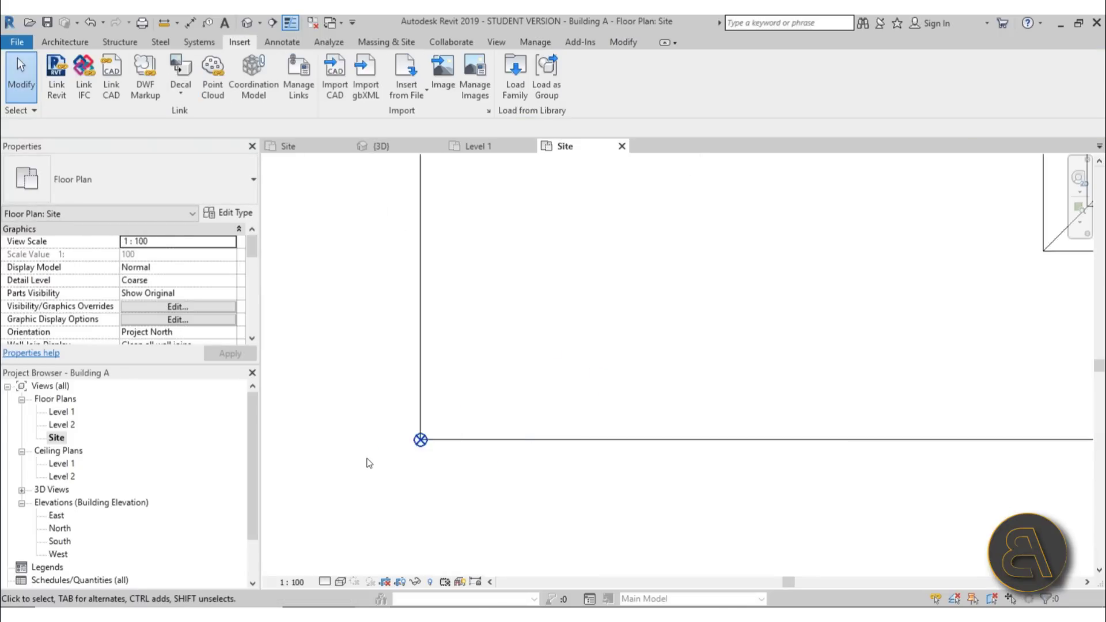
Move the survey point from the middle of Building A onto the project base point at the site boundary's southwest corner
scroll(366, 460, down, 5)
scroll(566, 395, up, 5)
click(553, 397)
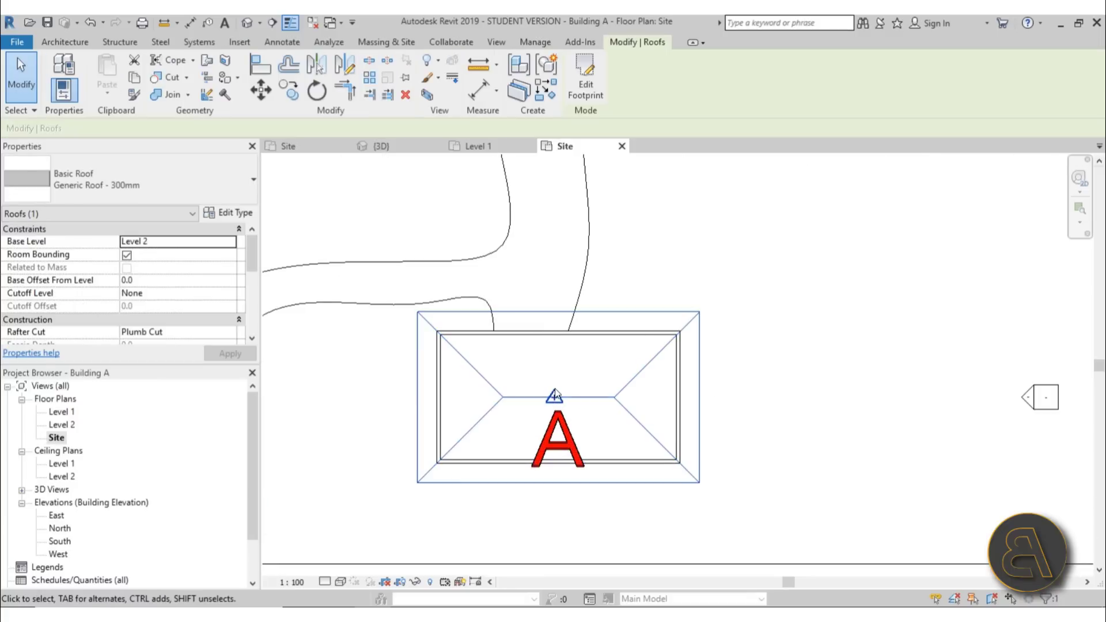
key(Escape)
click(555, 397)
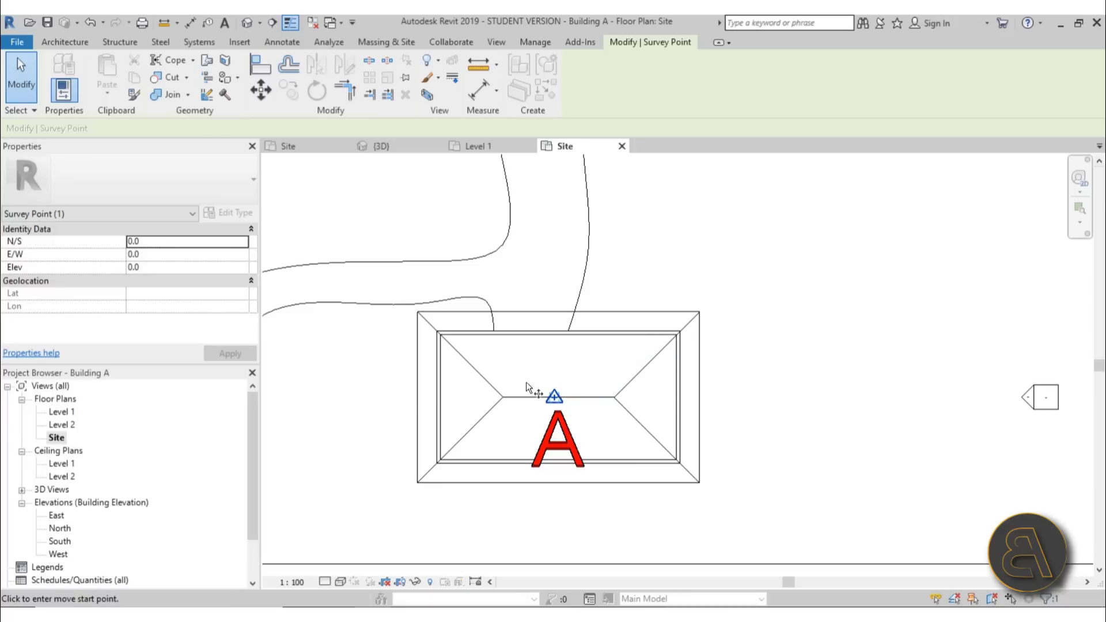
key(m)
key(v)
click(556, 399)
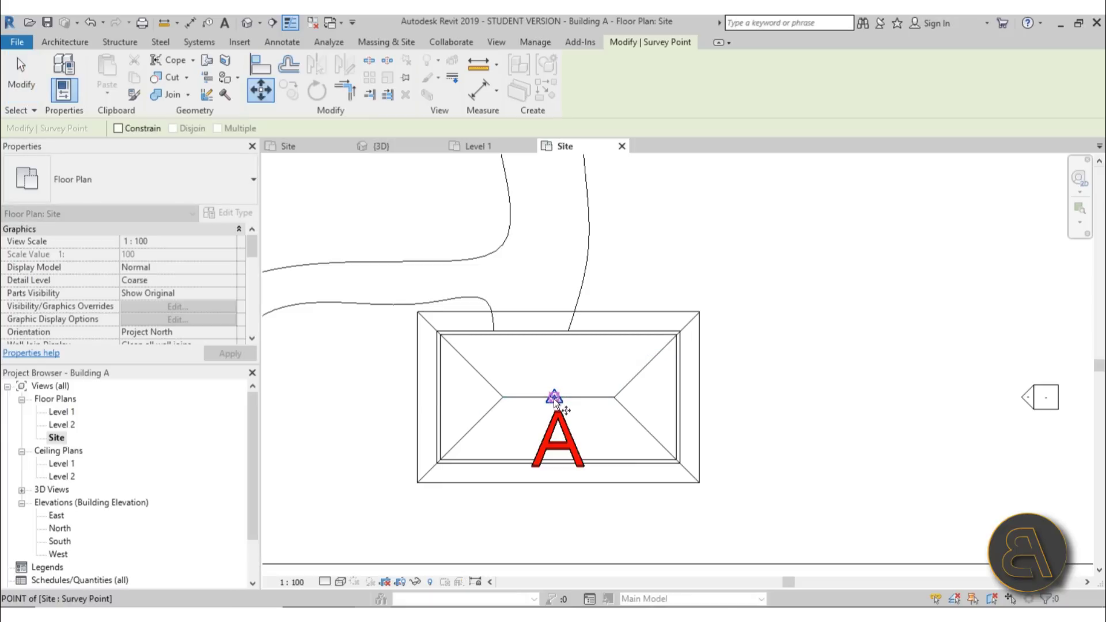
scroll(563, 301, down, 3)
scroll(551, 286, up, 5)
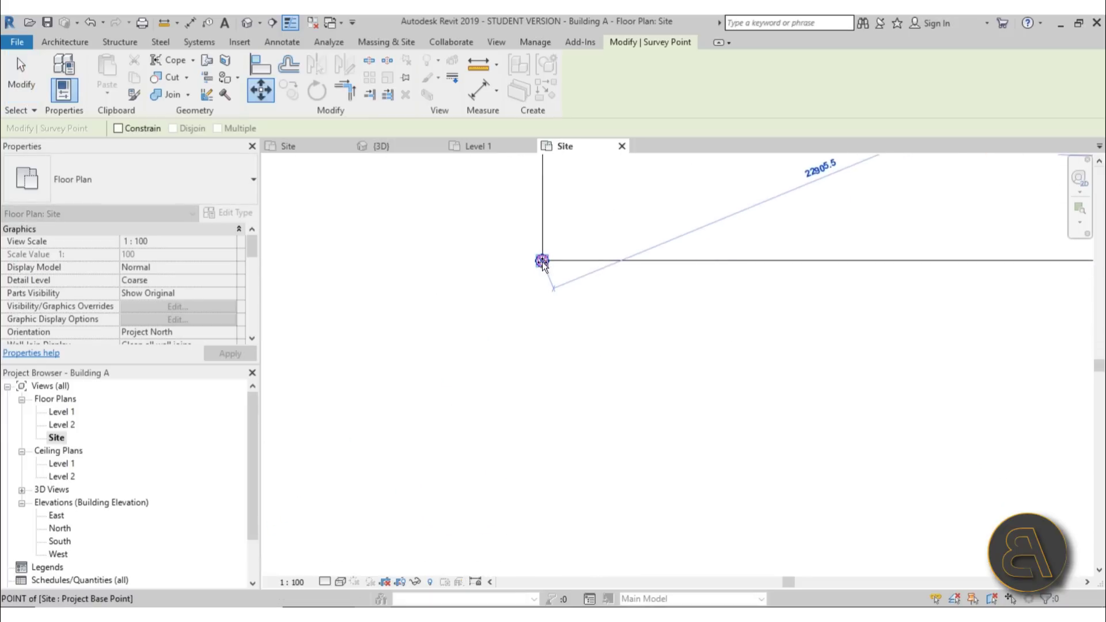
click(542, 262)
scroll(536, 284, up, 2)
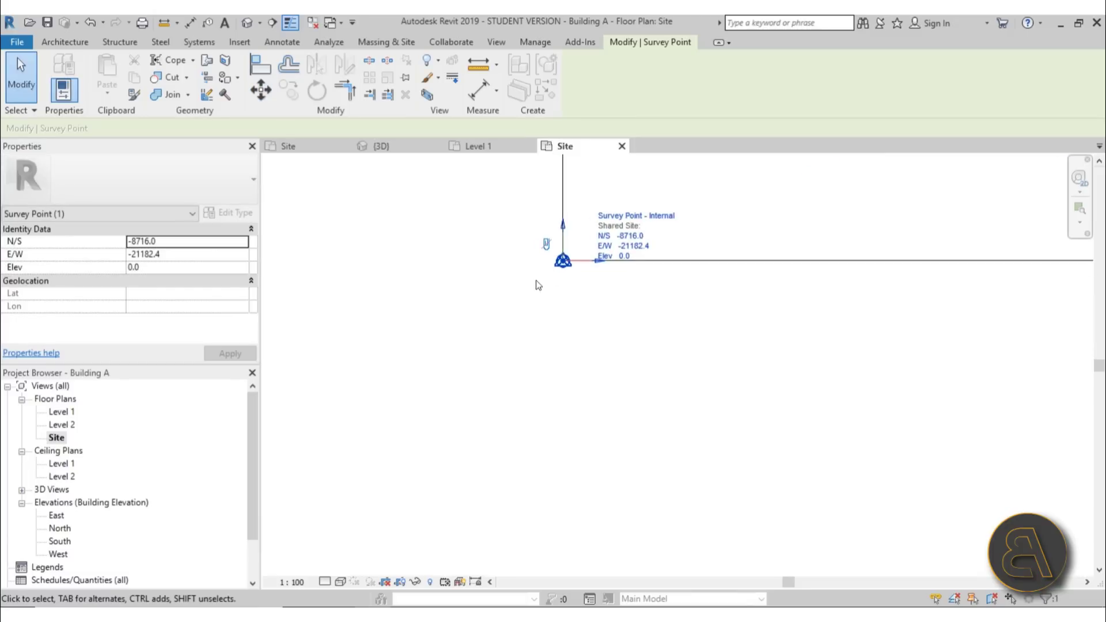
scroll(485, 369, down, 4)
scroll(485, 369, down, 4)
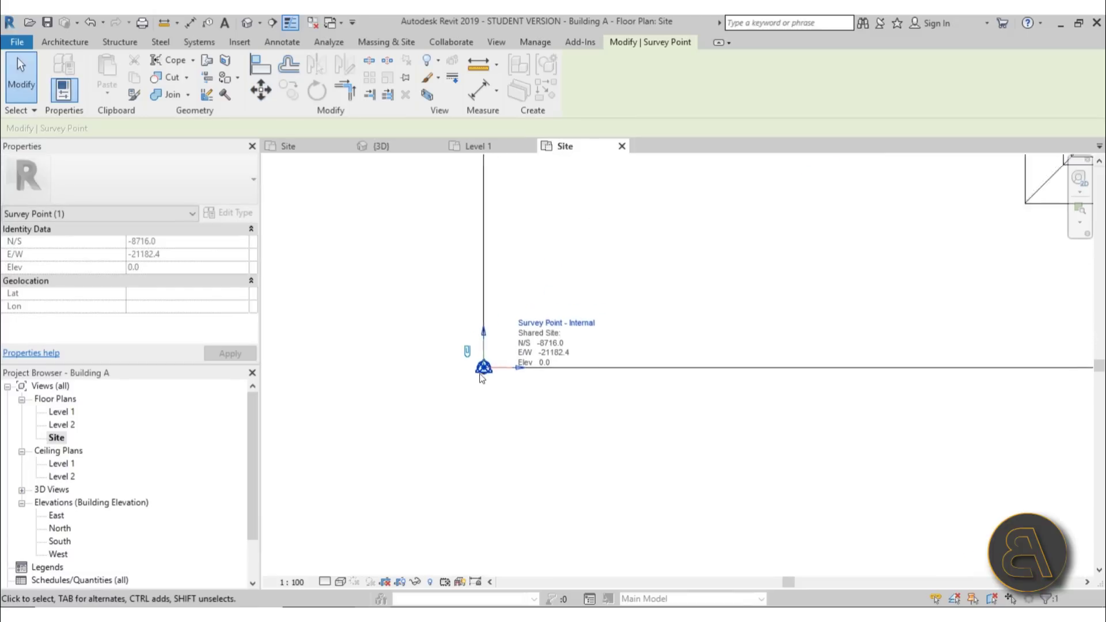
scroll(526, 417, up, 1)
scroll(527, 413, up, 1)
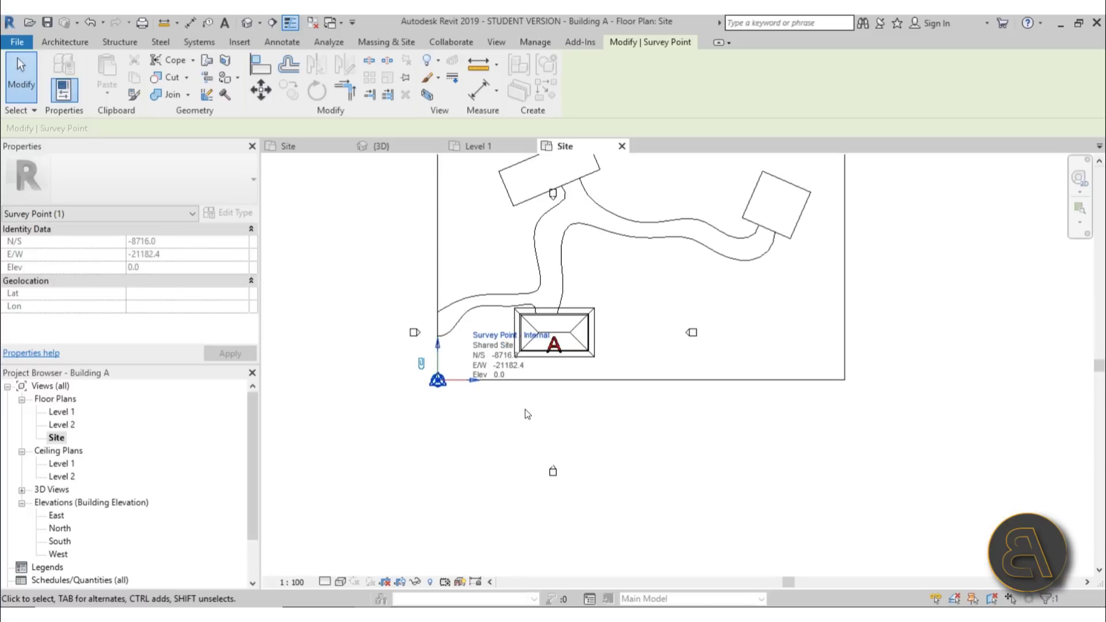
click(538, 407)
Unpin the imported CAD site plan and delete it from the Building A file
scroll(541, 326, up, 1)
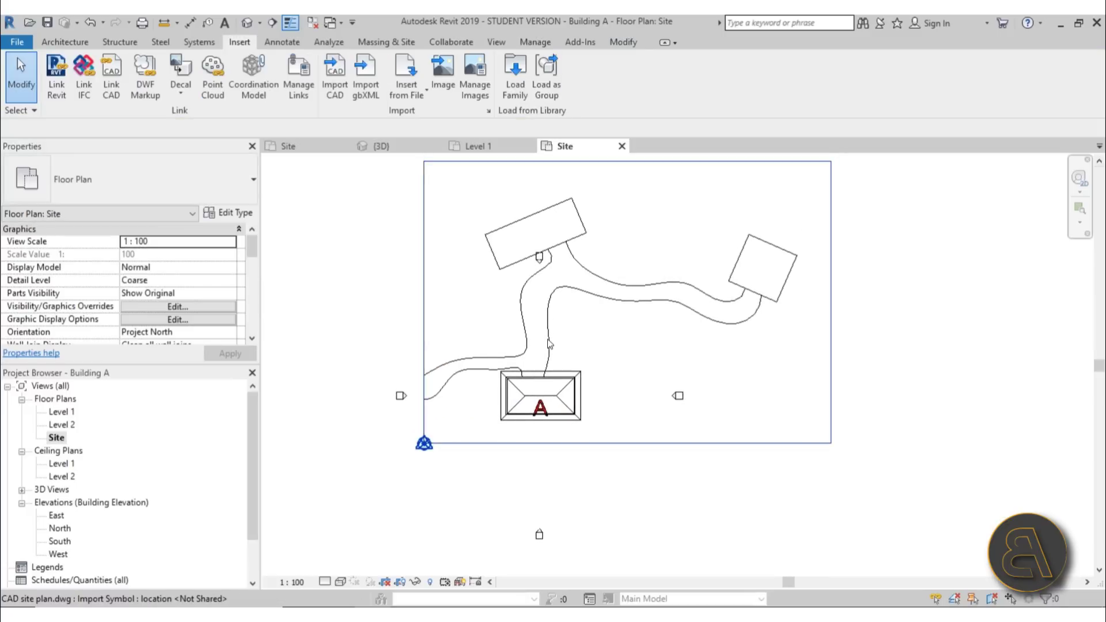
click(547, 345)
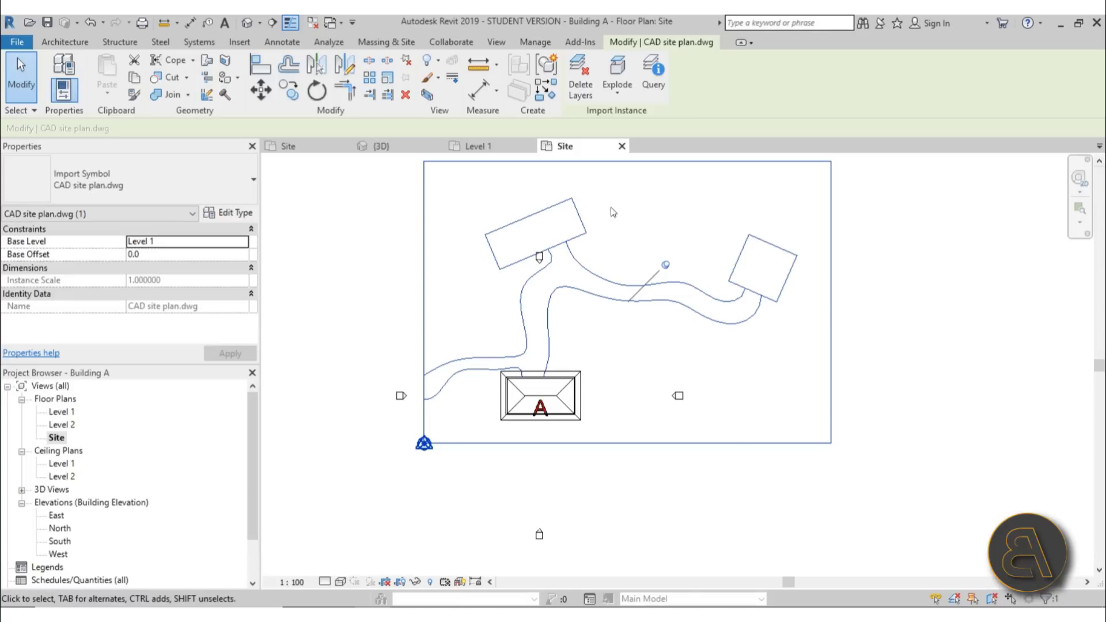
click(667, 266)
key(Delete)
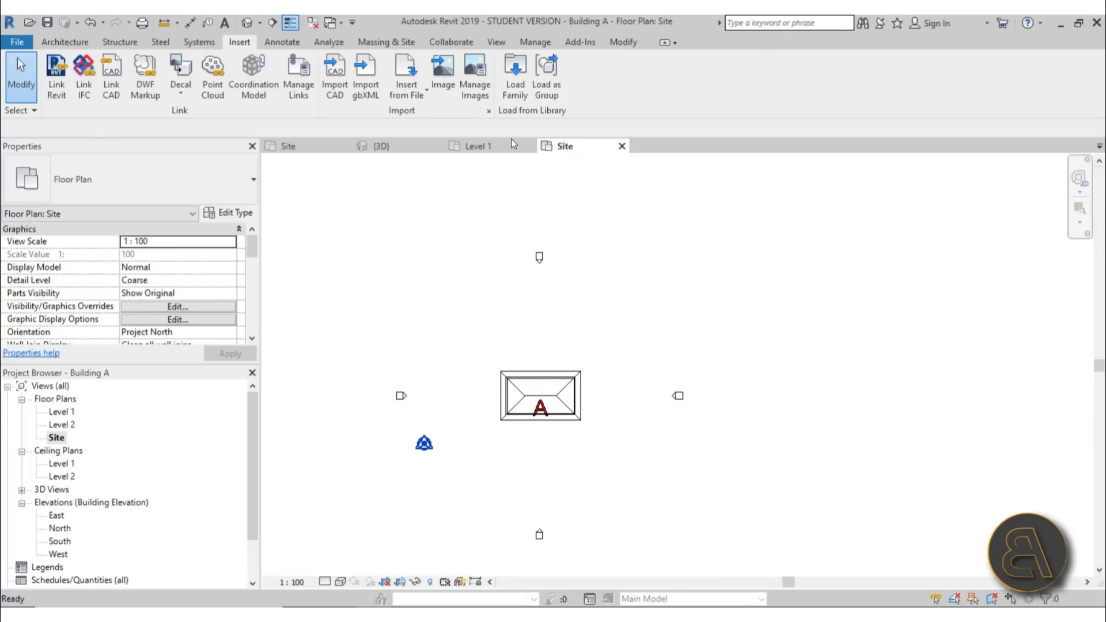
Close the Building A views one after another so that only the Final project's Site plan is left open
click(476, 148)
click(426, 147)
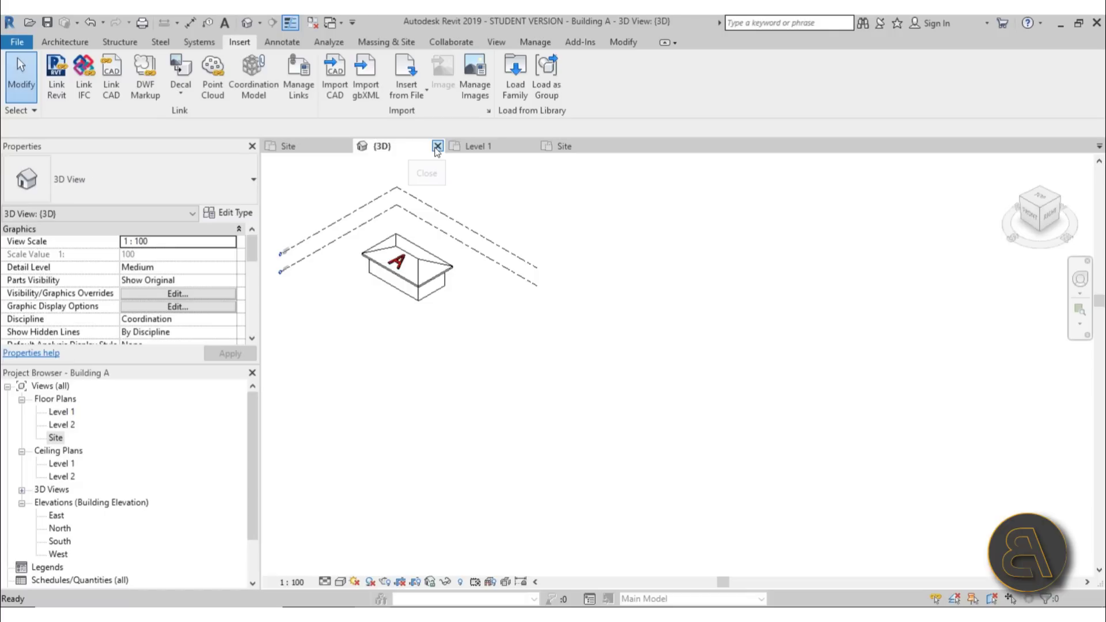
click(437, 147)
click(438, 146)
click(437, 147)
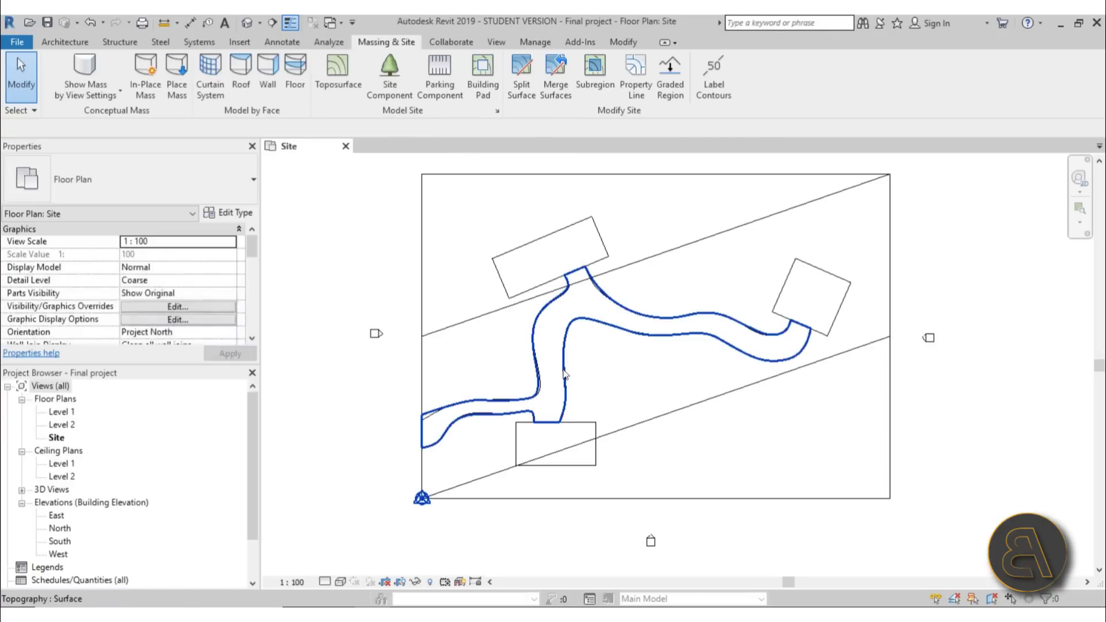
Open the Building B file from the desktop and maximize the Revit window
double_click(487, 21)
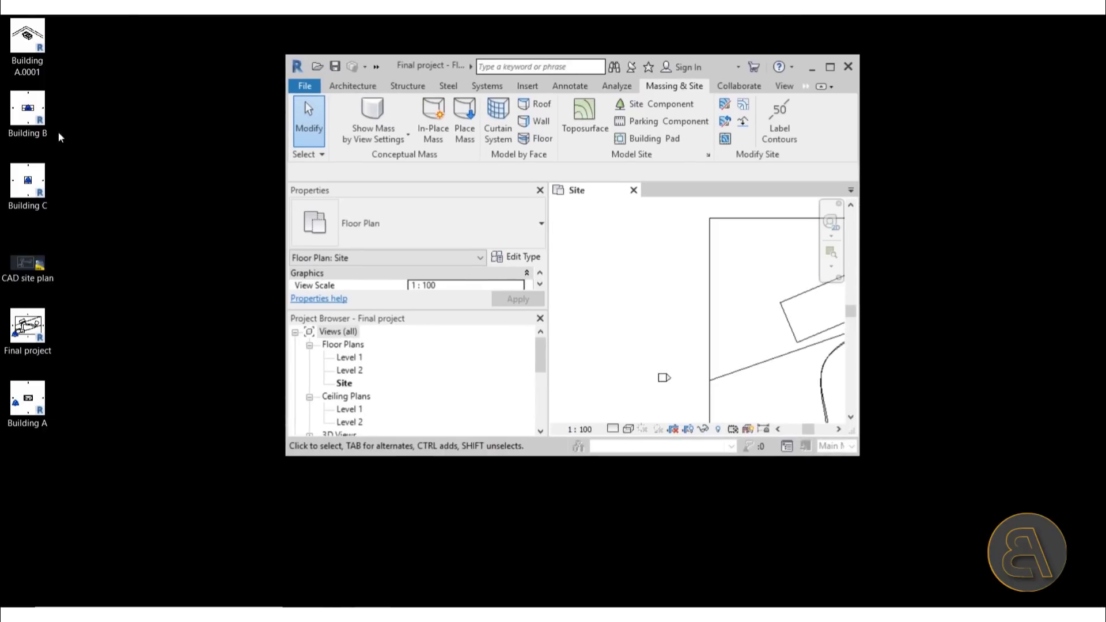
double_click(34, 135)
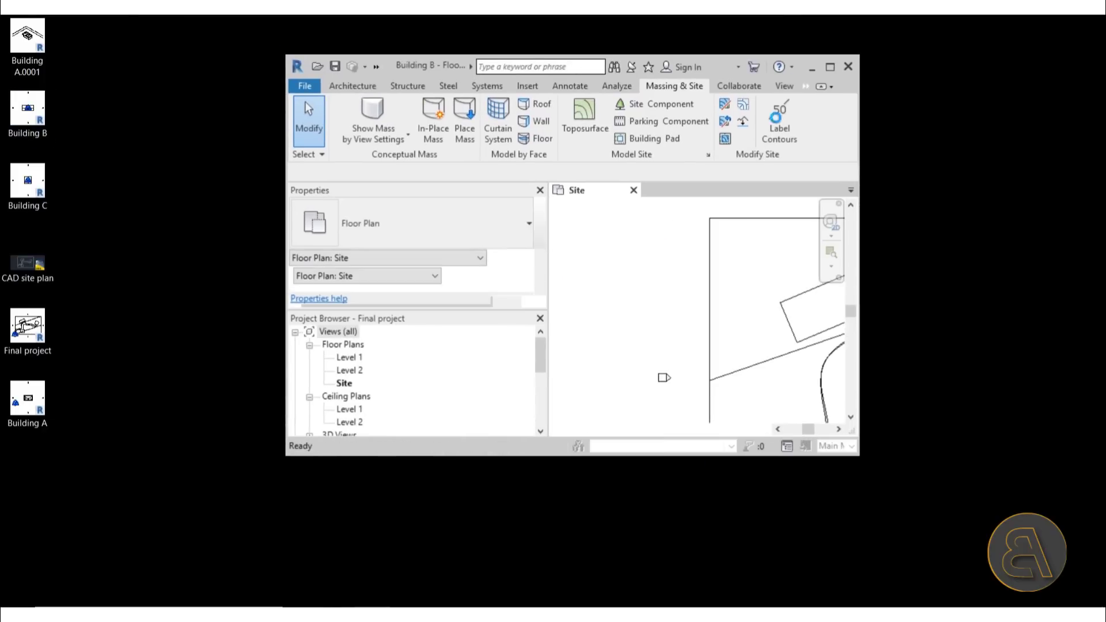
click(831, 67)
scroll(495, 326, up, 3)
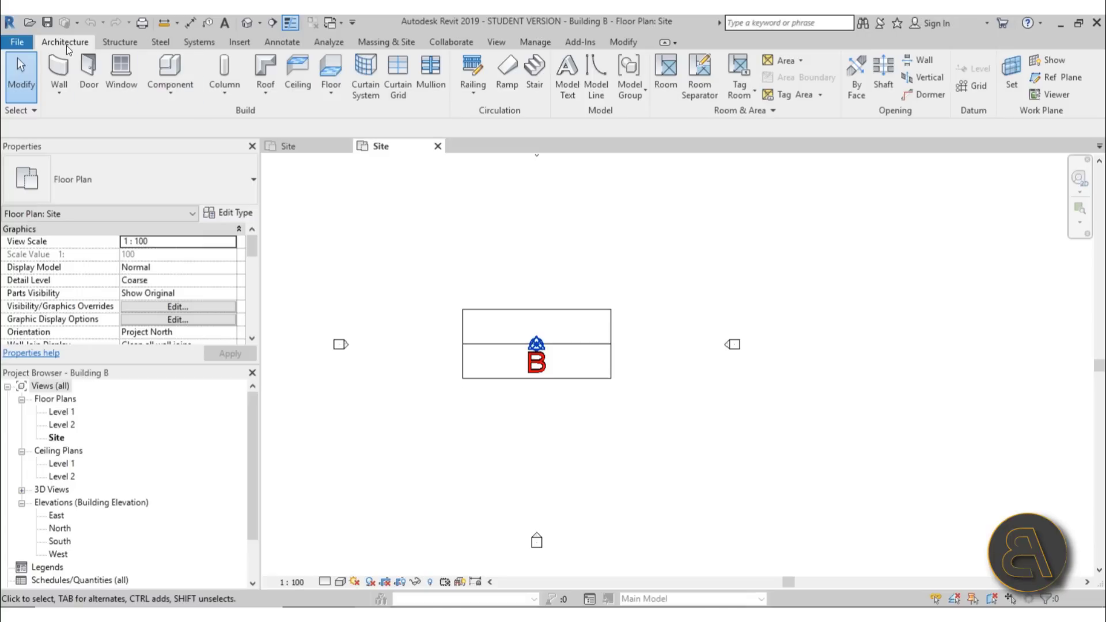
Import CAD site plan.dwg into Building B in meters, positioned Auto - Origin to Origin and placed at Level 1
click(249, 42)
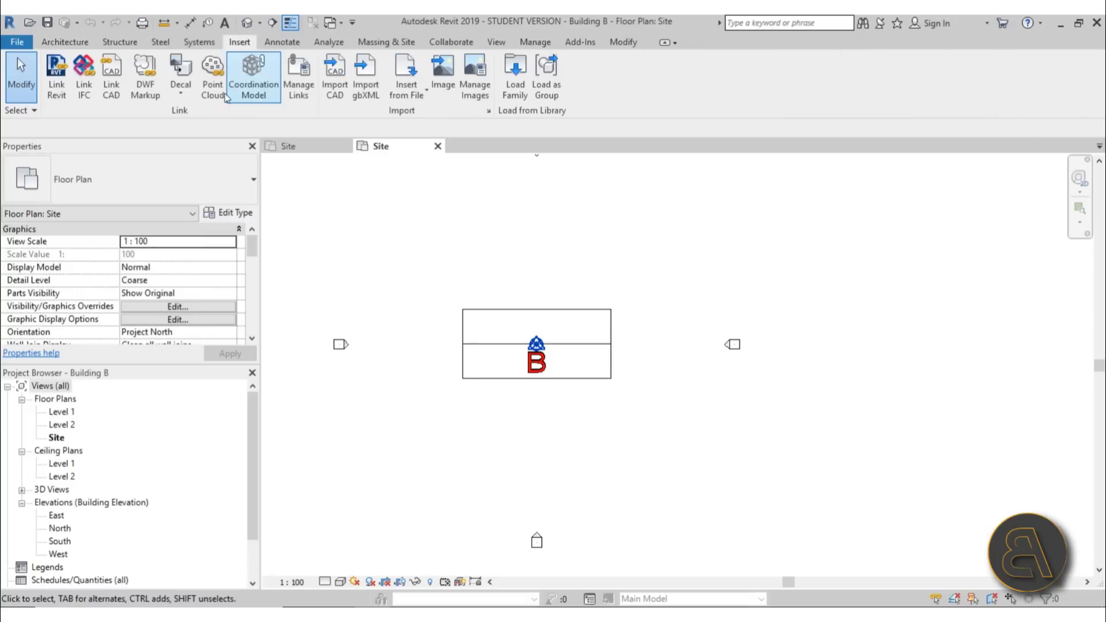
click(333, 101)
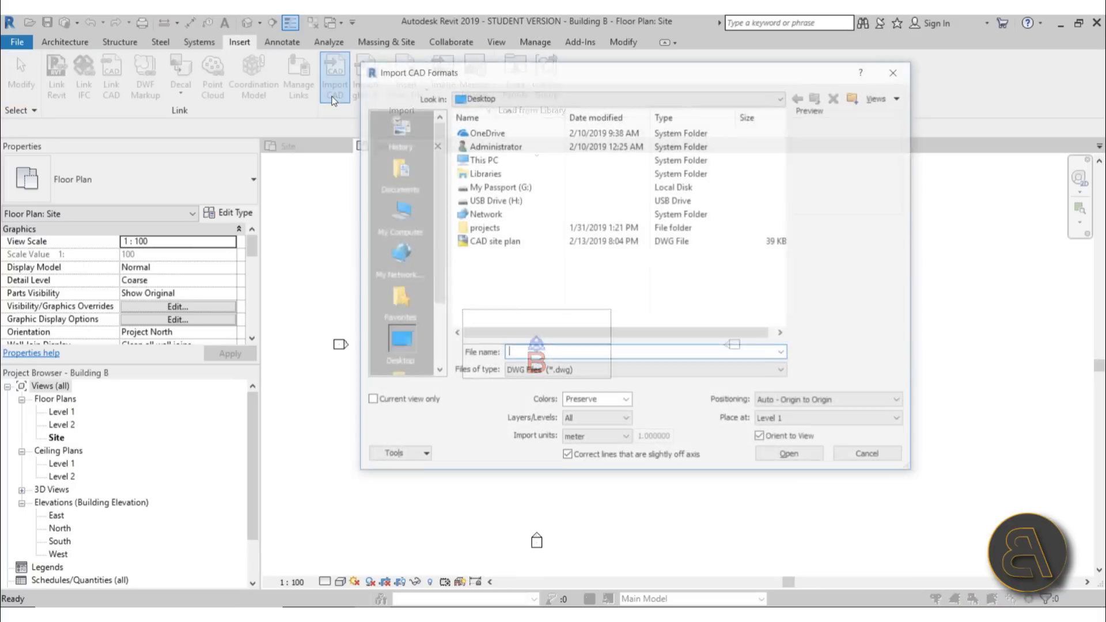
click(494, 242)
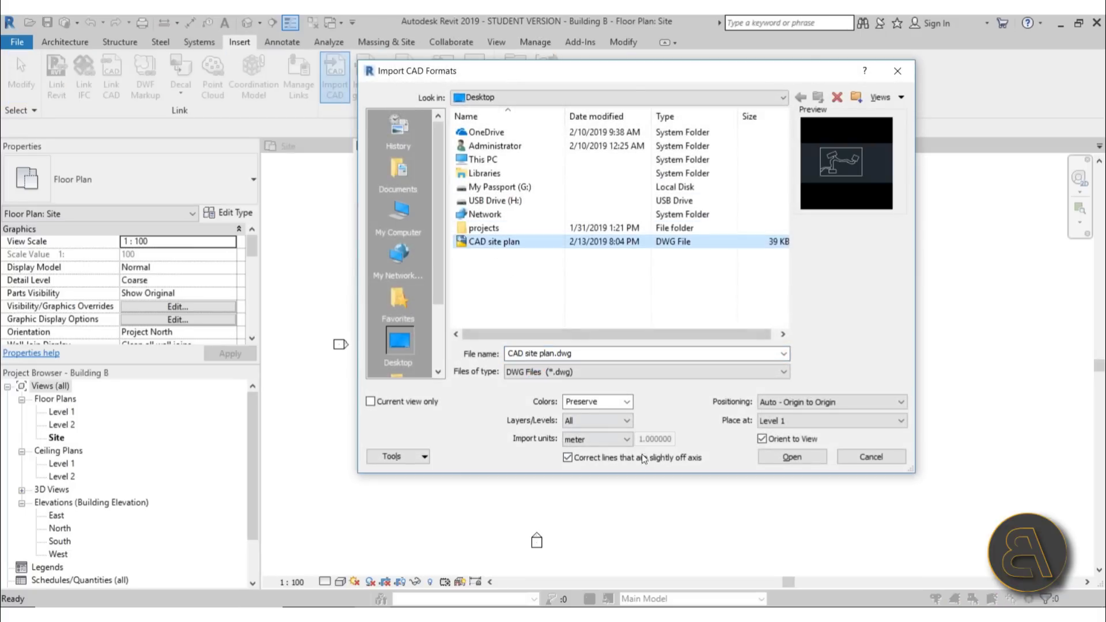
click(792, 457)
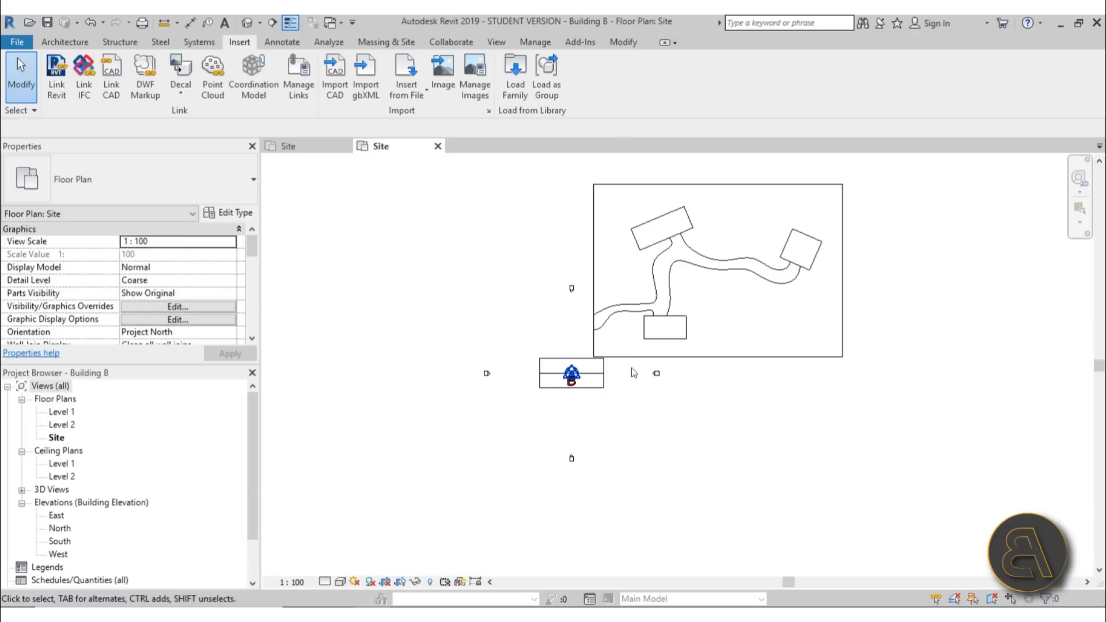
Select the imported CAD site plan and set the Site plan's visual style to Wireframe
click(641, 359)
scroll(578, 341, up, 3)
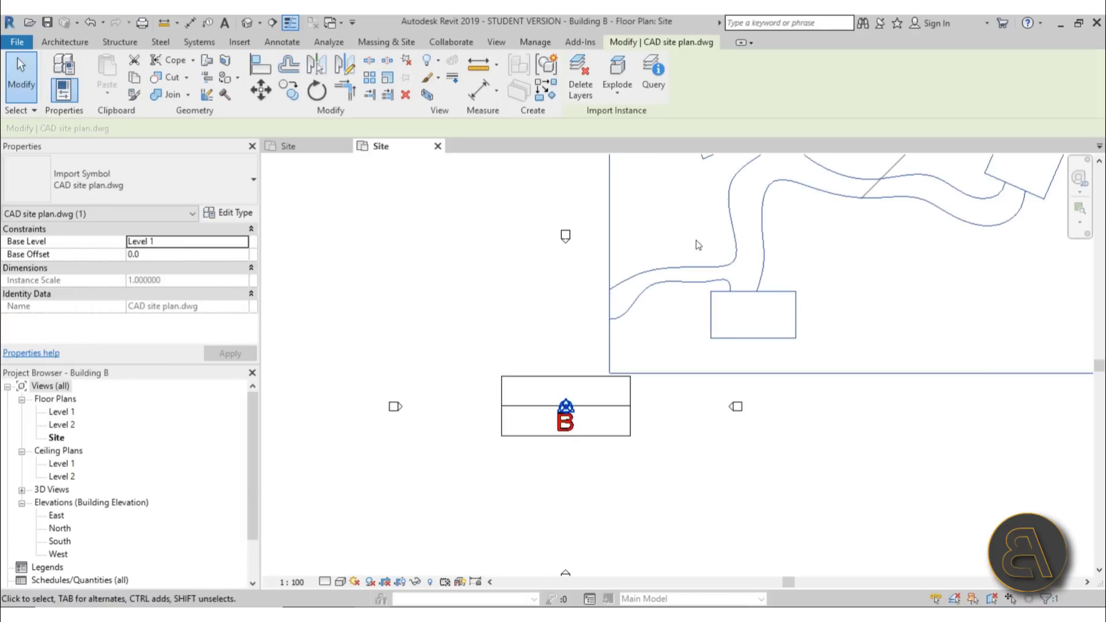
middle_drag(699, 244, 623, 369)
click(341, 581)
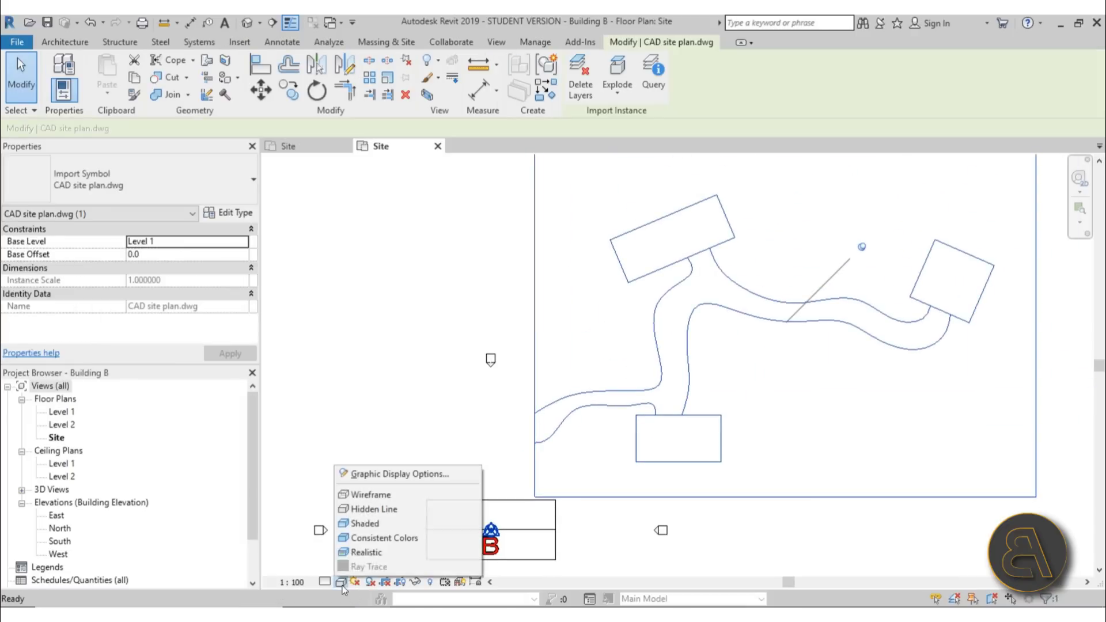
click(371, 496)
key(Escape)
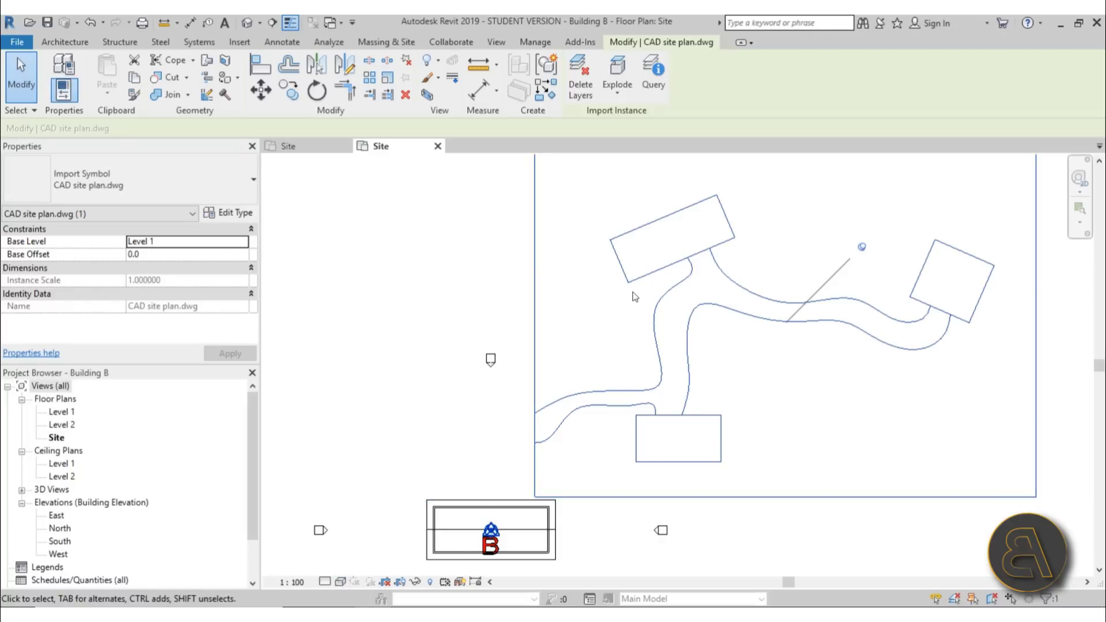
Move the CAD site plan by the rotated northern building outline's west corner to the northwest wall corner of Building B
scroll(464, 527, up, 3)
scroll(501, 375, down, 3)
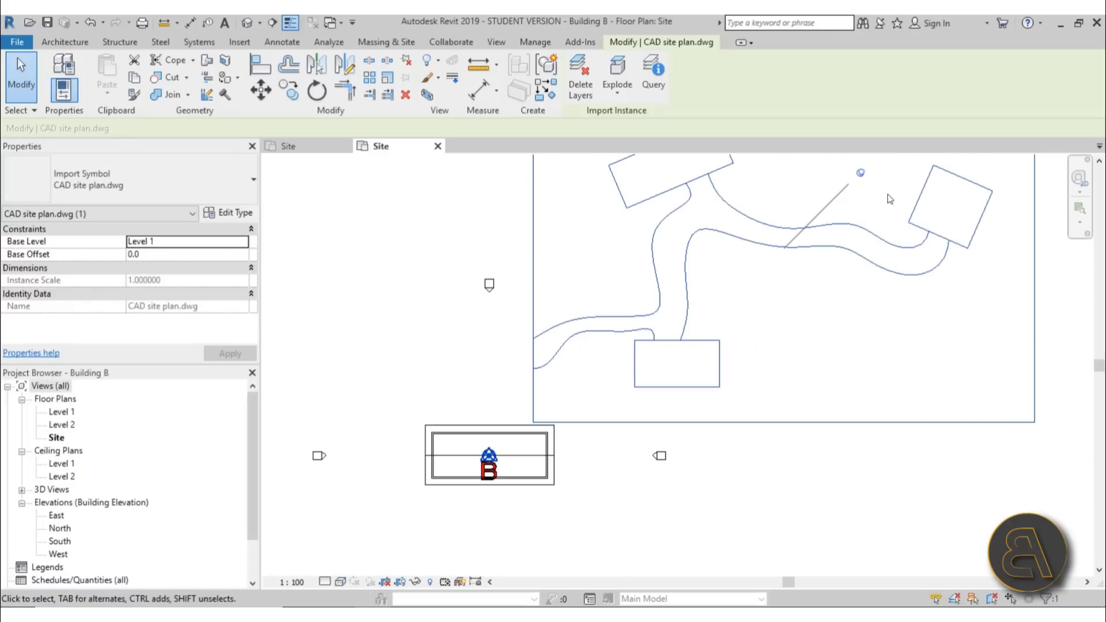
middle_drag(724, 241, 696, 301)
key(m)
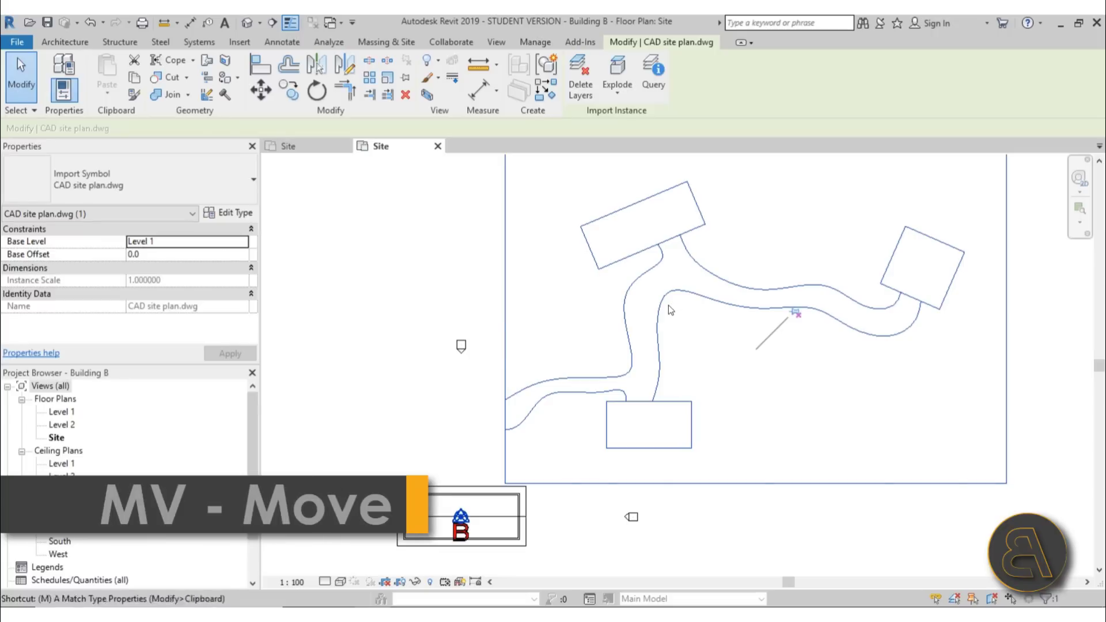
key(v)
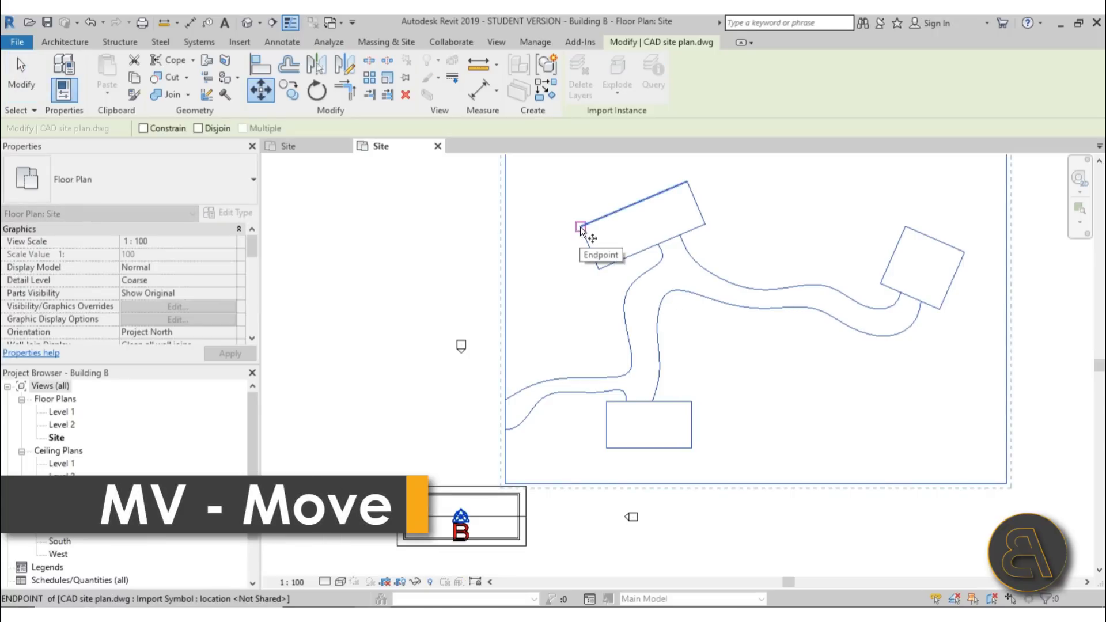
click(579, 227)
scroll(397, 478, up, 4)
click(390, 462)
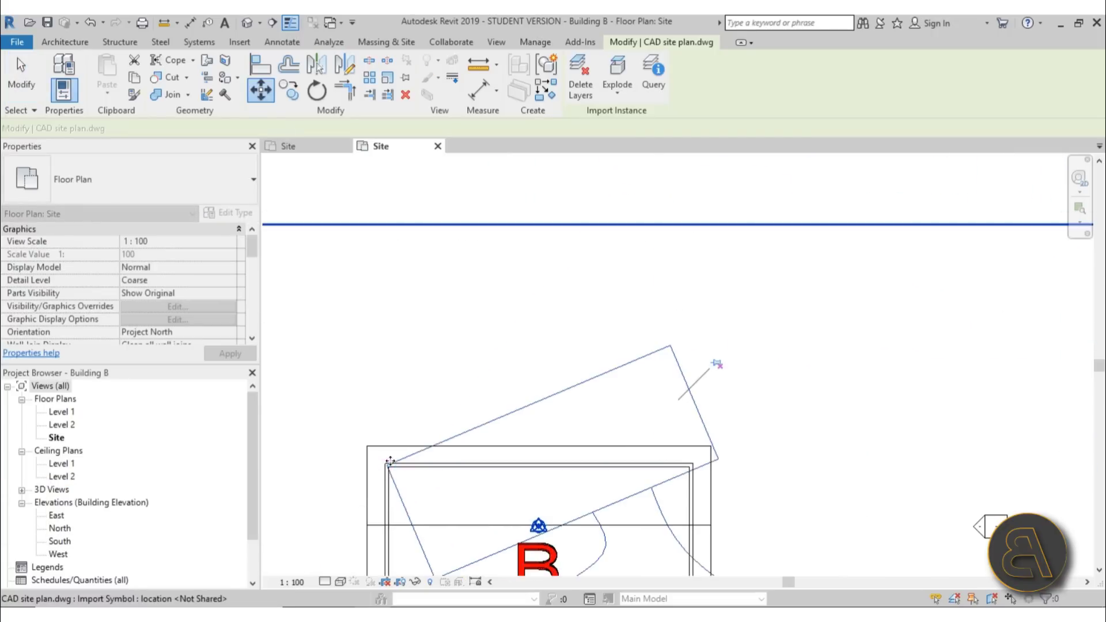
Move the CAD site plan by 141.4 at 135° so the outline's west corner snaps to Building B's outer northwest wall endpoint
scroll(387, 455, up, 3)
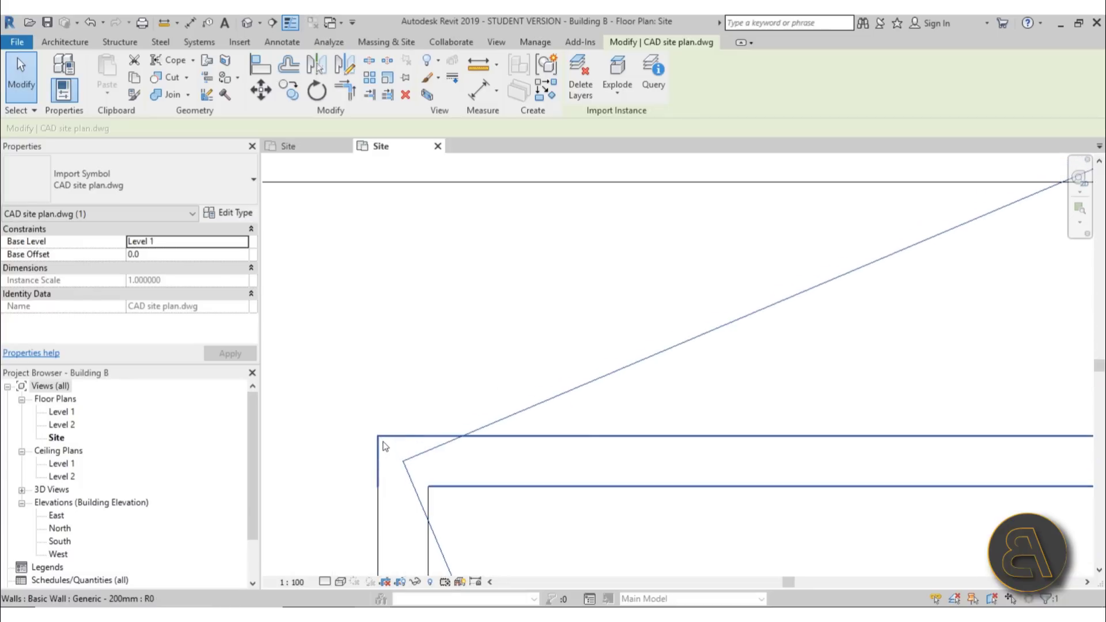
key(m)
key(v)
click(404, 461)
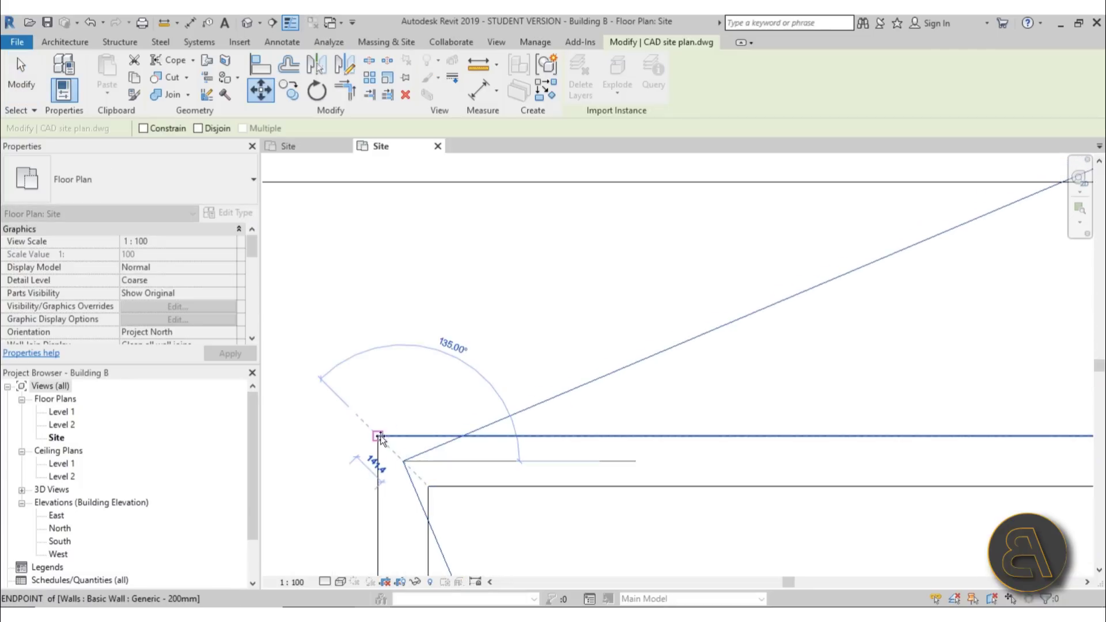
click(378, 437)
scroll(458, 349, down, 3)
scroll(449, 300, down, 2)
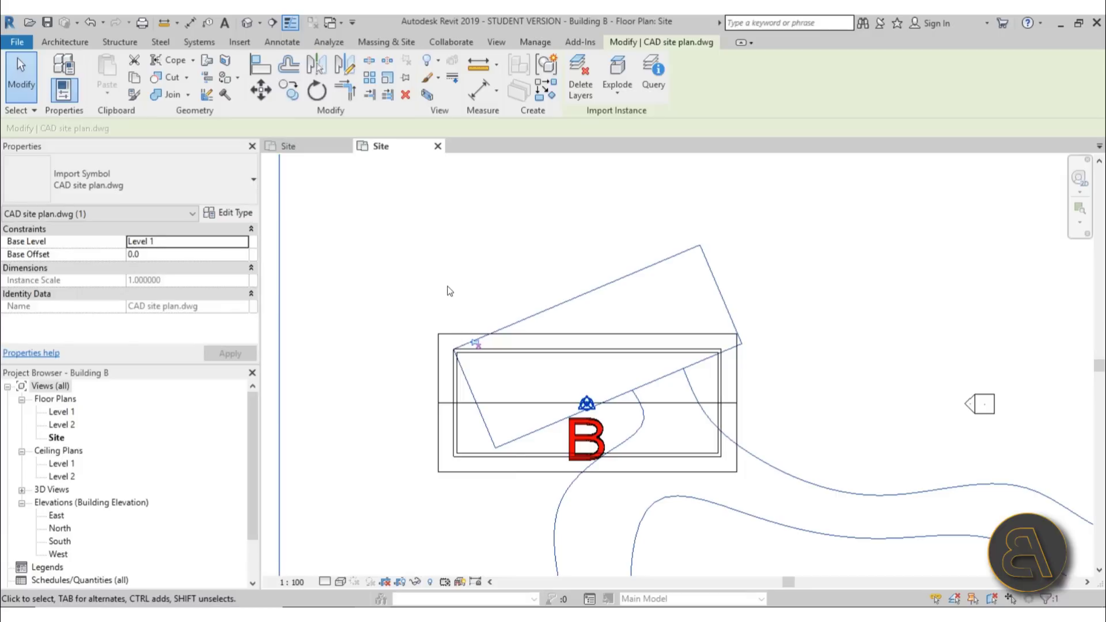
key(Escape)
scroll(415, 306, down, 2)
drag(650, 440, 683, 458)
scroll(544, 372, up, 5)
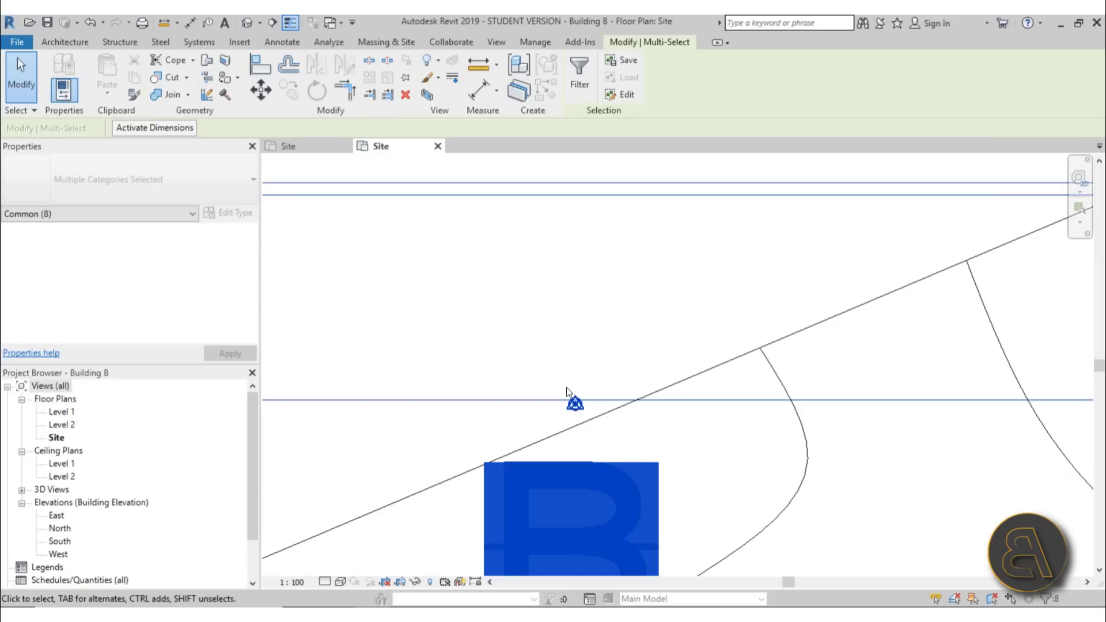
scroll(567, 389, down, 5)
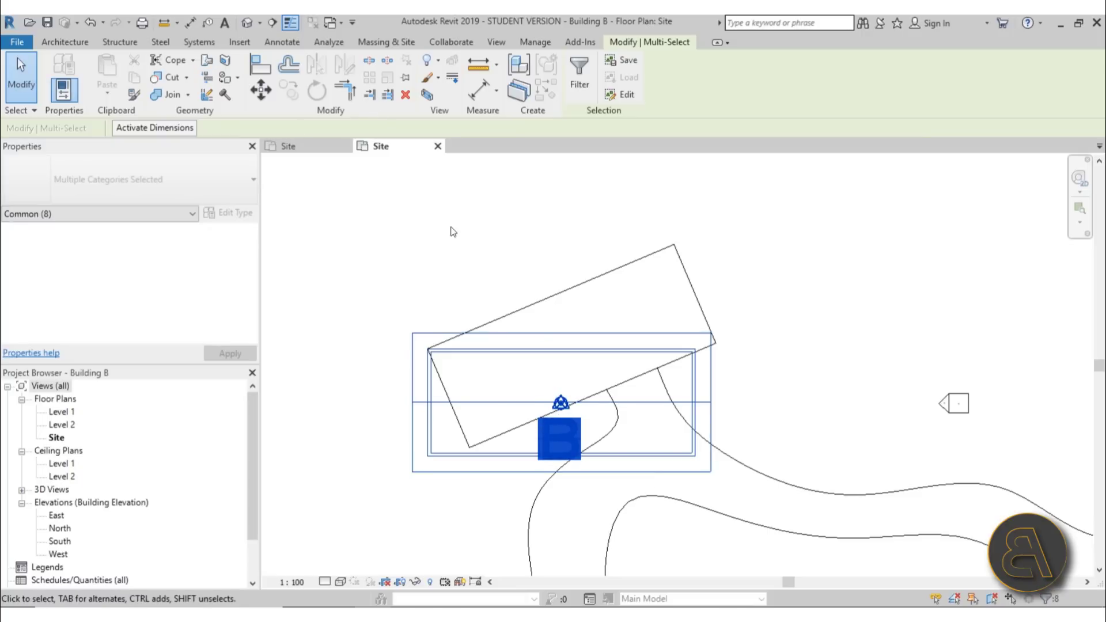
click(435, 267)
scroll(464, 313, down, 3)
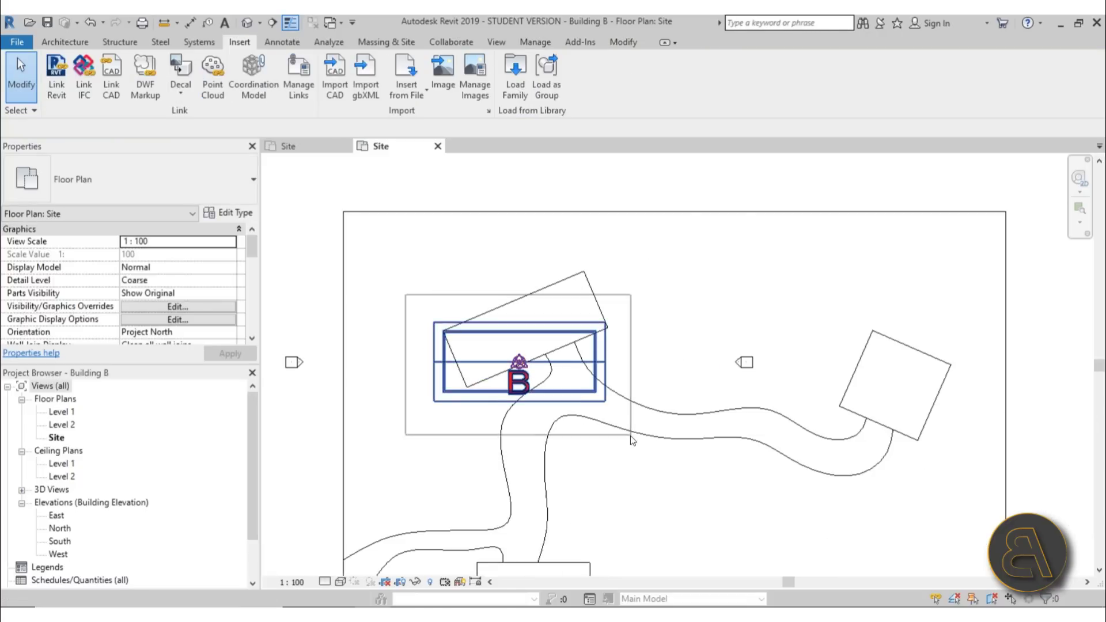
Rotate Building B, excluding its base and survey points, about the outer northwest wall corner onto the CAD plan's rotated northern outline
drag(630, 436, 627, 407)
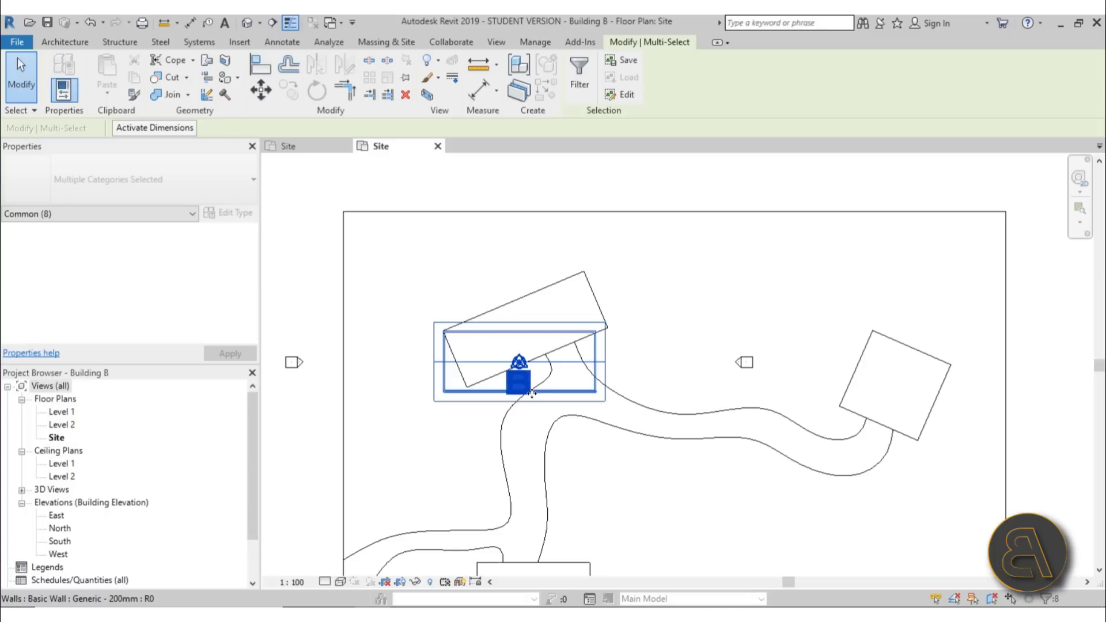
scroll(522, 371, up, 5)
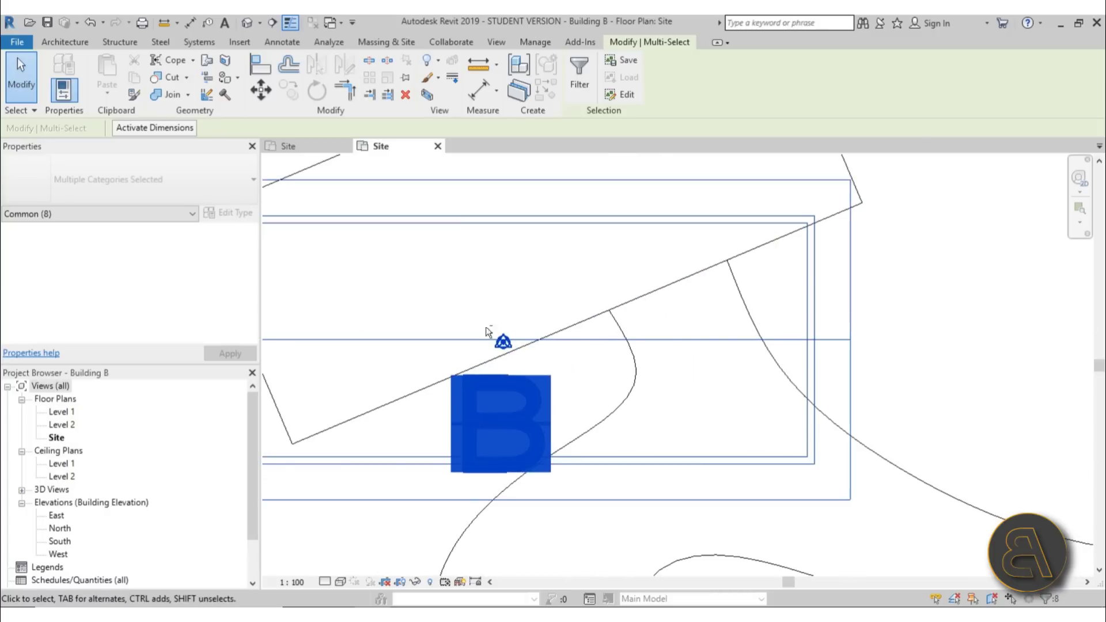
shift+click(526, 357)
scroll(525, 357, down, 3)
middle_drag(525, 357, 578, 389)
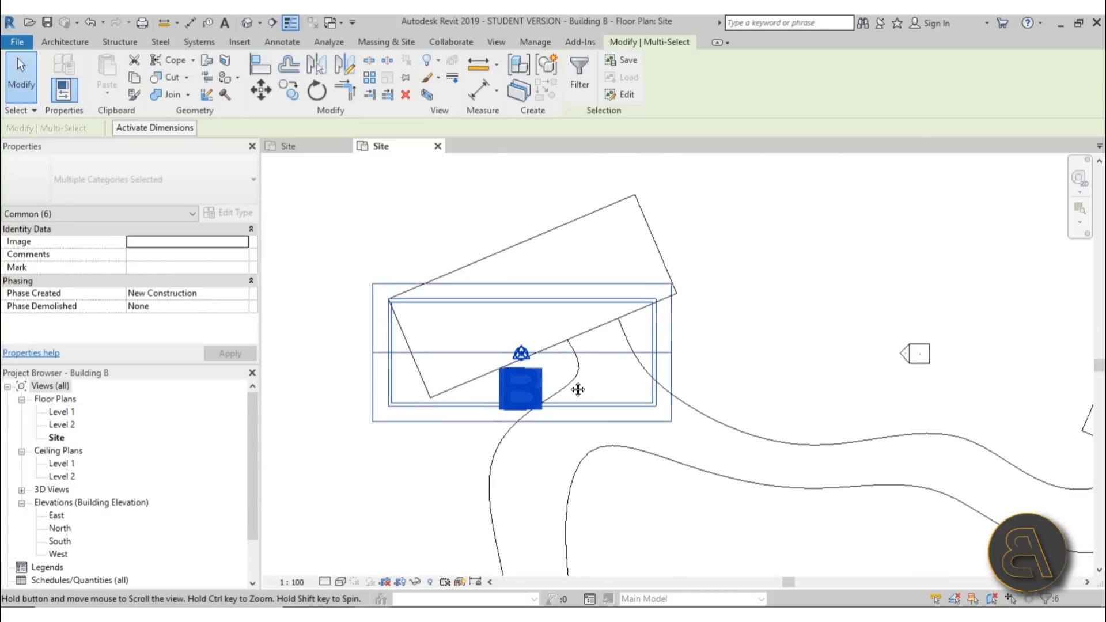
scroll(483, 329, up, 1)
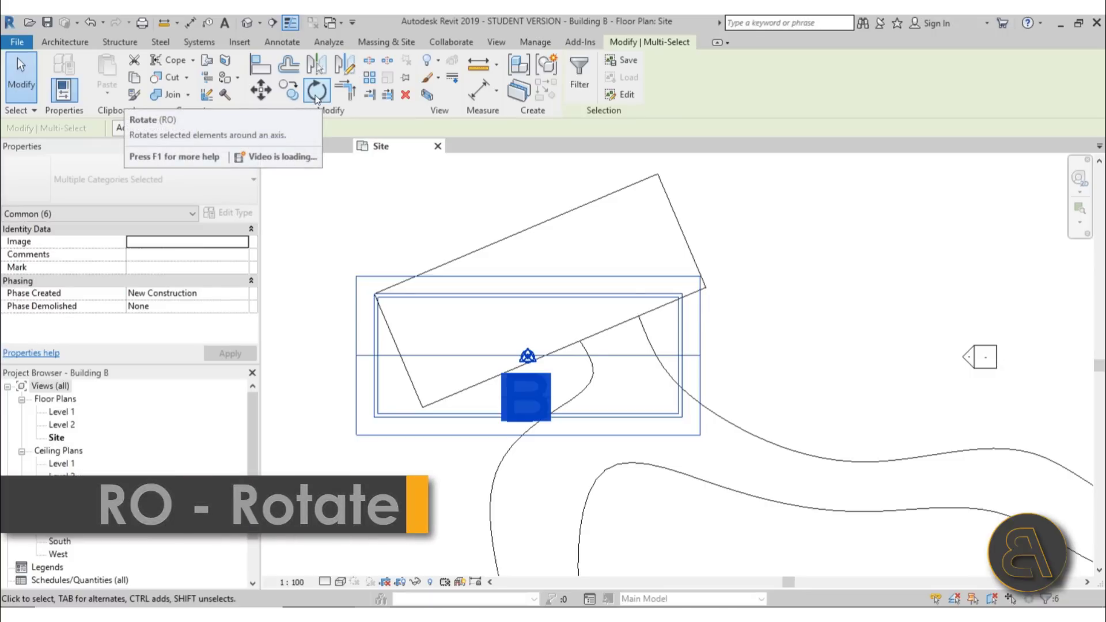
click(316, 92)
click(417, 130)
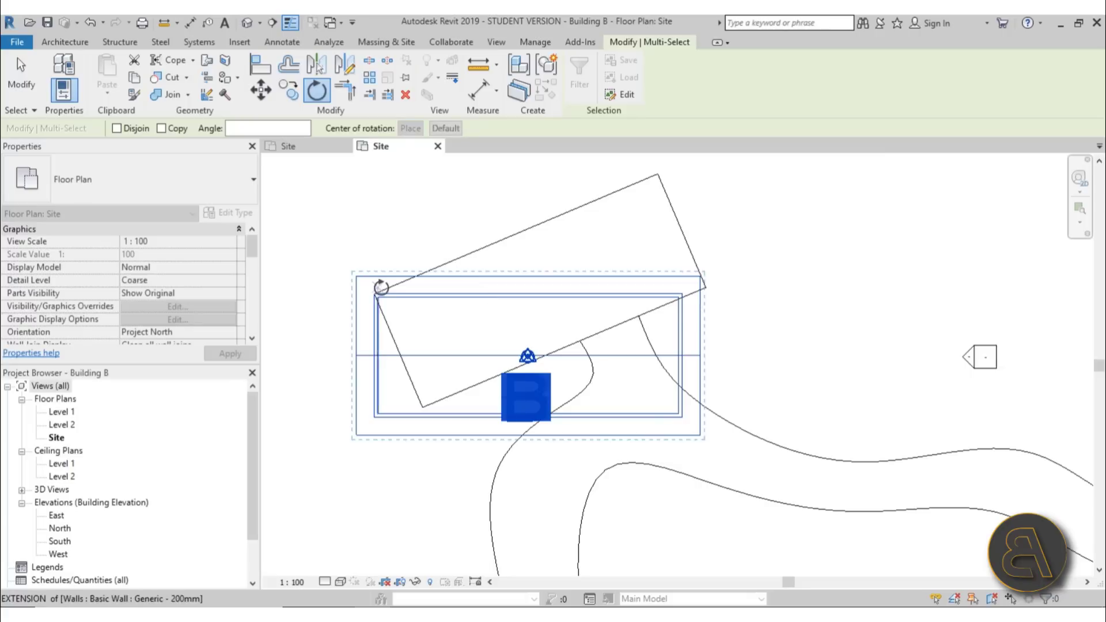
scroll(375, 297, up, 3)
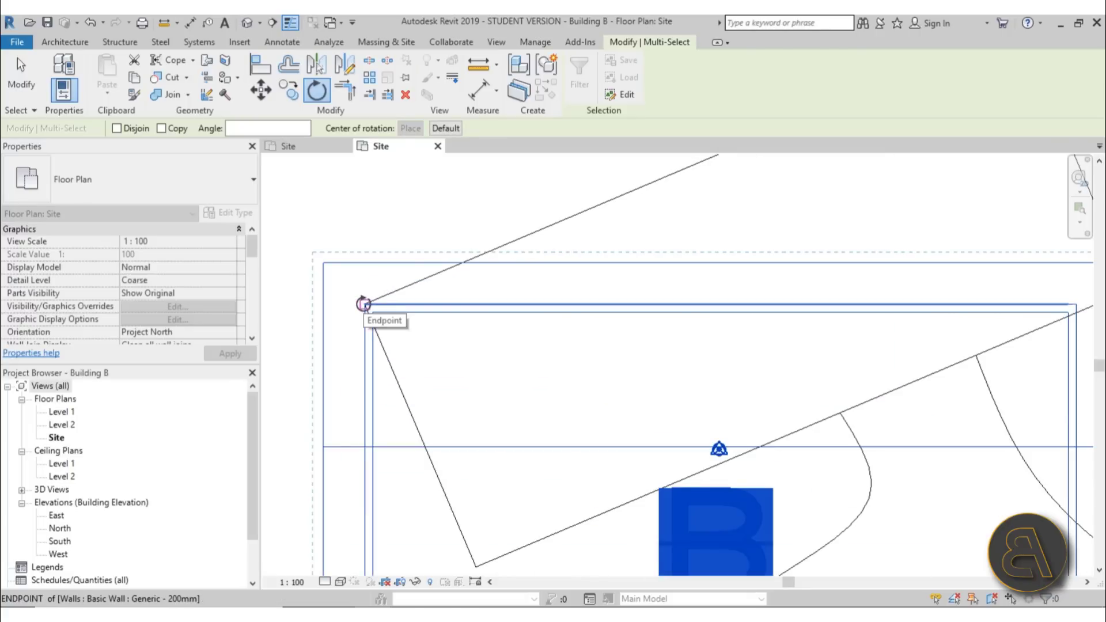
click(363, 304)
scroll(388, 390, down, 3)
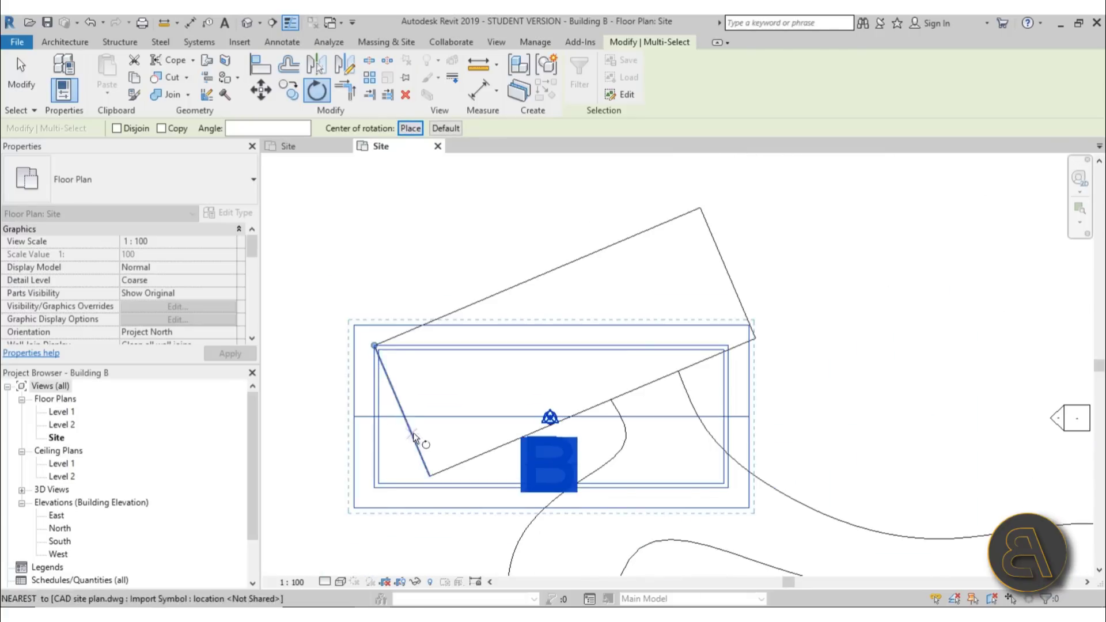
click(606, 343)
click(590, 253)
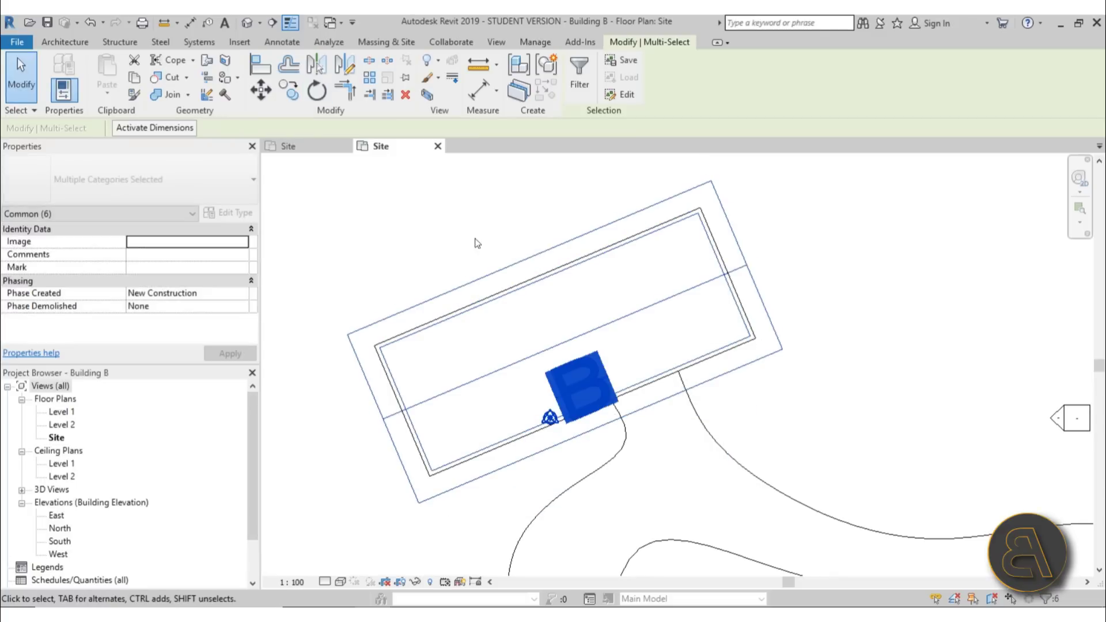
key(Escape)
scroll(596, 376, down, 4)
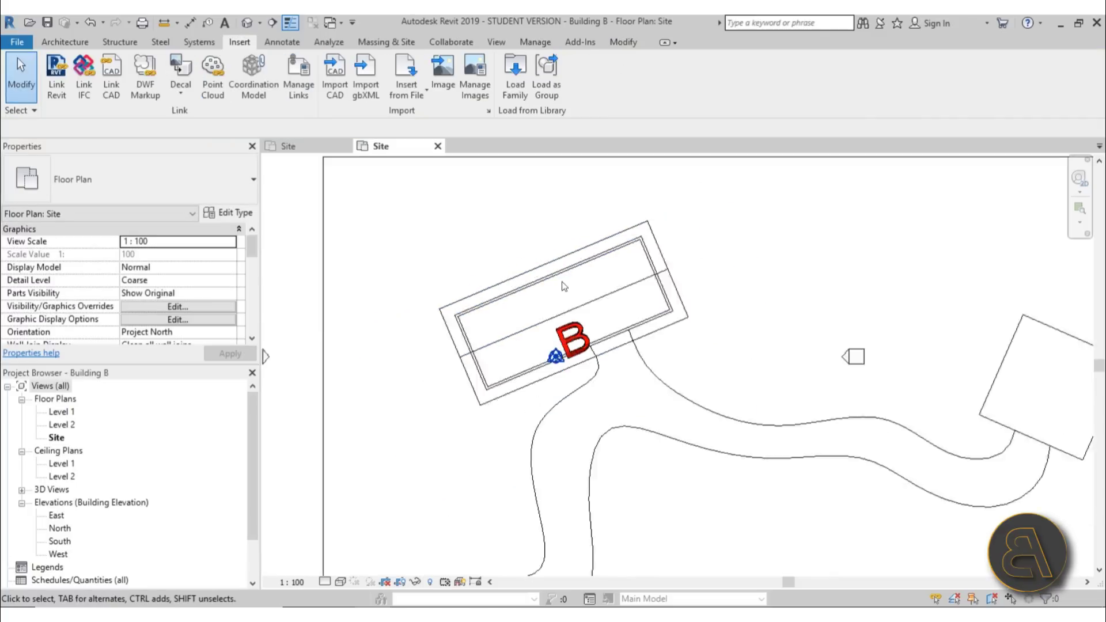
Unclip the project base point and move it to the southwest corner of the CAD site boundary
scroll(576, 342, up, 5)
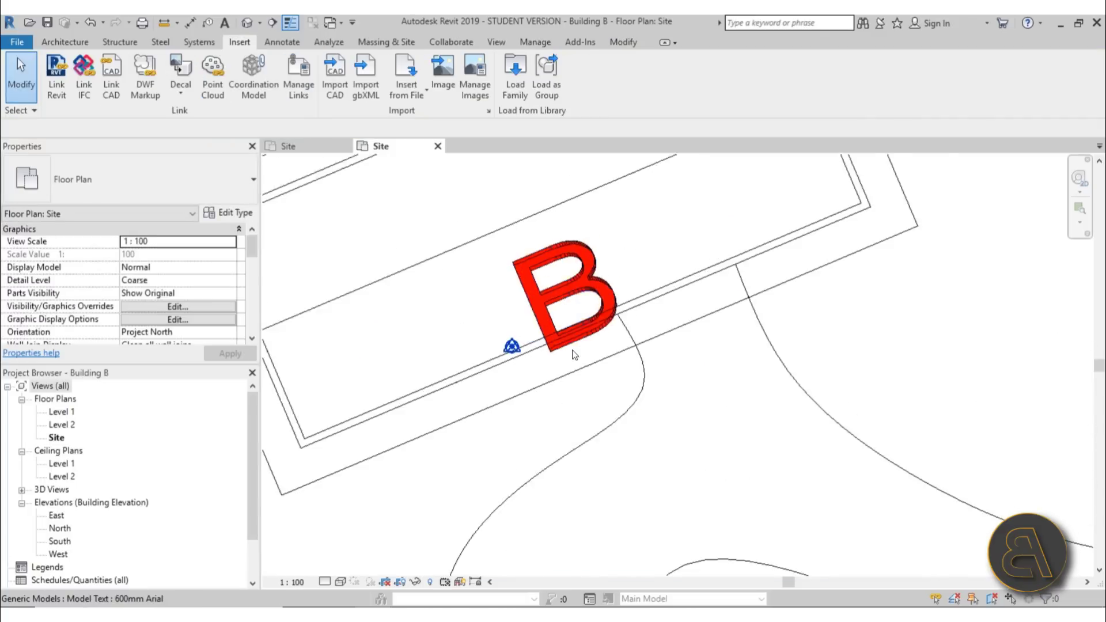
click(520, 353)
scroll(644, 330, down, 3)
scroll(558, 299, up, 2)
key(Escape)
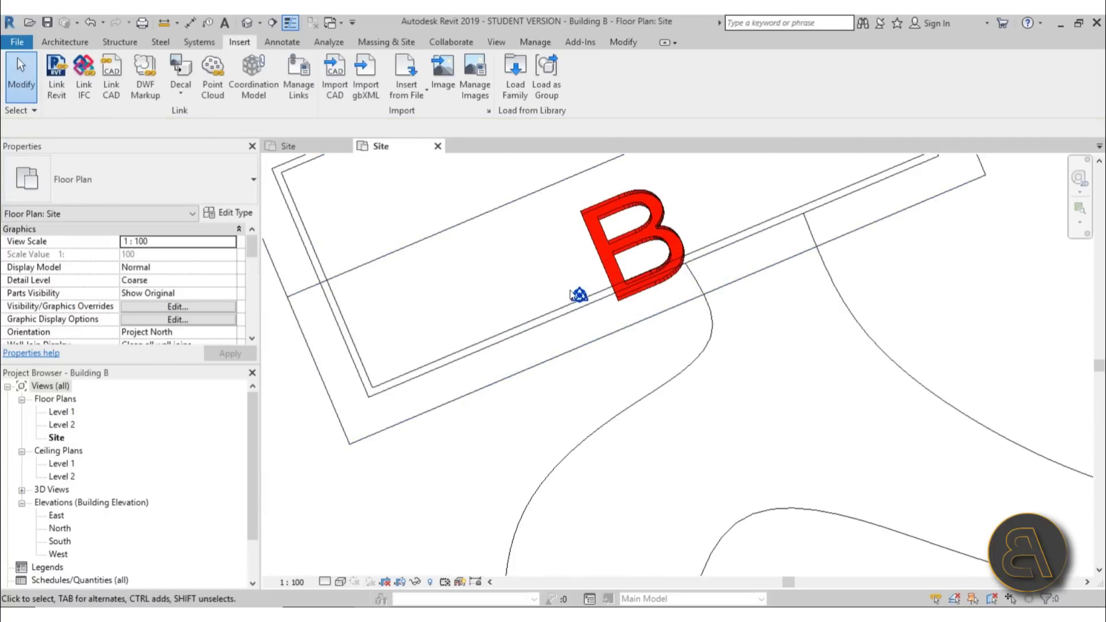
click(580, 297)
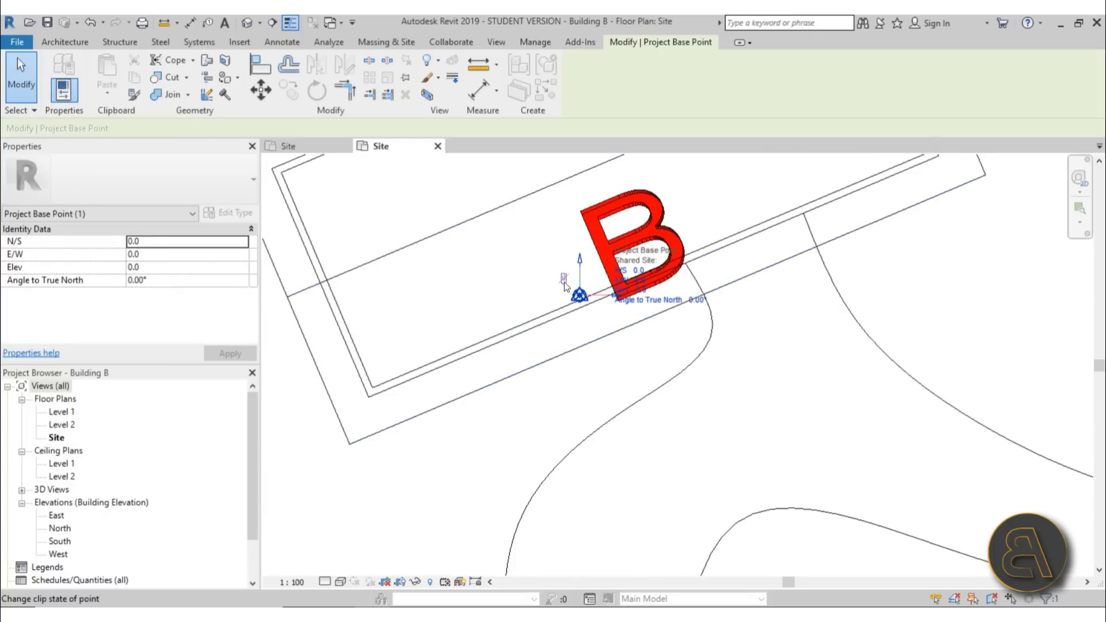
key(m)
key(v)
click(580, 296)
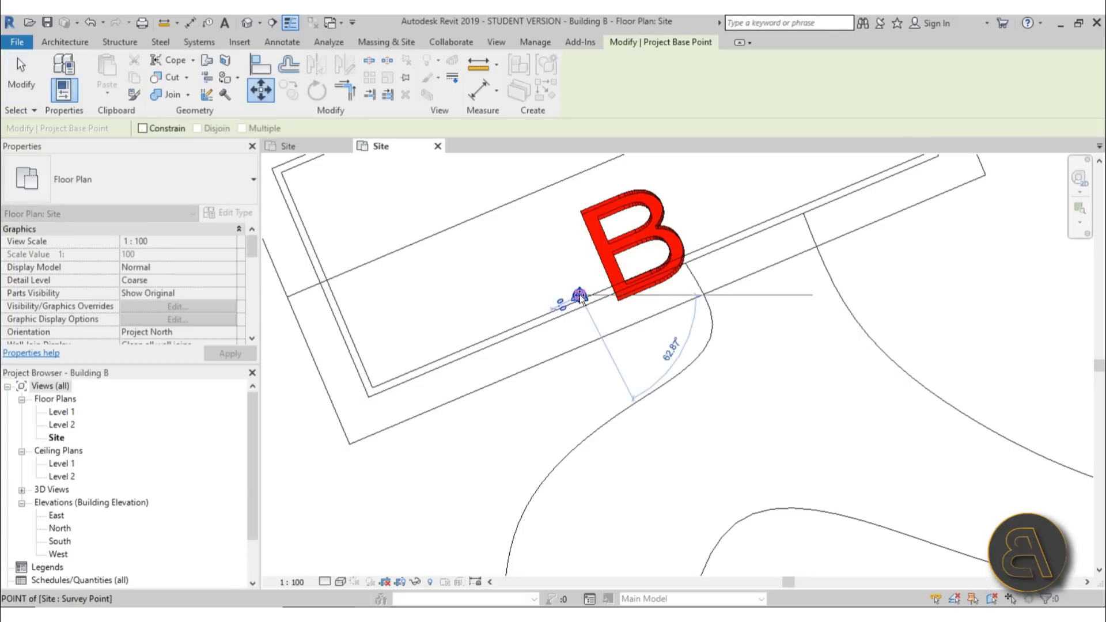
scroll(499, 431, down, 4)
scroll(498, 431, down, 2)
middle_drag(498, 431, 608, 220)
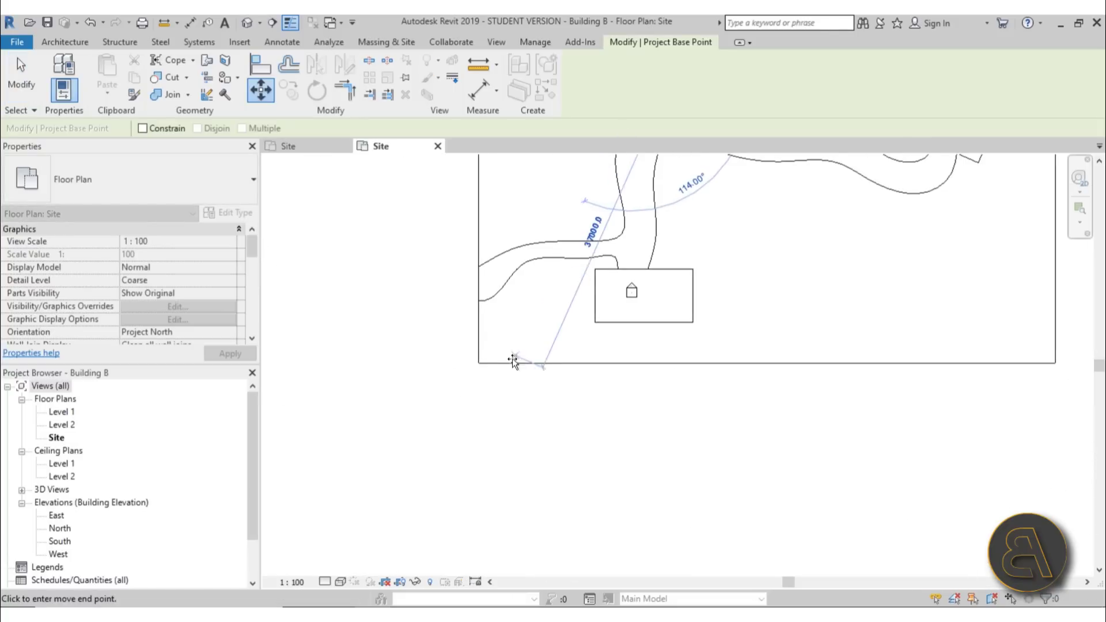
click(479, 364)
scroll(475, 351, up, 3)
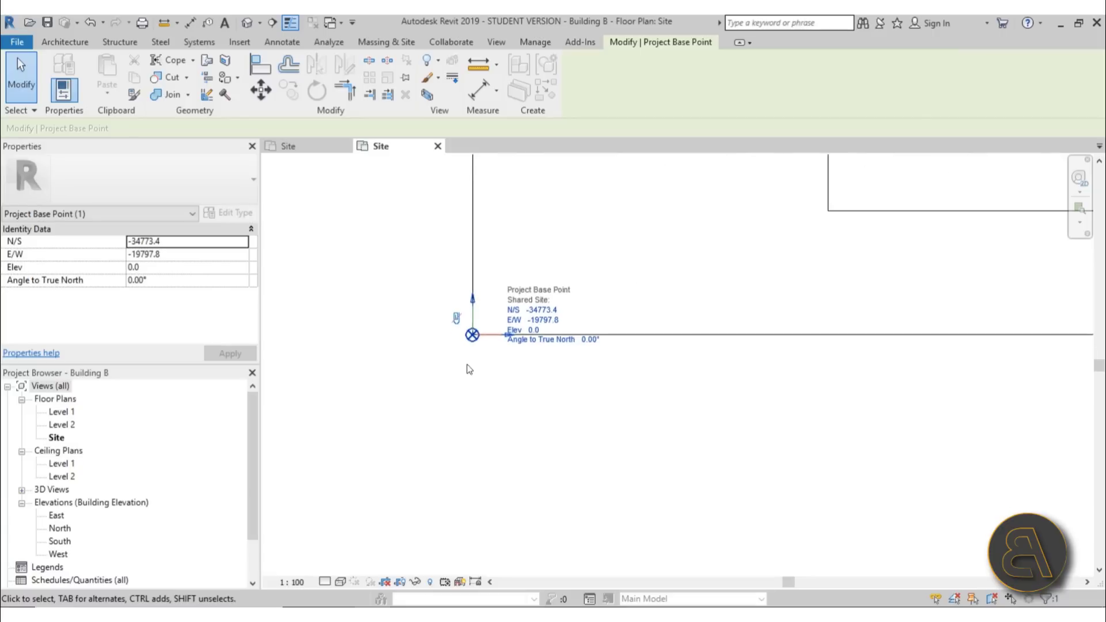
Unclip the survey point, move it onto the project base point at the site boundary's southwest corner, and clip it again
middle_drag(477, 334, 434, 573)
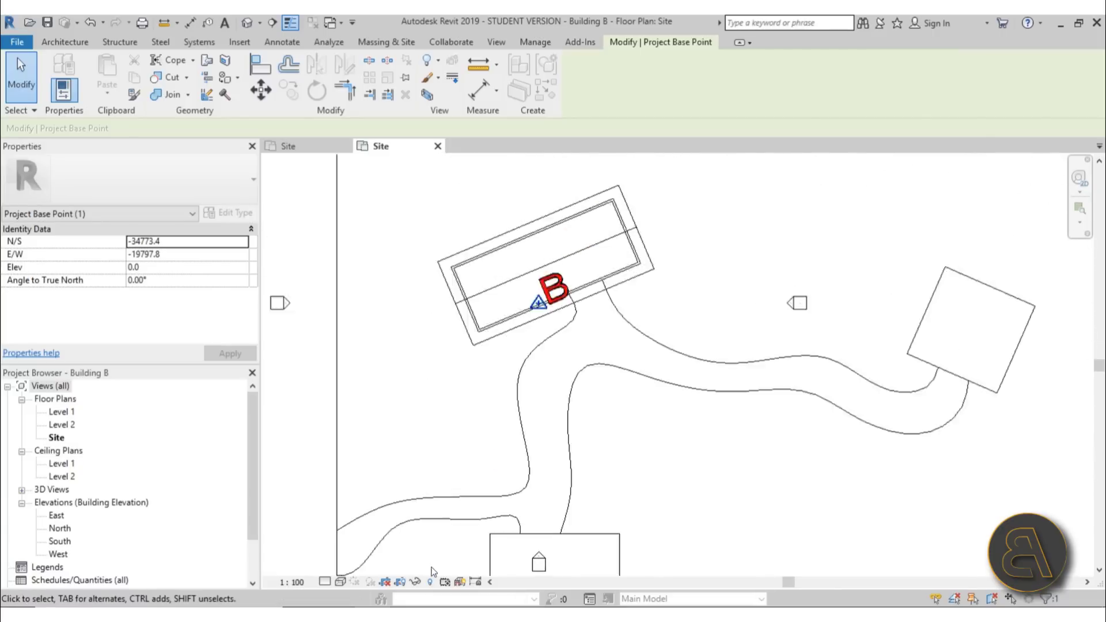
scroll(532, 291, up, 5)
click(548, 323)
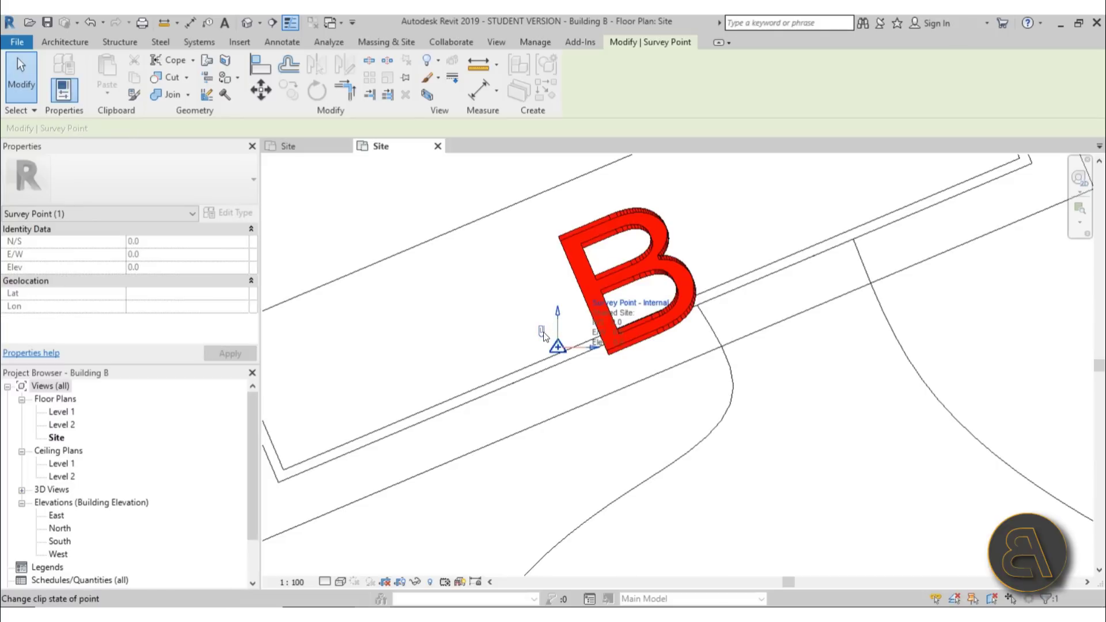
key(m)
key(v)
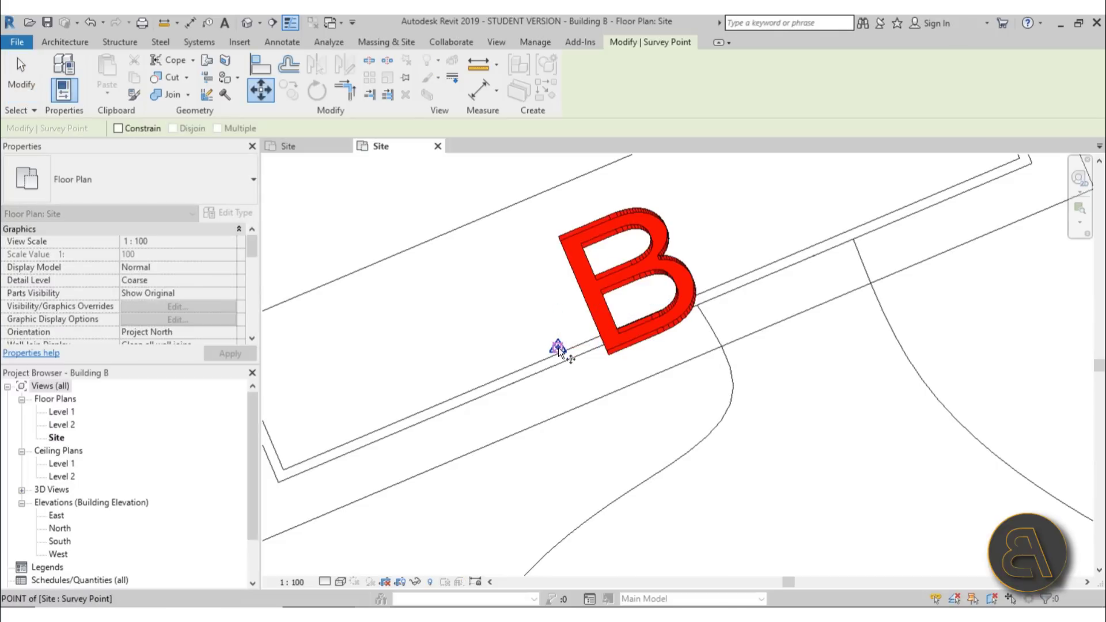
click(558, 346)
scroll(551, 265, down, 4)
scroll(461, 447, up, 5)
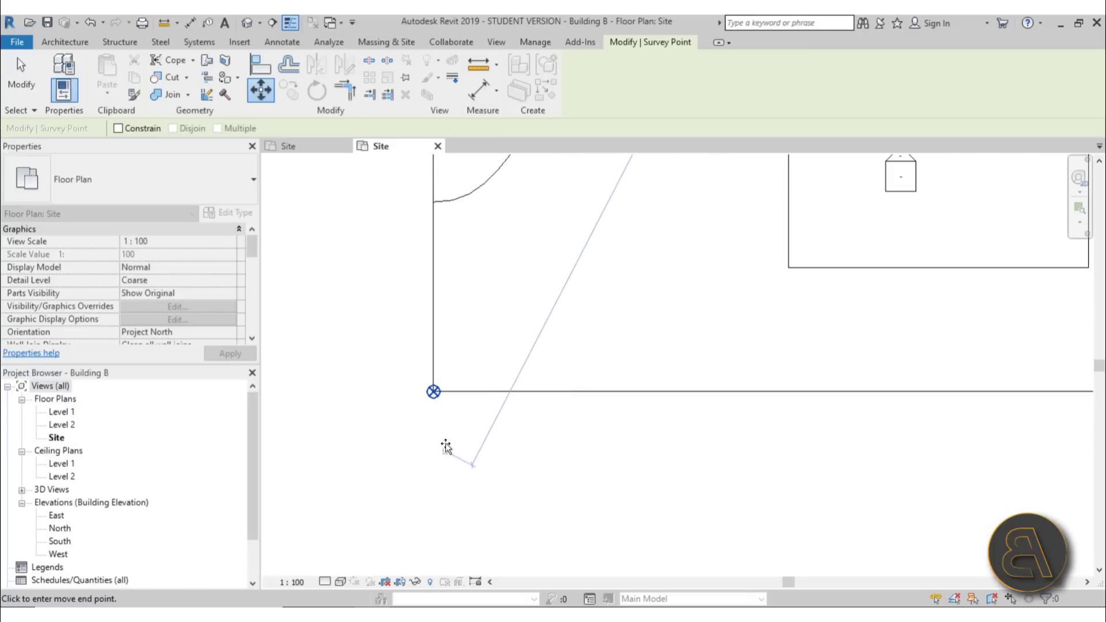
click(433, 392)
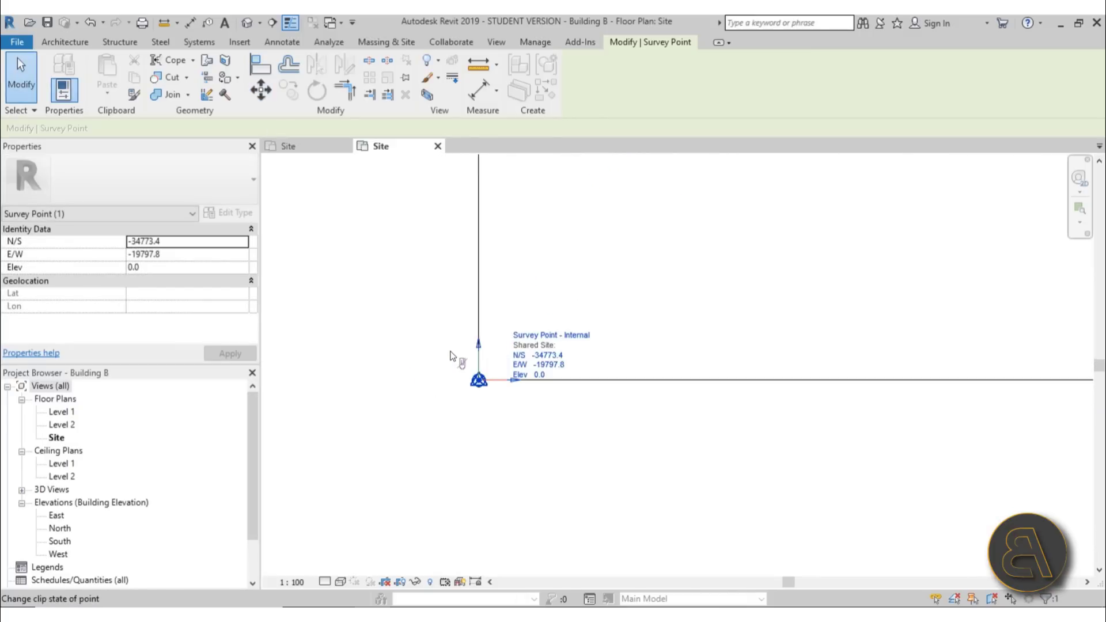
scroll(403, 414, down, 4)
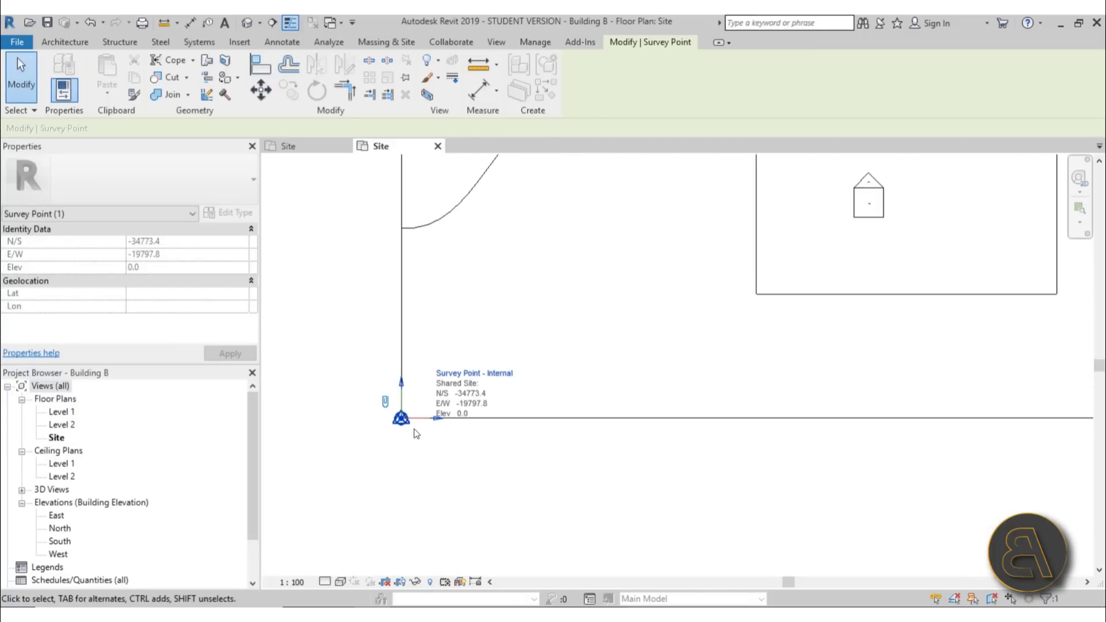
Delete the imported CAD site plan from Building B, and save and close the file
click(552, 429)
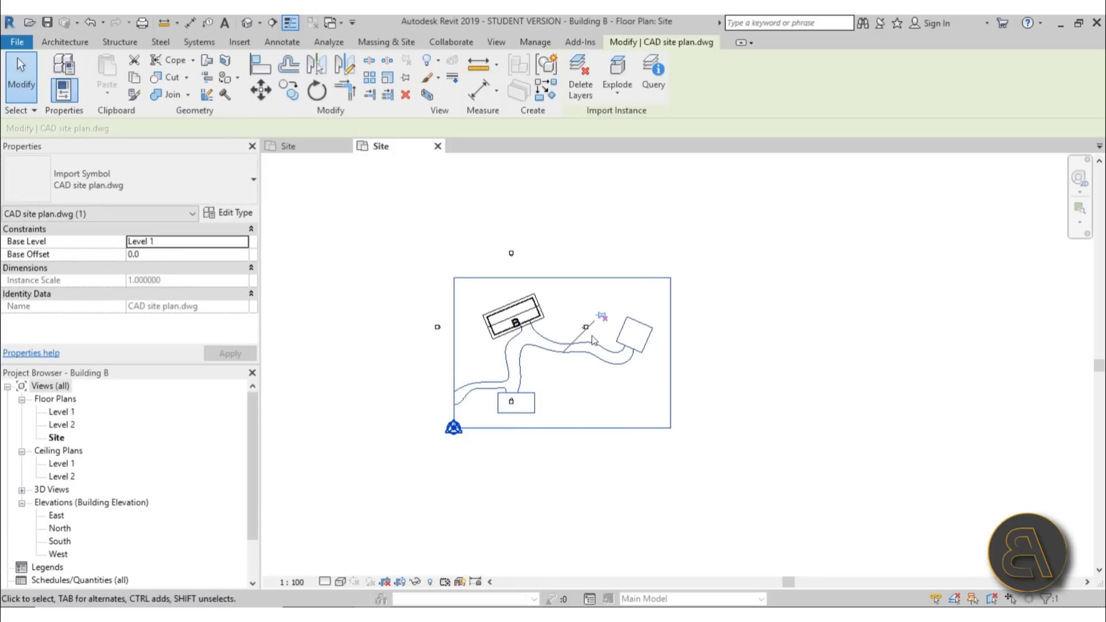
key(Delete)
scroll(469, 374, up, 3)
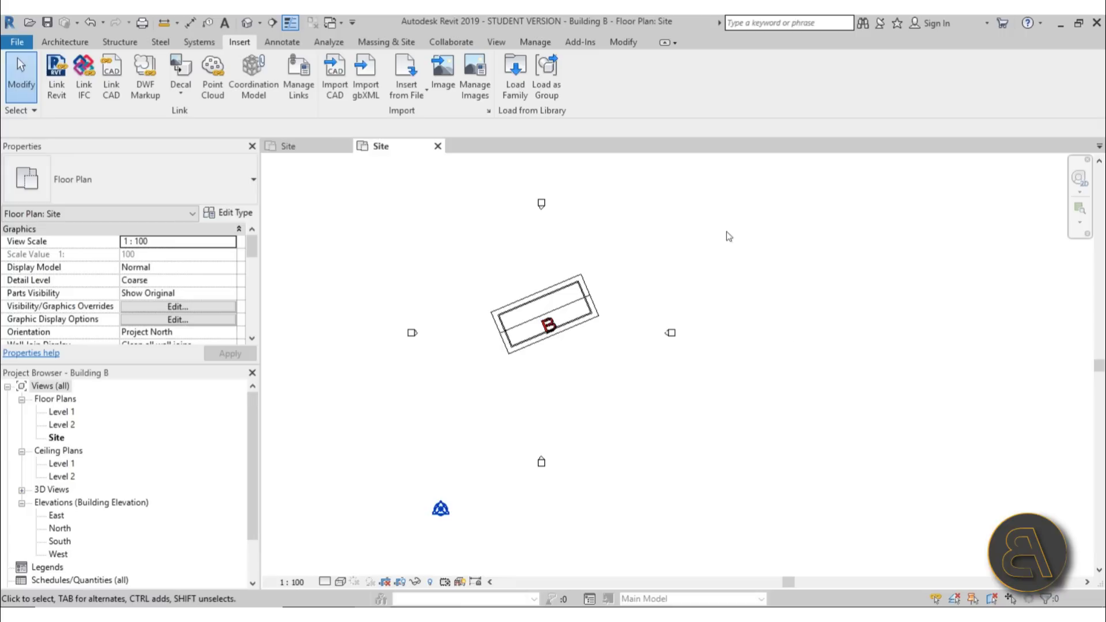
click(53, 22)
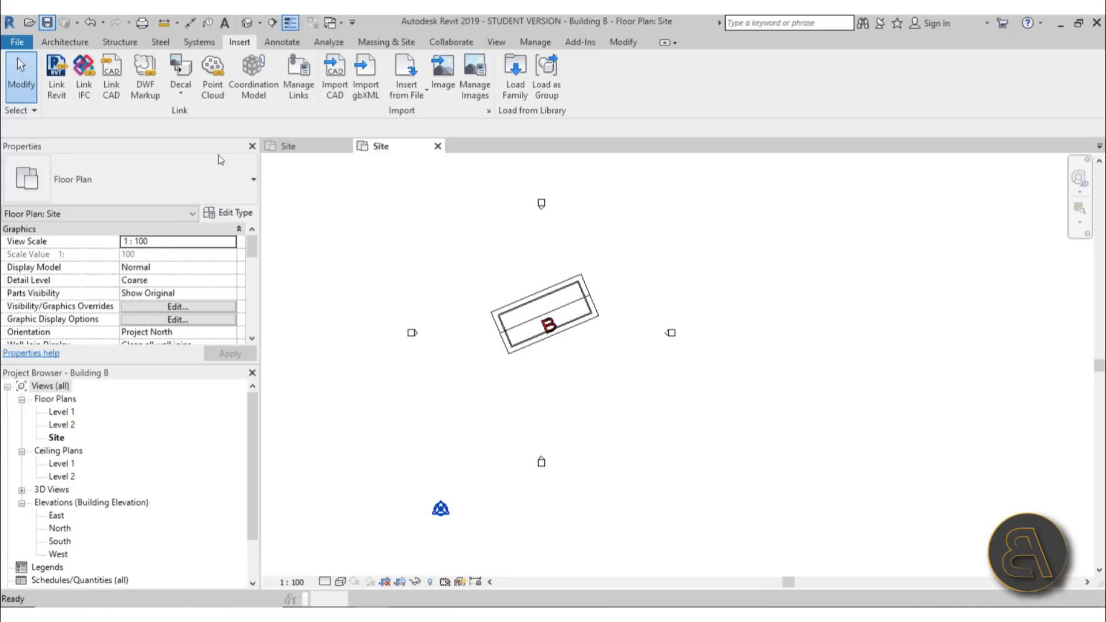
click(438, 146)
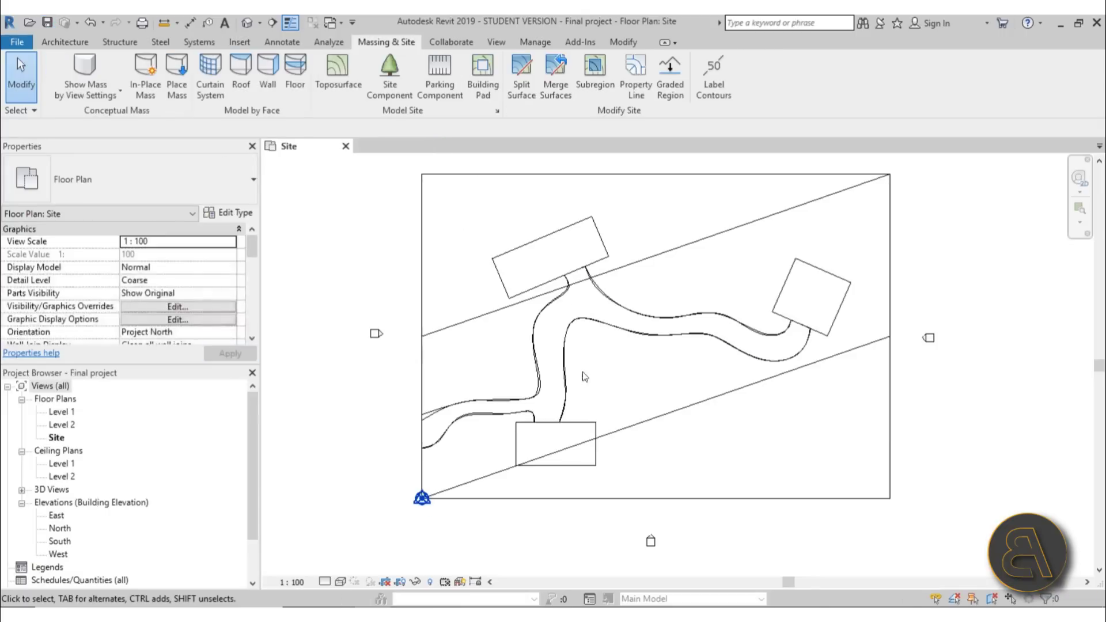
Open the Building C file from the desktop and maximize the Revit window
double_click(600, 15)
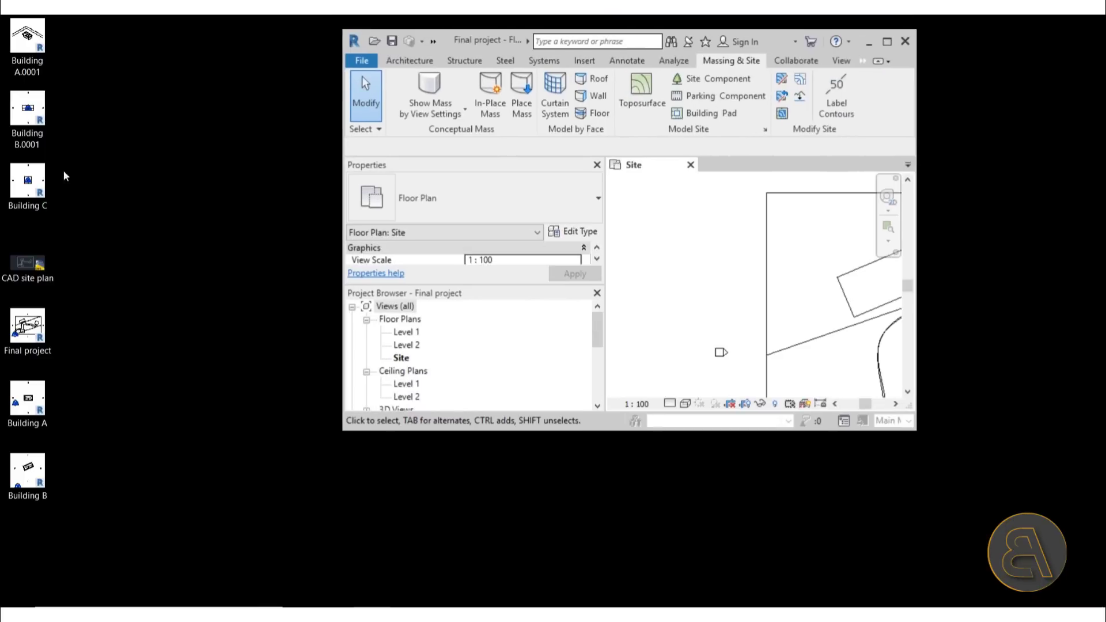
double_click(19, 207)
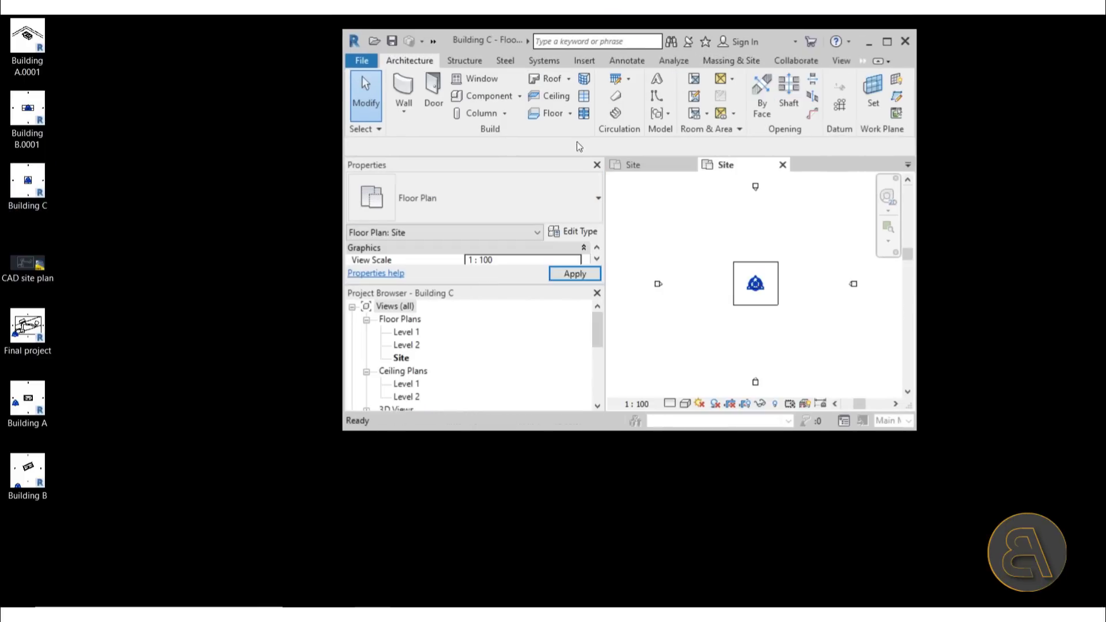
click(888, 42)
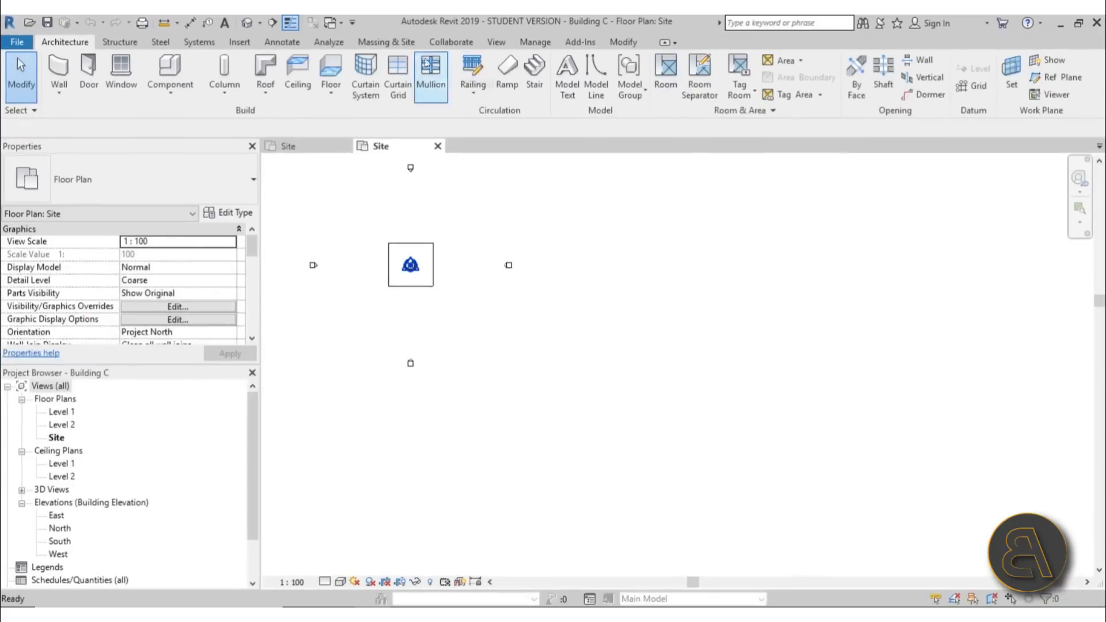
Import CAD site plan.dwg into Building C, positioned Auto - Origin to Origin and placed at Level 1
click(243, 44)
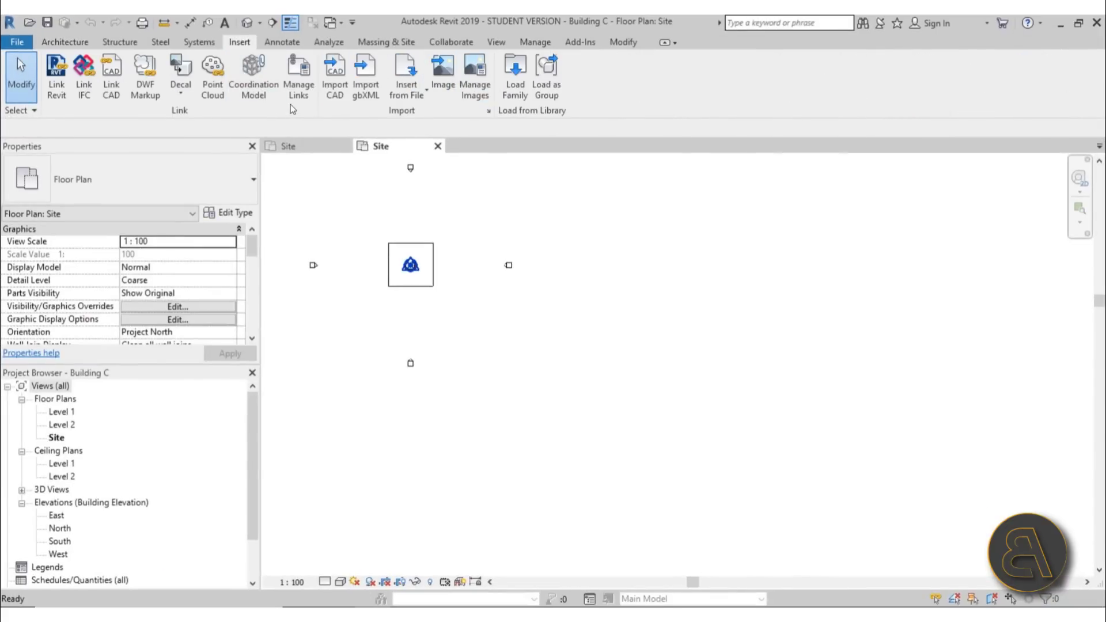
click(335, 75)
double_click(482, 242)
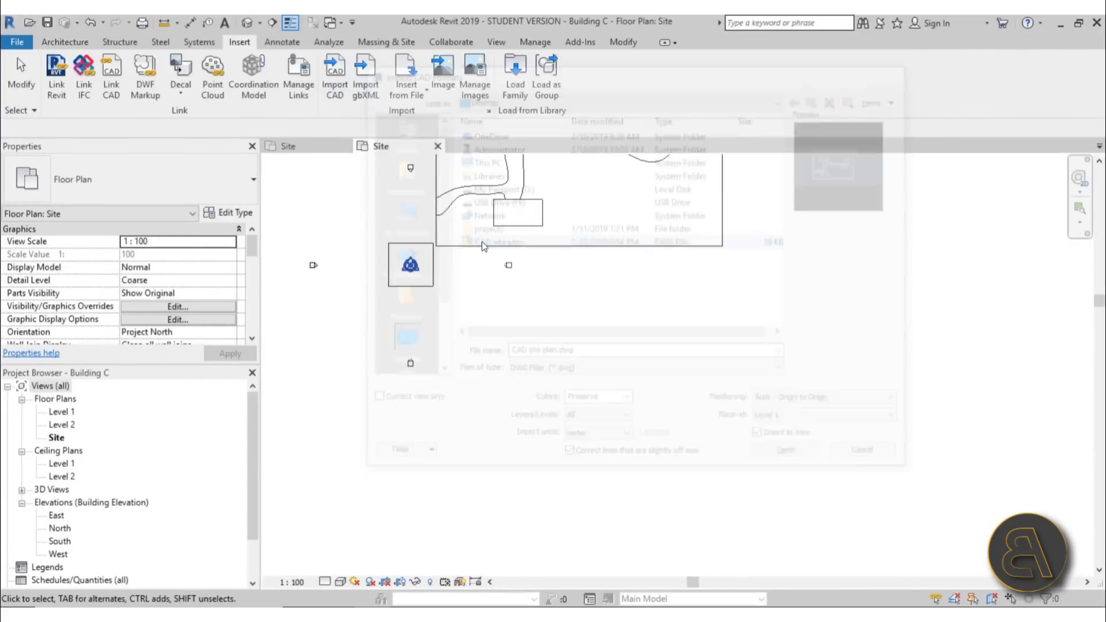
middle_drag(570, 193, 575, 265)
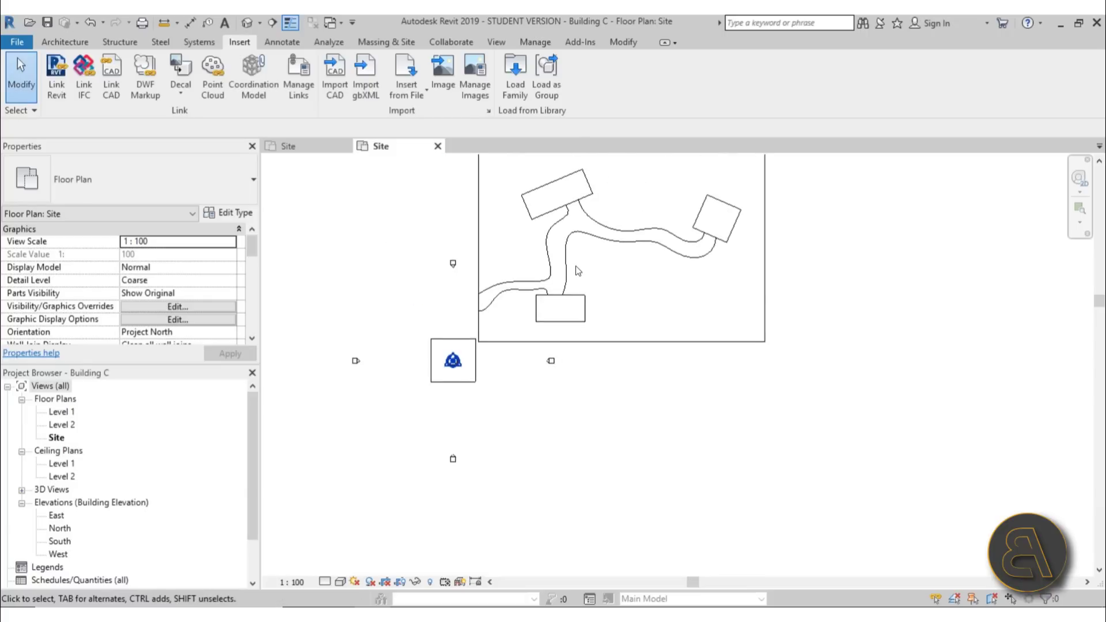
Select the imported CAD plan in Building C and set the view's visual style to Wireframe
click(608, 223)
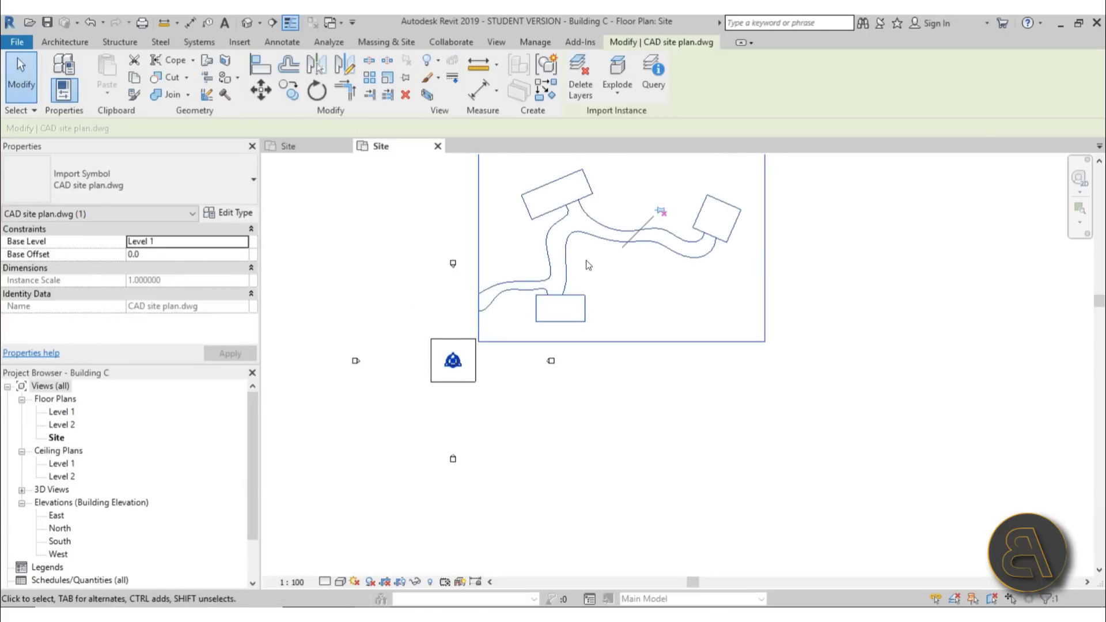
click(341, 582)
click(364, 510)
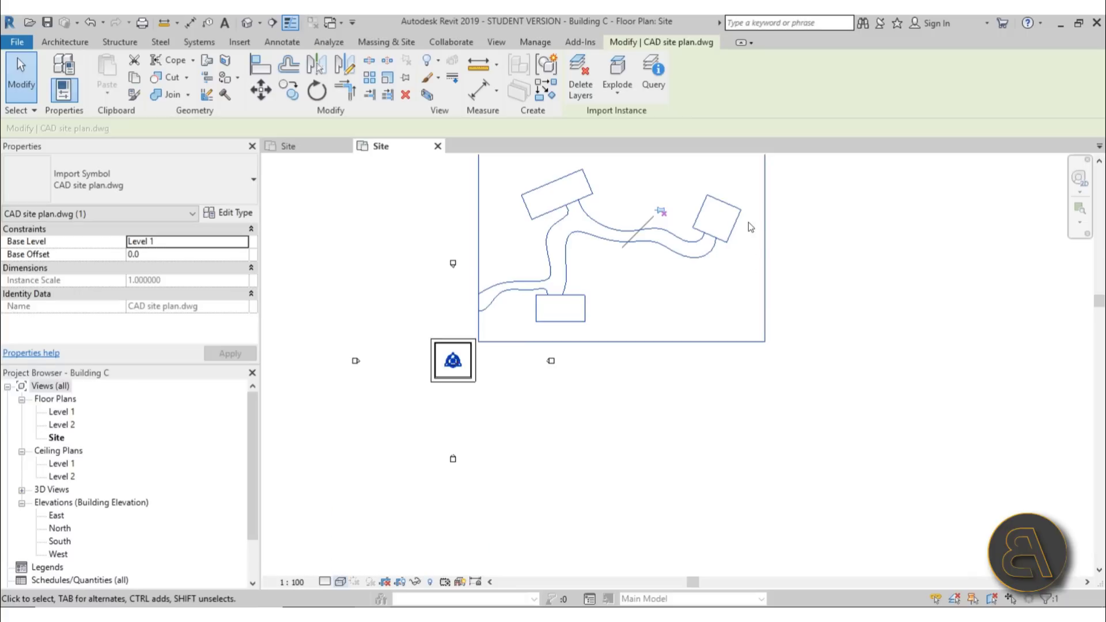
Move the imported CAD plan so the upper corner of its Building C outline meets the upper-right outer wall corner of the modelled building
click(663, 270)
click(718, 234)
key(m)
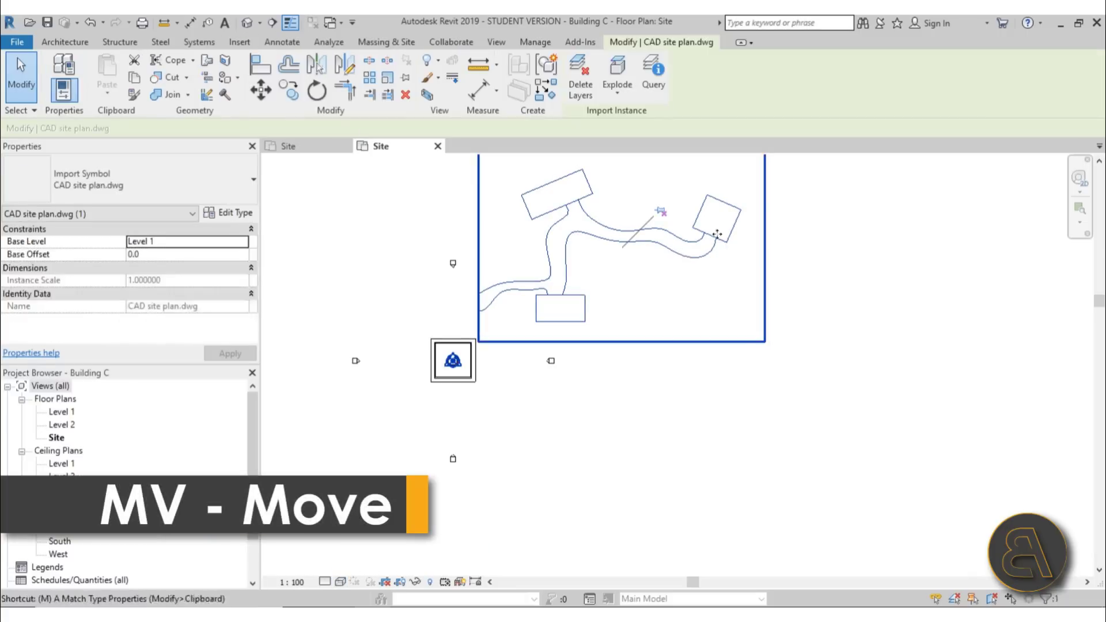
key(v)
click(714, 239)
scroll(446, 346, up, 4)
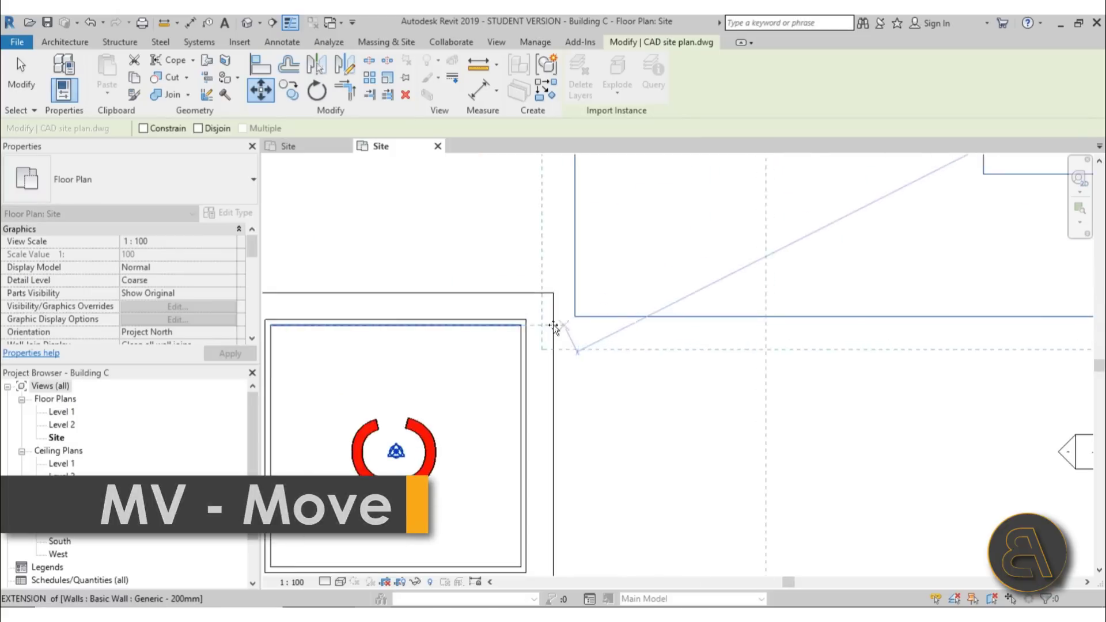
scroll(553, 326, down, 1)
click(538, 317)
scroll(655, 283, down, 3)
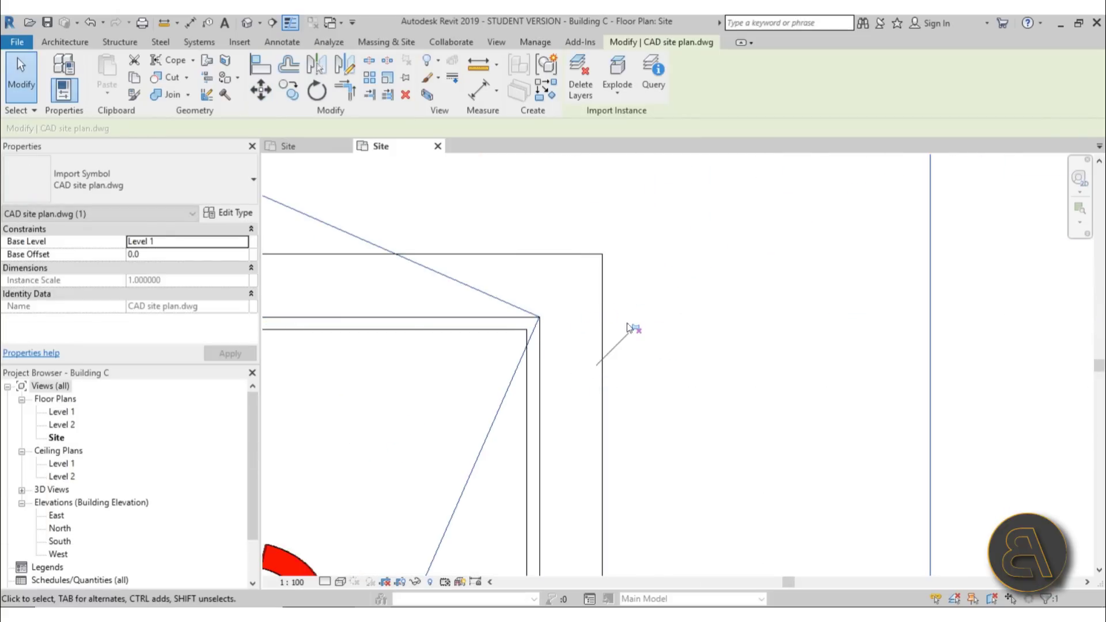
Rotate the Building C elements, without the CAD plan and base points, about the shared wall corner to align with the CAD building outline
click(655, 279)
drag(490, 239, 644, 377)
scroll(554, 345, up, 3)
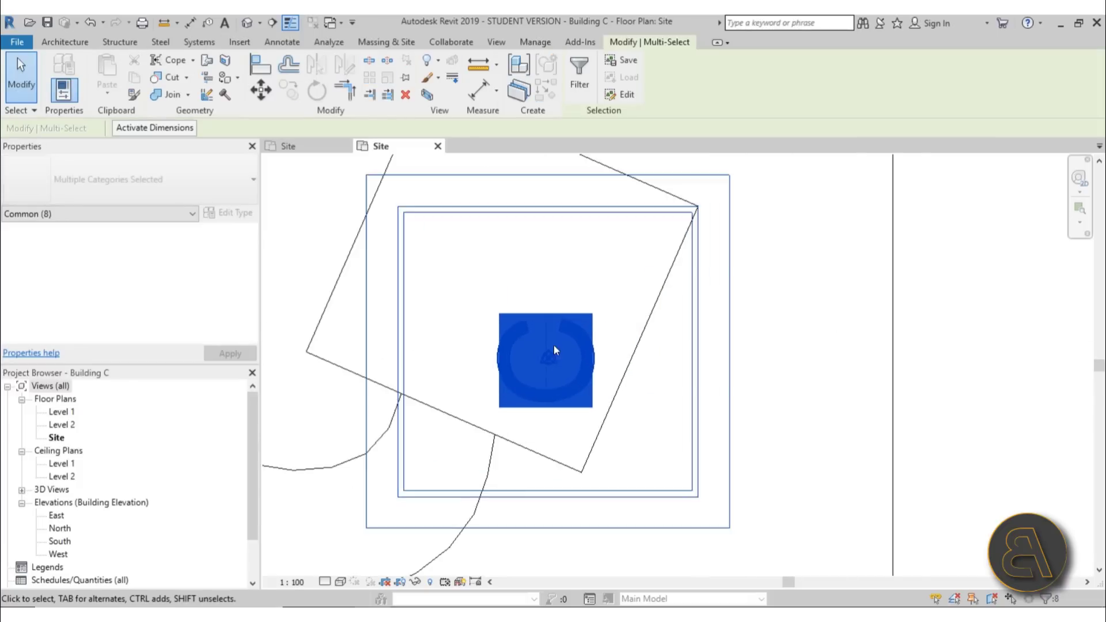
scroll(555, 349, up, 4)
scroll(564, 415, down, 8)
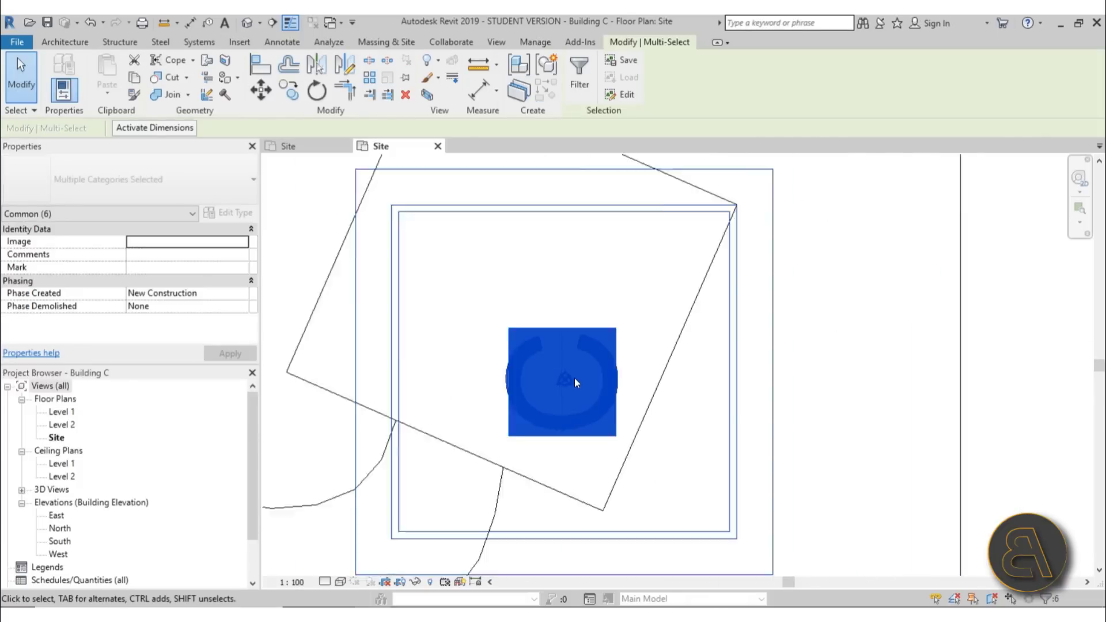
key(r)
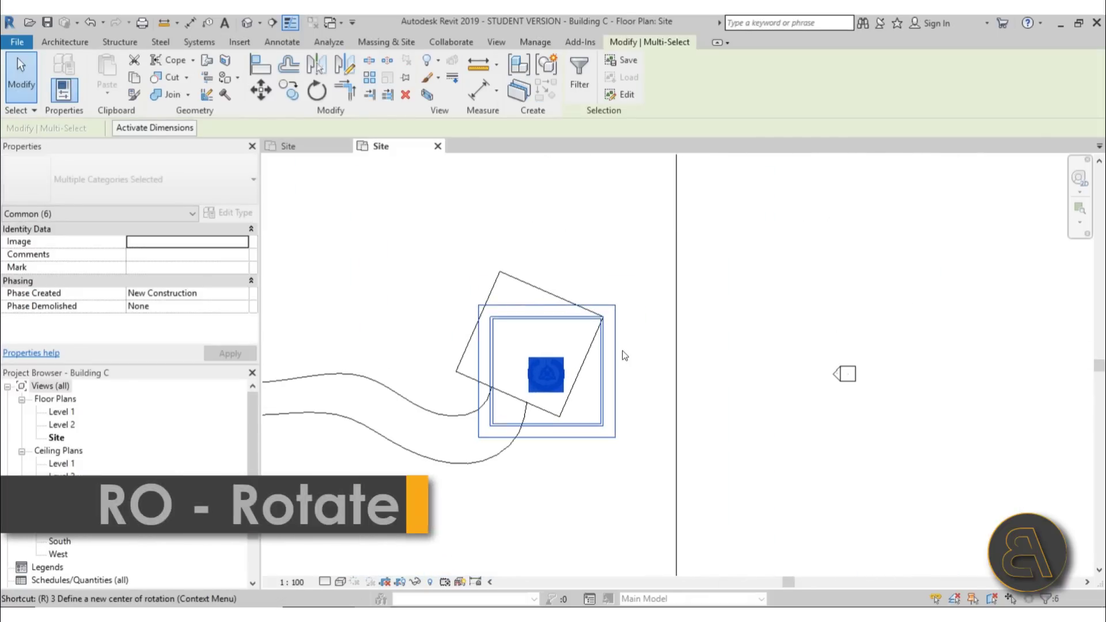
key(o)
scroll(599, 323, up, 4)
click(408, 128)
scroll(627, 296, up, 3)
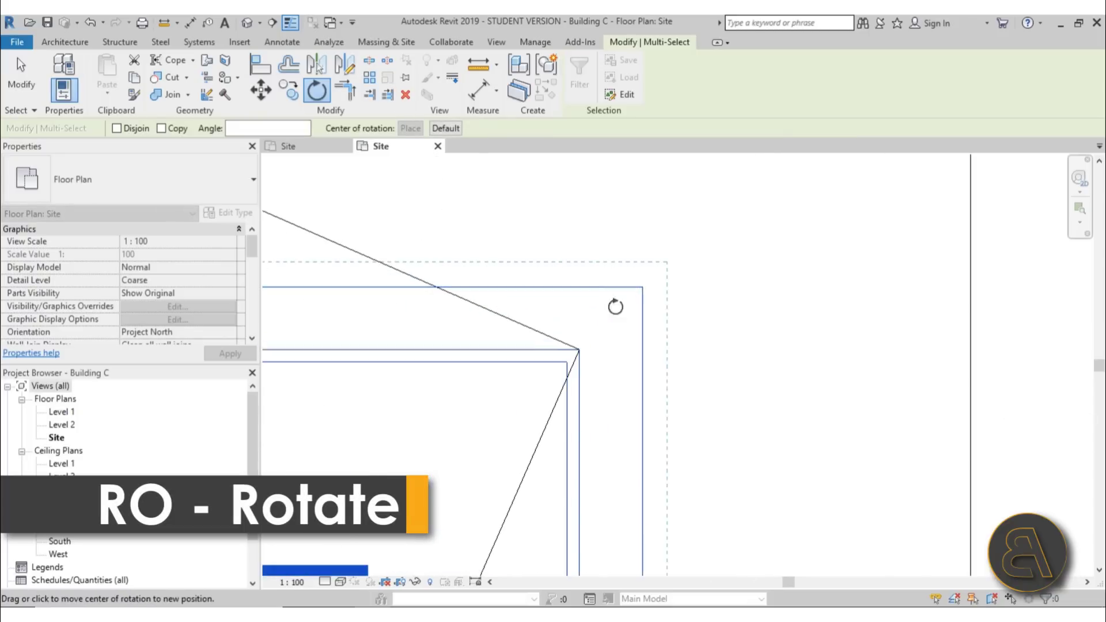
click(579, 349)
click(496, 350)
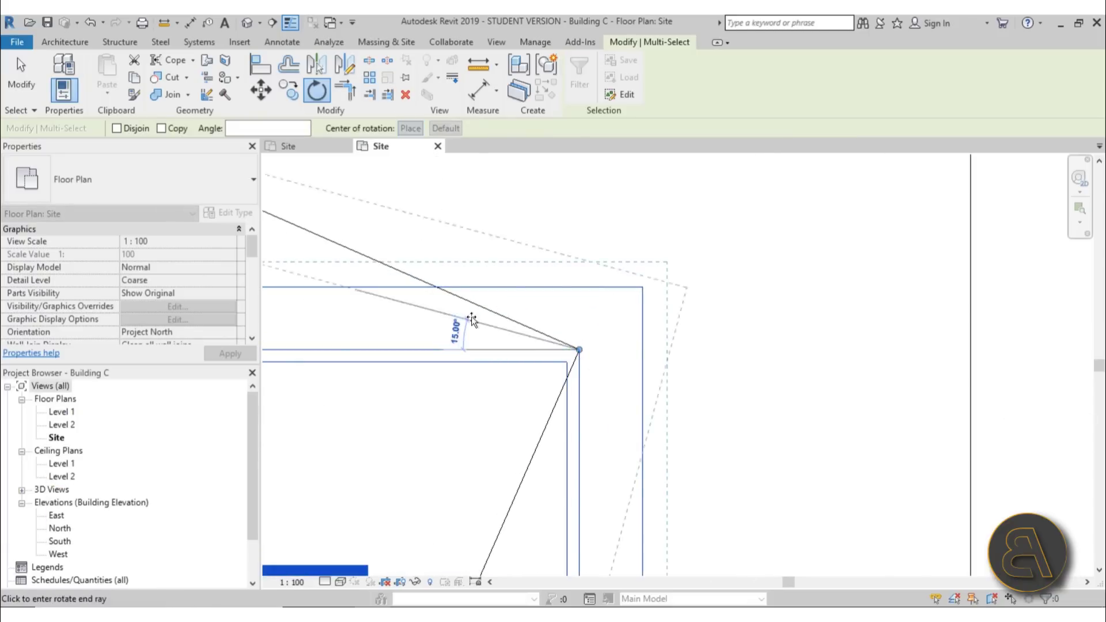
click(472, 310)
scroll(673, 242, down, 6)
scroll(673, 244, down, 3)
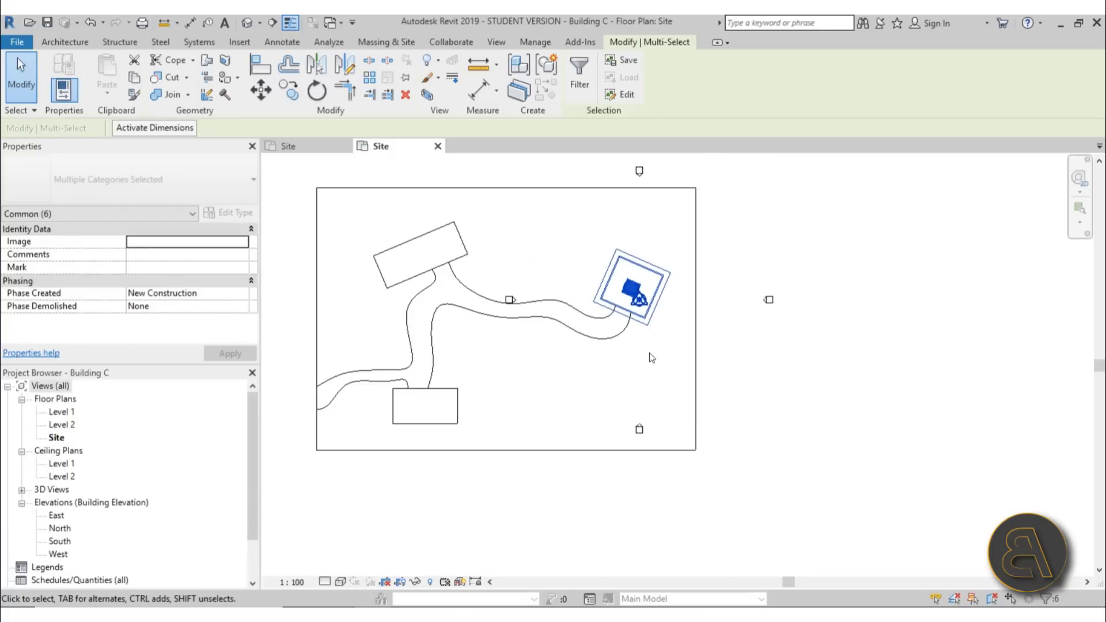
key(Escape)
Unclip the project base point and move it to the lower-left corner of the CAD site boundary
scroll(647, 320, up, 3)
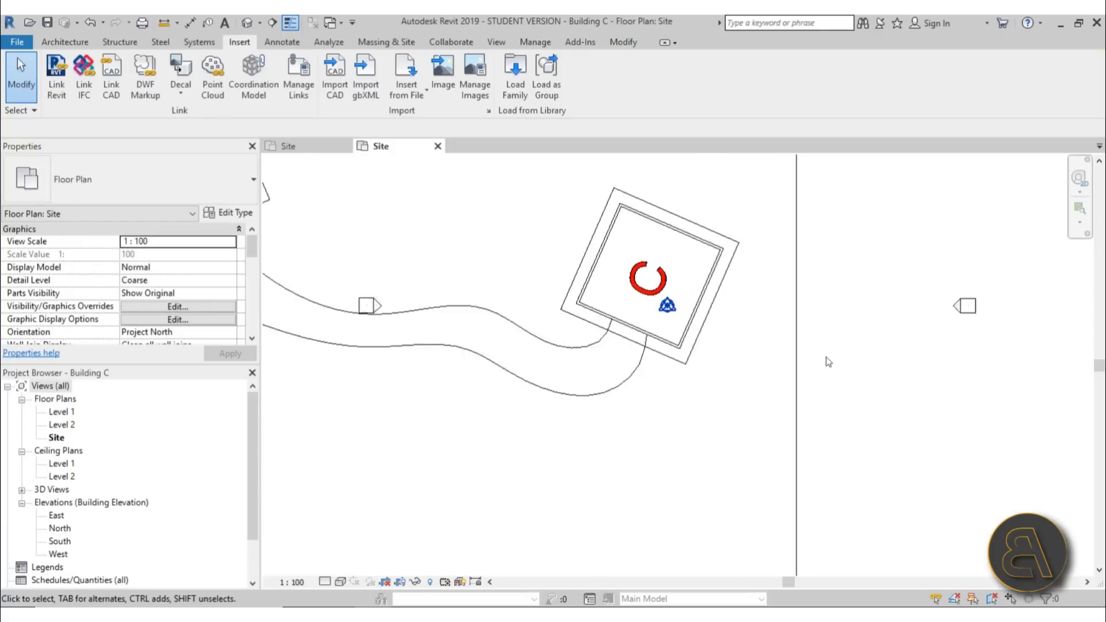
scroll(827, 296, down, 2)
middle_drag(828, 297, 796, 330)
scroll(782, 242, up, 3)
click(747, 278)
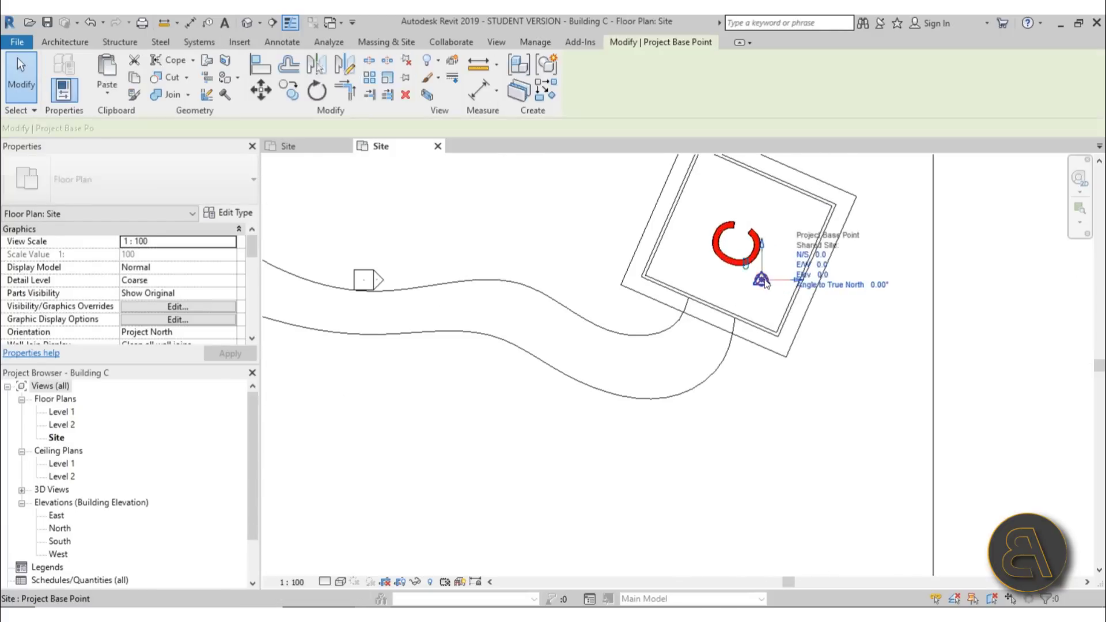
key(m)
key(v)
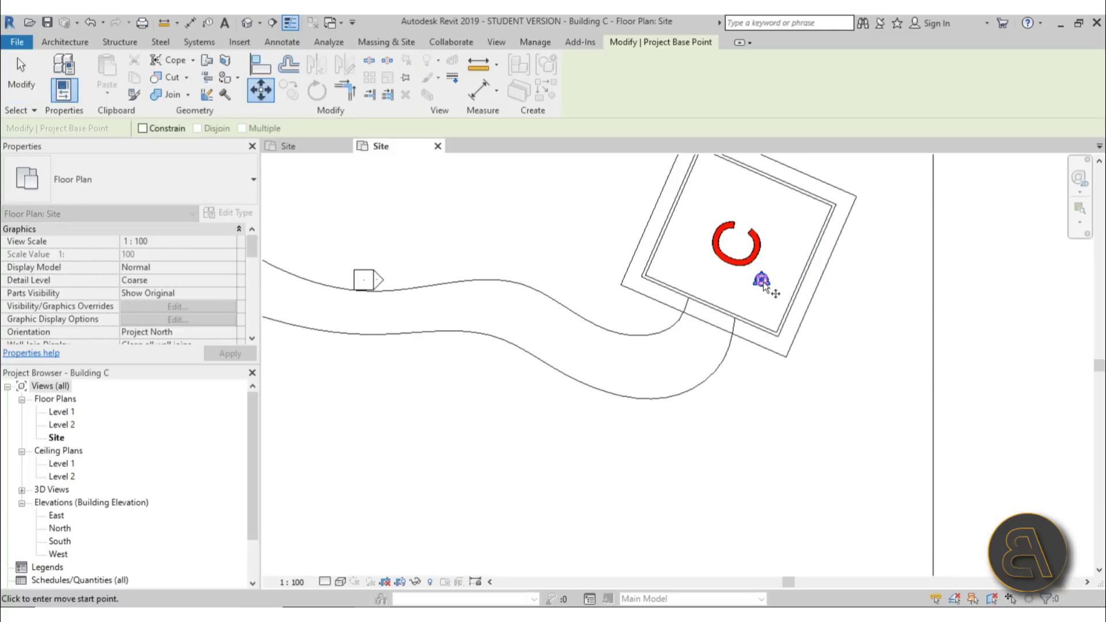
click(748, 292)
scroll(716, 318, down, 2)
middle_drag(403, 387, 451, 338)
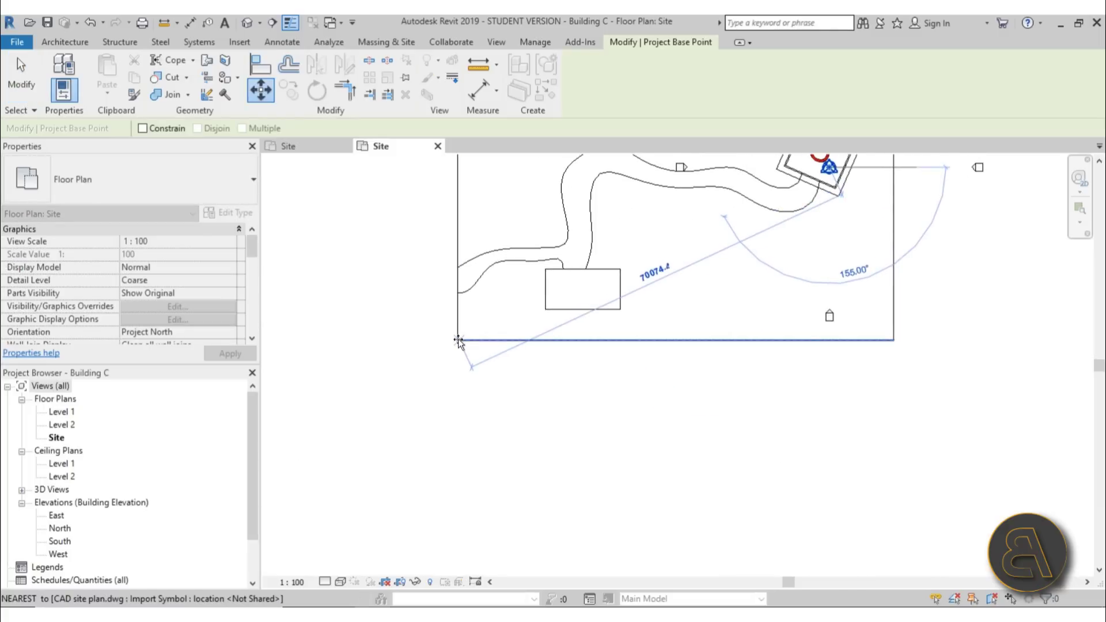
click(458, 339)
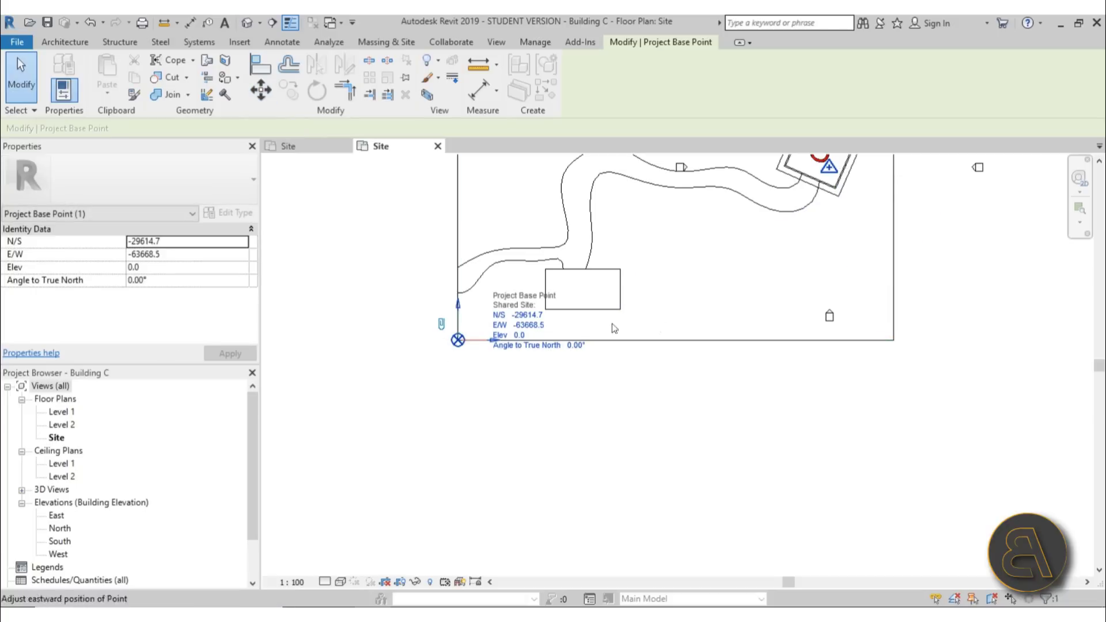
Unclip the survey point and move it onto the project base point at the lower-left corner of the site boundary
scroll(458, 346, up, 4)
scroll(439, 401, down, 3)
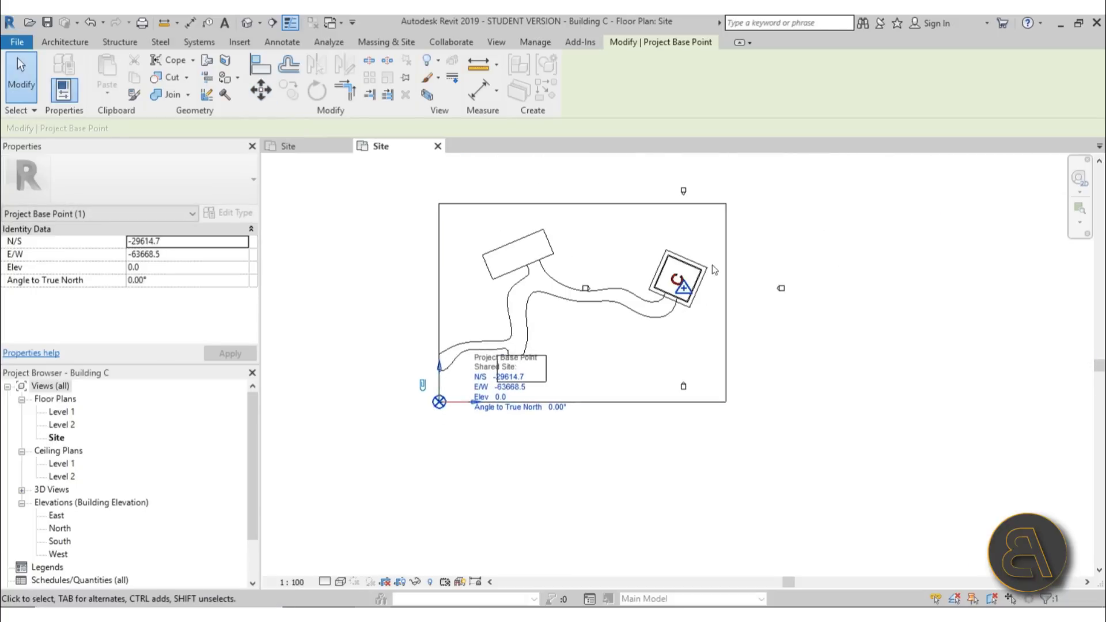
scroll(714, 270, up, 4)
click(691, 344)
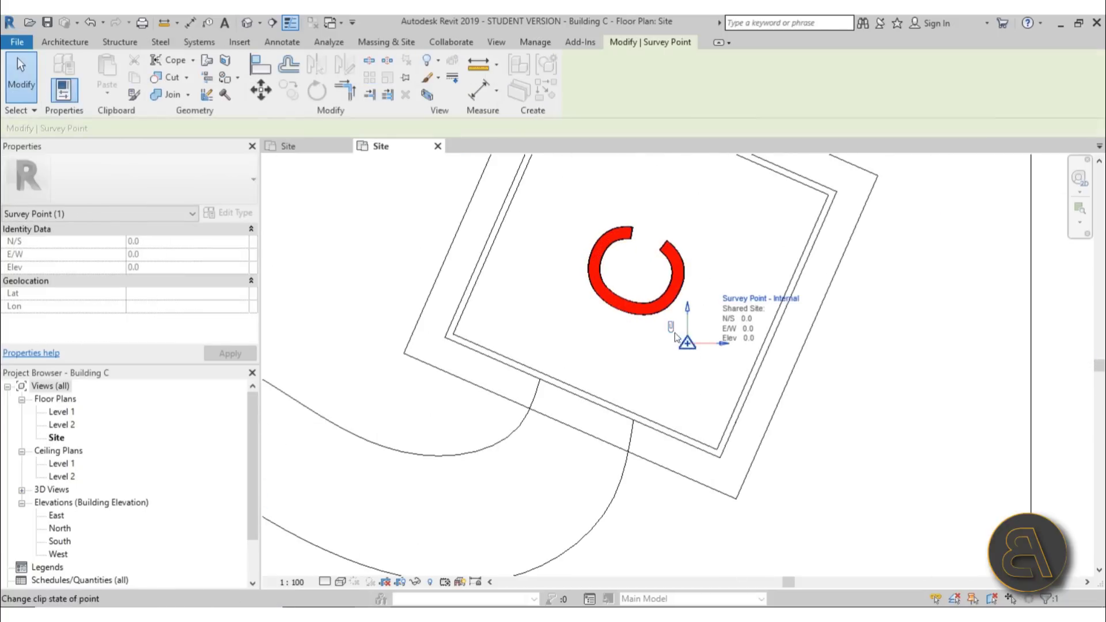
key(m)
key(v)
click(687, 344)
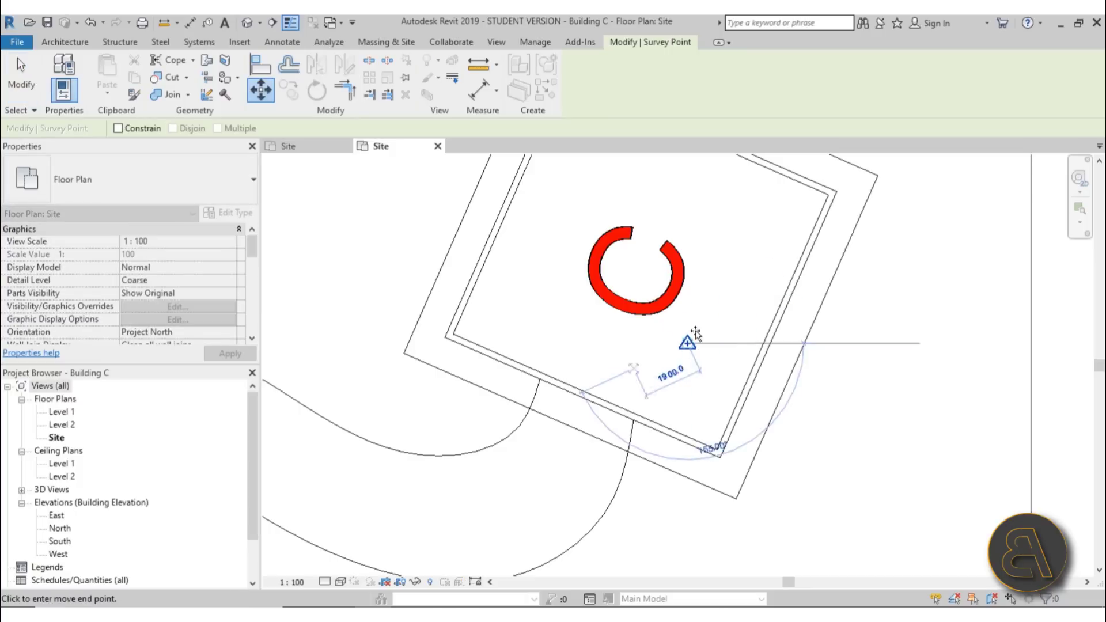
scroll(696, 333, down, 6)
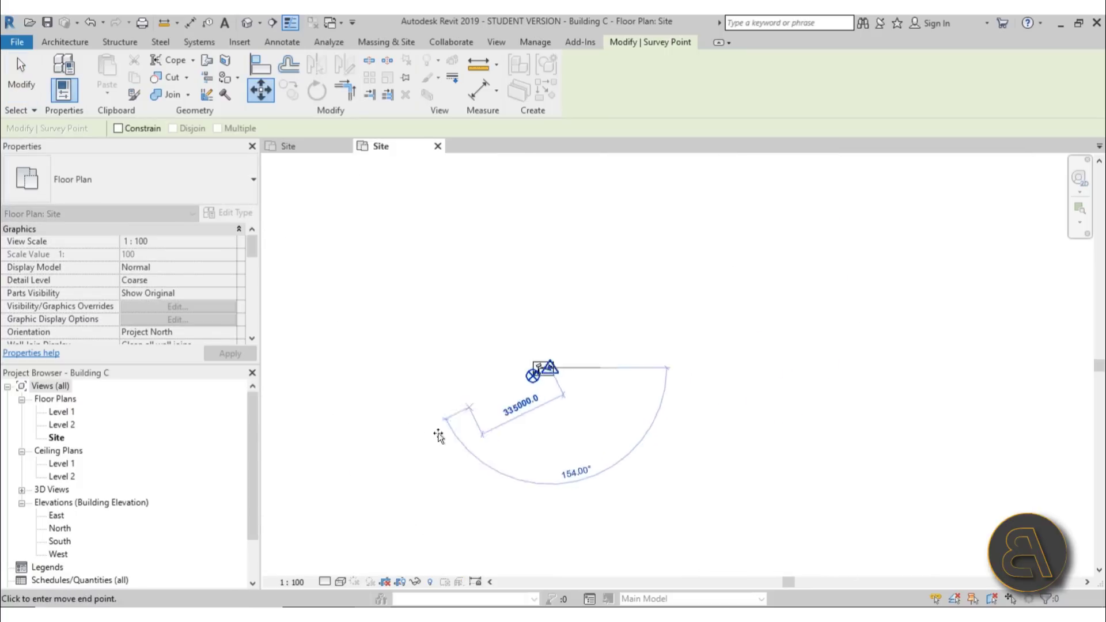
scroll(538, 322, up, 5)
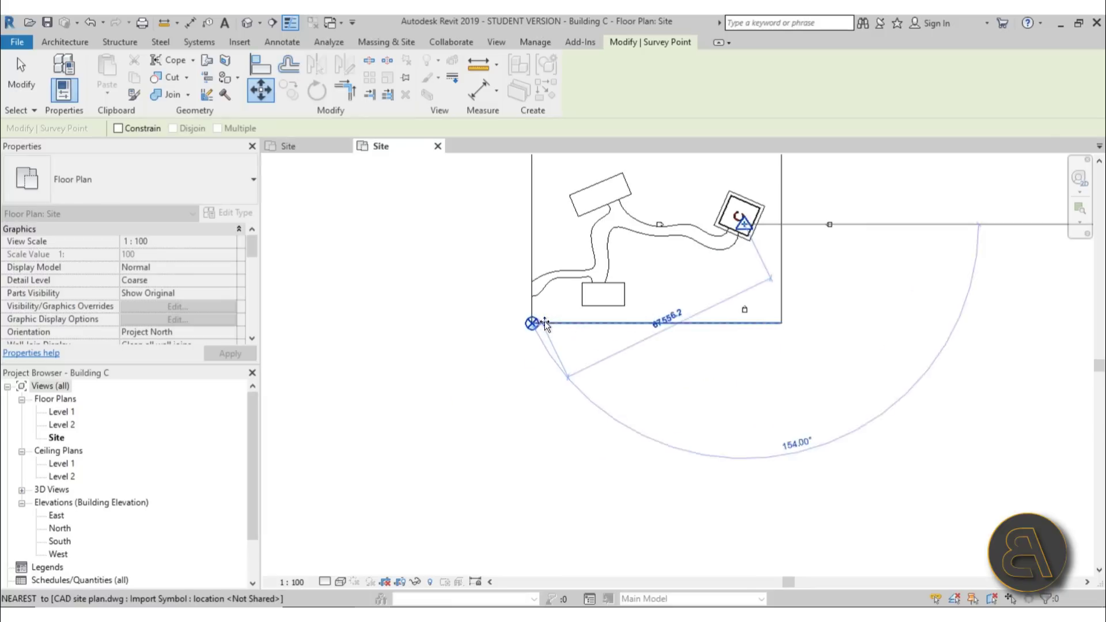
scroll(545, 325, up, 4)
click(530, 323)
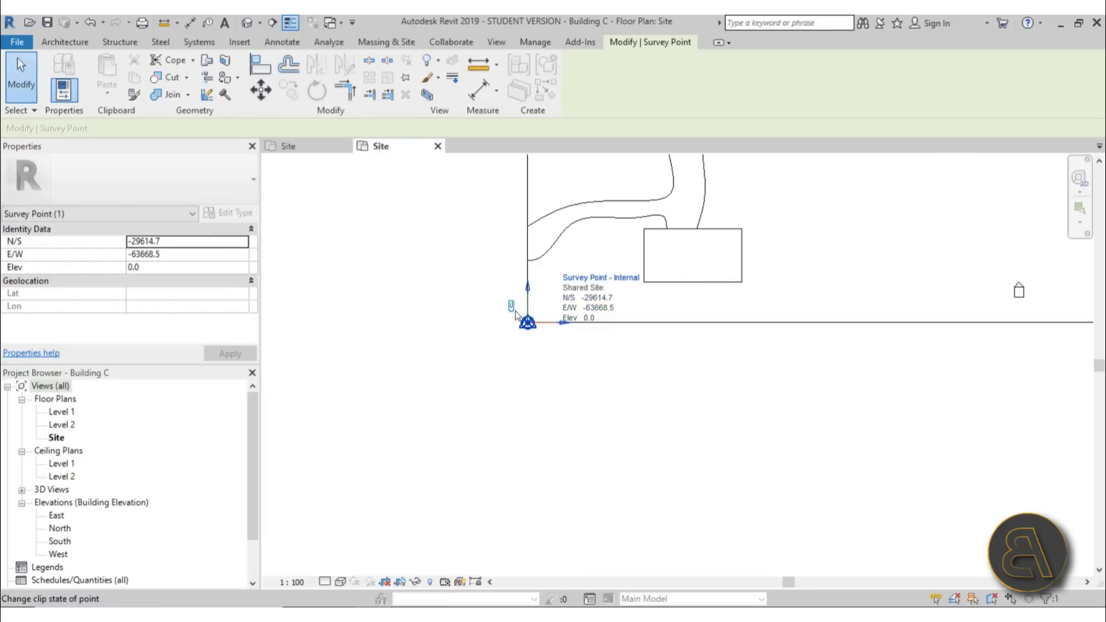
Delete the imported CAD site plan from Building C, and save and close the file
scroll(588, 357, down, 3)
click(645, 270)
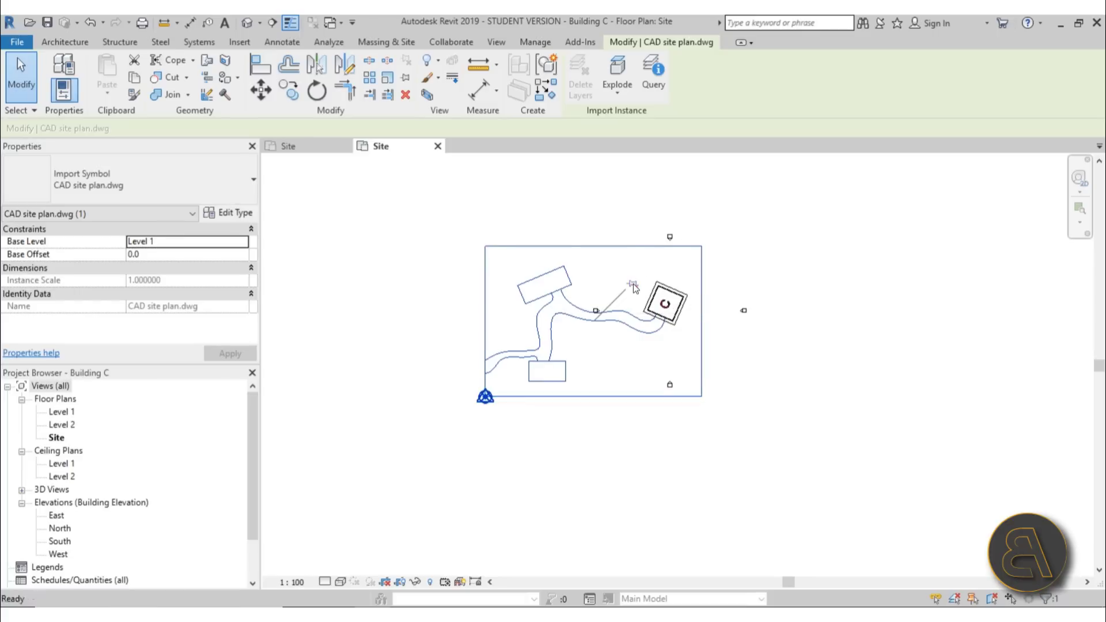
key(Delete)
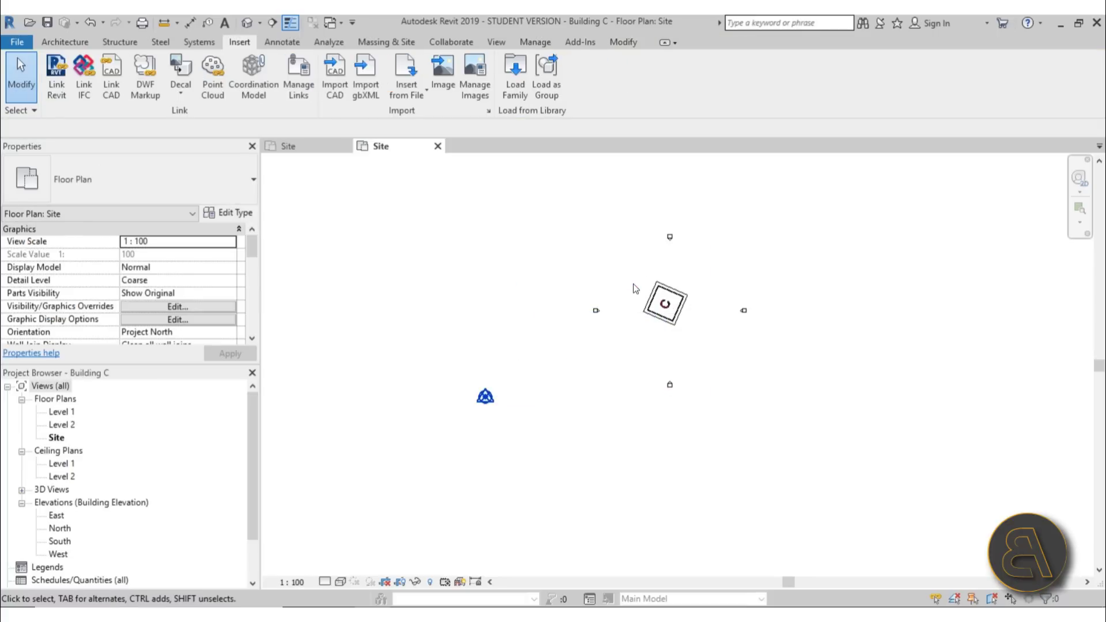
click(47, 23)
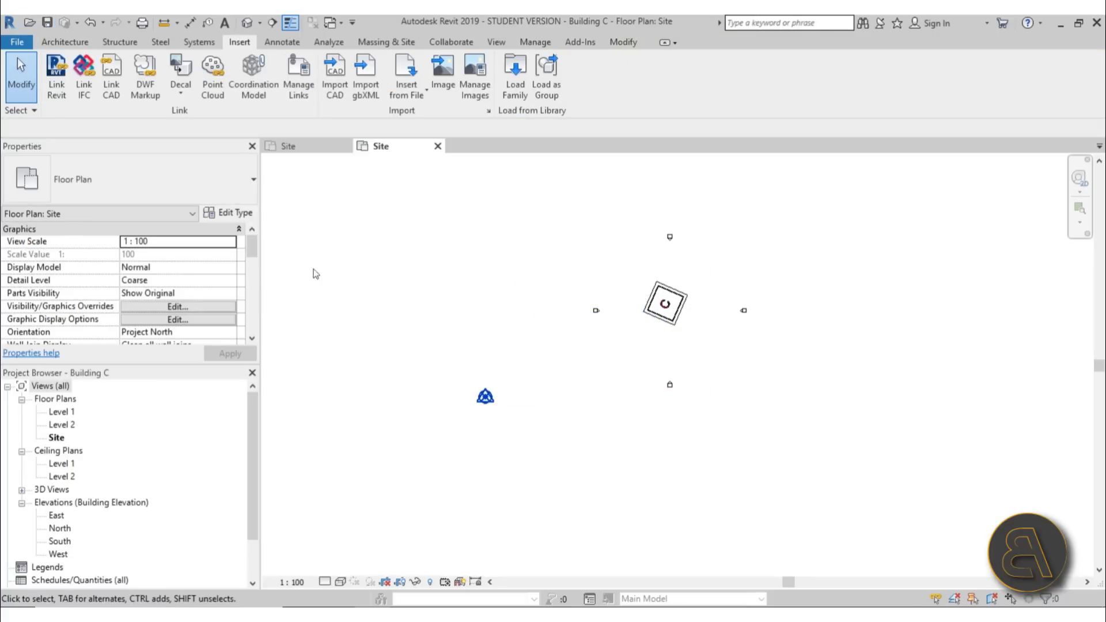
click(438, 146)
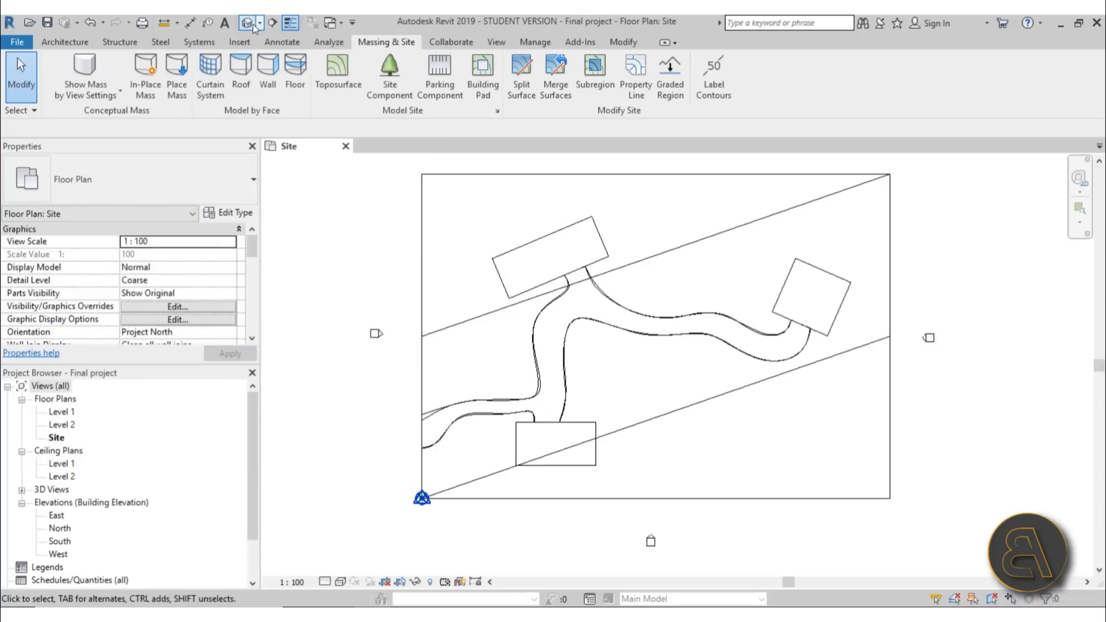
Open the default 3D view of the Final project site model
click(254, 26)
shift+middle_drag(651, 539, 619, 467)
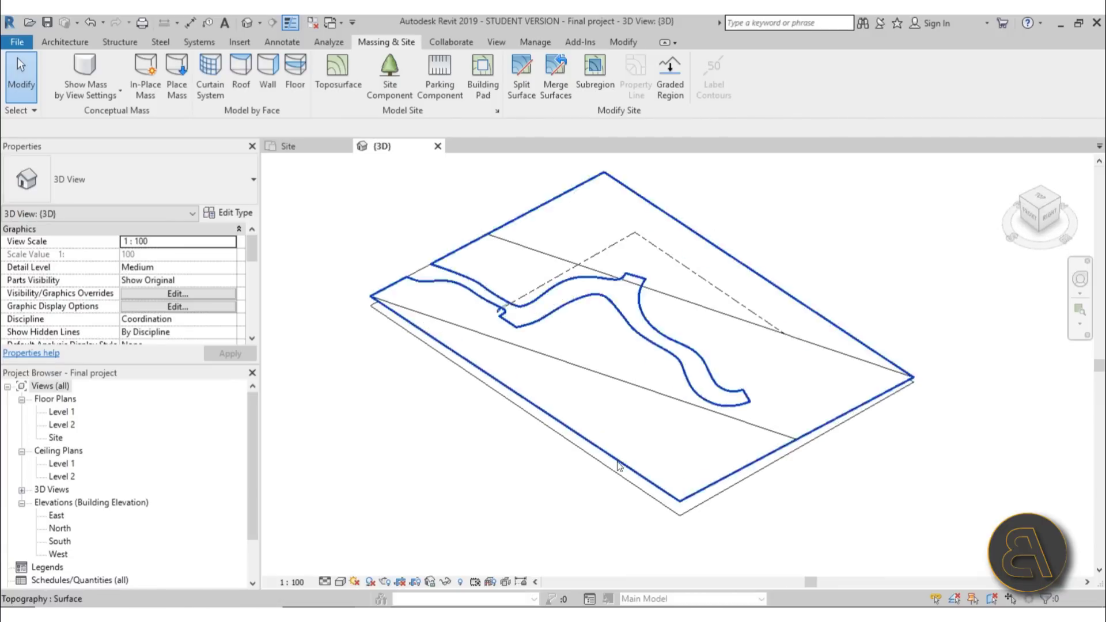
click(238, 42)
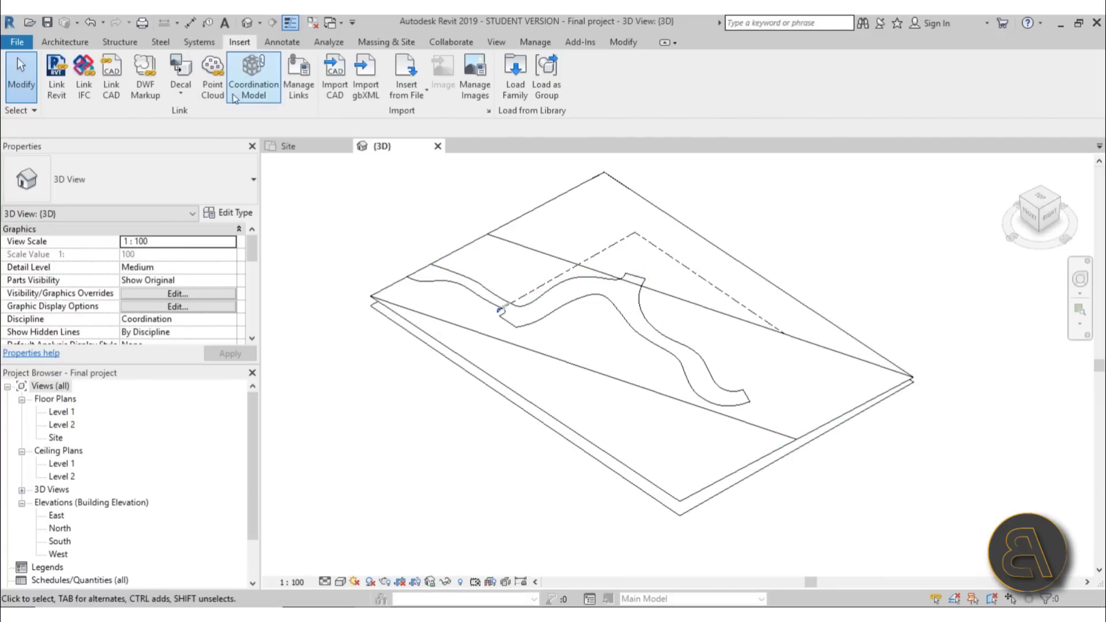
click(61, 98)
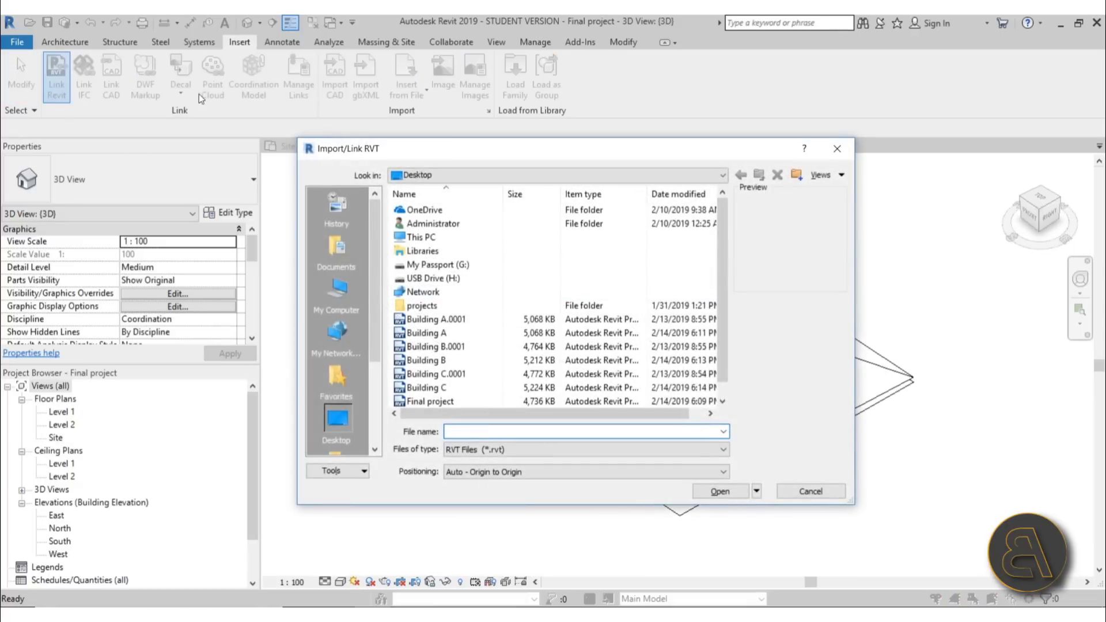
click(811, 491)
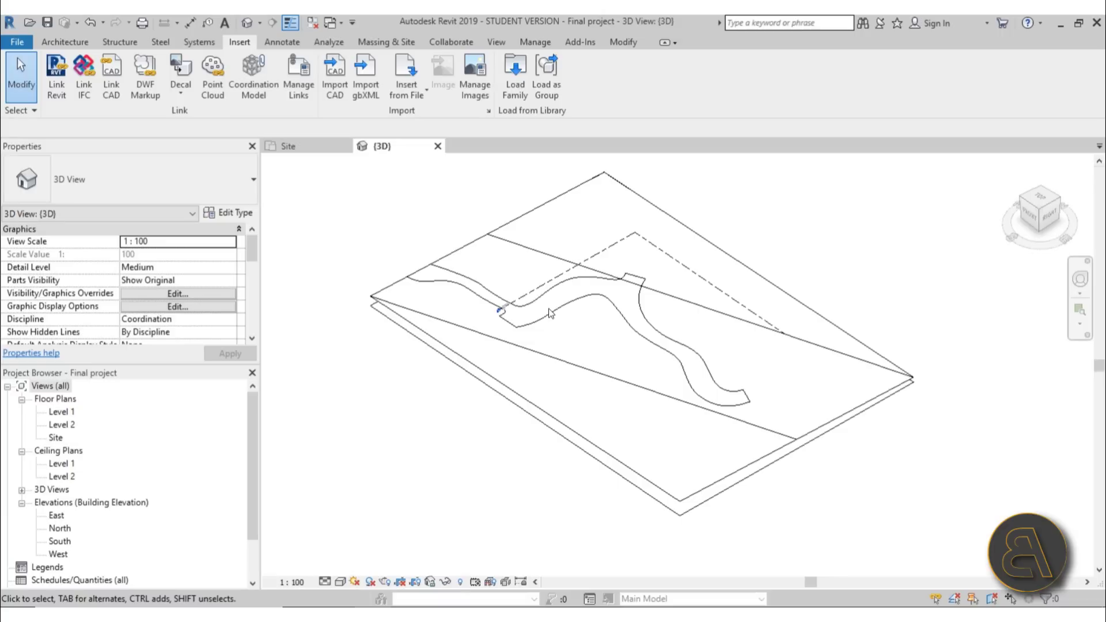
Link Building A.rvt from the desktop into the Final project, positioned Auto - Project Base Point to Project Base Point
click(47, 82)
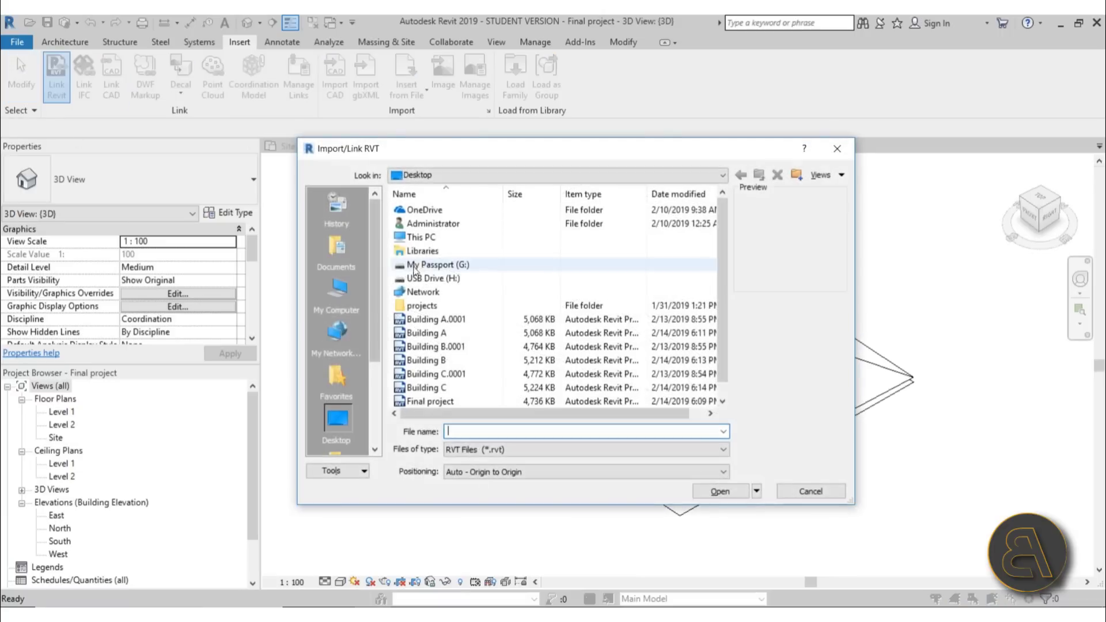
scroll(433, 324, down, 1)
click(433, 320)
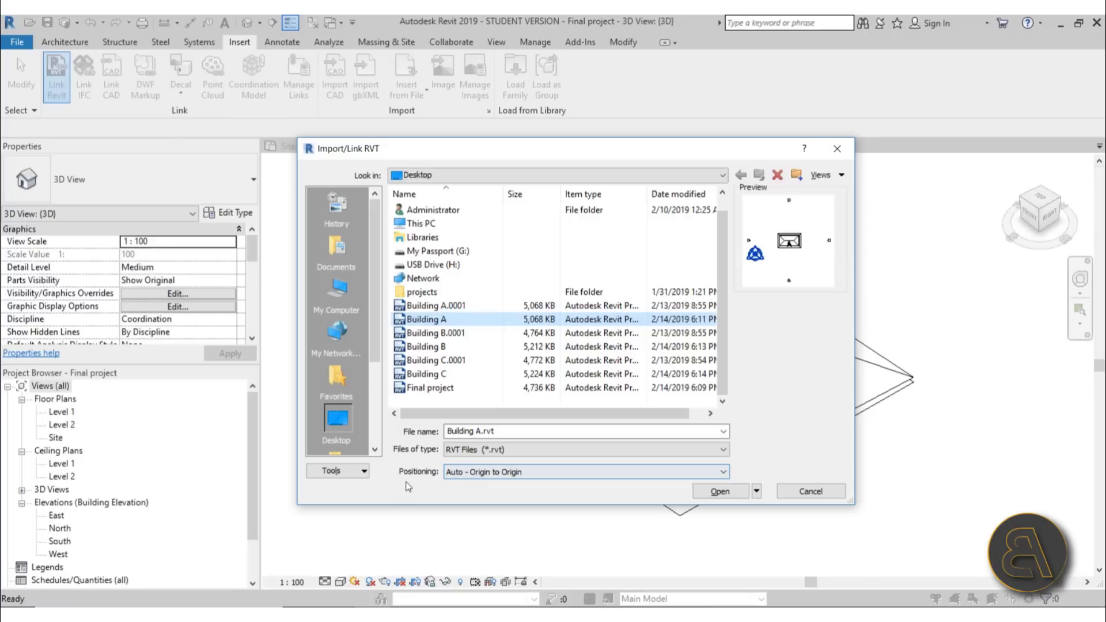
click(468, 478)
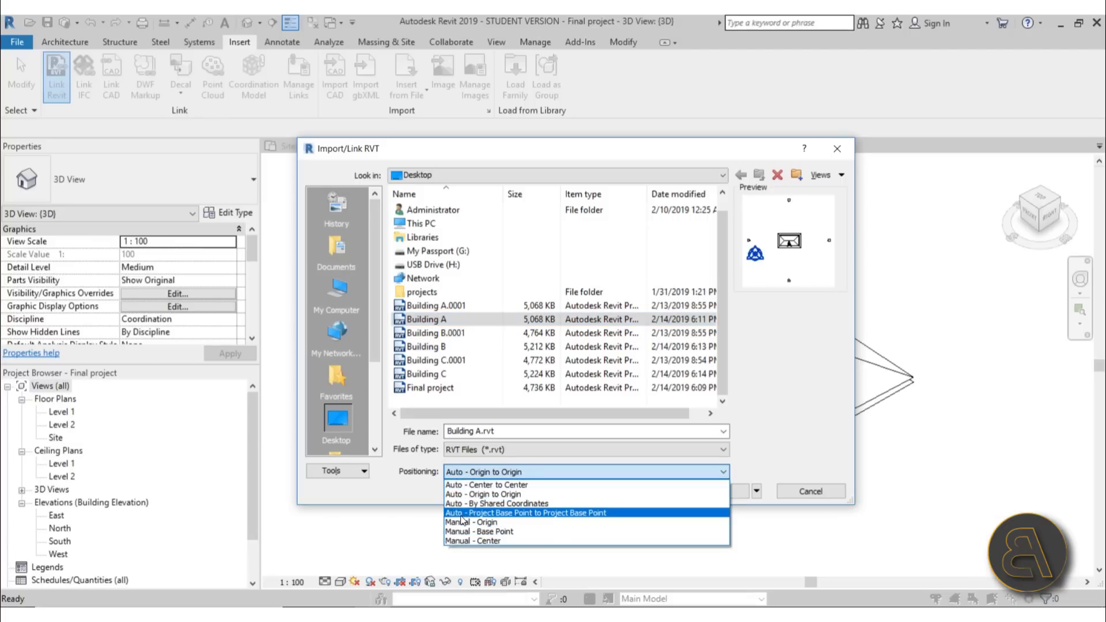
click(597, 513)
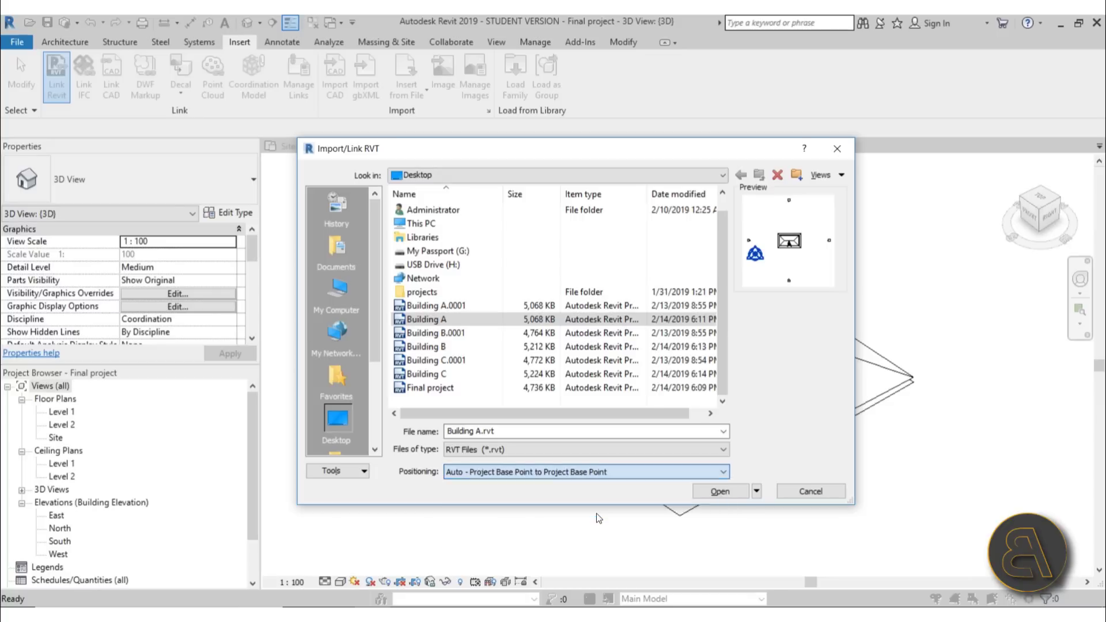
click(712, 492)
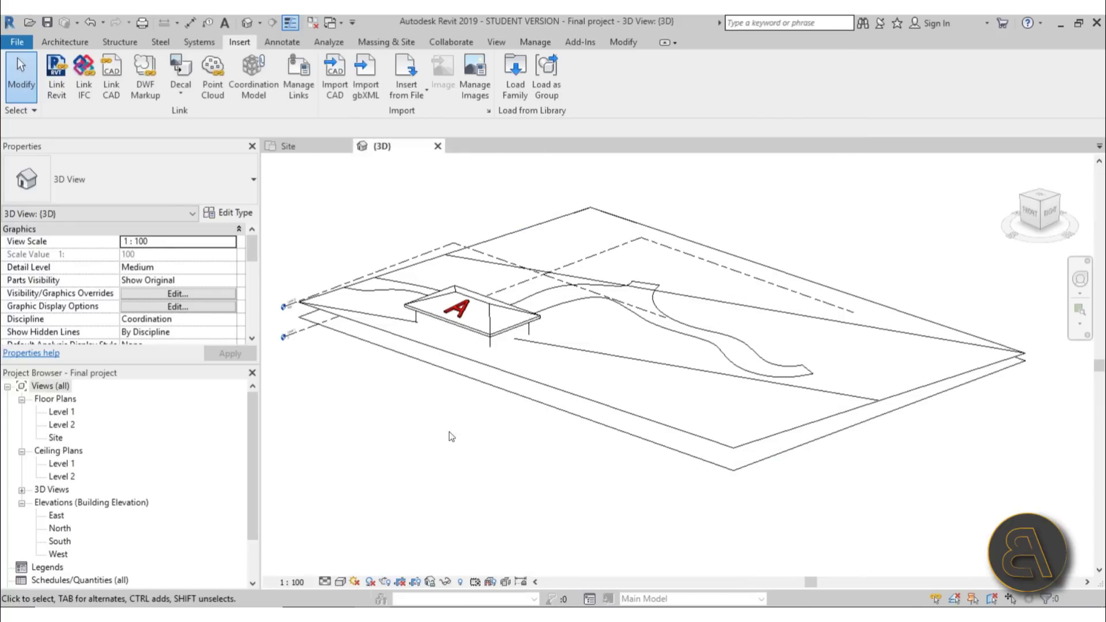
Inspect the height of the linked Building A against the site topography in the 3D view
click(457, 301)
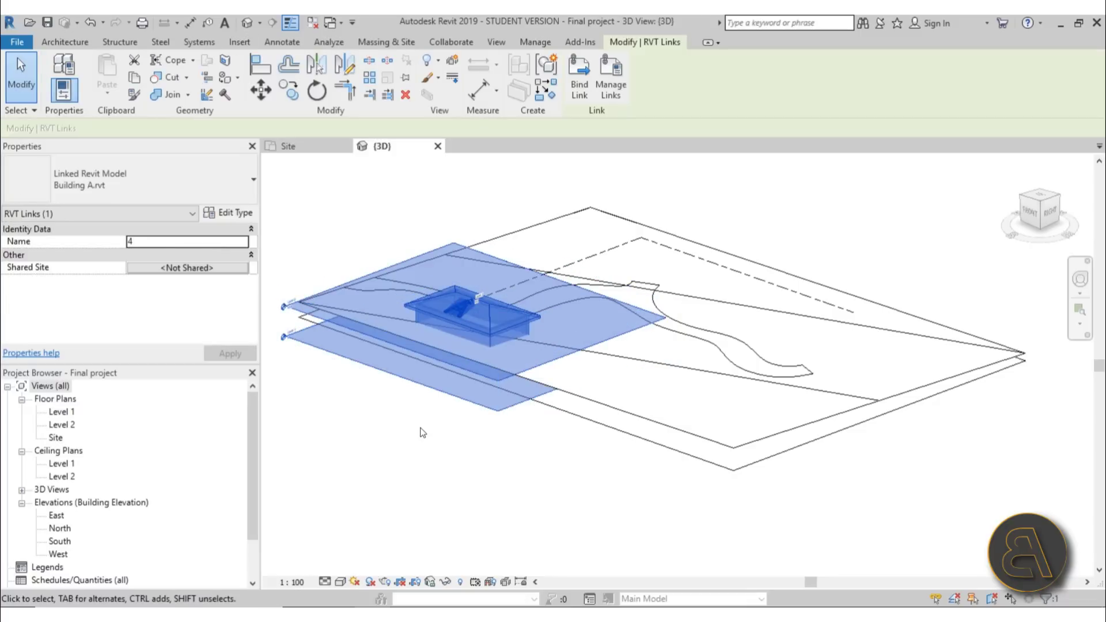
shift+middle_drag(385, 346, 512, 340)
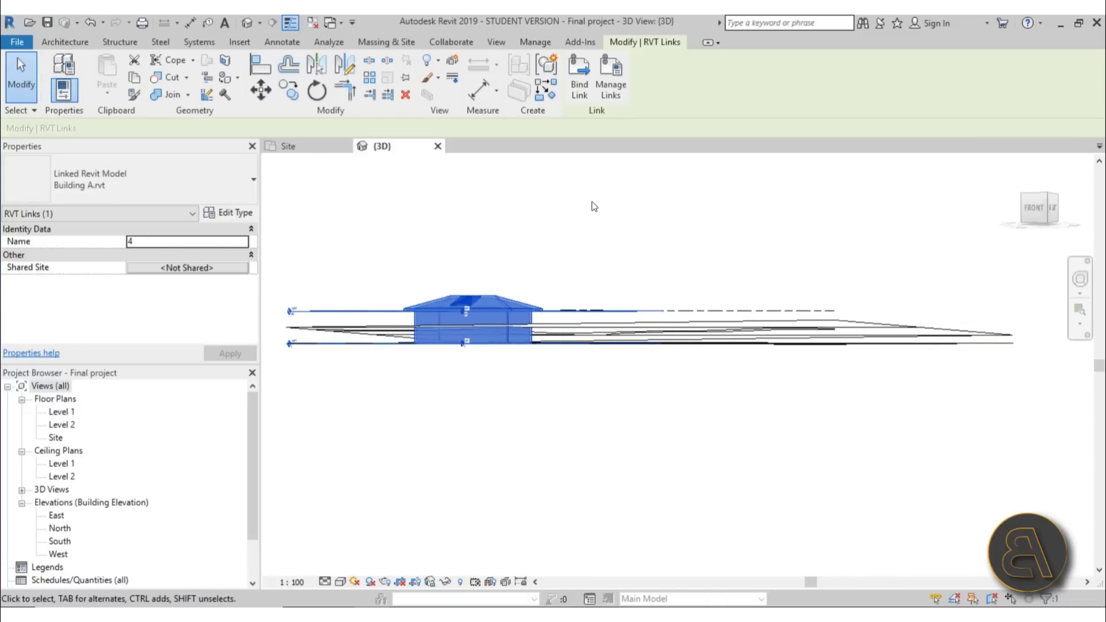
shift+middle_drag(595, 206, 554, 346)
click(435, 444)
scroll(450, 334, up, 5)
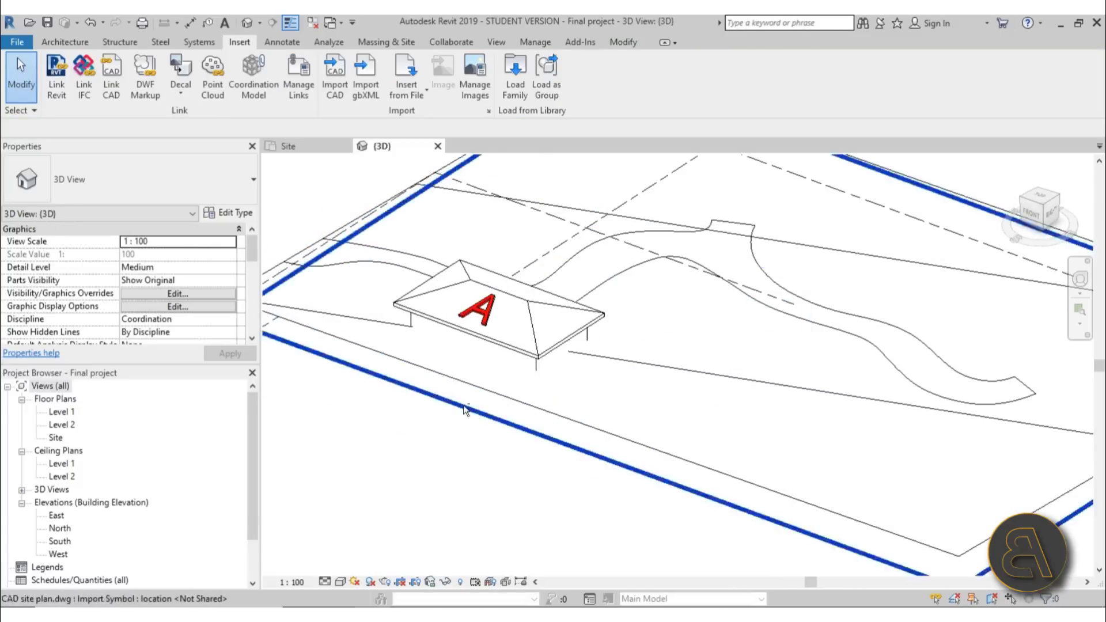
click(452, 330)
shift+middle_drag(452, 330, 400, 290)
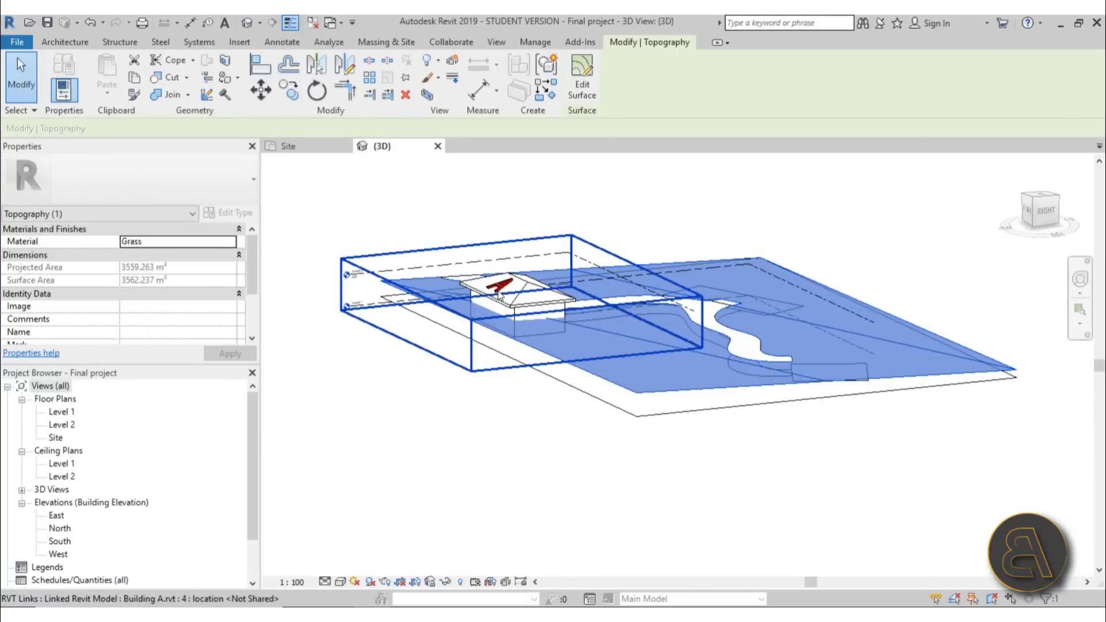
Delete the Building A link instance and remove its link from the Final project
click(524, 305)
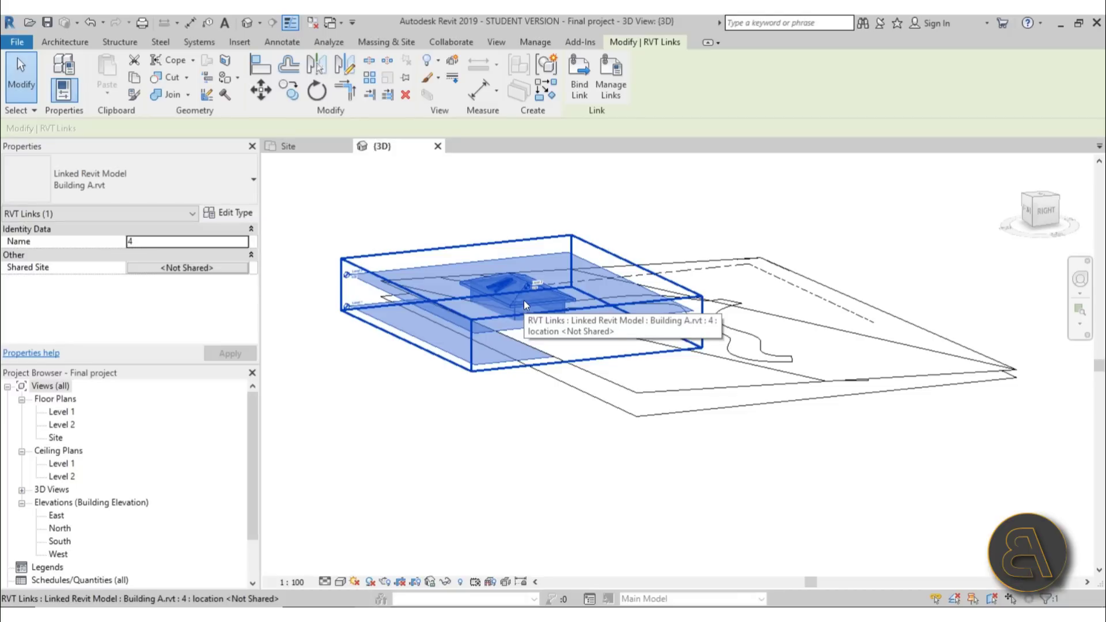
key(Delete)
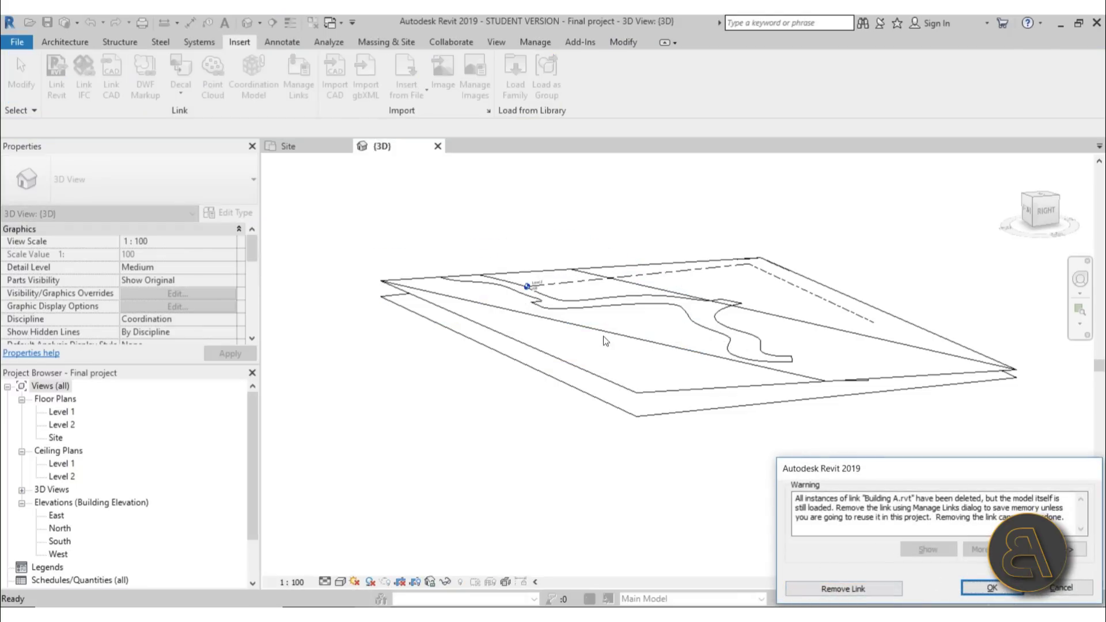
click(820, 593)
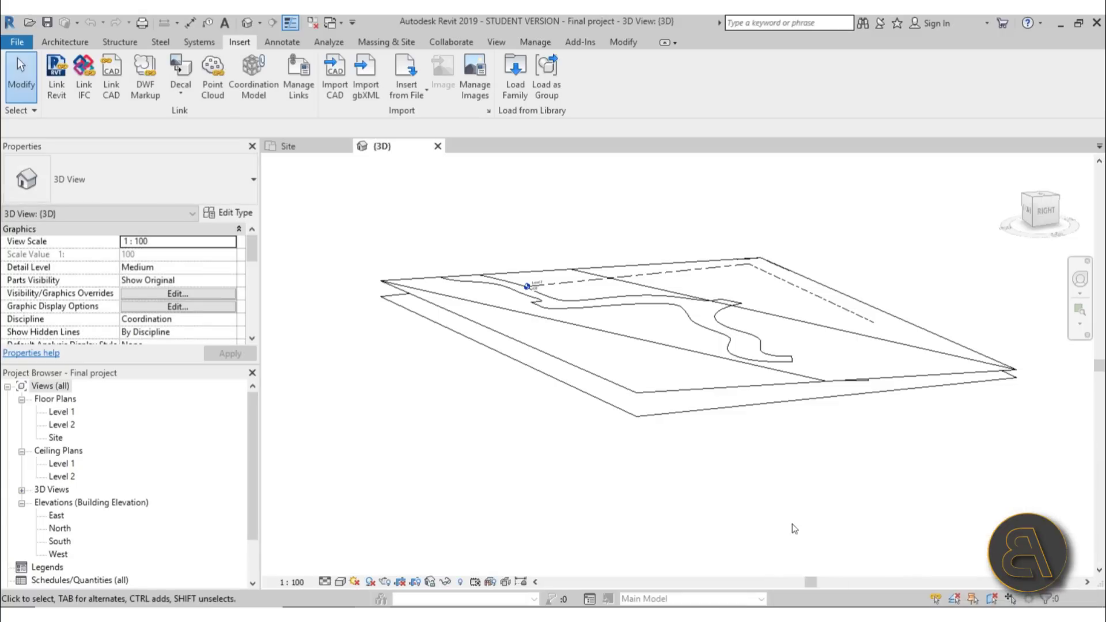
Open the Building A file from the desktop and work in it at full window size
drag(454, 24, 499, 51)
double_click(84, 135)
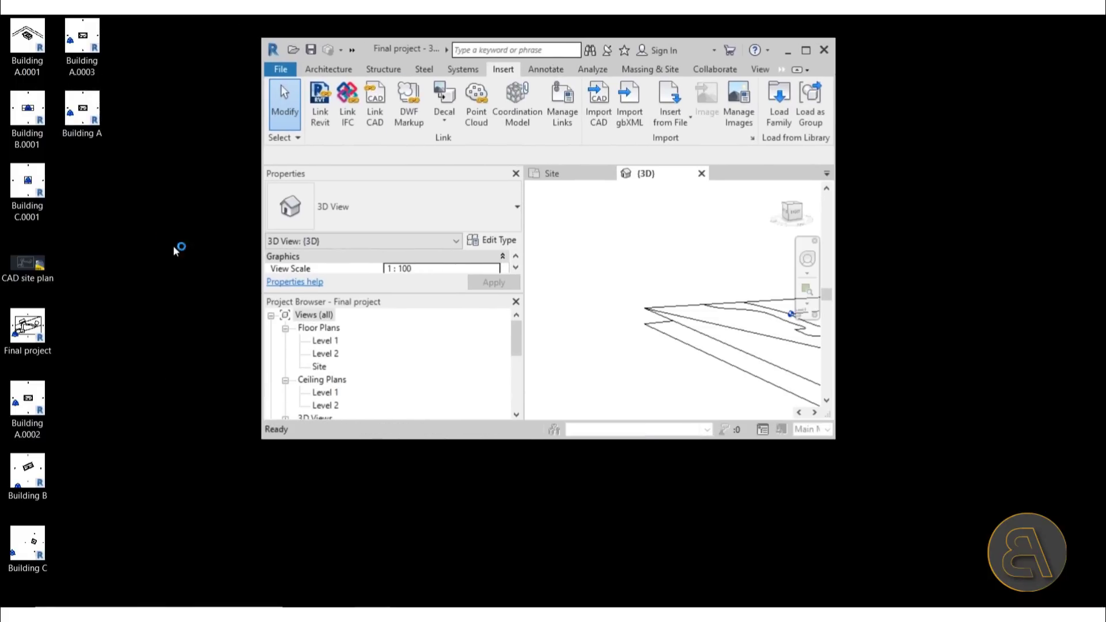
click(806, 51)
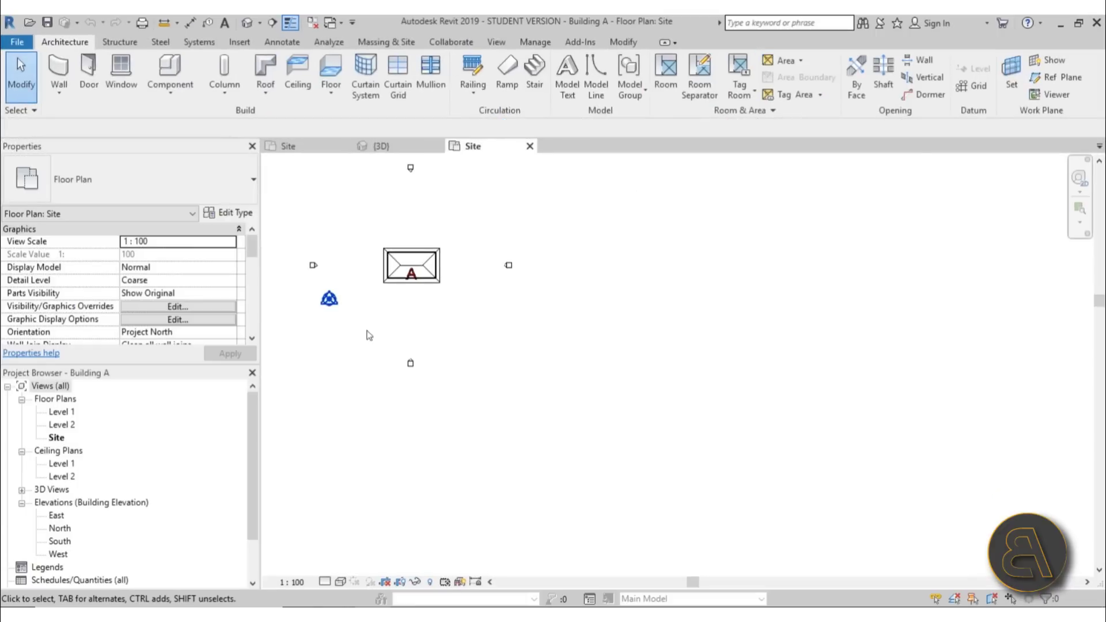
Set the project base point's elevation to -170 in Building A's Site plan, and save and close the file
scroll(345, 306, up, 5)
click(370, 293)
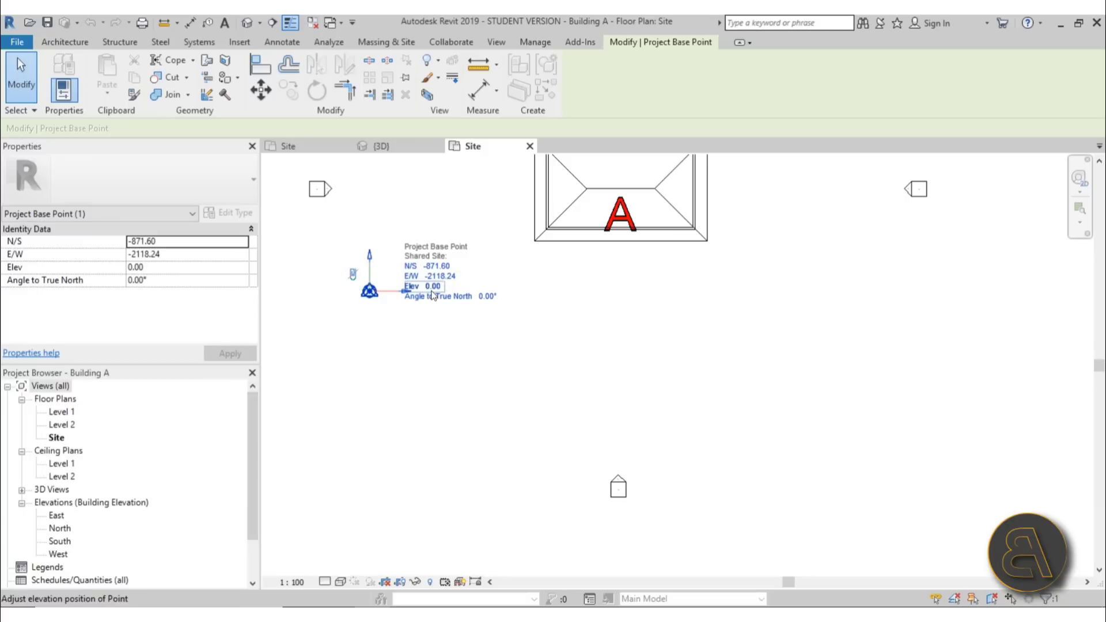
click(432, 288)
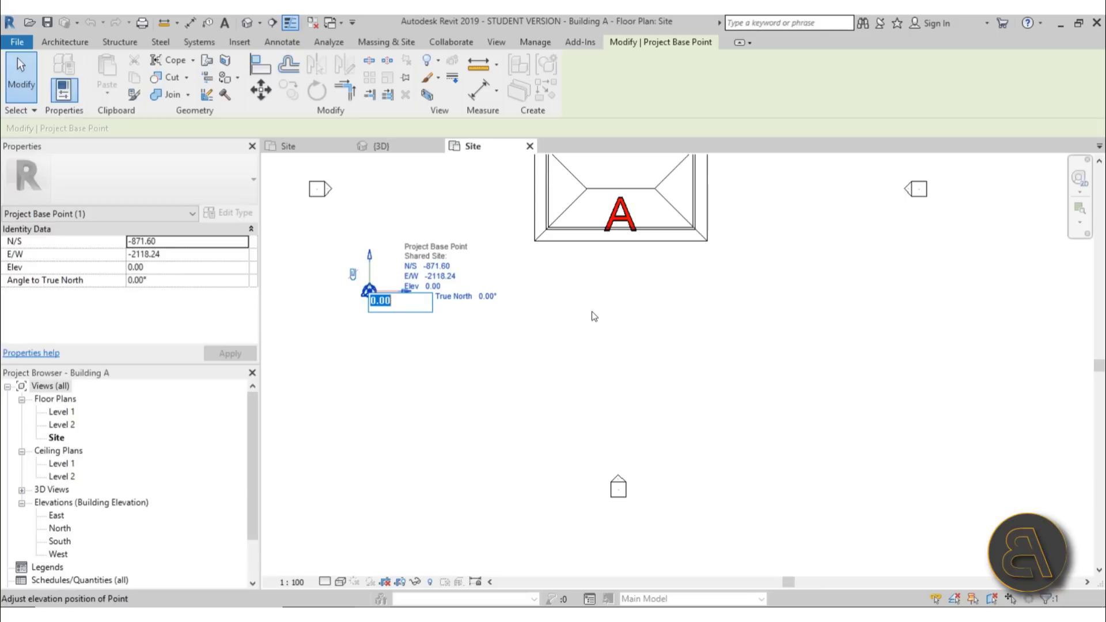
text(170)
key(Return)
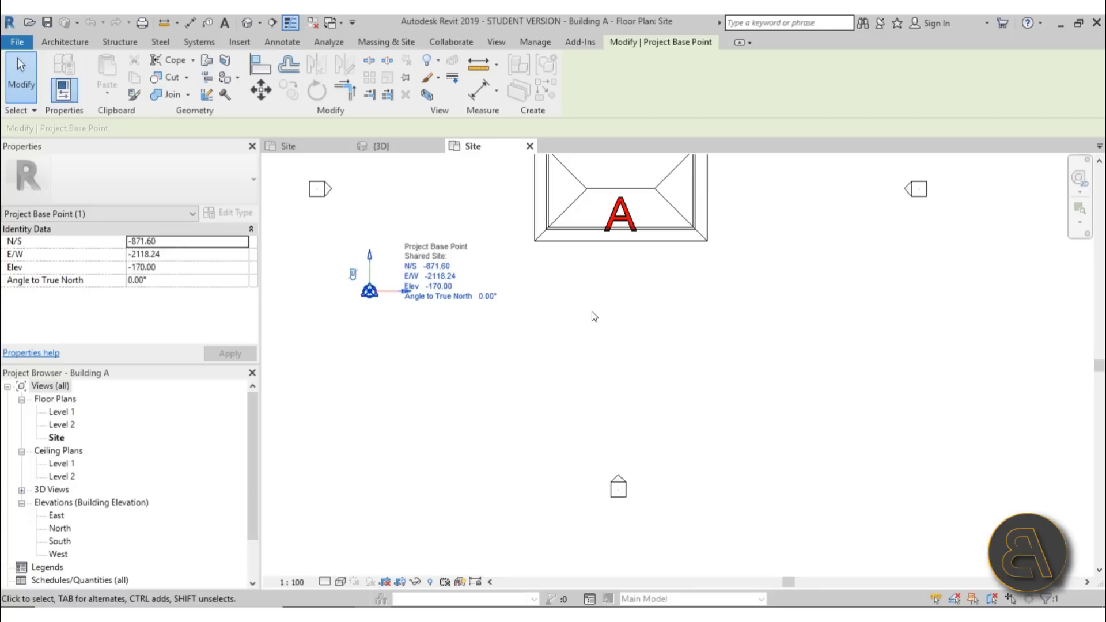
click(423, 393)
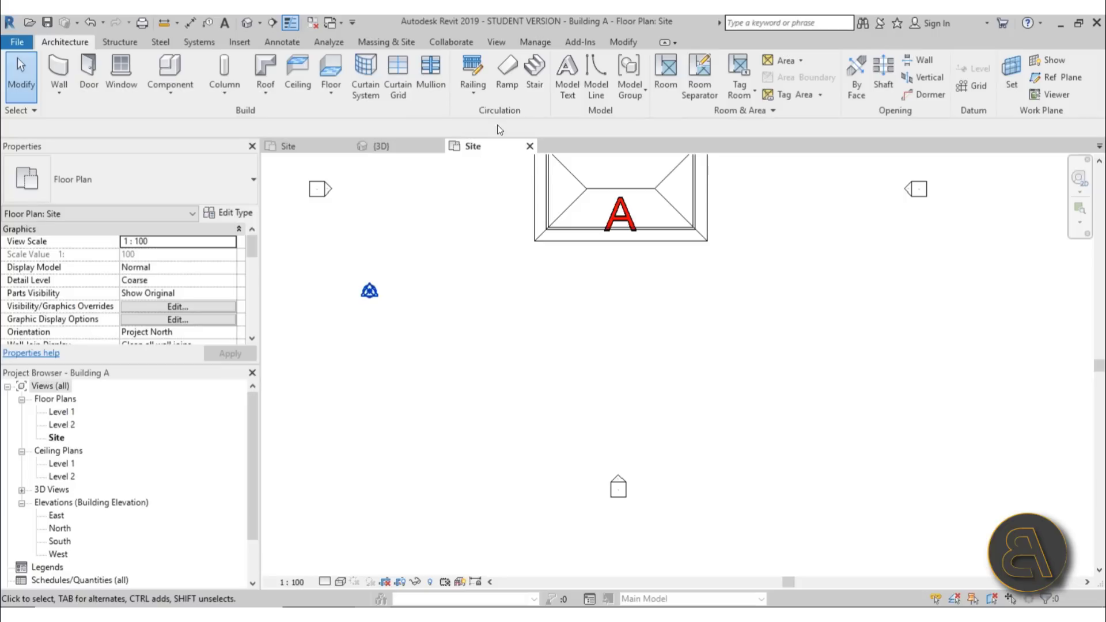
click(47, 23)
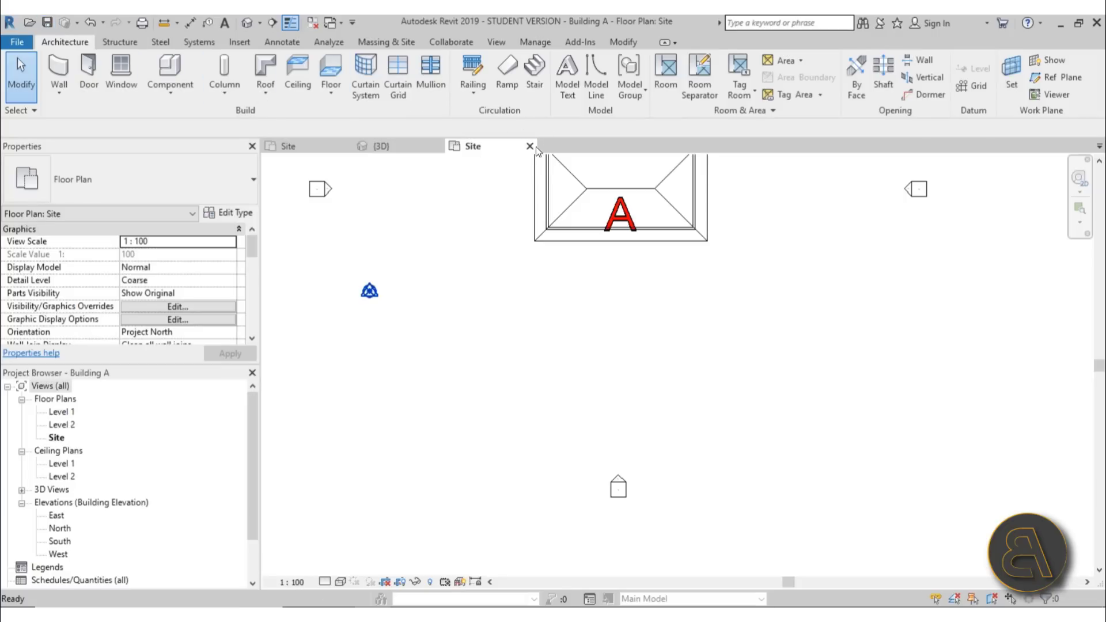
click(530, 146)
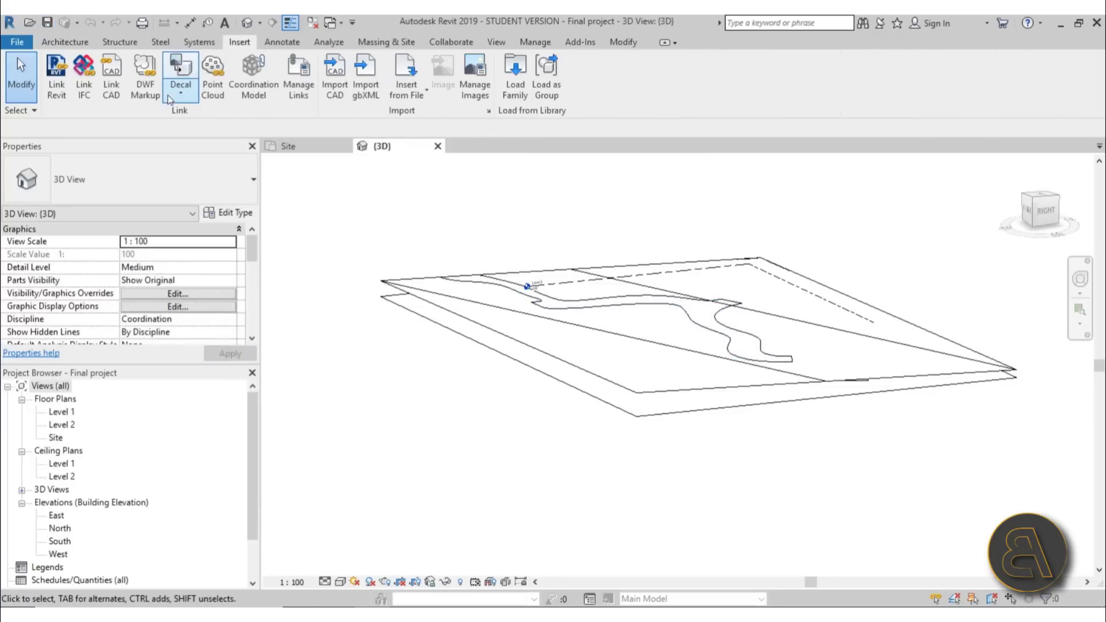
Link Building A.rvt from the desktop again with Auto - Project Base Point to Project Base Point positioning and check its placement
click(57, 96)
click(426, 373)
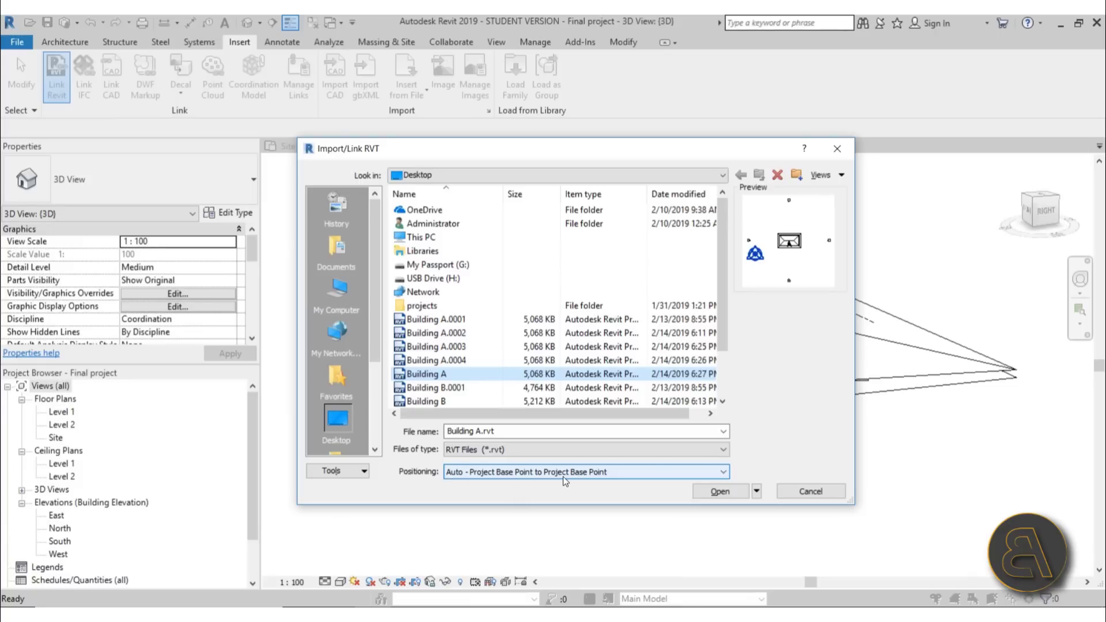
click(719, 491)
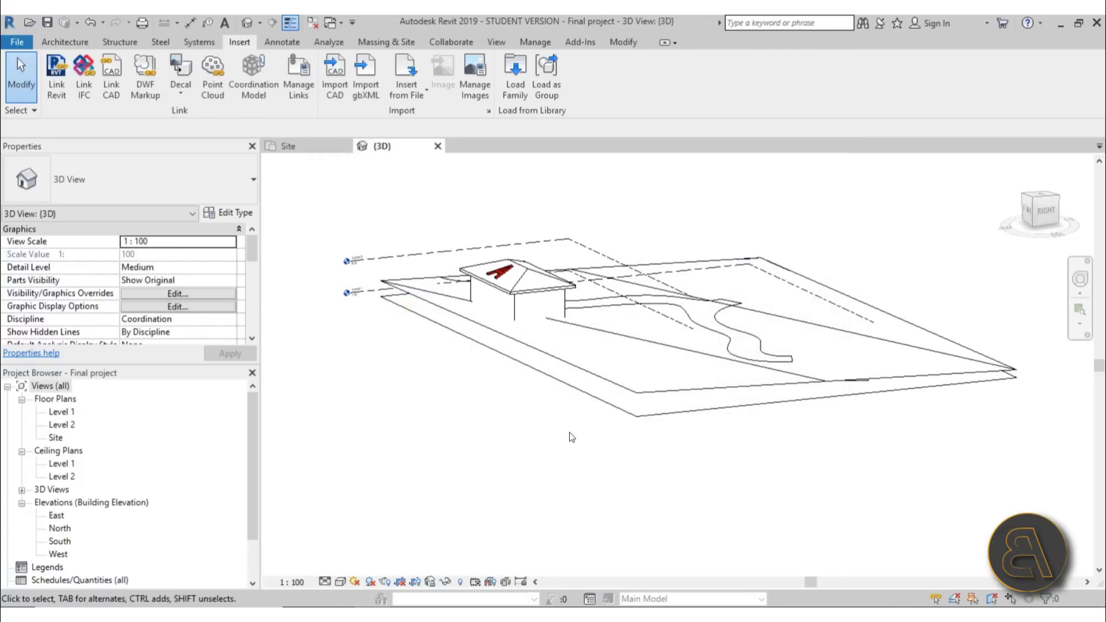
shift+middle_drag(506, 413, 692, 299)
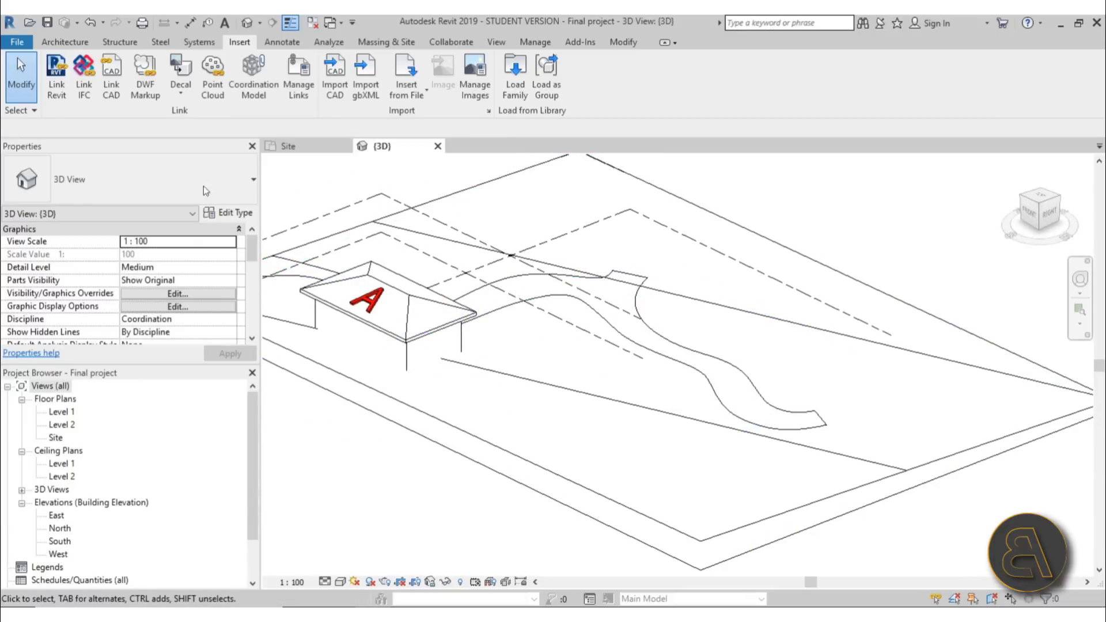
Link Building B.rvt into the Final project, positioned Auto - Project Base Point to Project Base Point, and view it on the site
click(54, 98)
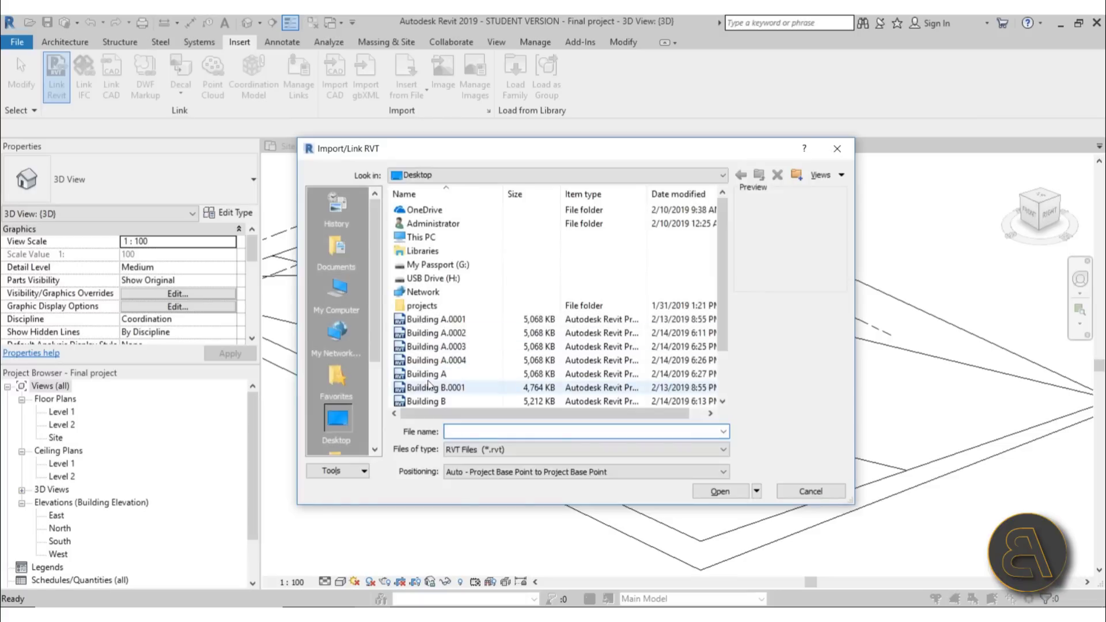
click(431, 401)
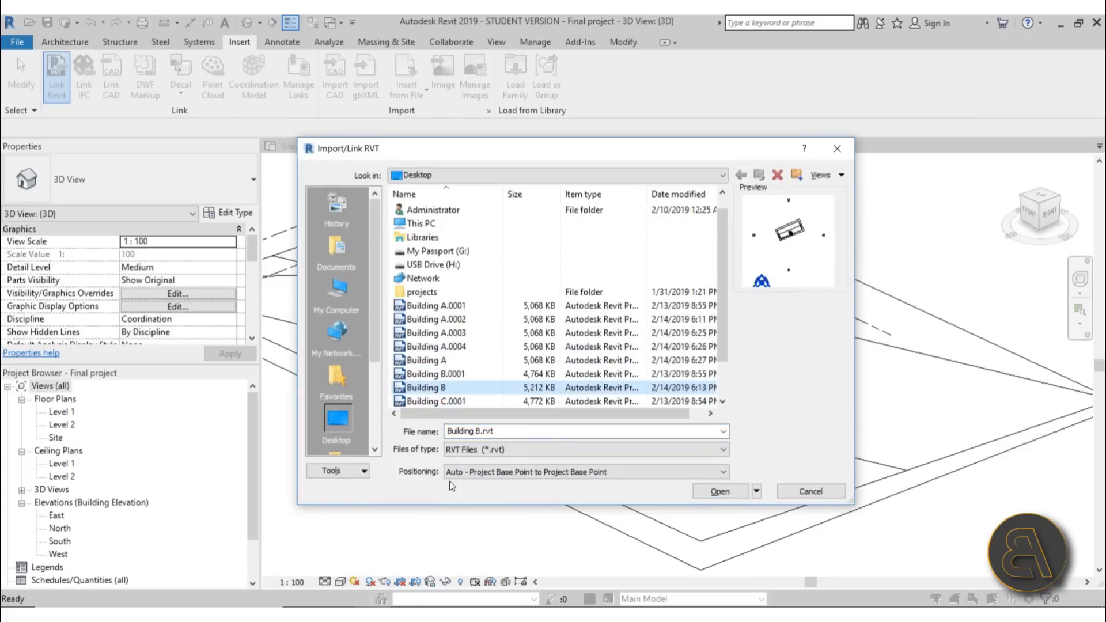
click(718, 492)
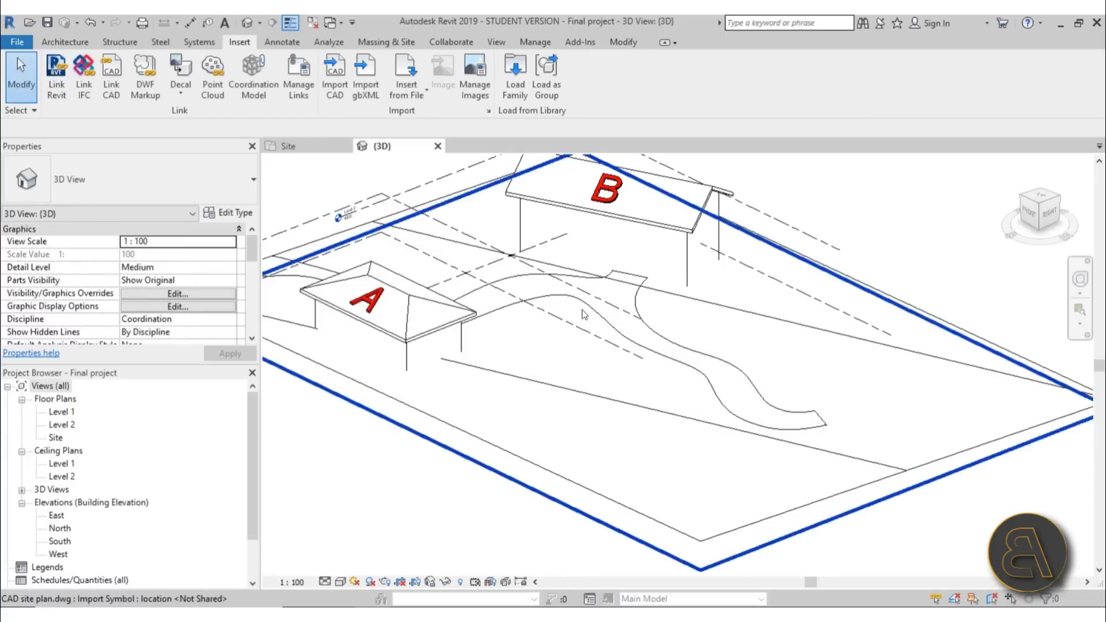
shift+middle_drag(616, 484, 641, 403)
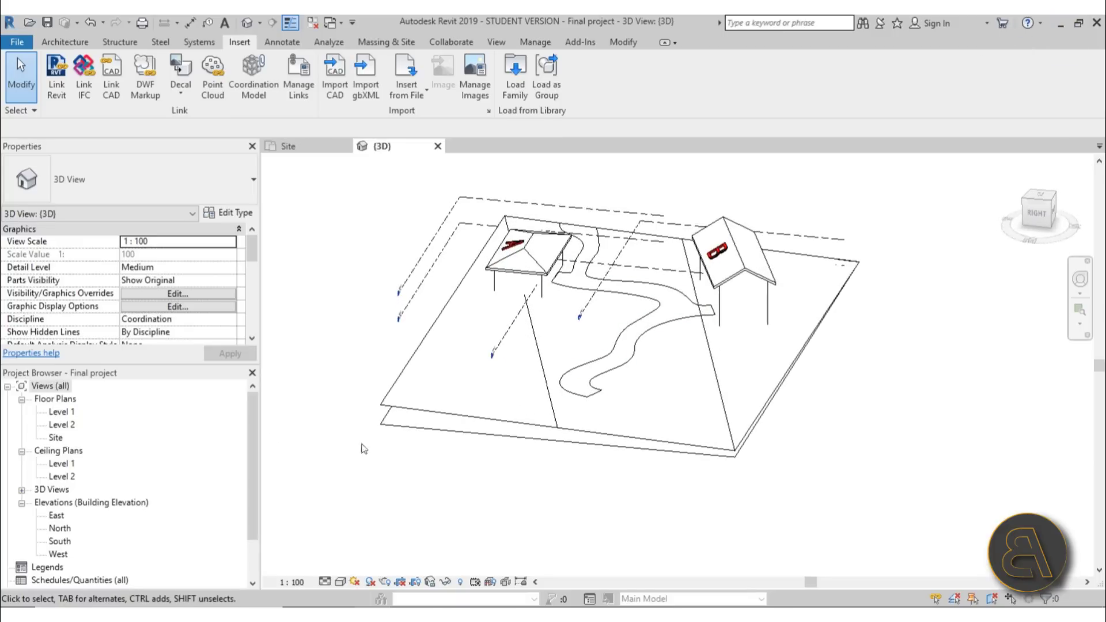
Draw a vertical building section through the Building C footprint in the Level 1 floor plan and open its section view
double_click(61, 413)
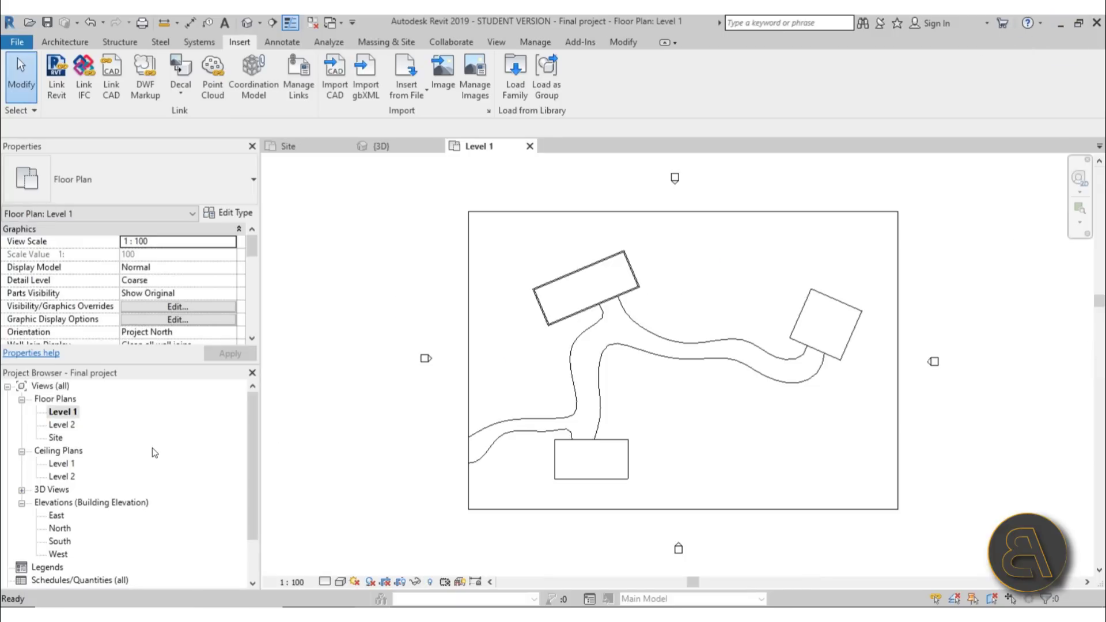
click(272, 22)
click(827, 283)
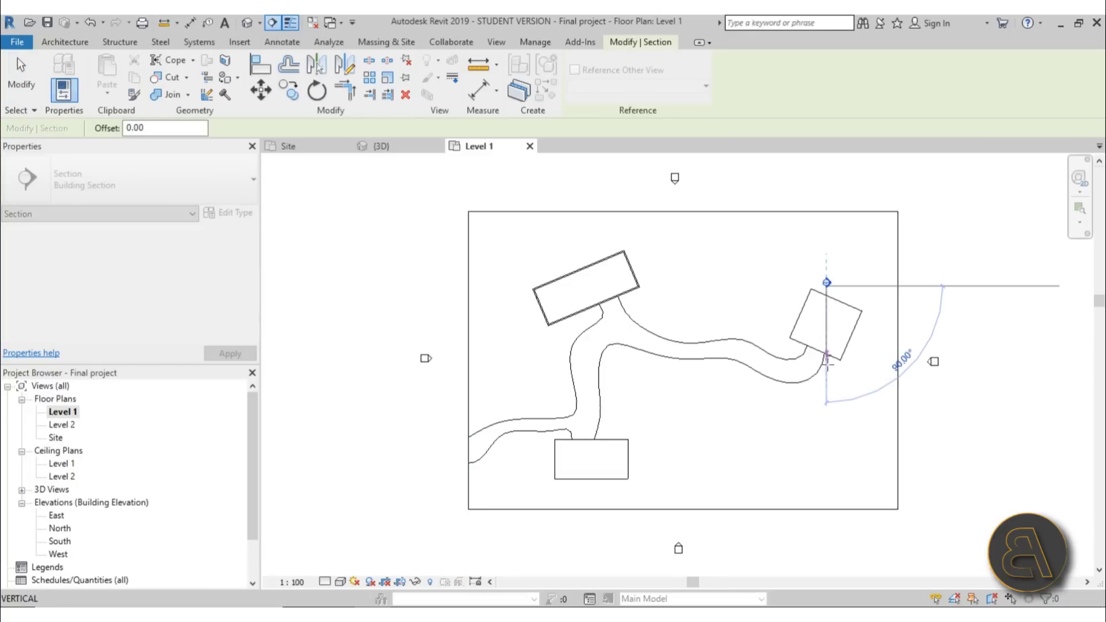
click(826, 367)
key(Escape)
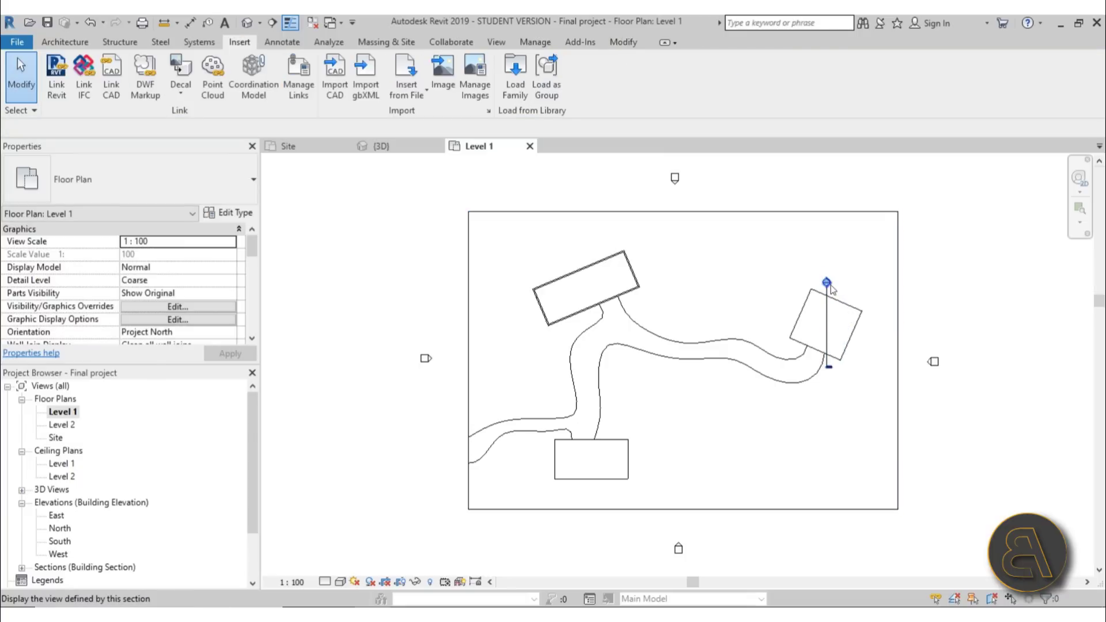
double_click(835, 285)
scroll(611, 337, down, 4)
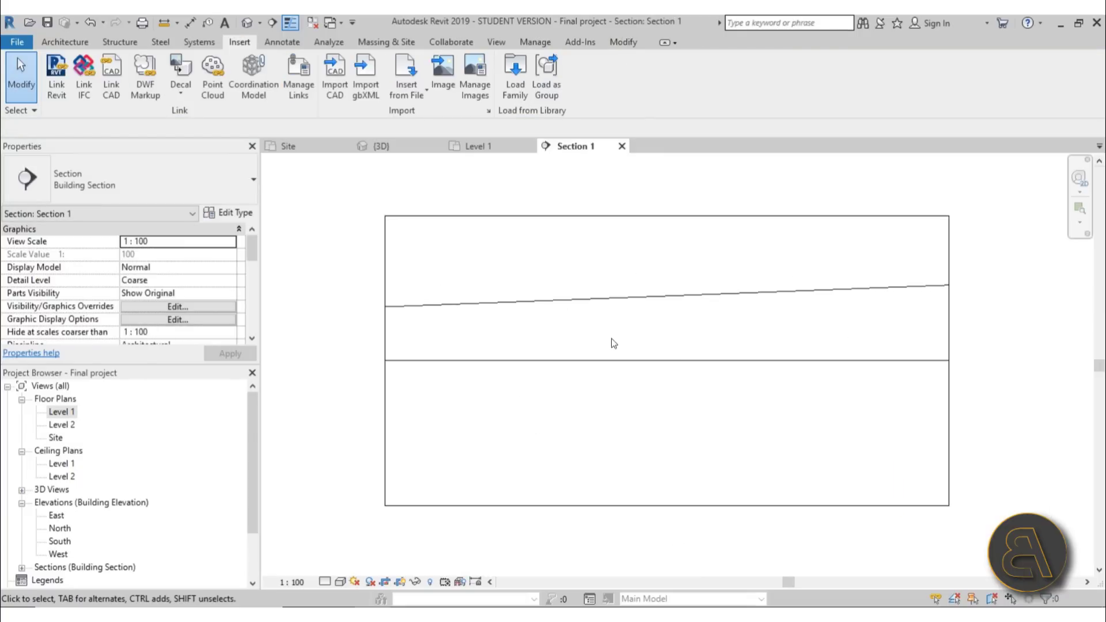
Examine the sloped line and the horizontal line in the section to identify the topography and the CAD site plan
click(620, 318)
click(598, 283)
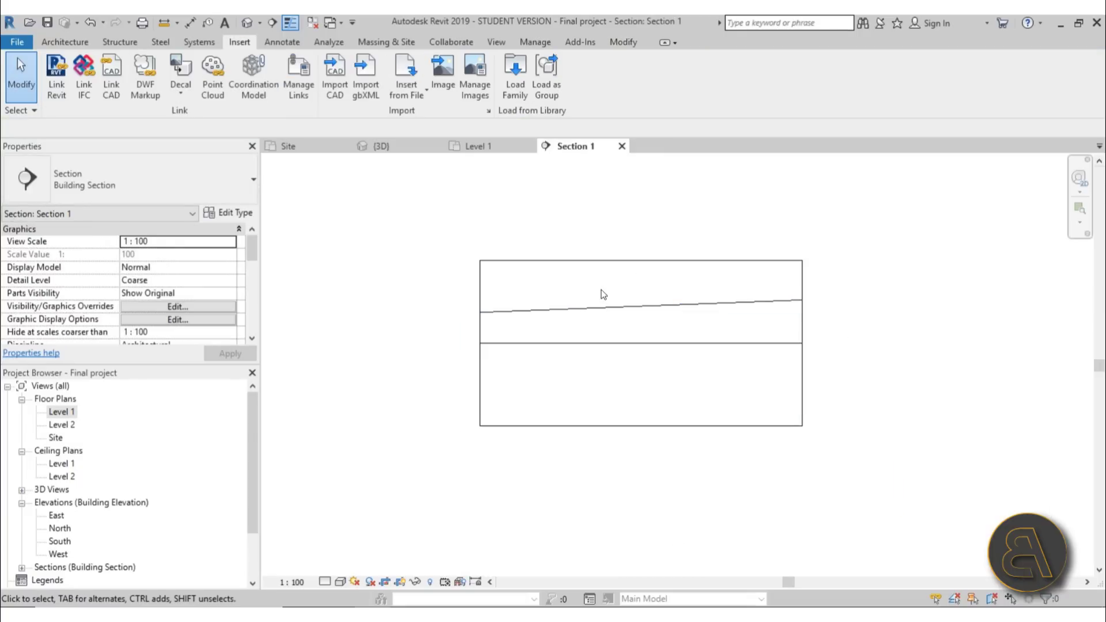
click(600, 348)
scroll(603, 328, up, 3)
key(Escape)
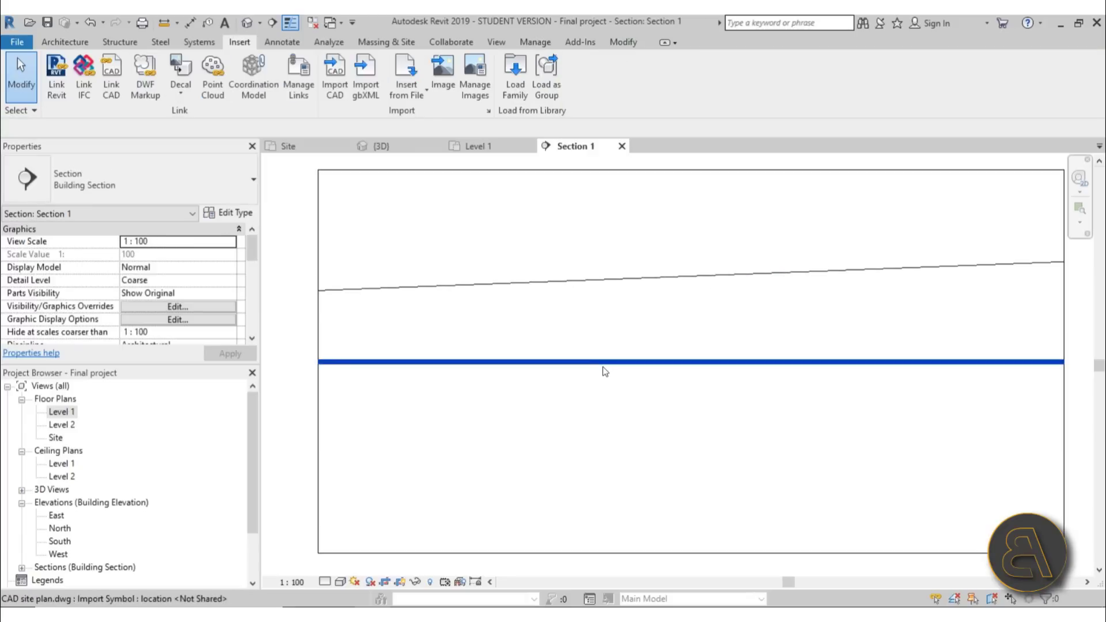
click(542, 282)
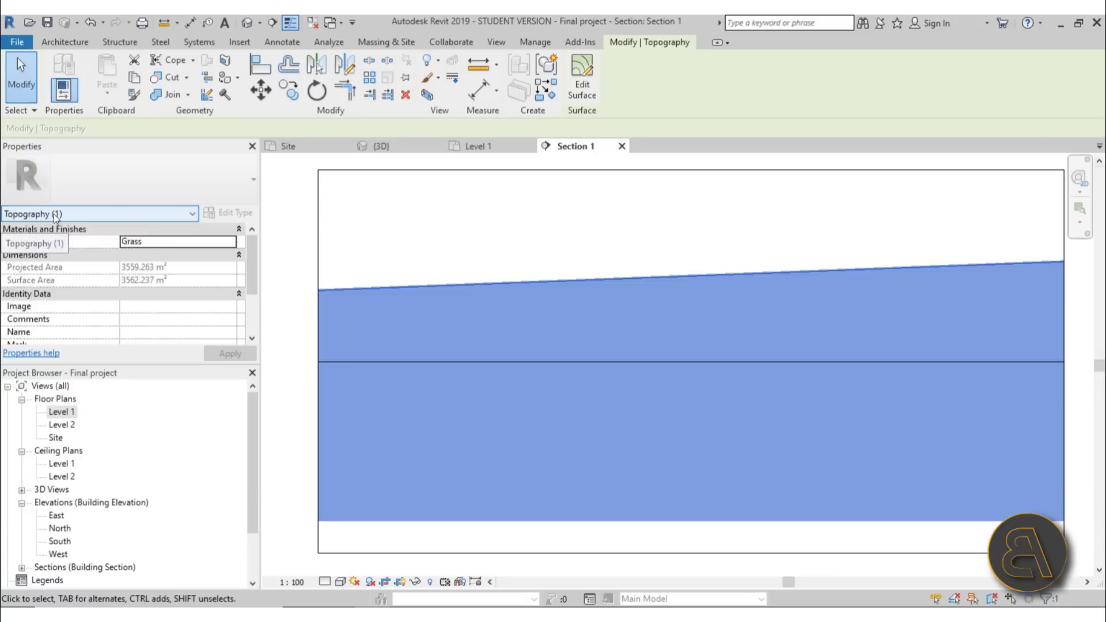
click(273, 228)
click(533, 363)
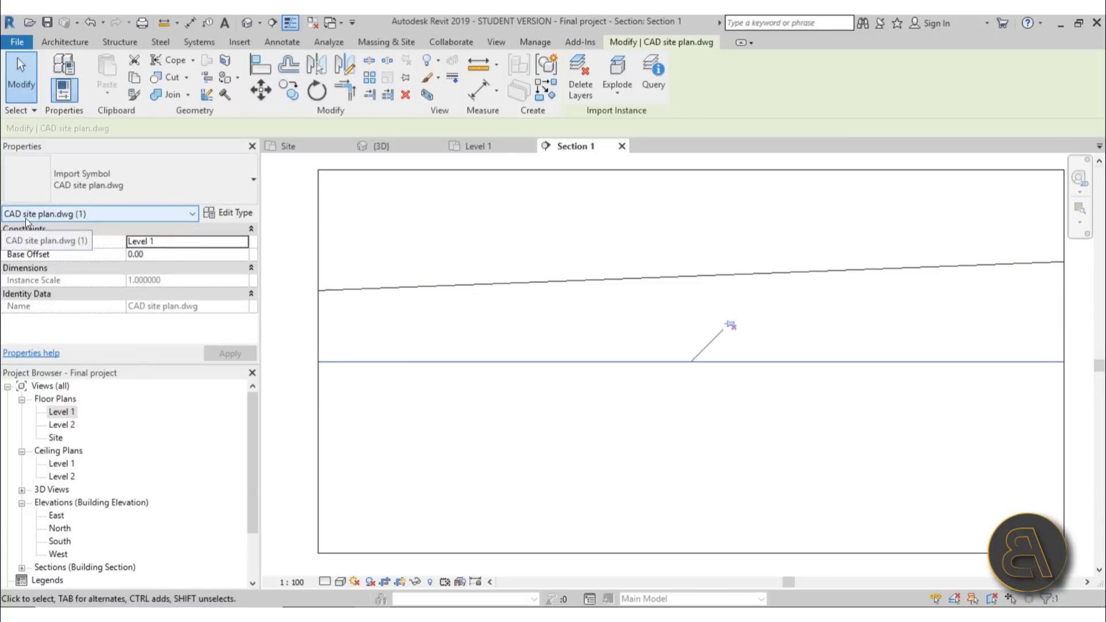
click(522, 375)
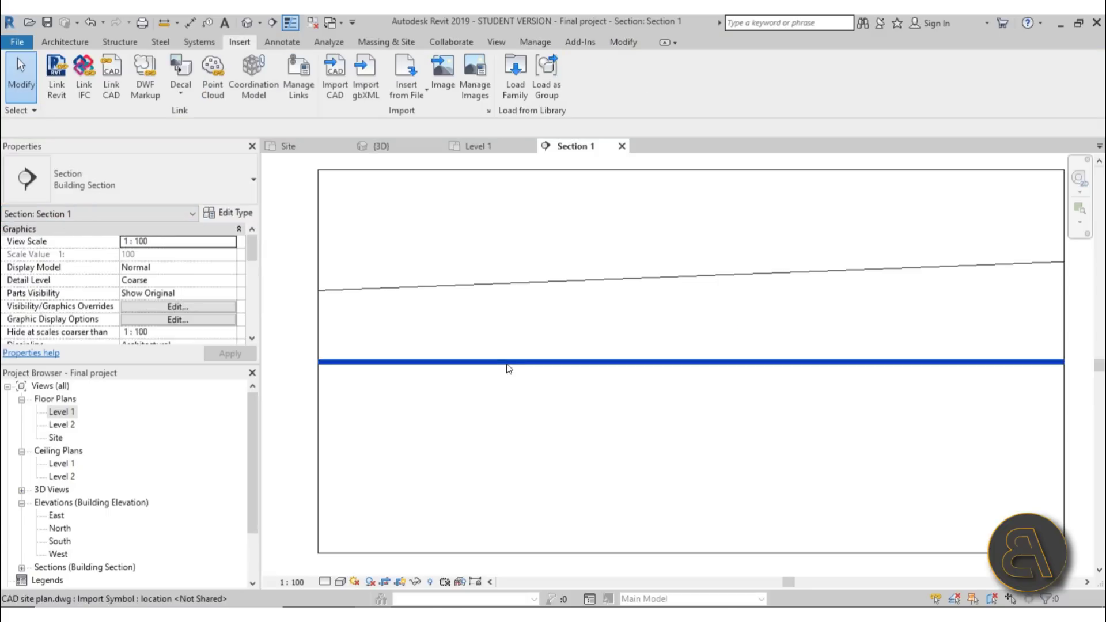
Measure the vertical distance from the CAD site plan line up to the topography surface in the section
click(169, 25)
click(545, 362)
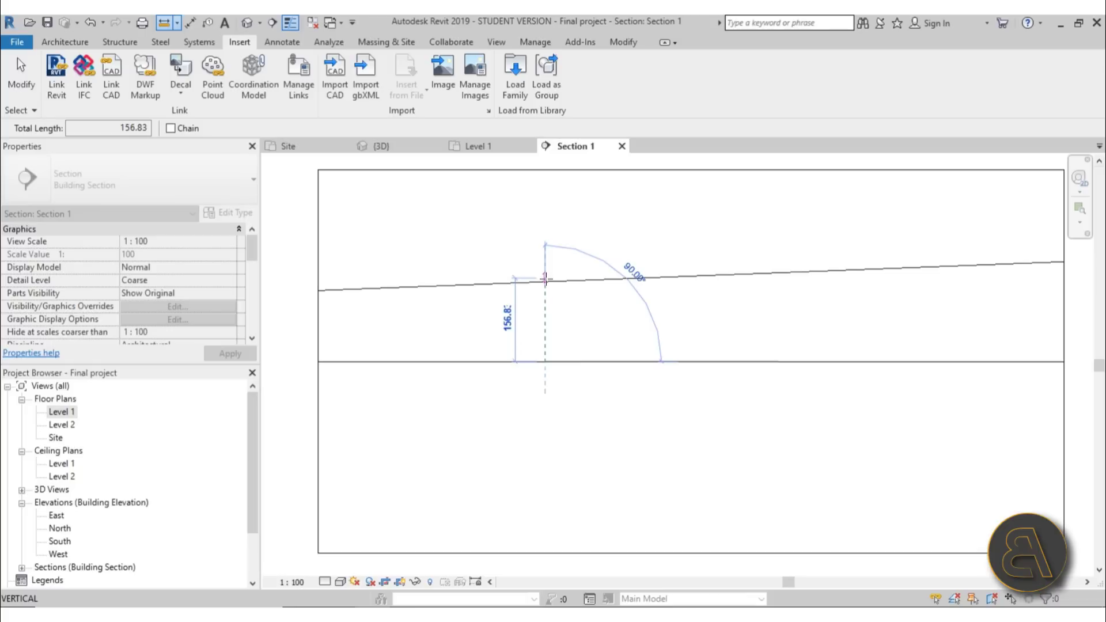
key(Escape)
key(Escape)
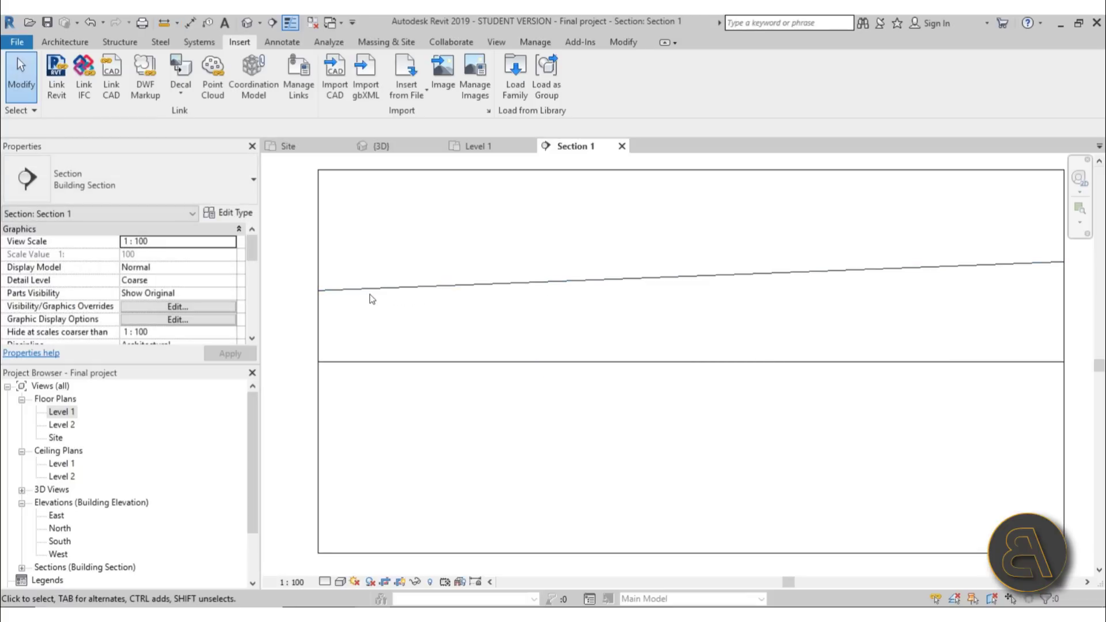
Open the Building C project file from the desktop
click(481, 146)
click(380, 147)
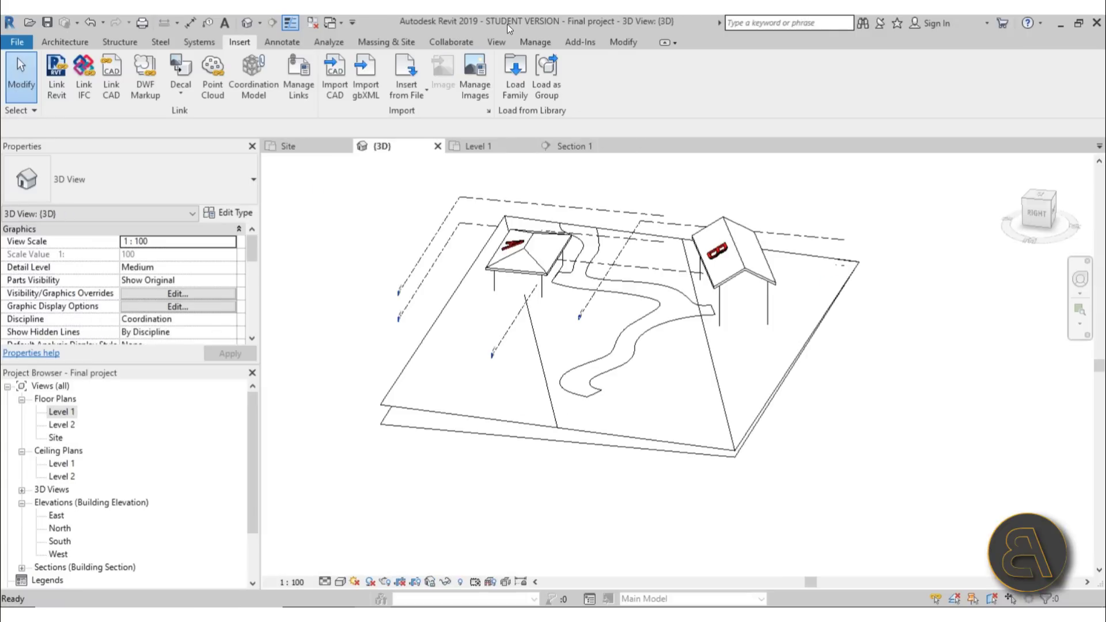
double_click(507, 23)
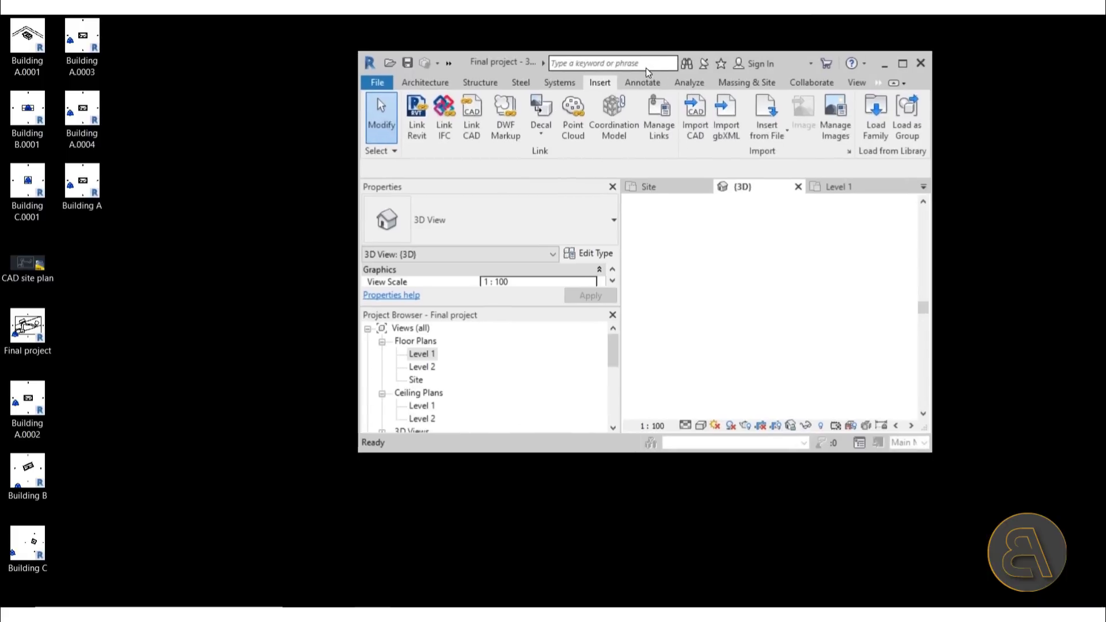
double_click(41, 567)
click(902, 80)
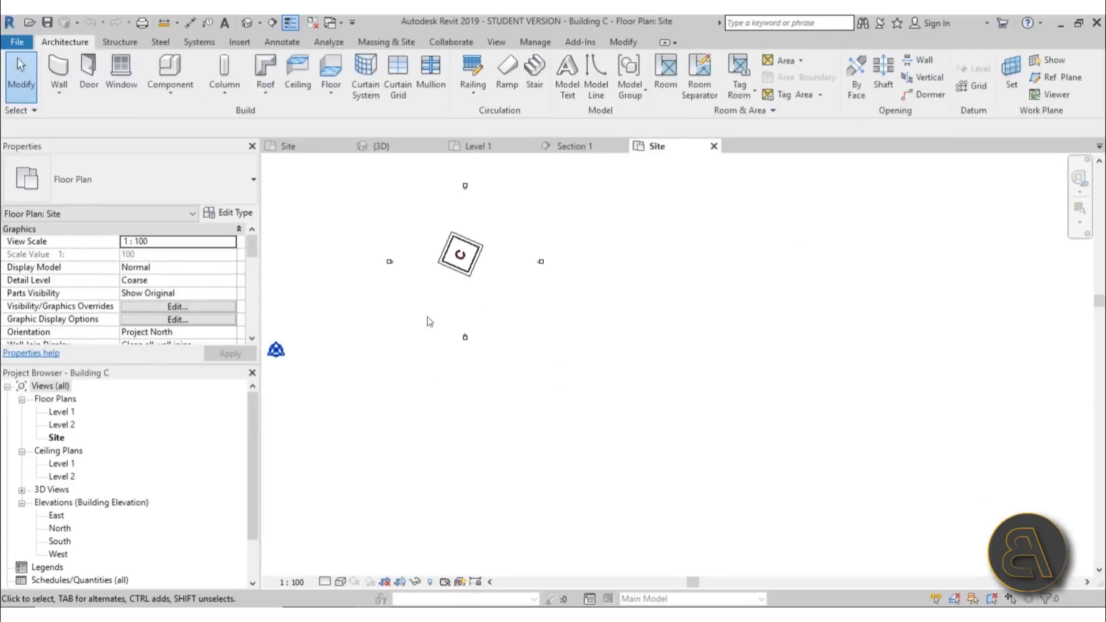
Set the elevation of Building C's project base point to -1300 in the Site plan
click(278, 349)
middle_drag(317, 378, 438, 369)
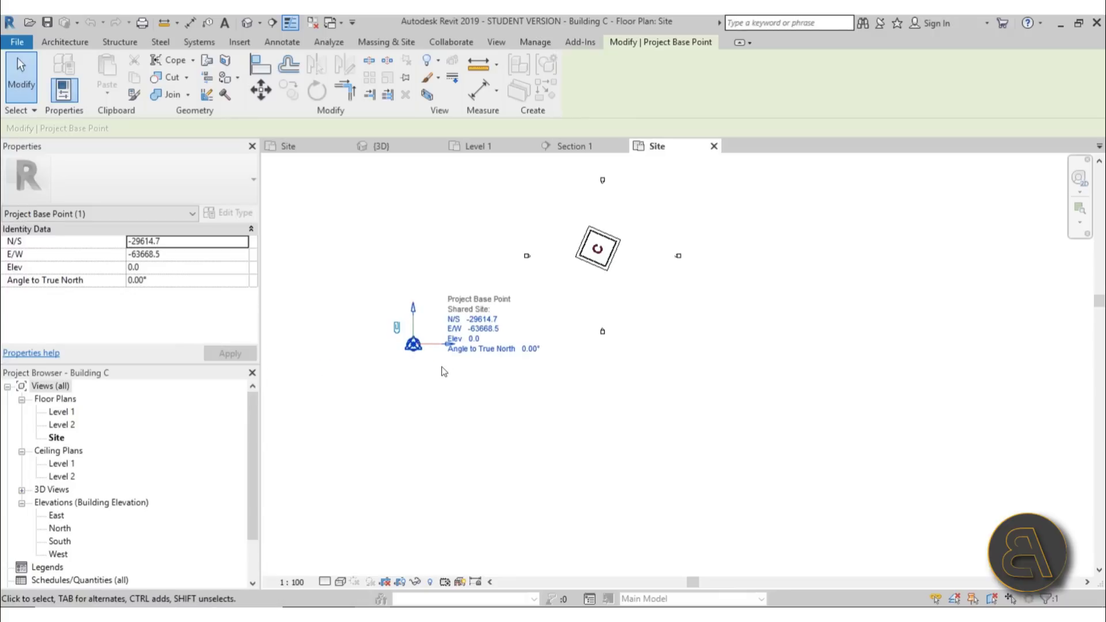
scroll(398, 368, up, 2)
click(460, 325)
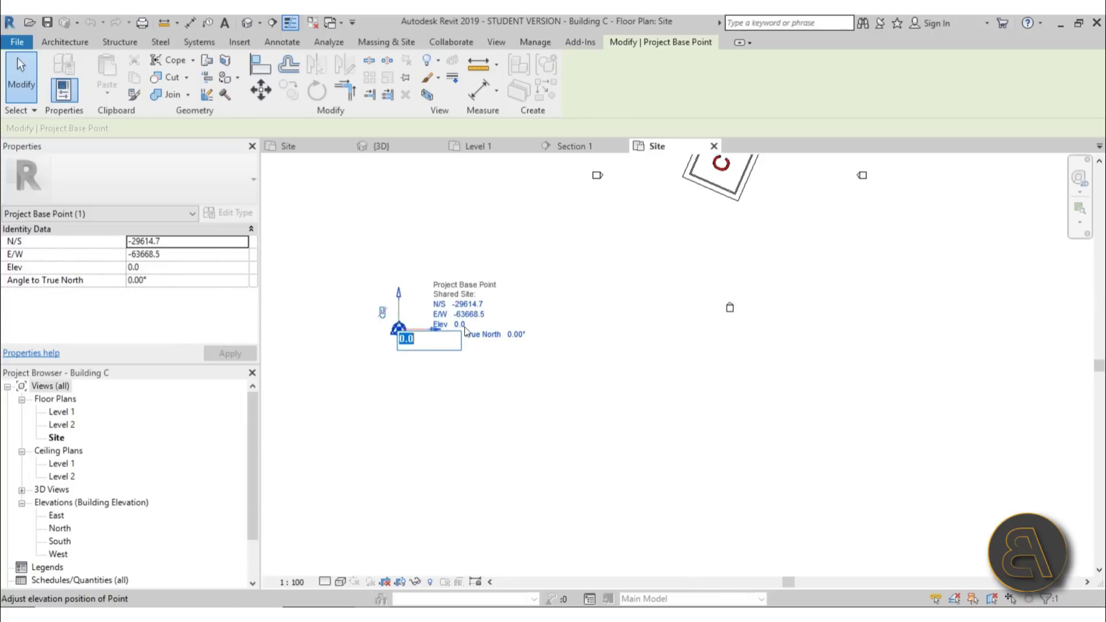
key(BackSpace)
text(-130)
key(Return)
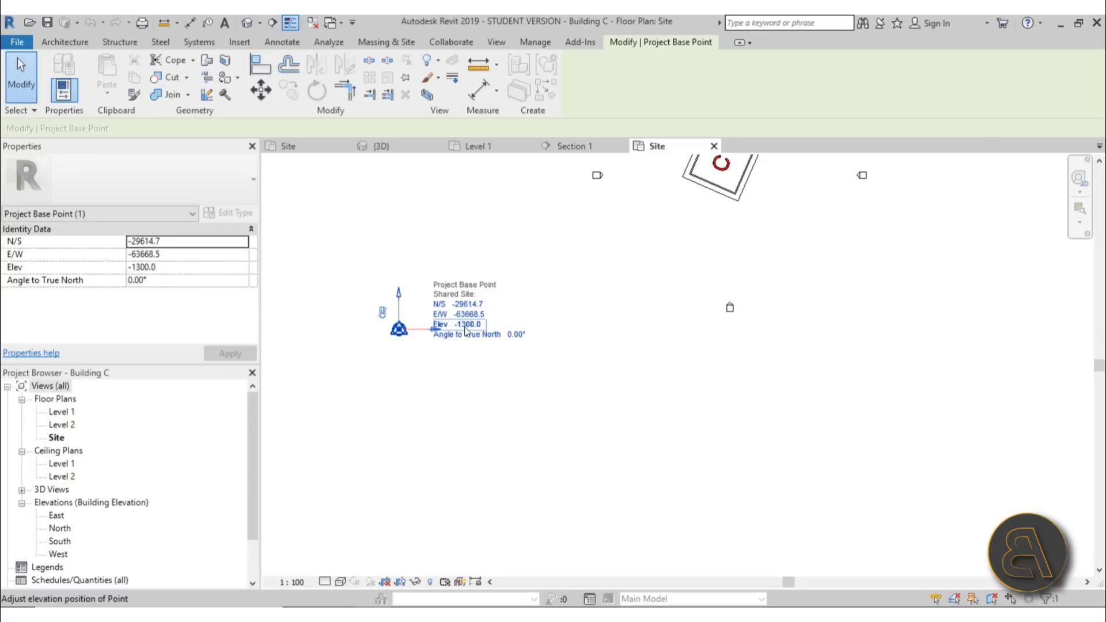
Toggle the survey point's clip state, and save and close the Building C file
click(655, 397)
click(399, 329)
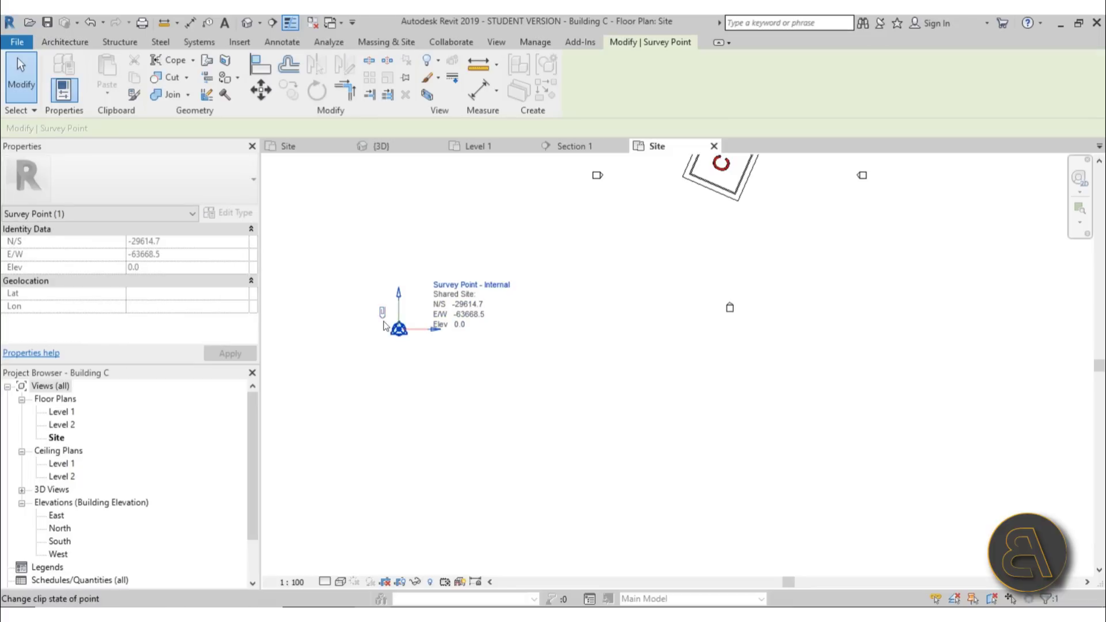
click(382, 311)
key(Escape)
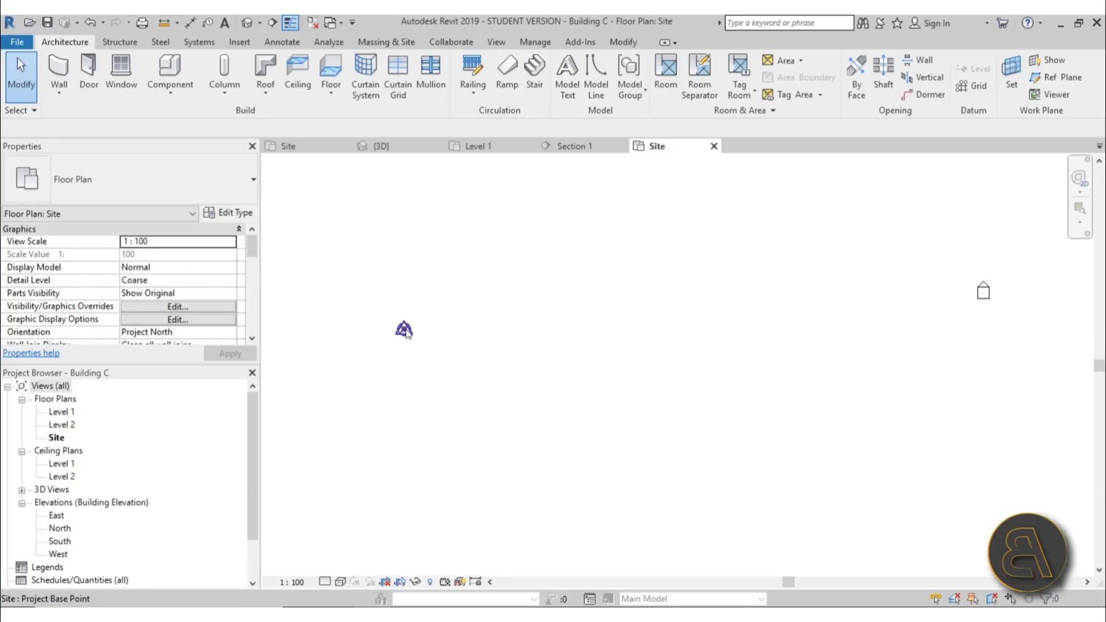
click(406, 329)
click(400, 348)
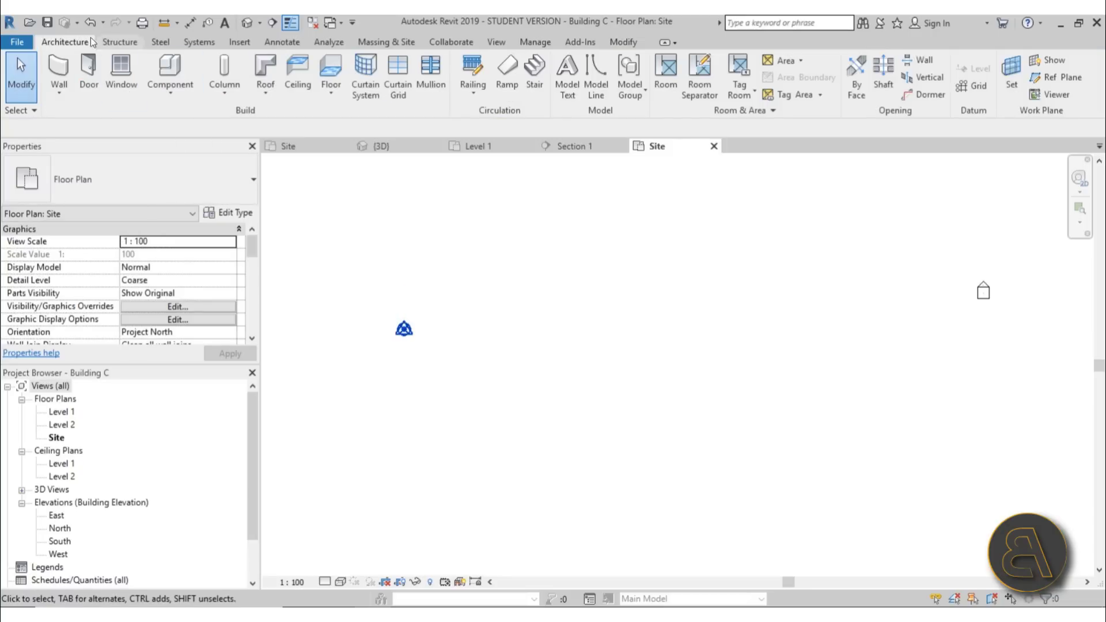
click(714, 146)
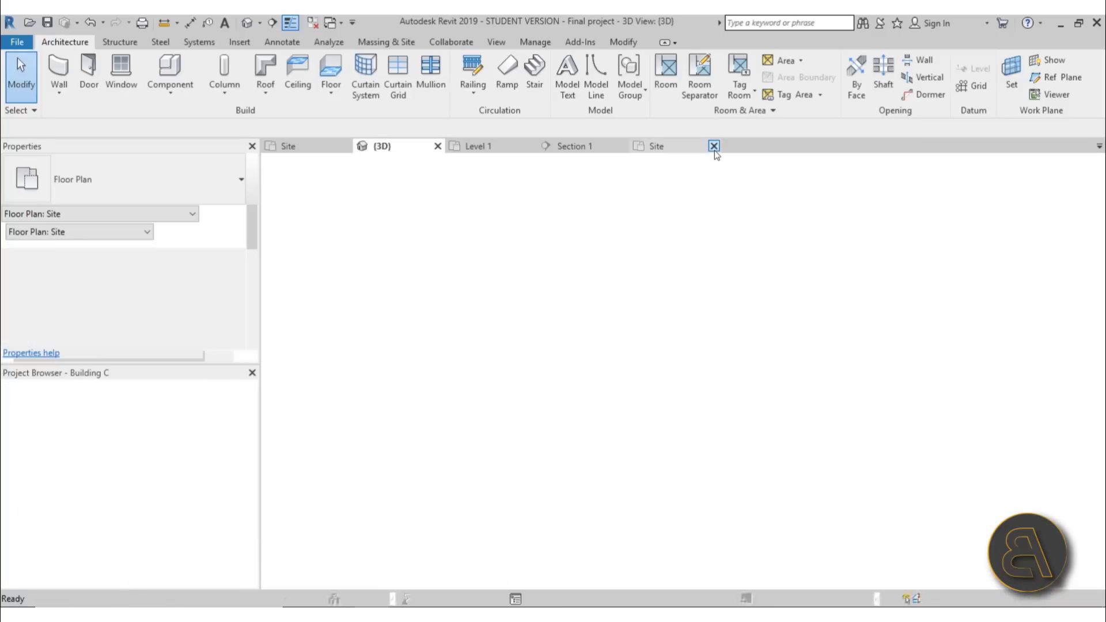
Link Building C.rvt into the Final project with Auto - Project Base Point to Project Base Point positioning
shift+middle_drag(505, 447, 438, 415)
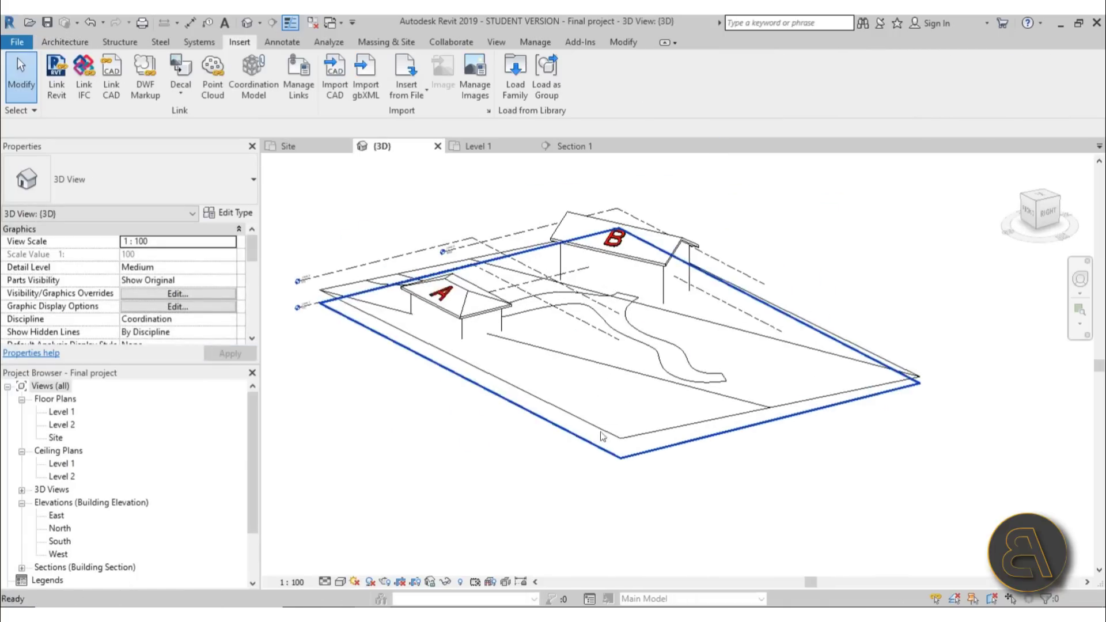
click(57, 96)
scroll(450, 361, down, 2)
click(438, 374)
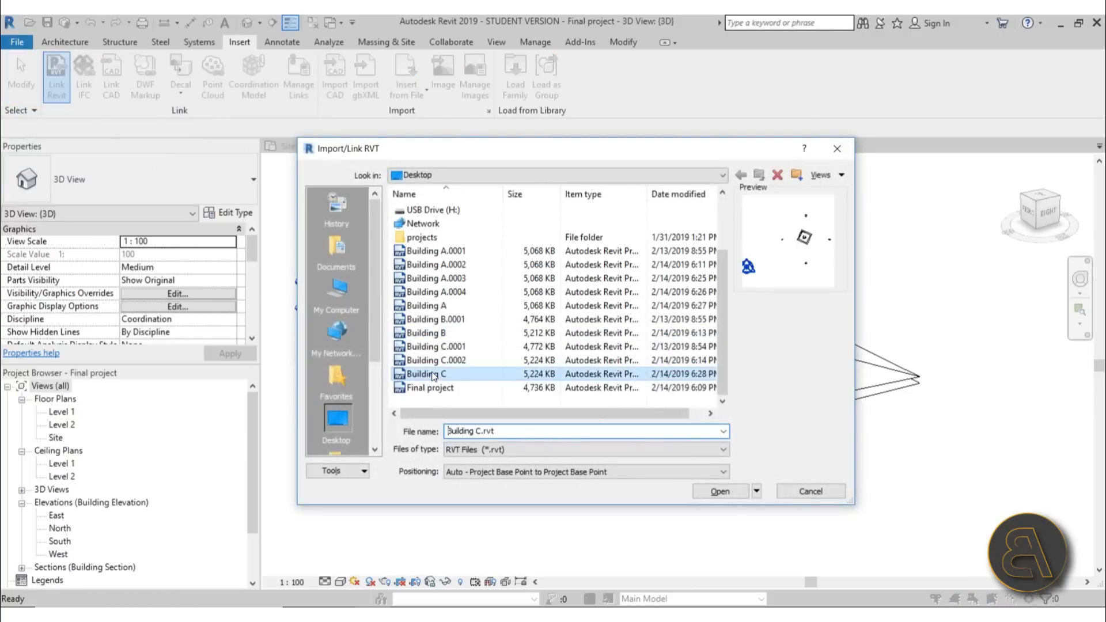
click(720, 492)
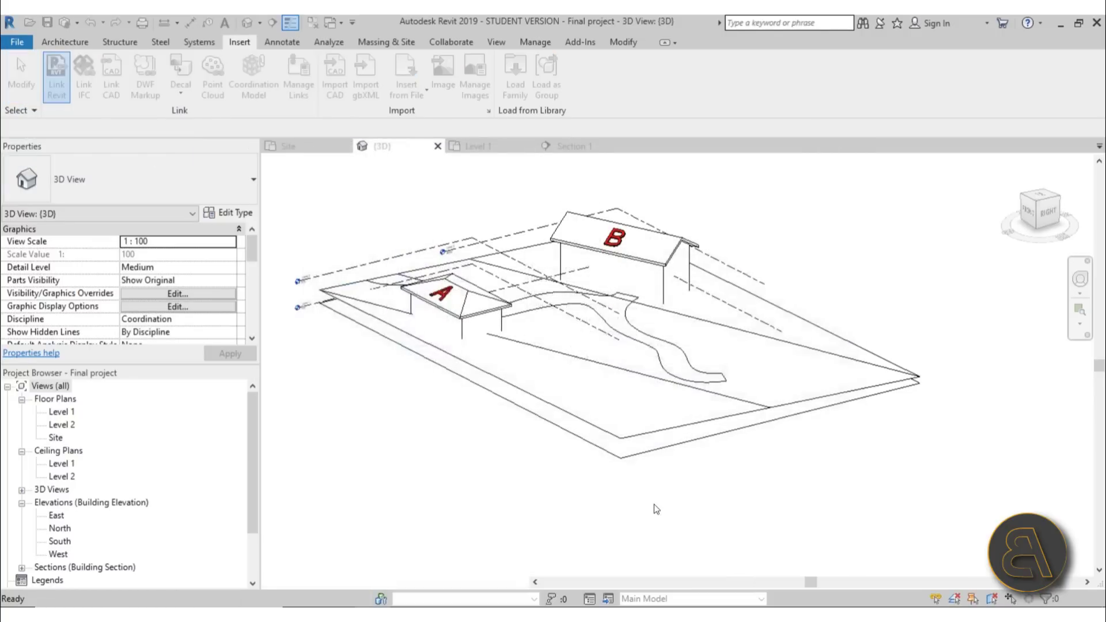
shift+middle_drag(472, 468, 502, 440)
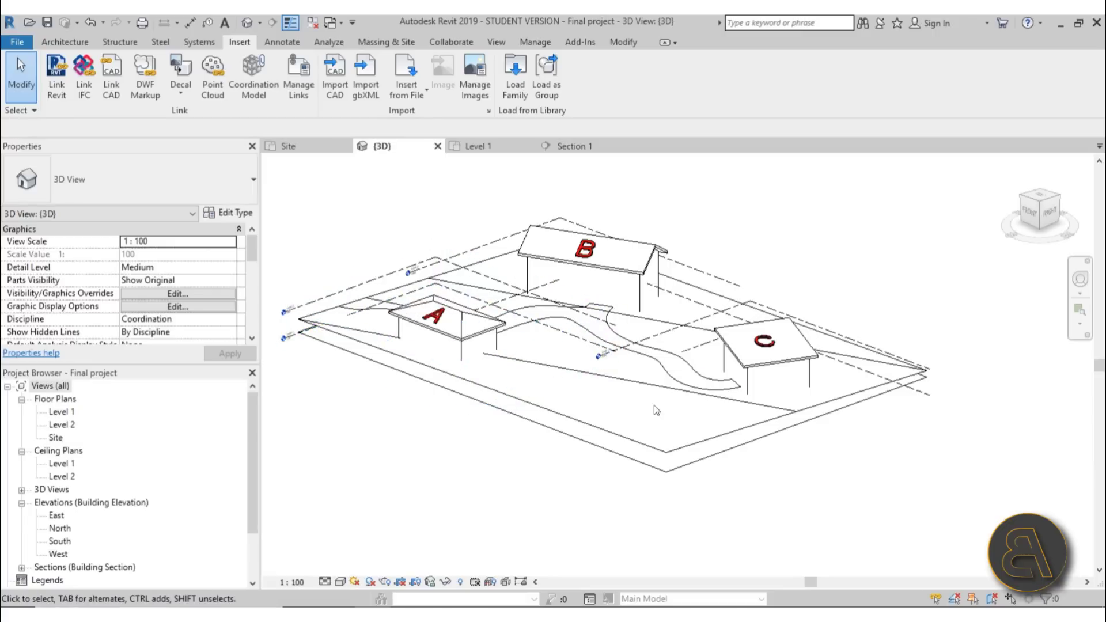
Hide the Levels annotation category in the 3D view through Visibility/Graphic Overrides
scroll(640, 369, up, 4)
scroll(639, 368, up, 2)
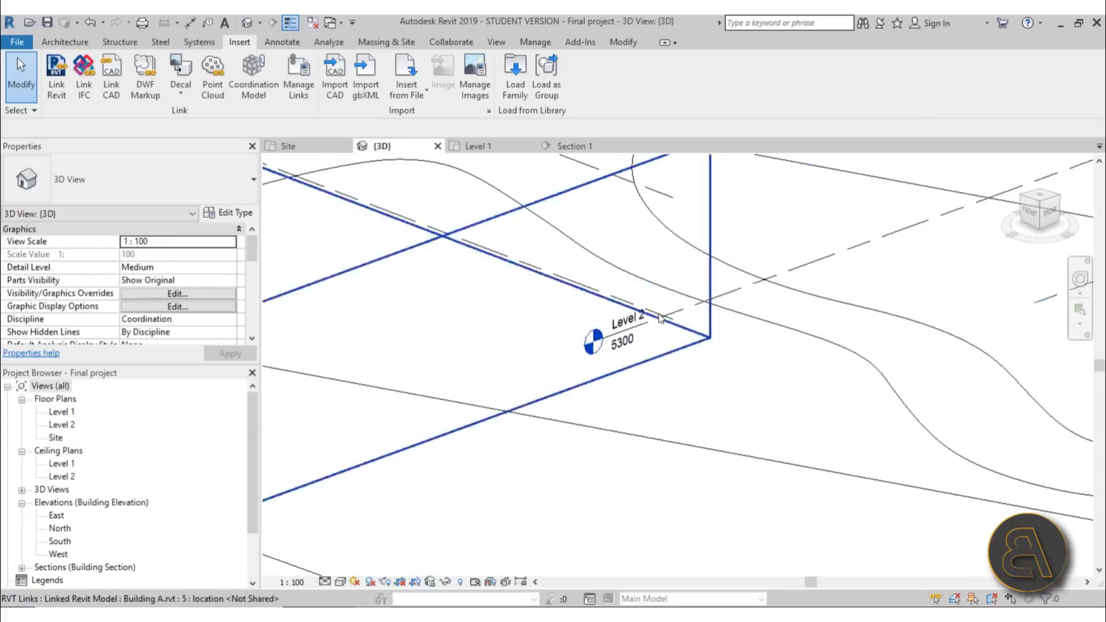
scroll(621, 349, down, 5)
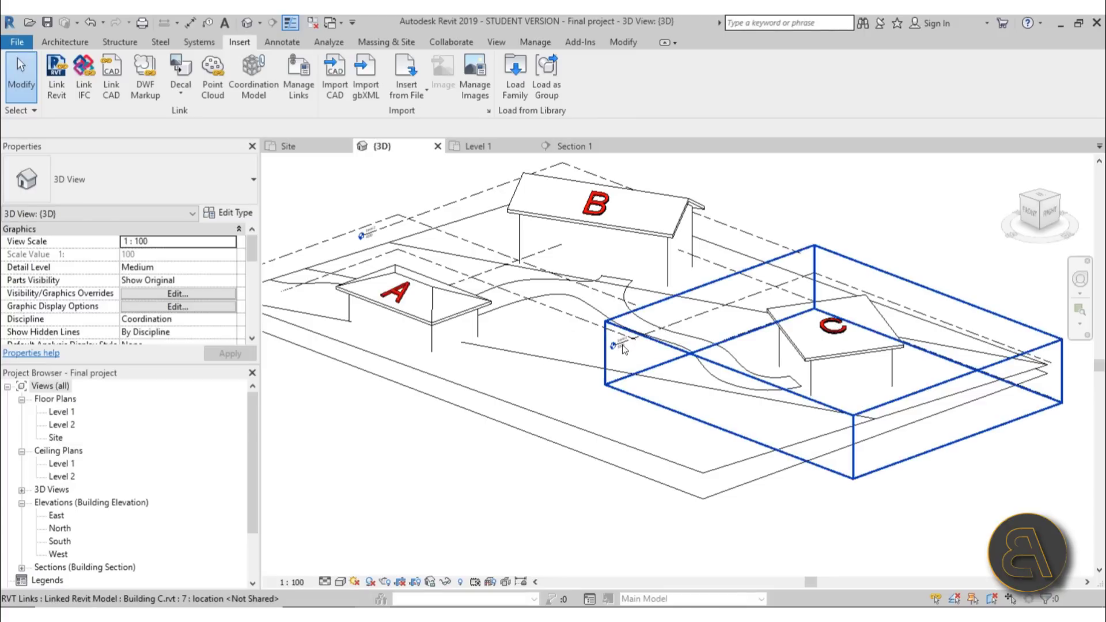
scroll(619, 360, down, 3)
scroll(546, 423, up, 2)
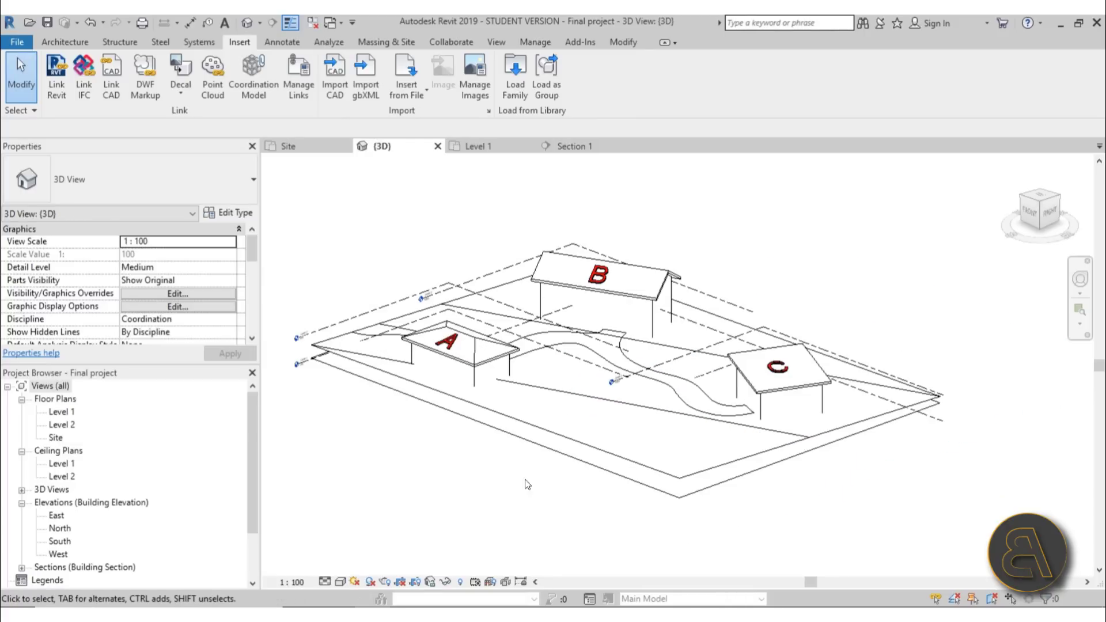
key(v)
key(g)
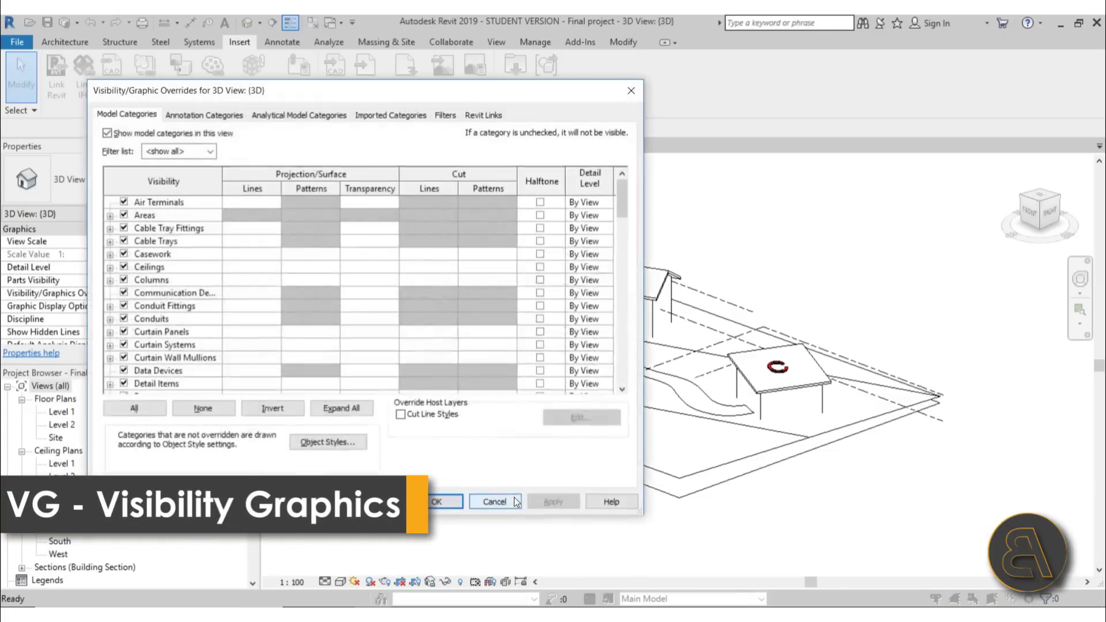
click(216, 116)
scroll(294, 258, down, 5)
scroll(289, 262, down, 10)
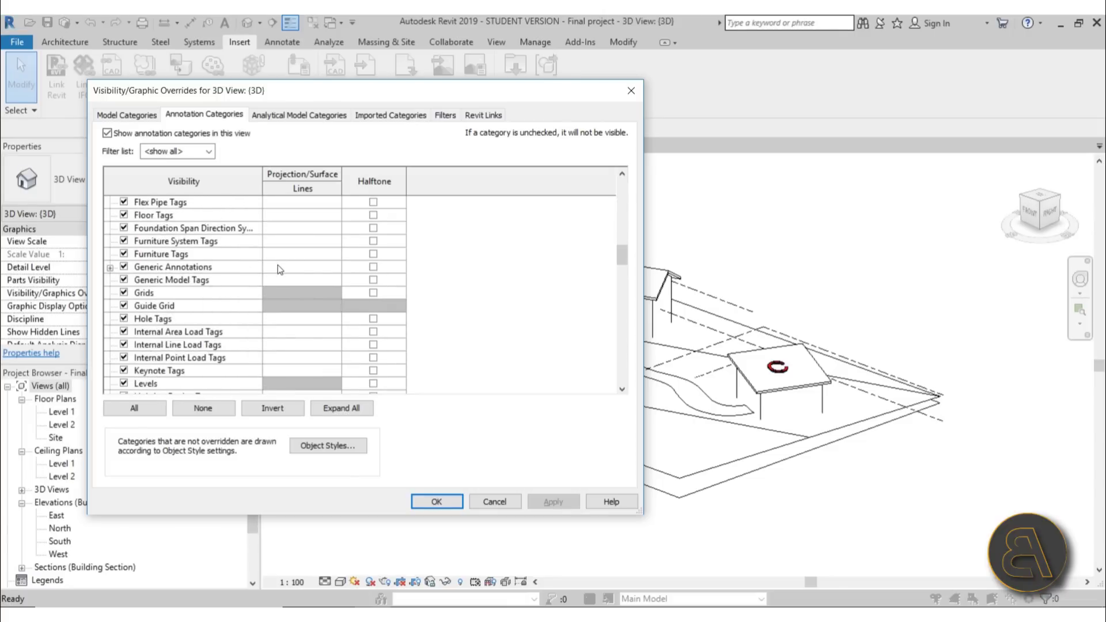
scroll(285, 268, down, 2)
click(124, 306)
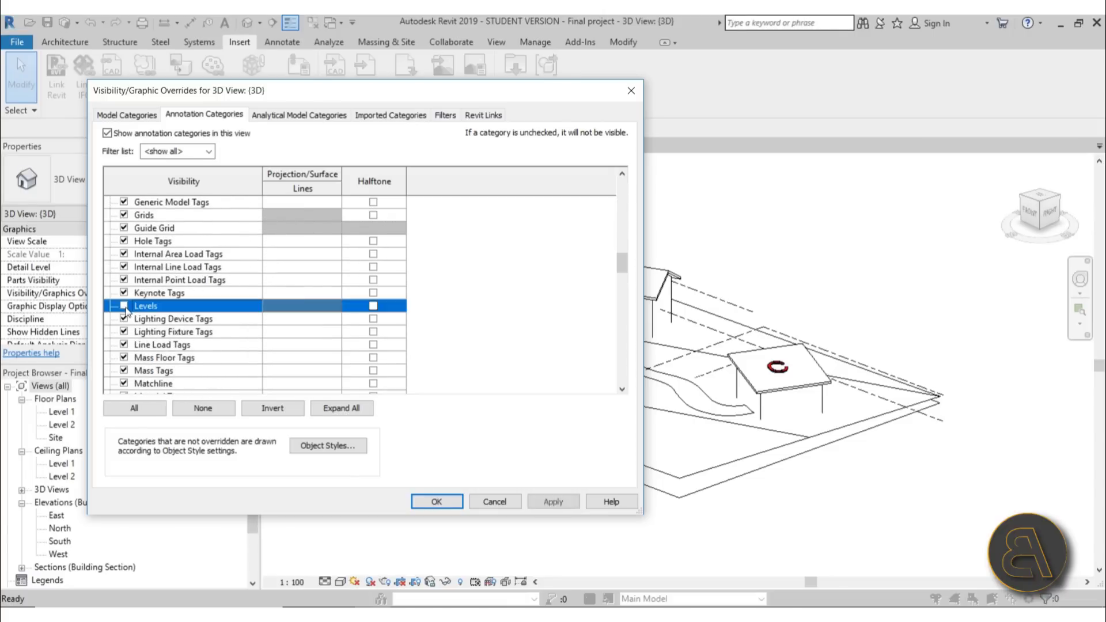
click(536, 502)
click(436, 502)
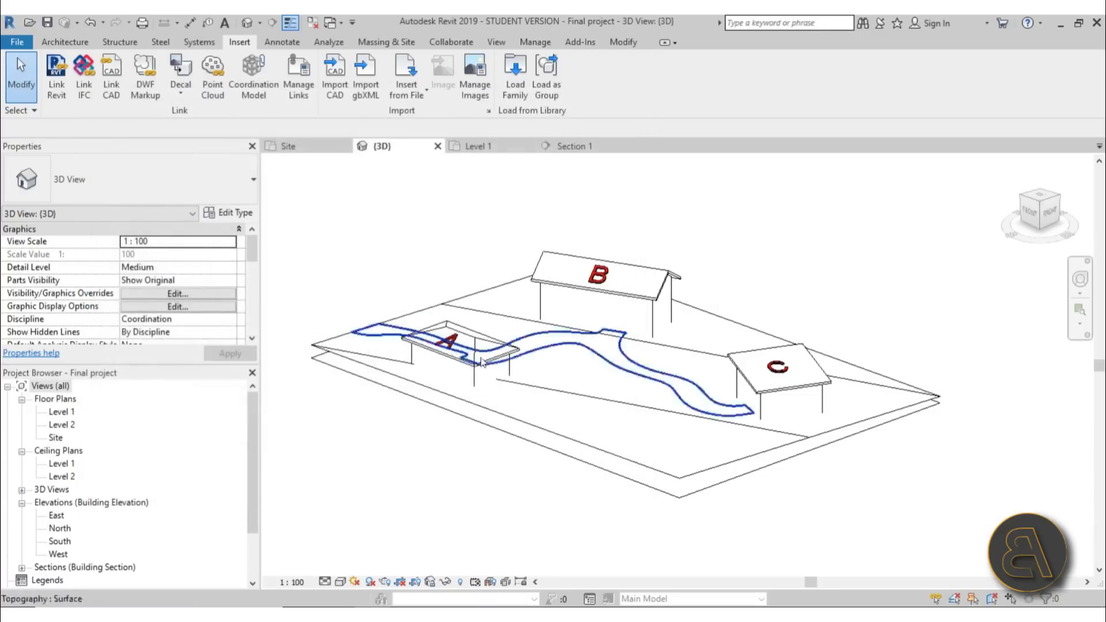
Change the 3D view's visual style so the buildings and topography are displayed with filled, shaded surfaces
click(340, 582)
click(363, 554)
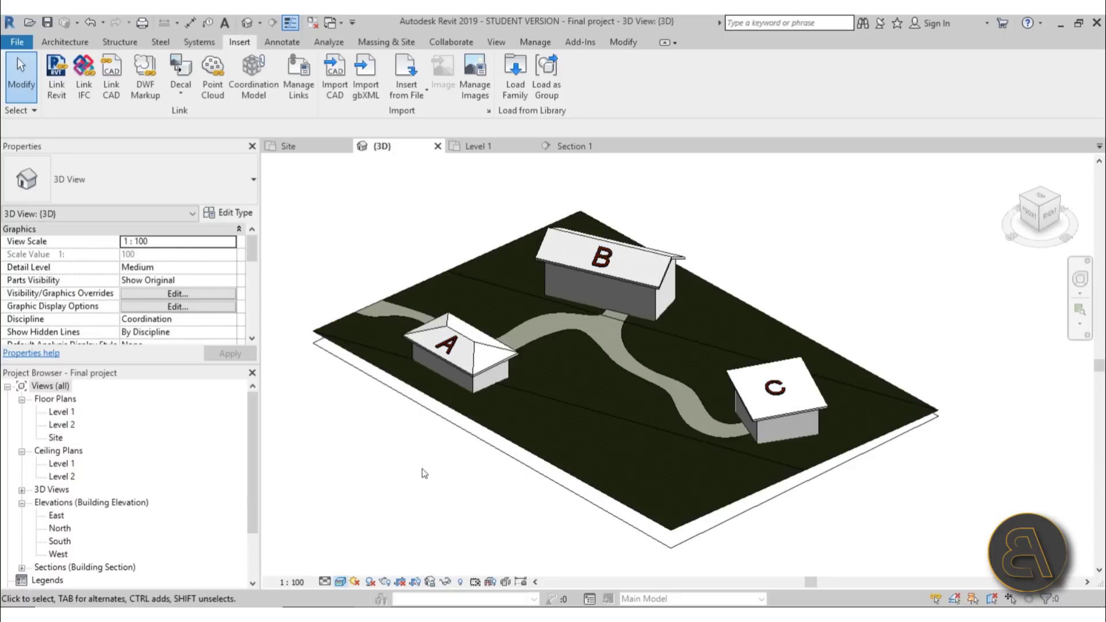
shift+middle_drag(400, 492, 395, 434)
shift+middle_drag(449, 505, 565, 512)
Examine how the linked Buildings A, B and C sit on the topography and along the path
click(560, 331)
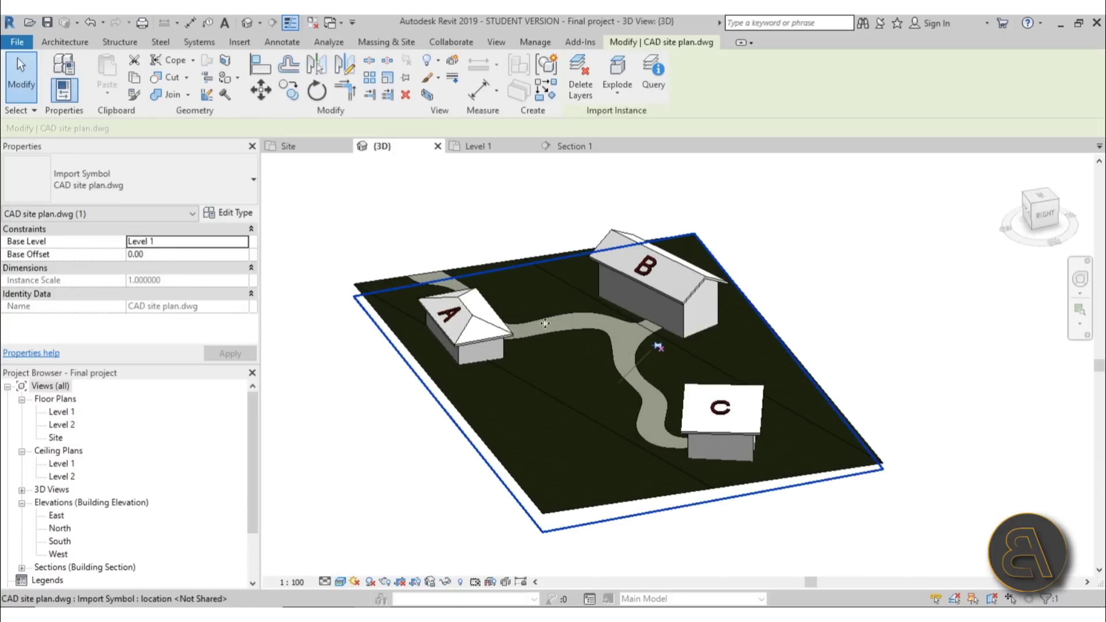
key(Escape)
shift+middle_drag(467, 334, 464, 373)
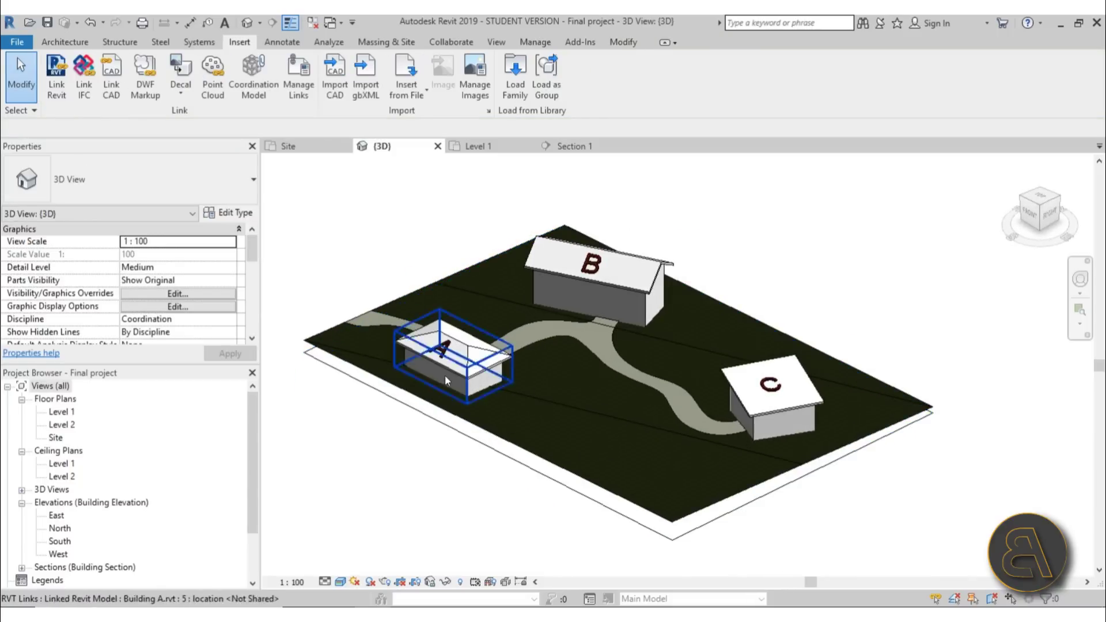
click(464, 373)
scroll(483, 424, up, 2)
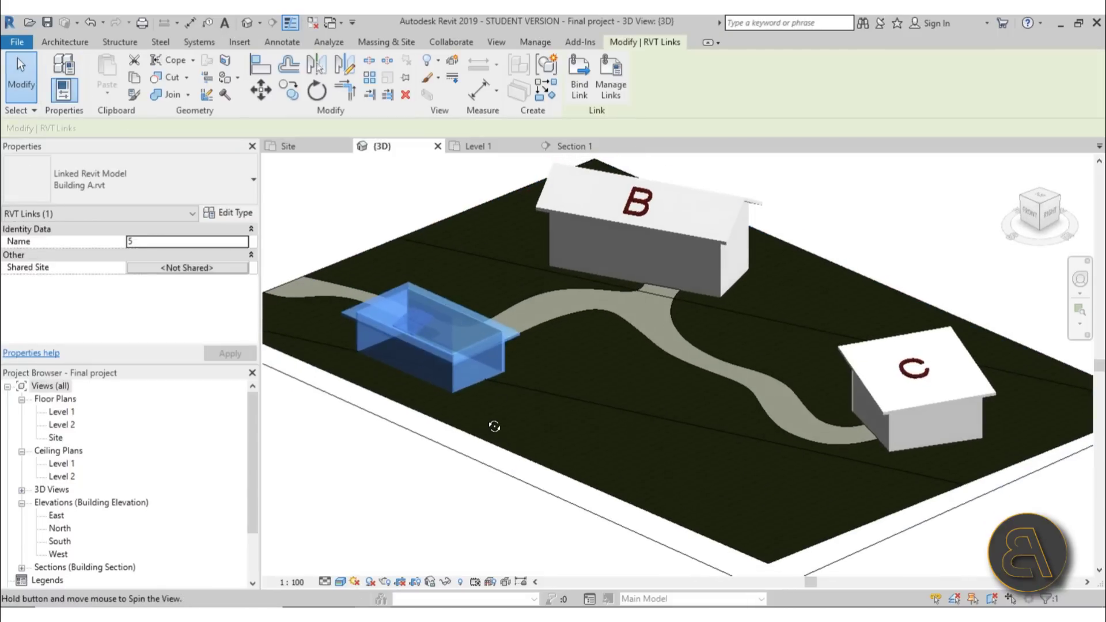
scroll(481, 392, down, 2)
scroll(402, 362, up, 3)
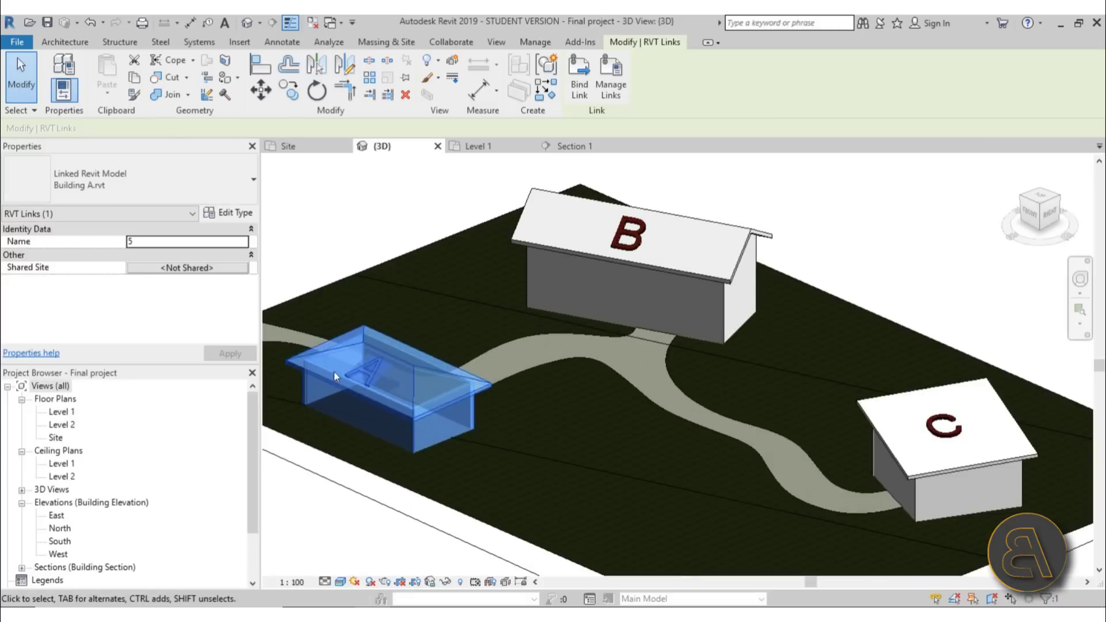
scroll(572, 235, up, 3)
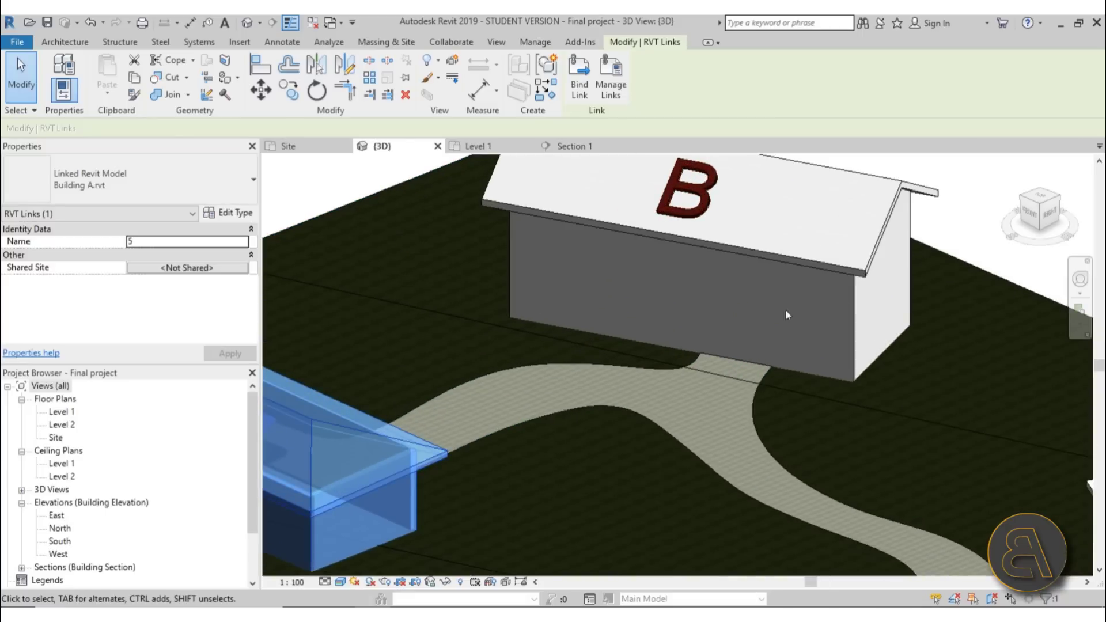
scroll(657, 288, down, 5)
key(Escape)
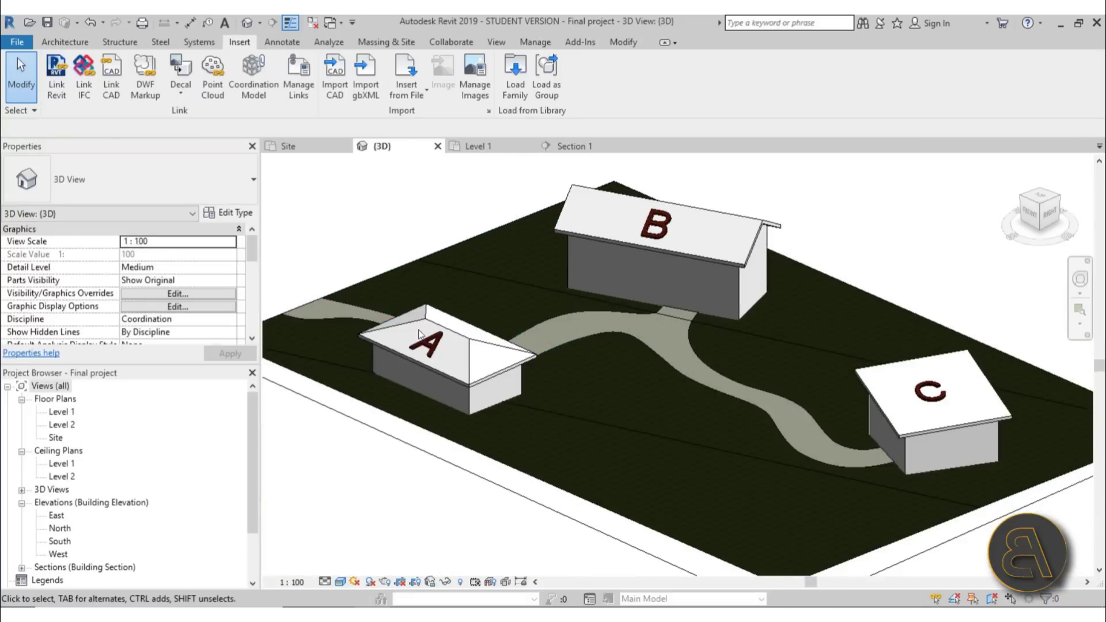
scroll(524, 375, down, 1)
scroll(544, 407, down, 1)
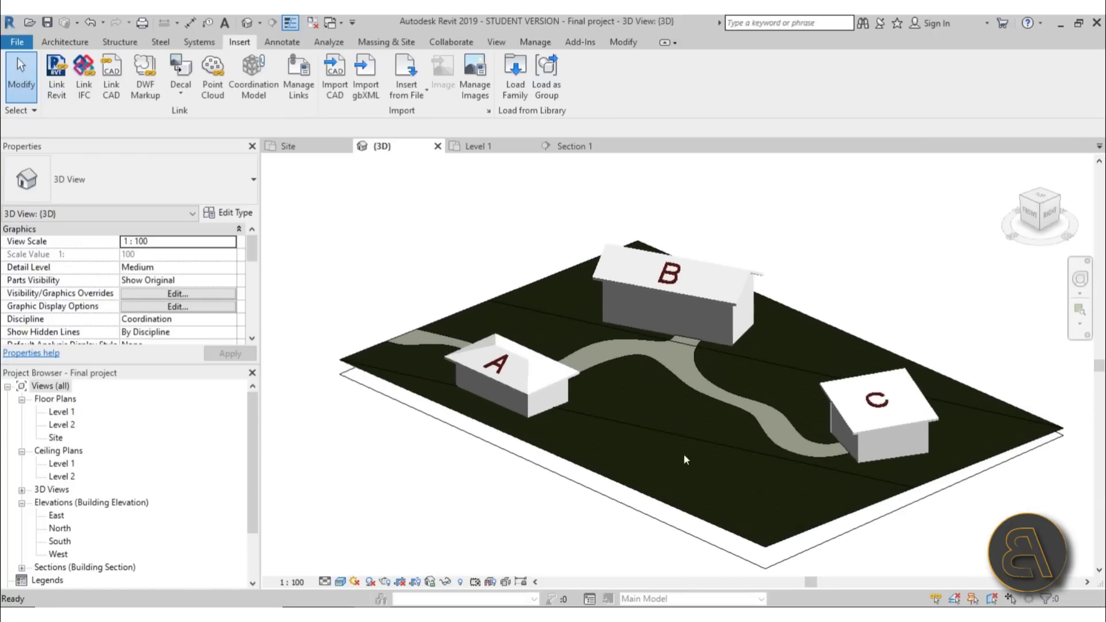
mouse_move(544, 407)
shift+middle_down()
mouse_move(634, 459)
mouse_move(551, 413)
shift+middle_up()
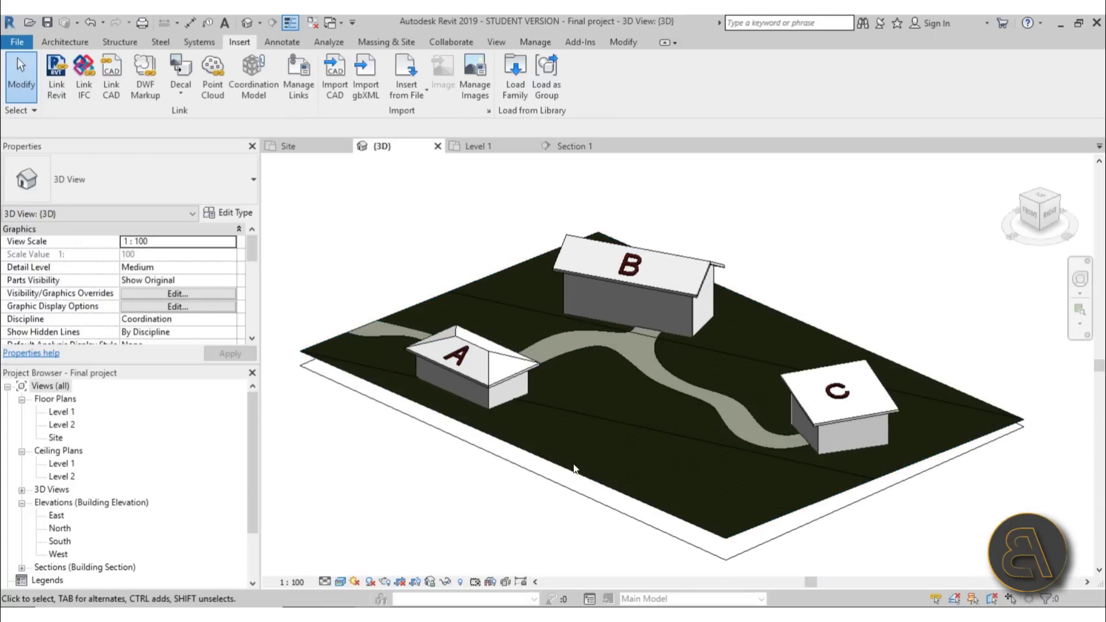